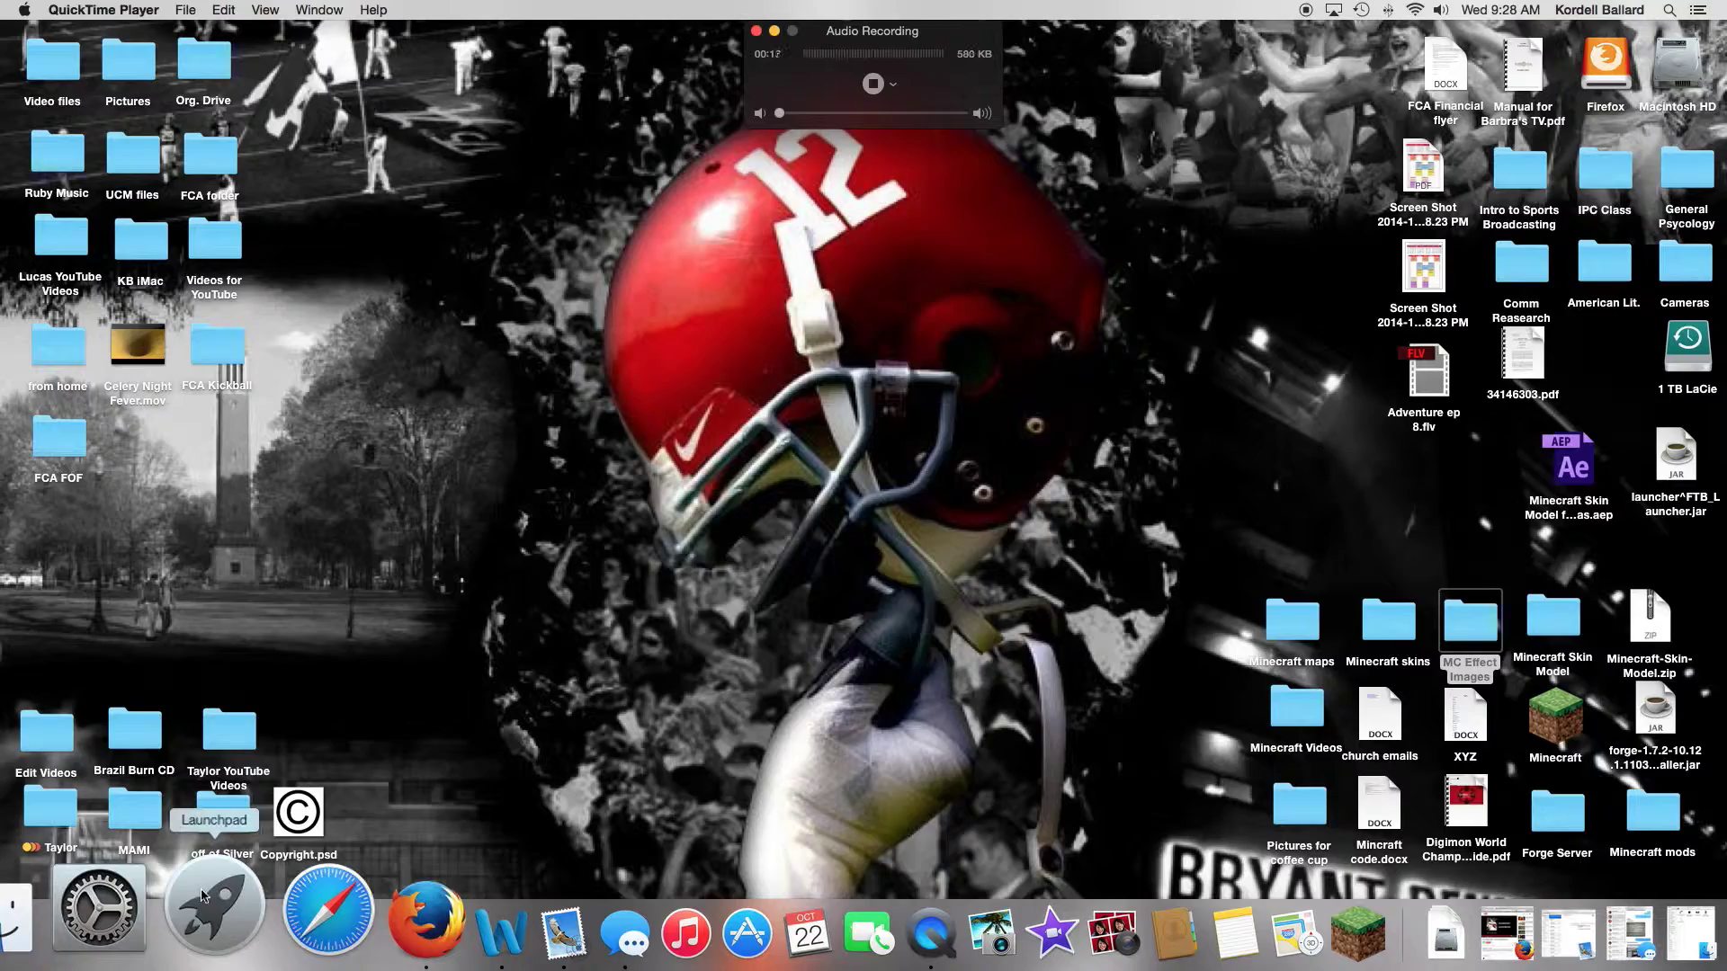
# Step: Launch Adobe Photoshop CS6
pyautogui.click(204, 896)
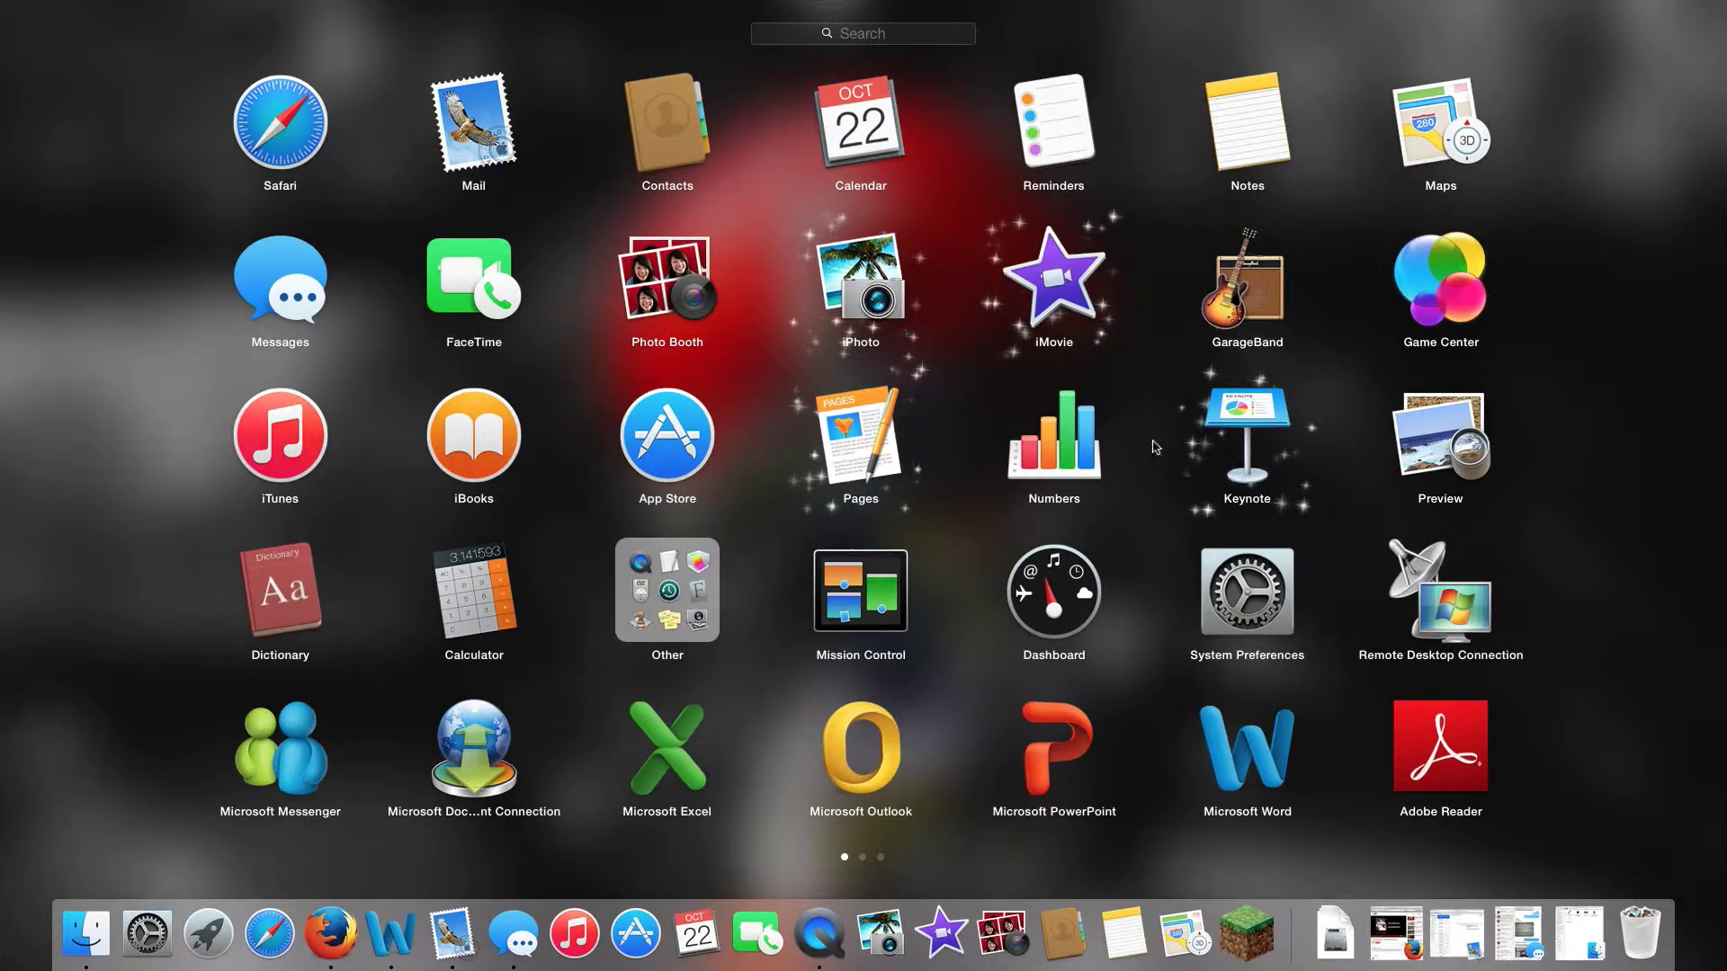
pyautogui.hscroll(5, 1156, 447)
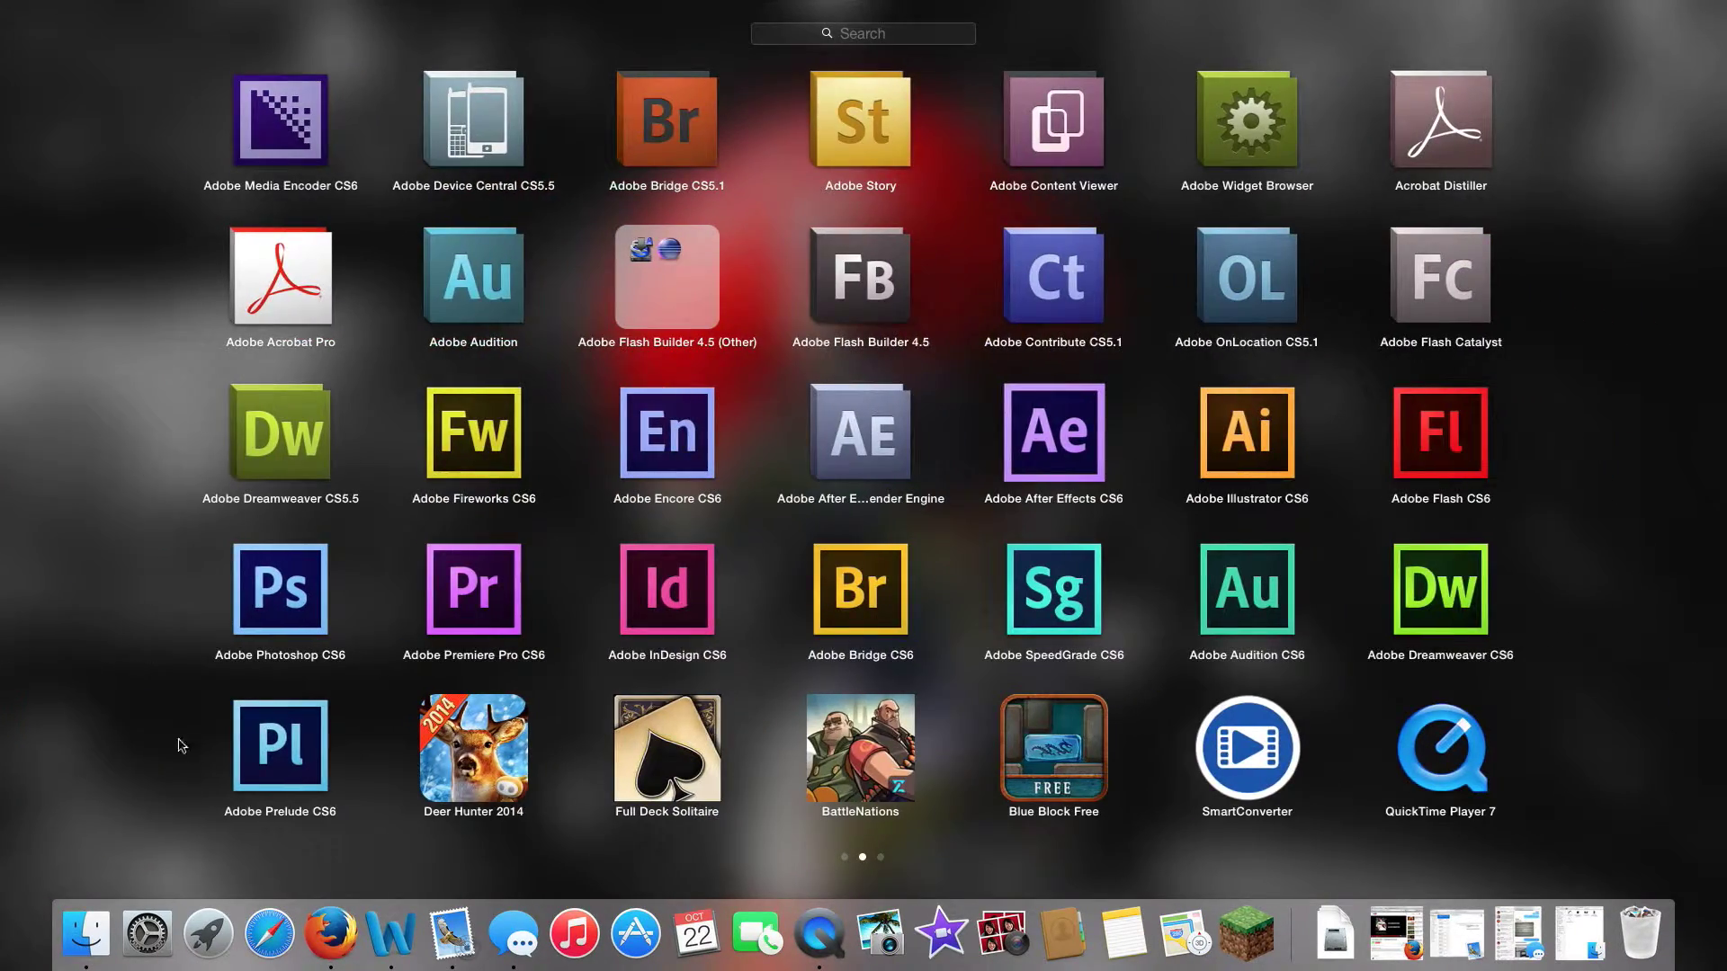
pyautogui.click(266, 567)
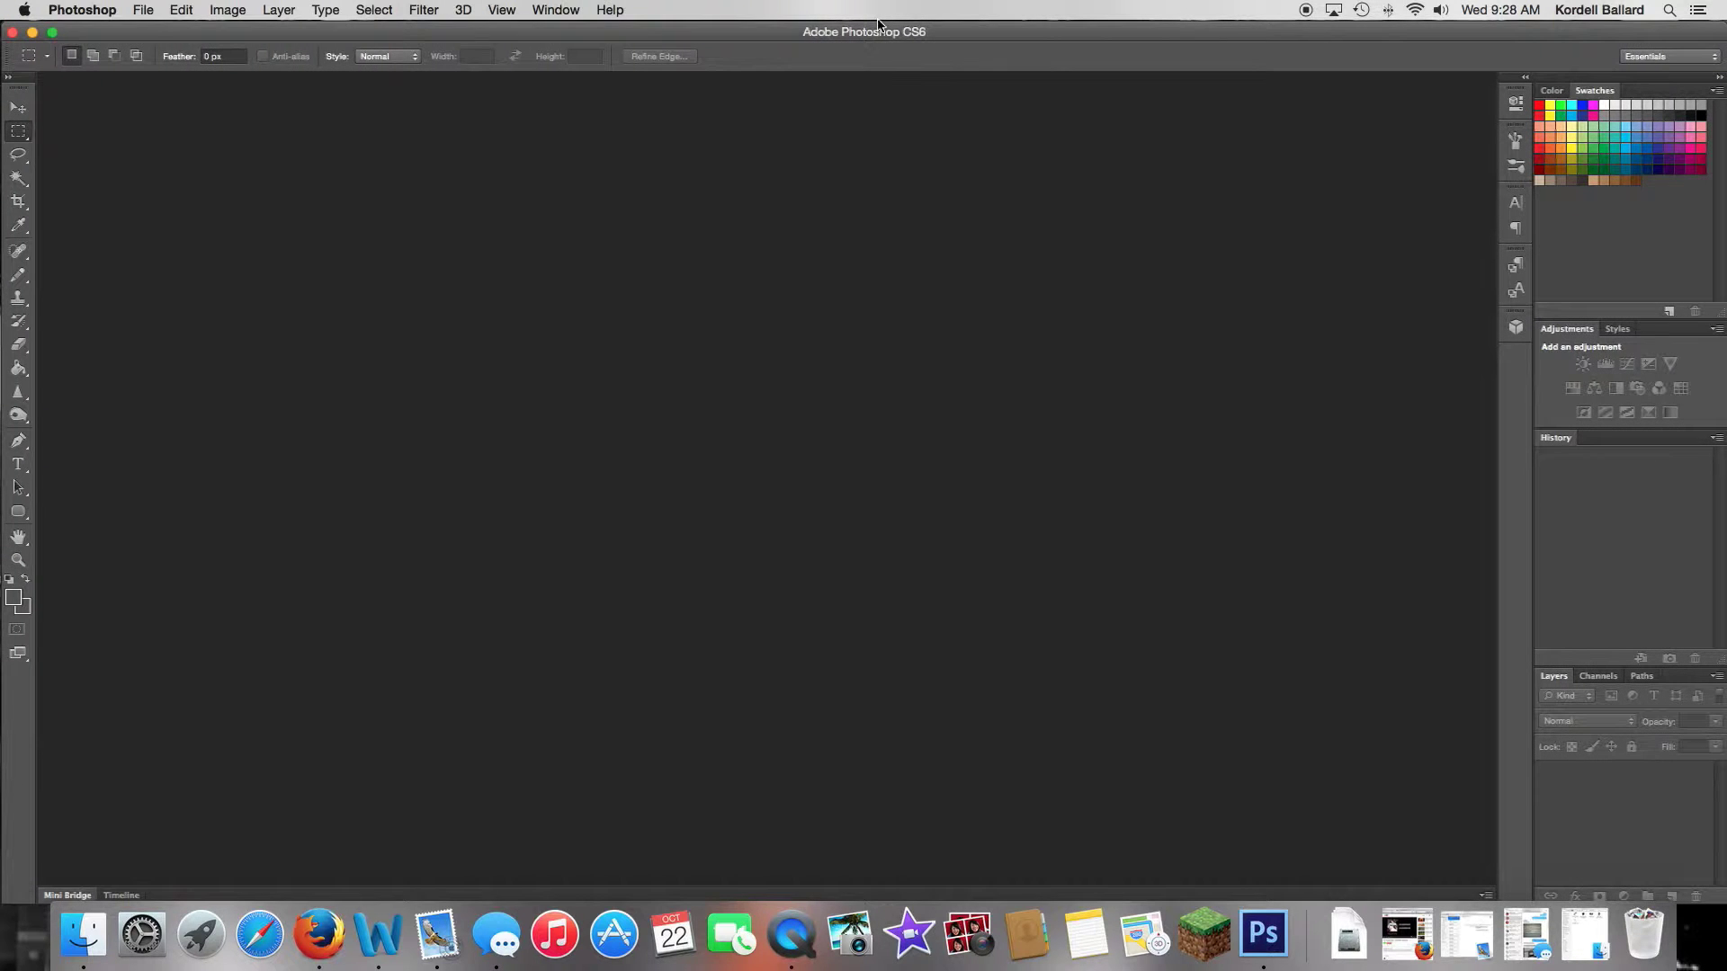
# Step: Create a new 1280 × 720 pixel document named Hobbits Journey at 300 pixels/inch with a white background
pyautogui.click(145, 11)
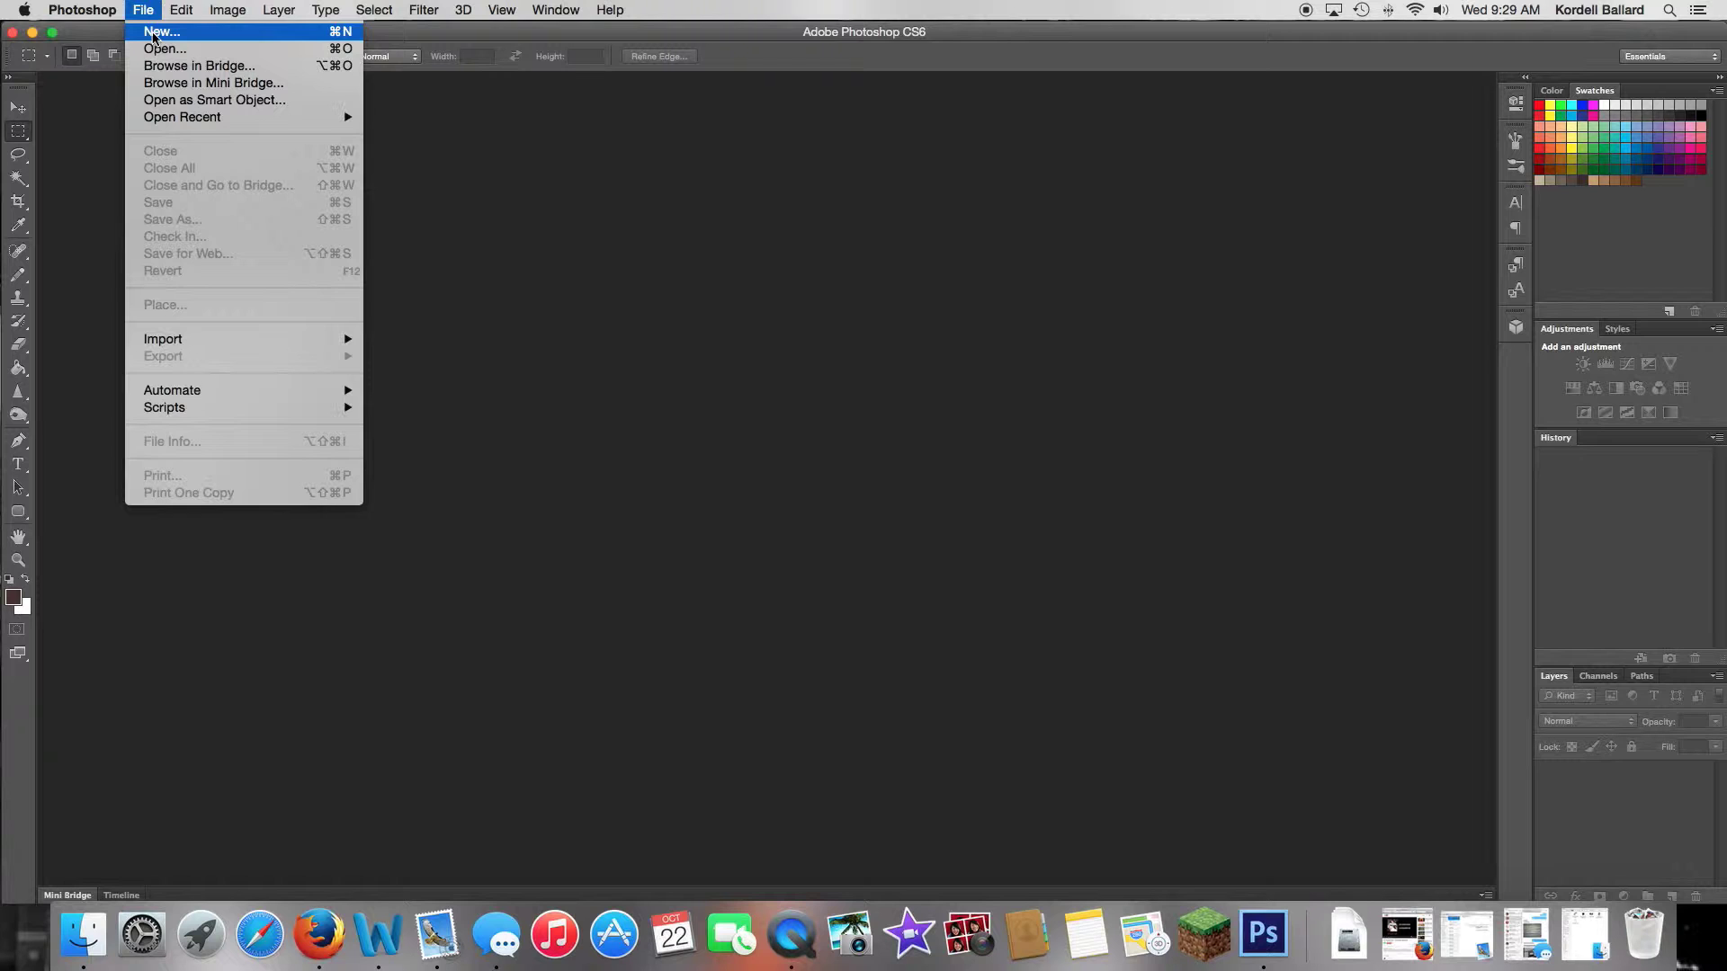
pyautogui.click(153, 36)
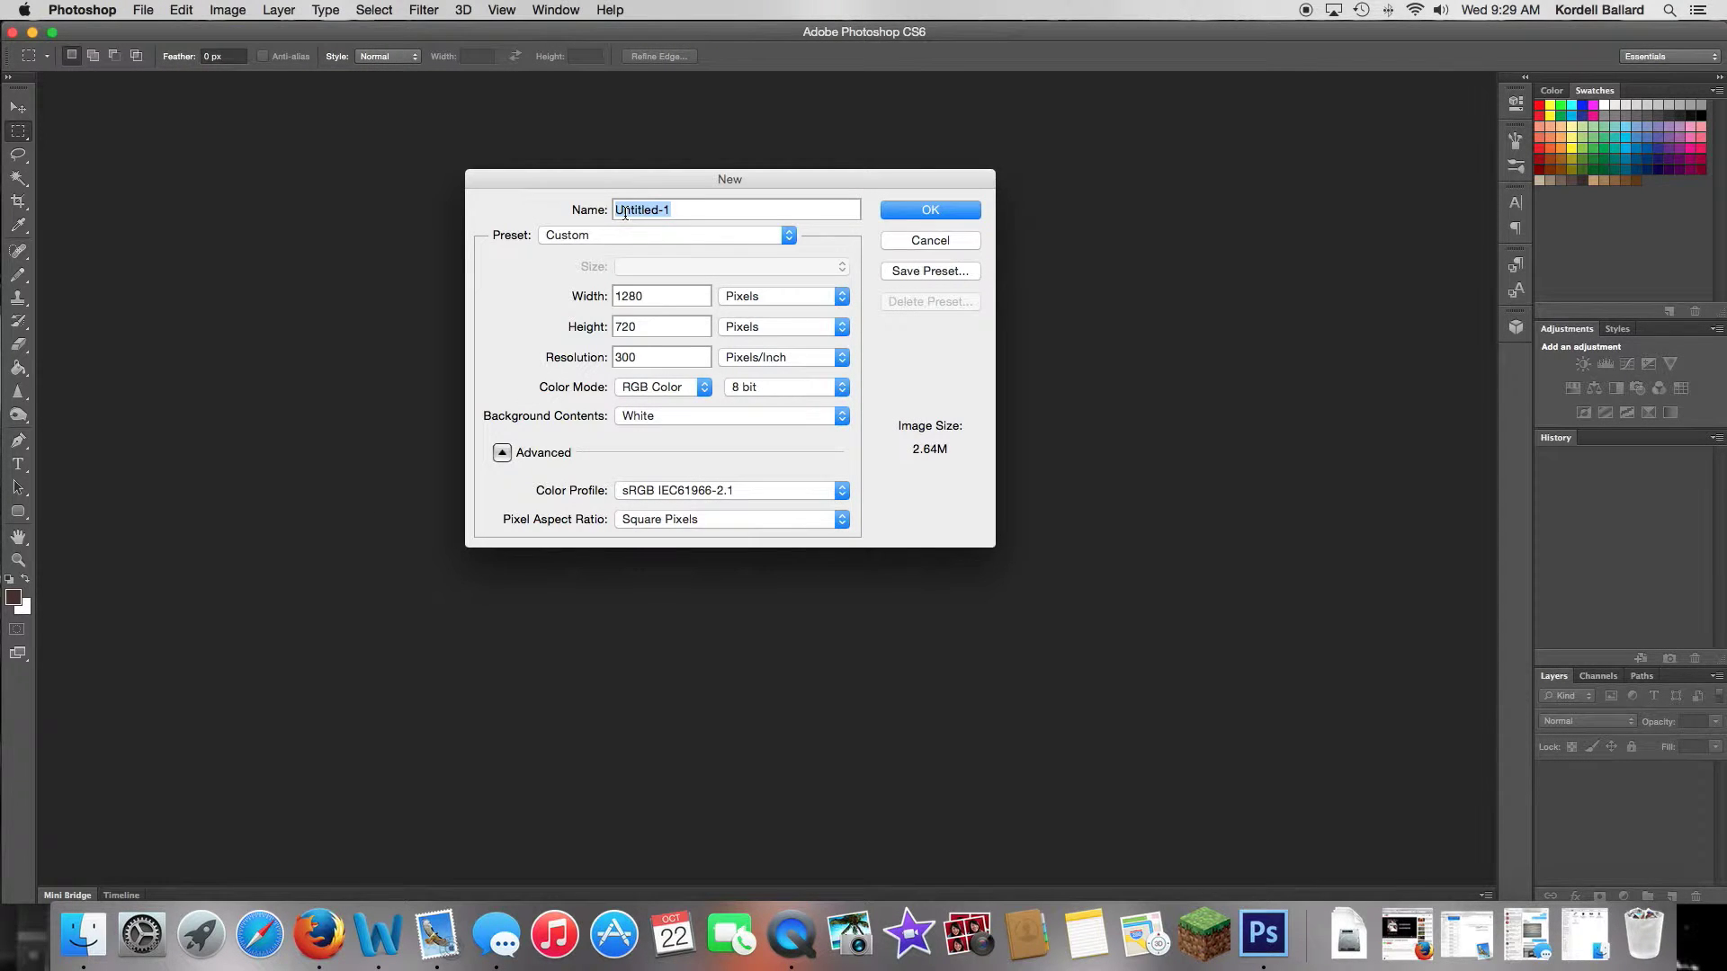
pyautogui.write('H')
pyautogui.click(781, 305)
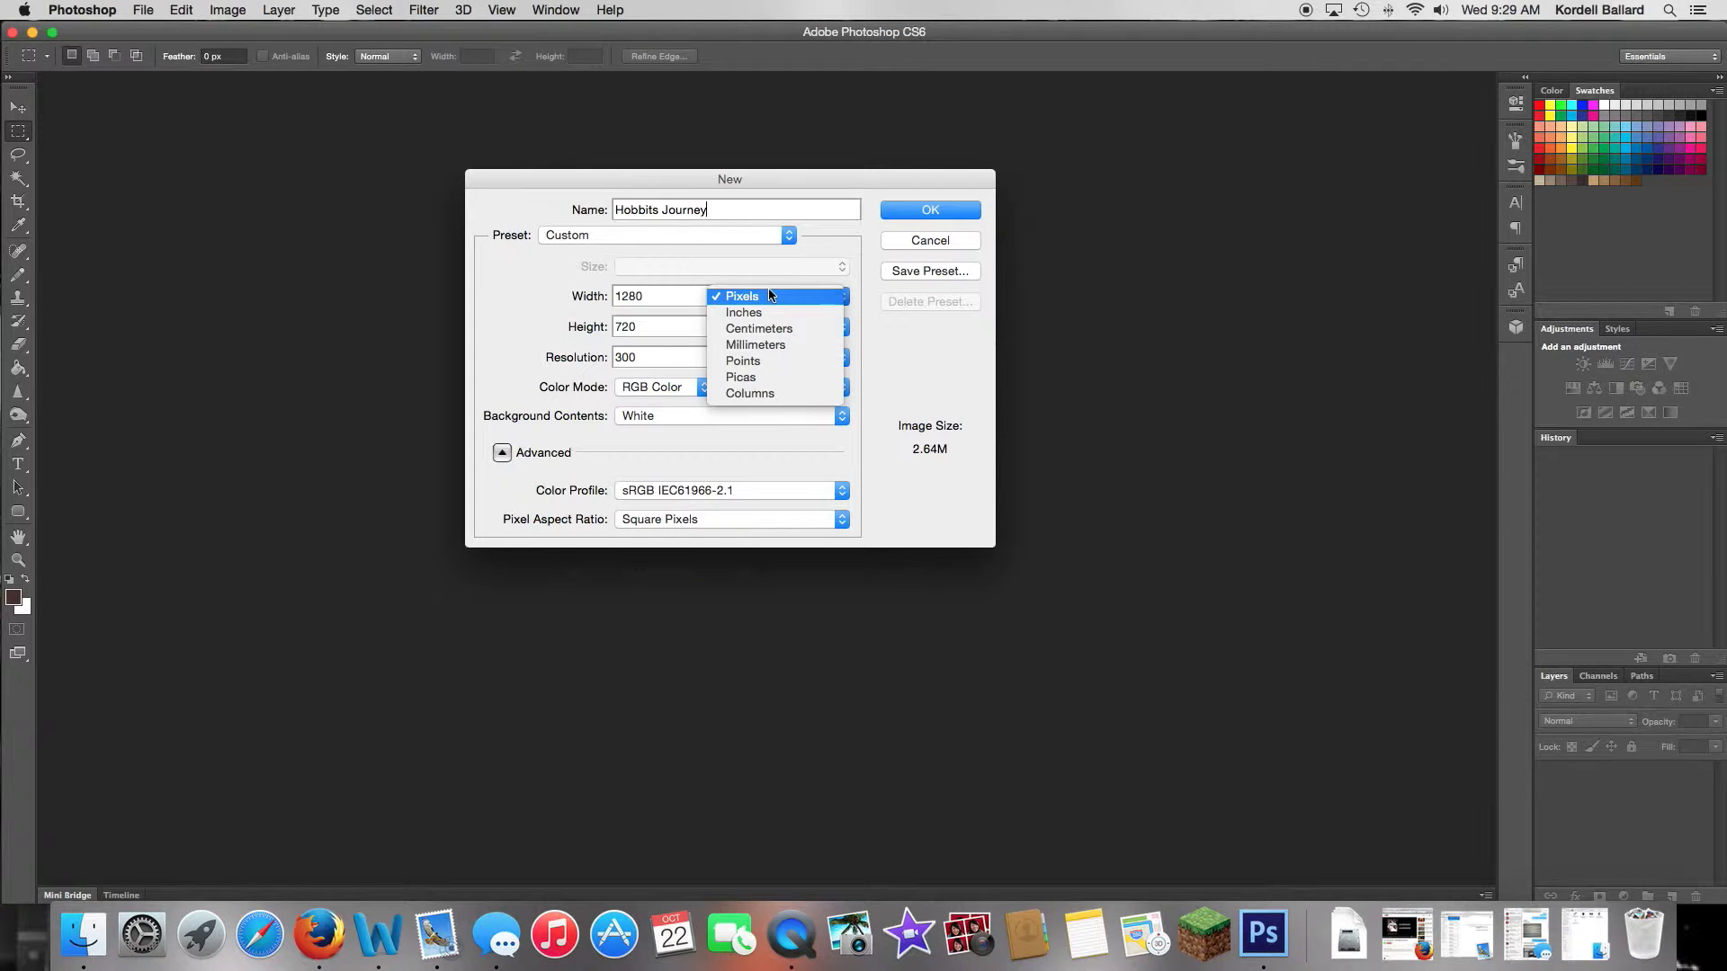
pyautogui.click(769, 295)
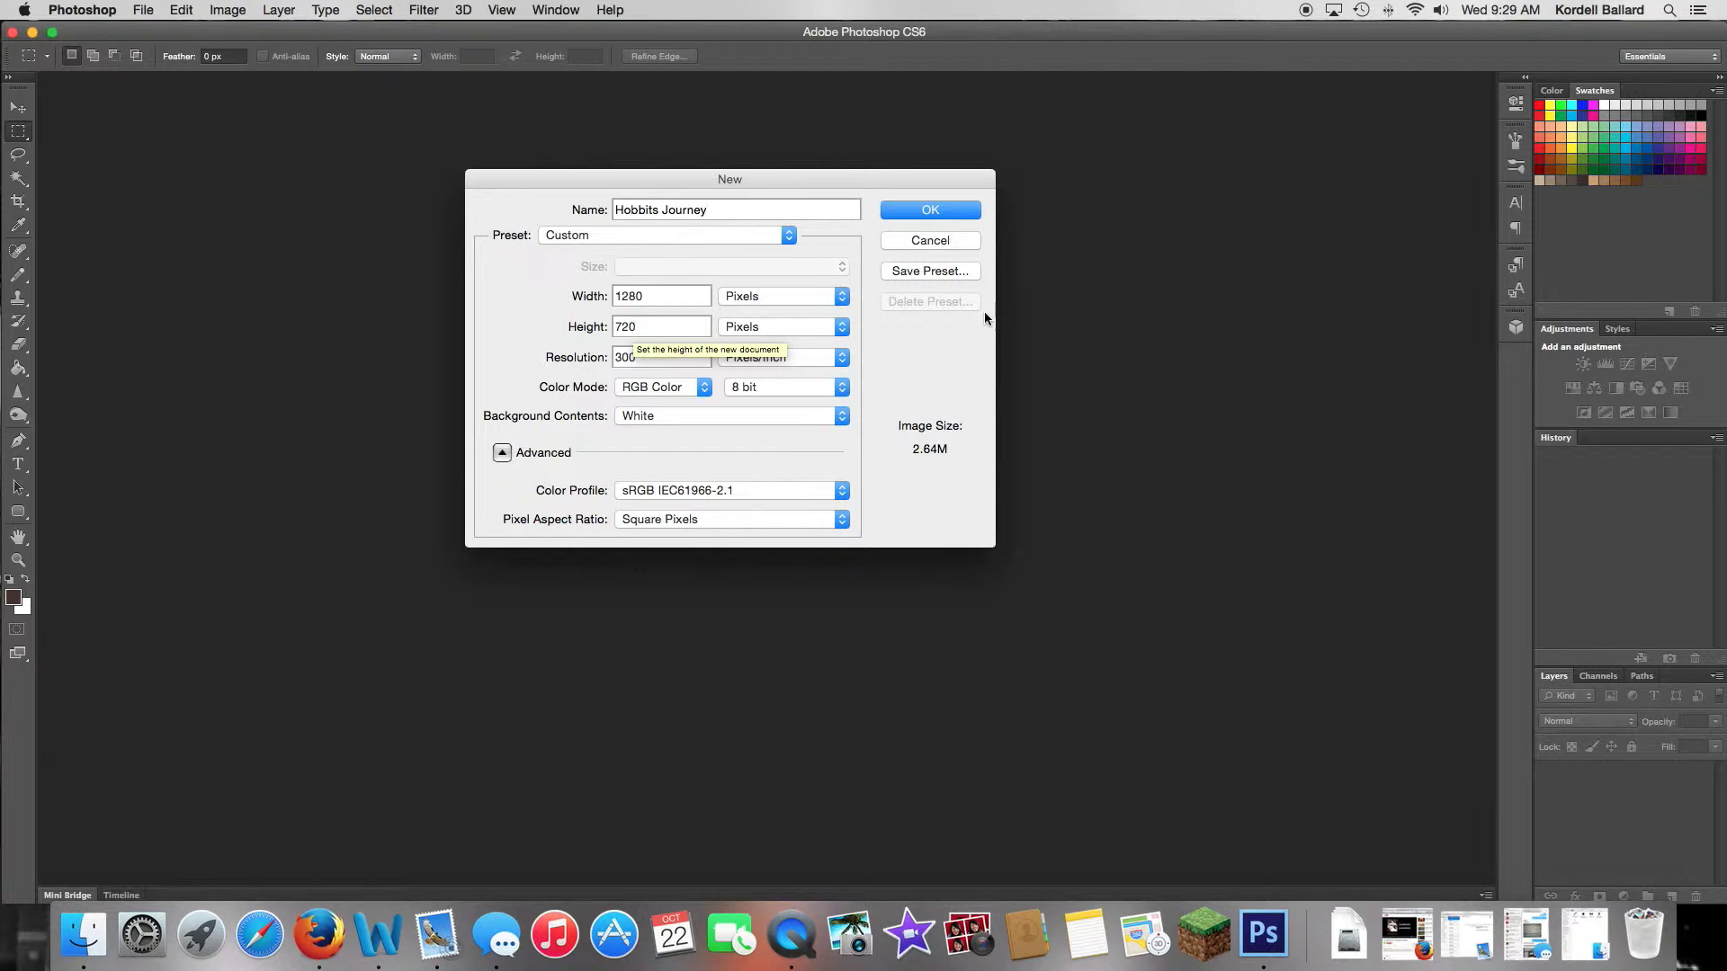
pyautogui.click(934, 211)
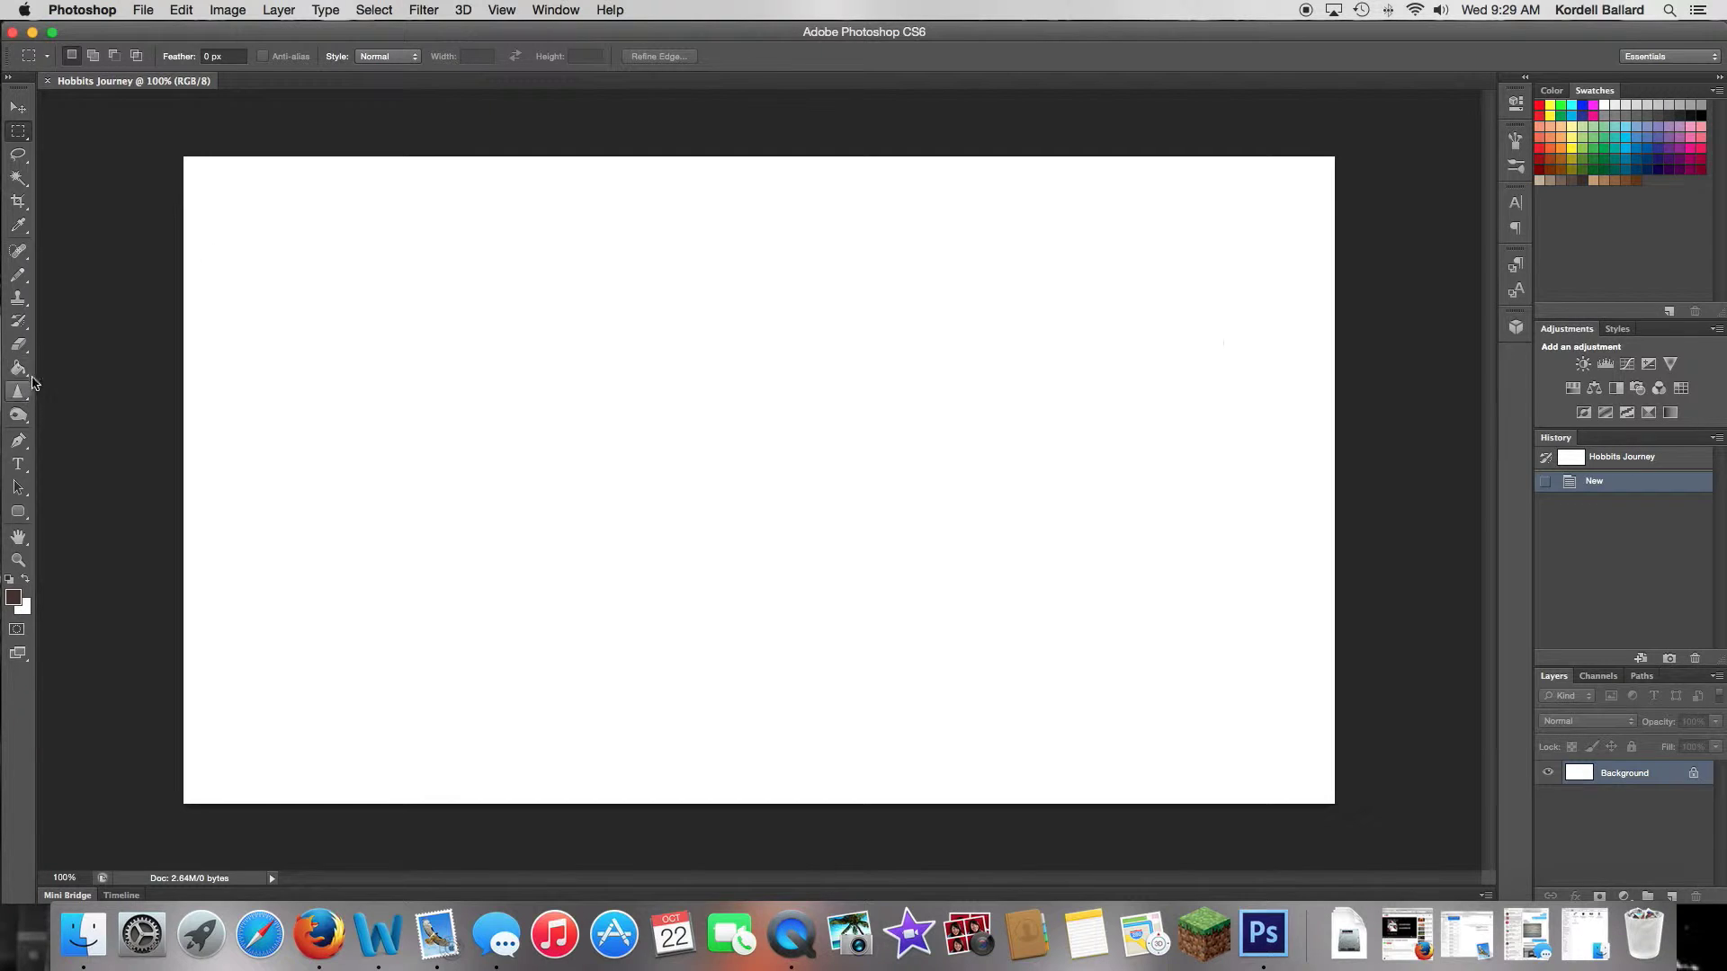
# Step: Unlock the Background layer, erase its white fill to transparency using a Magic Wand selection, and deselect
pyautogui.click(19, 181)
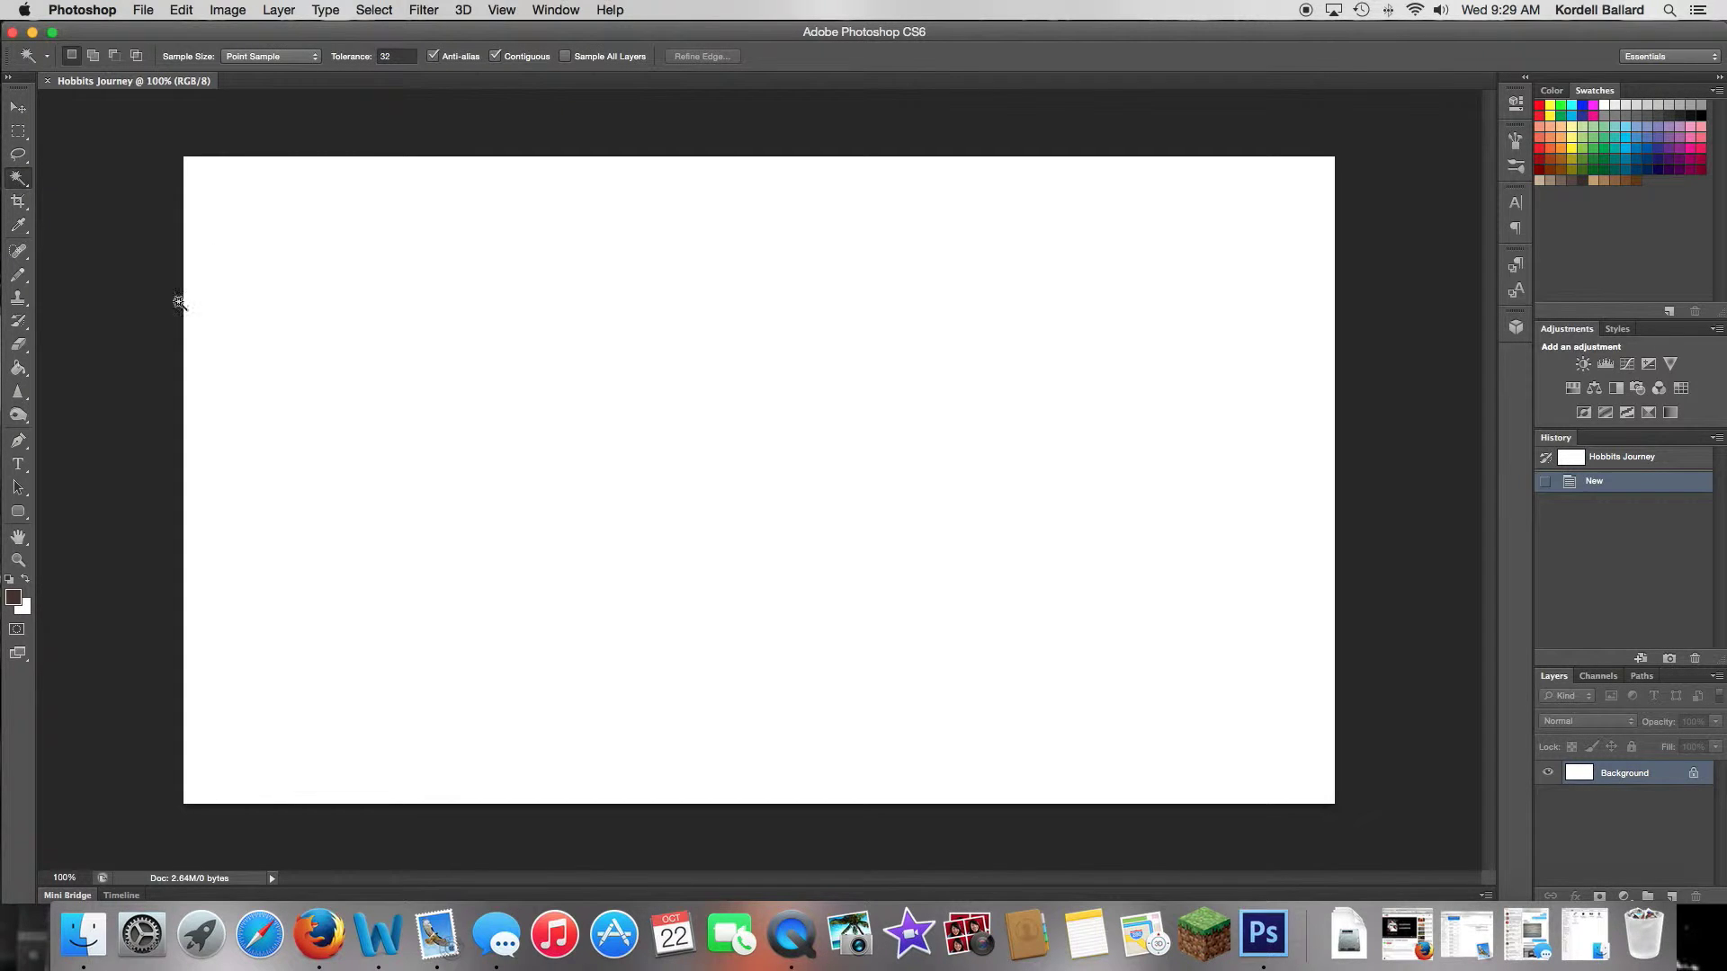
pyautogui.moveTo(1691, 778); pyautogui.dragTo(1693, 892)
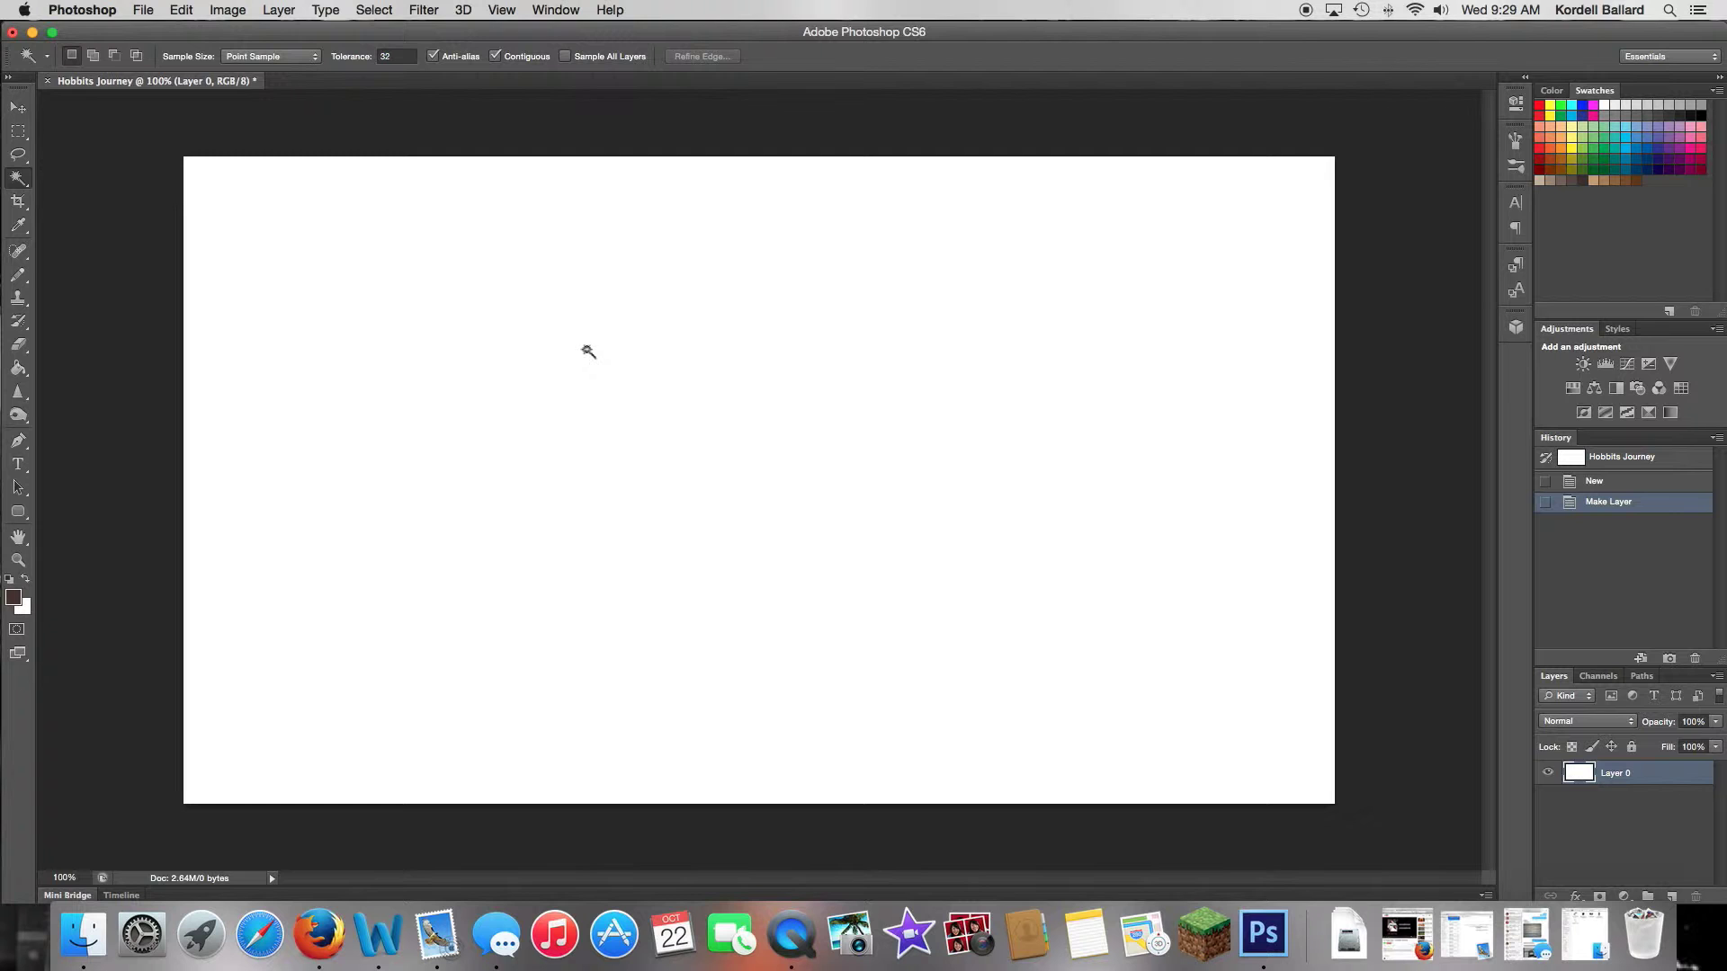
pyautogui.click(583, 347)
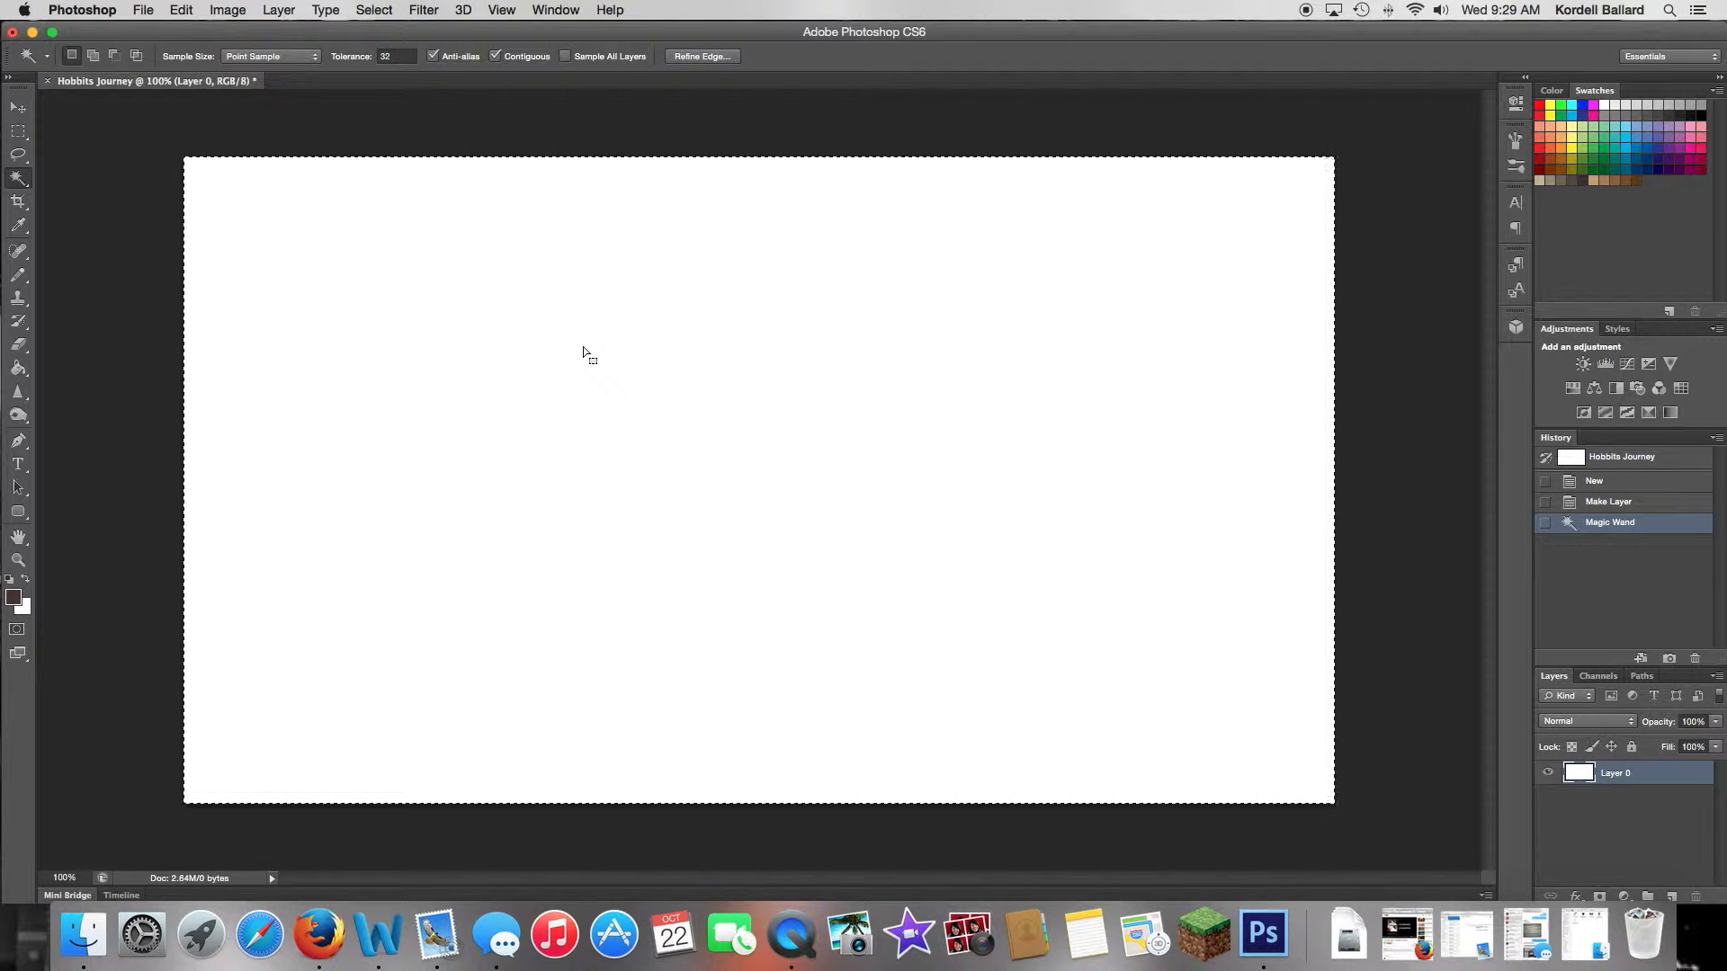
pyautogui.press('BackSpace')
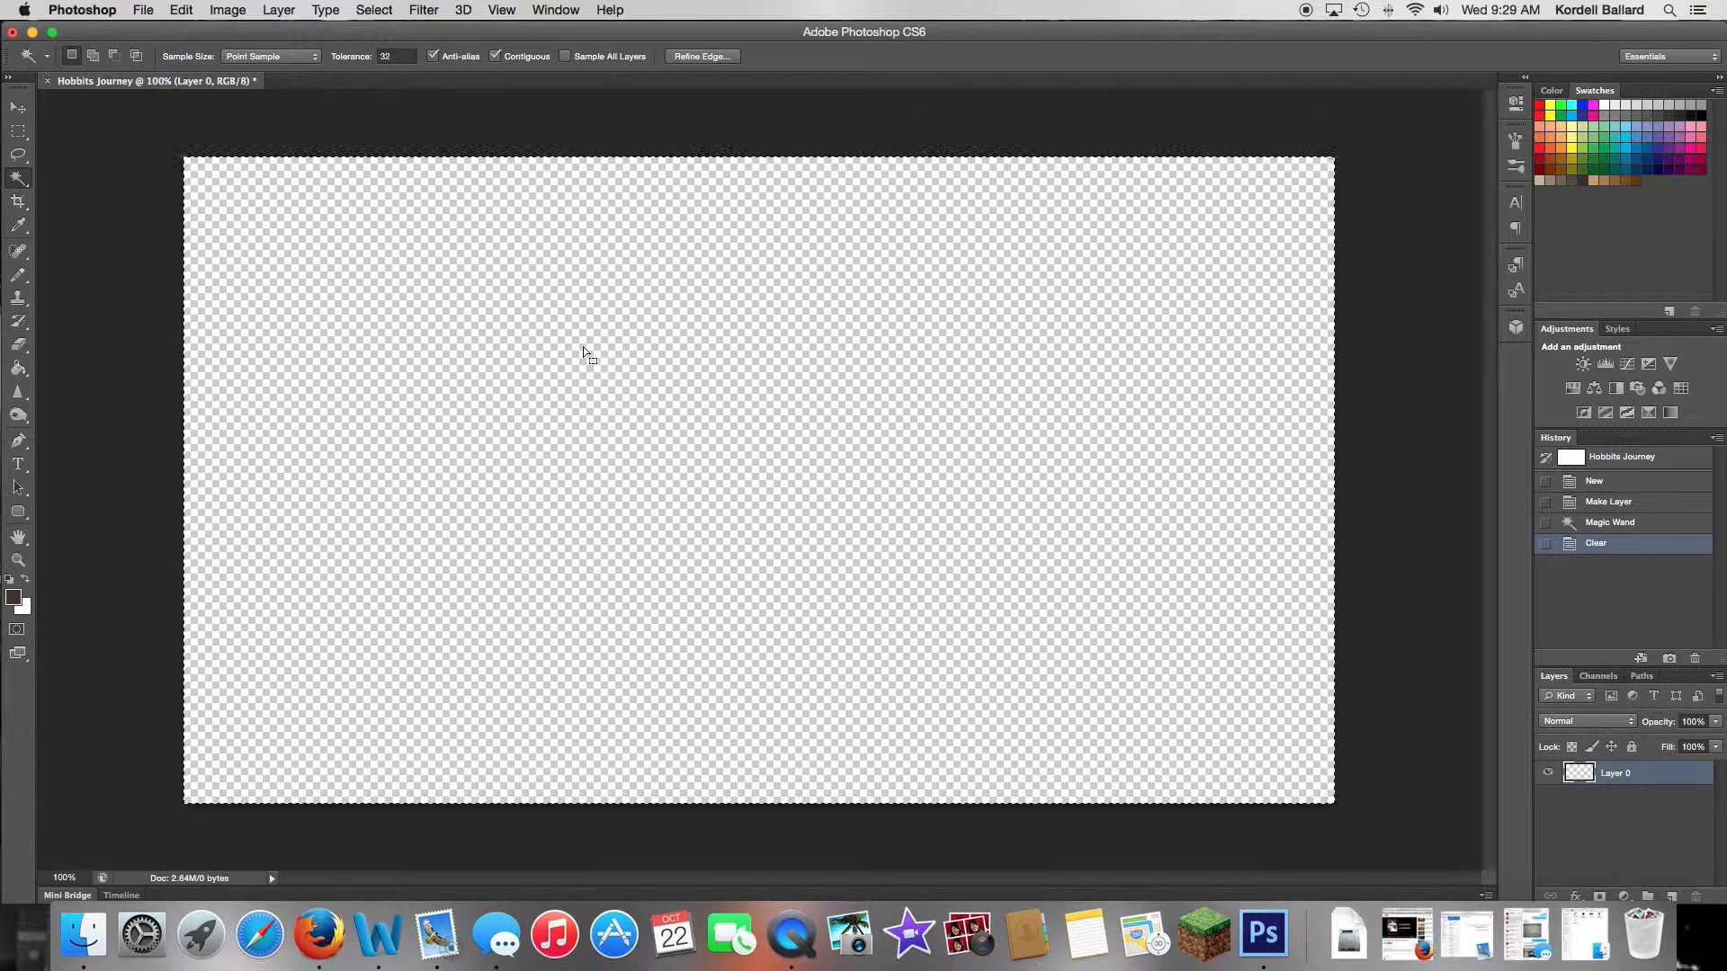
pyautogui.press('super+d')
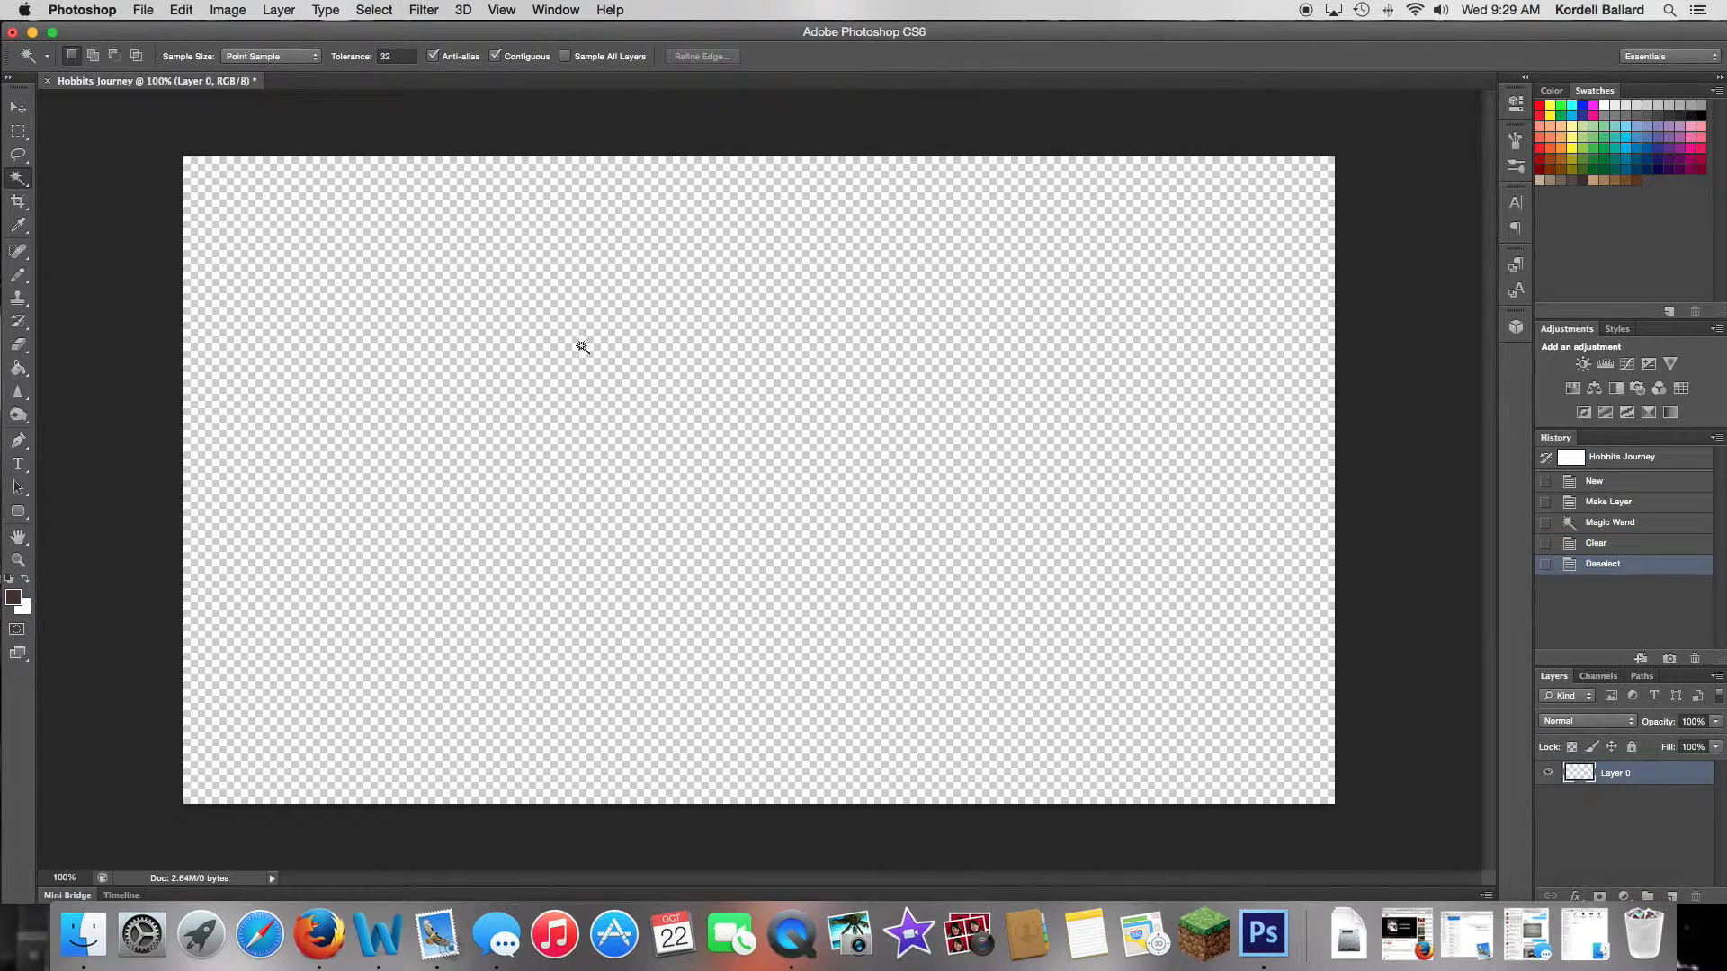
# Step: Open all five images from the Thumbnail pics folder in Adobe Photoshop CS6
pyautogui.click(13, 108)
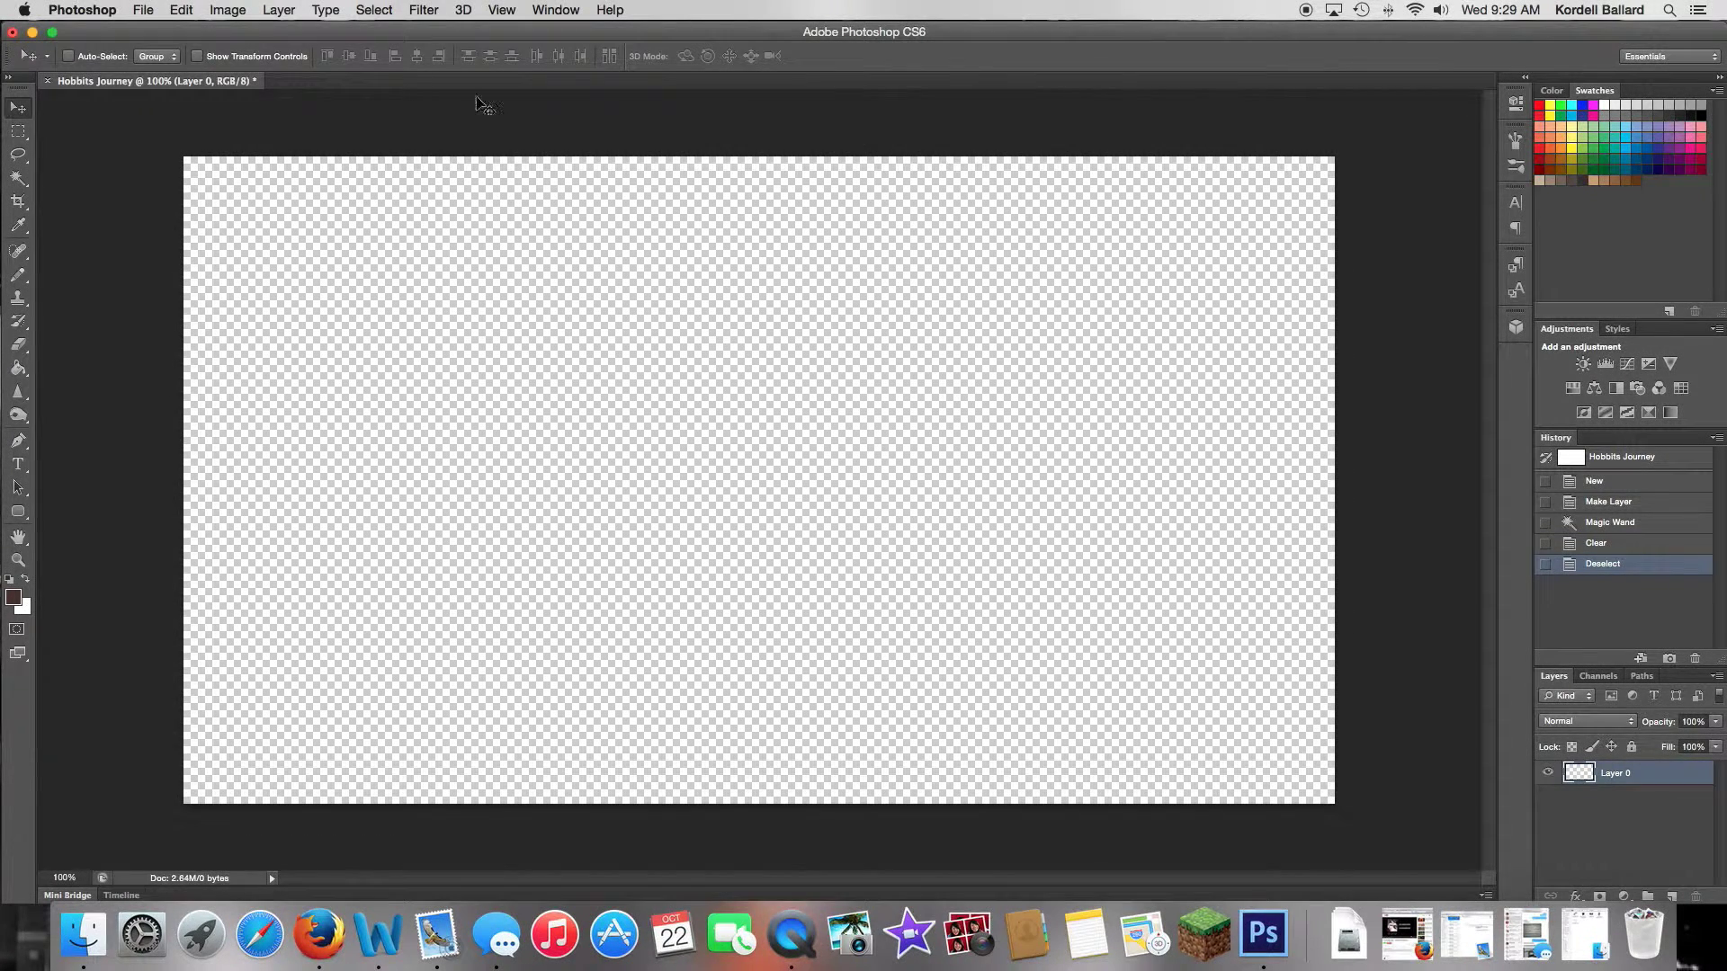
pyautogui.click(1581, 939)
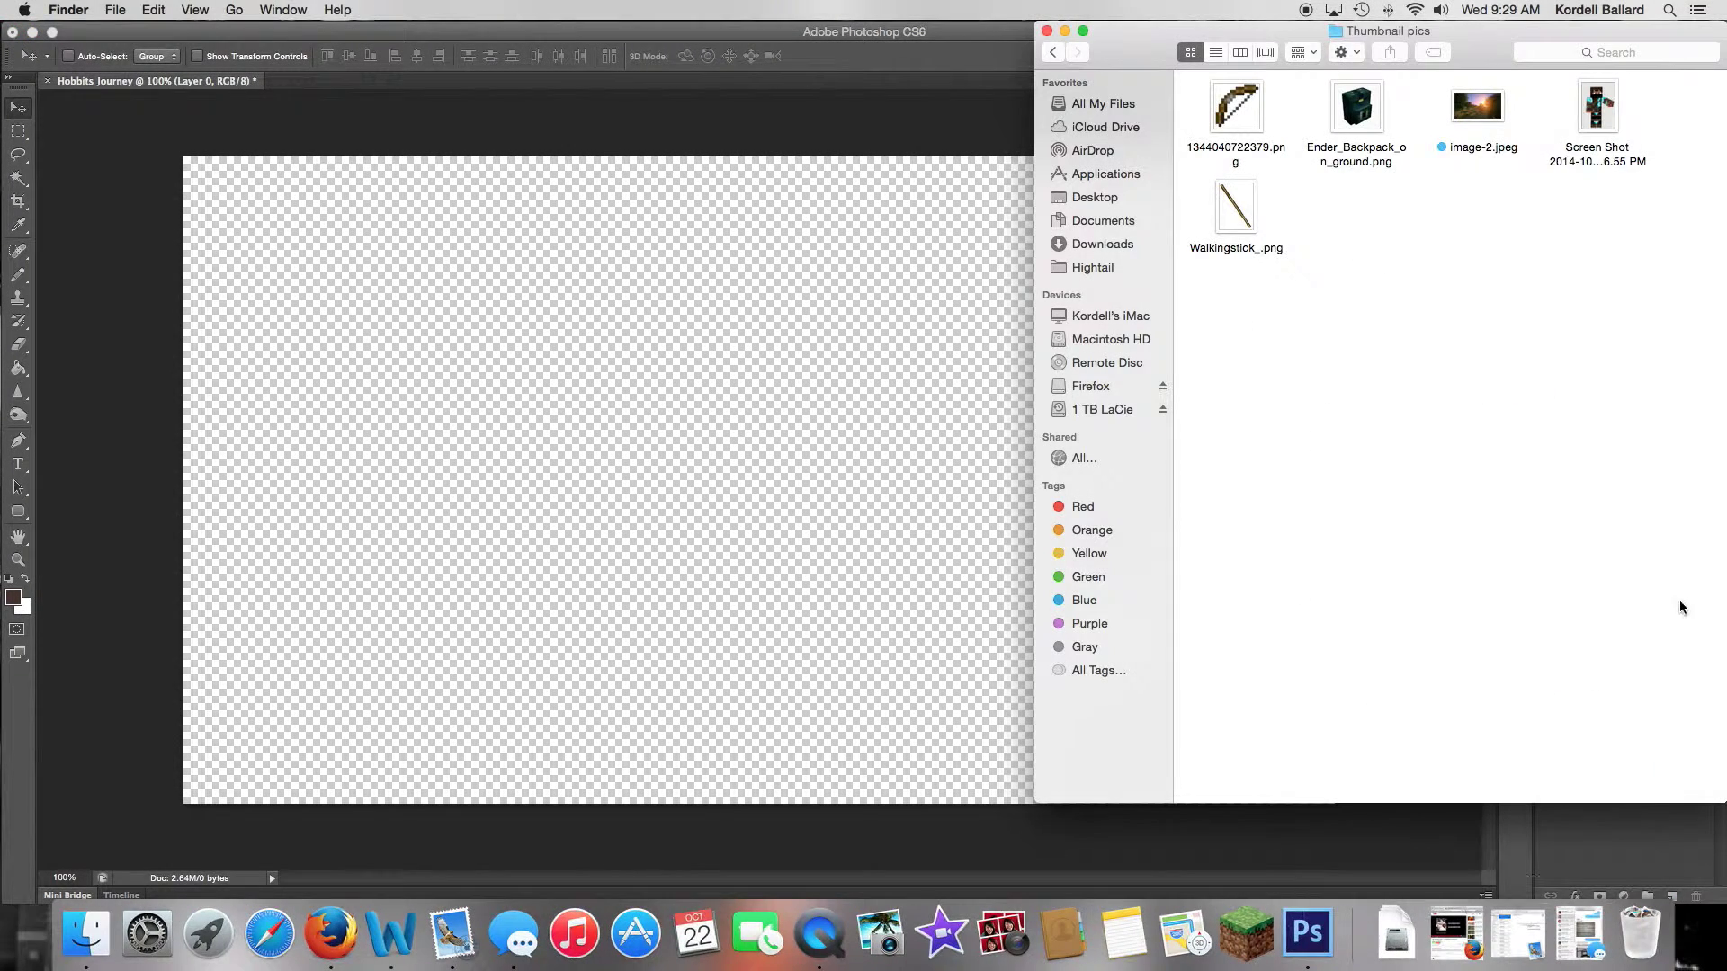
pyautogui.moveTo(1624, 407); pyautogui.dragTo(1173, 64)
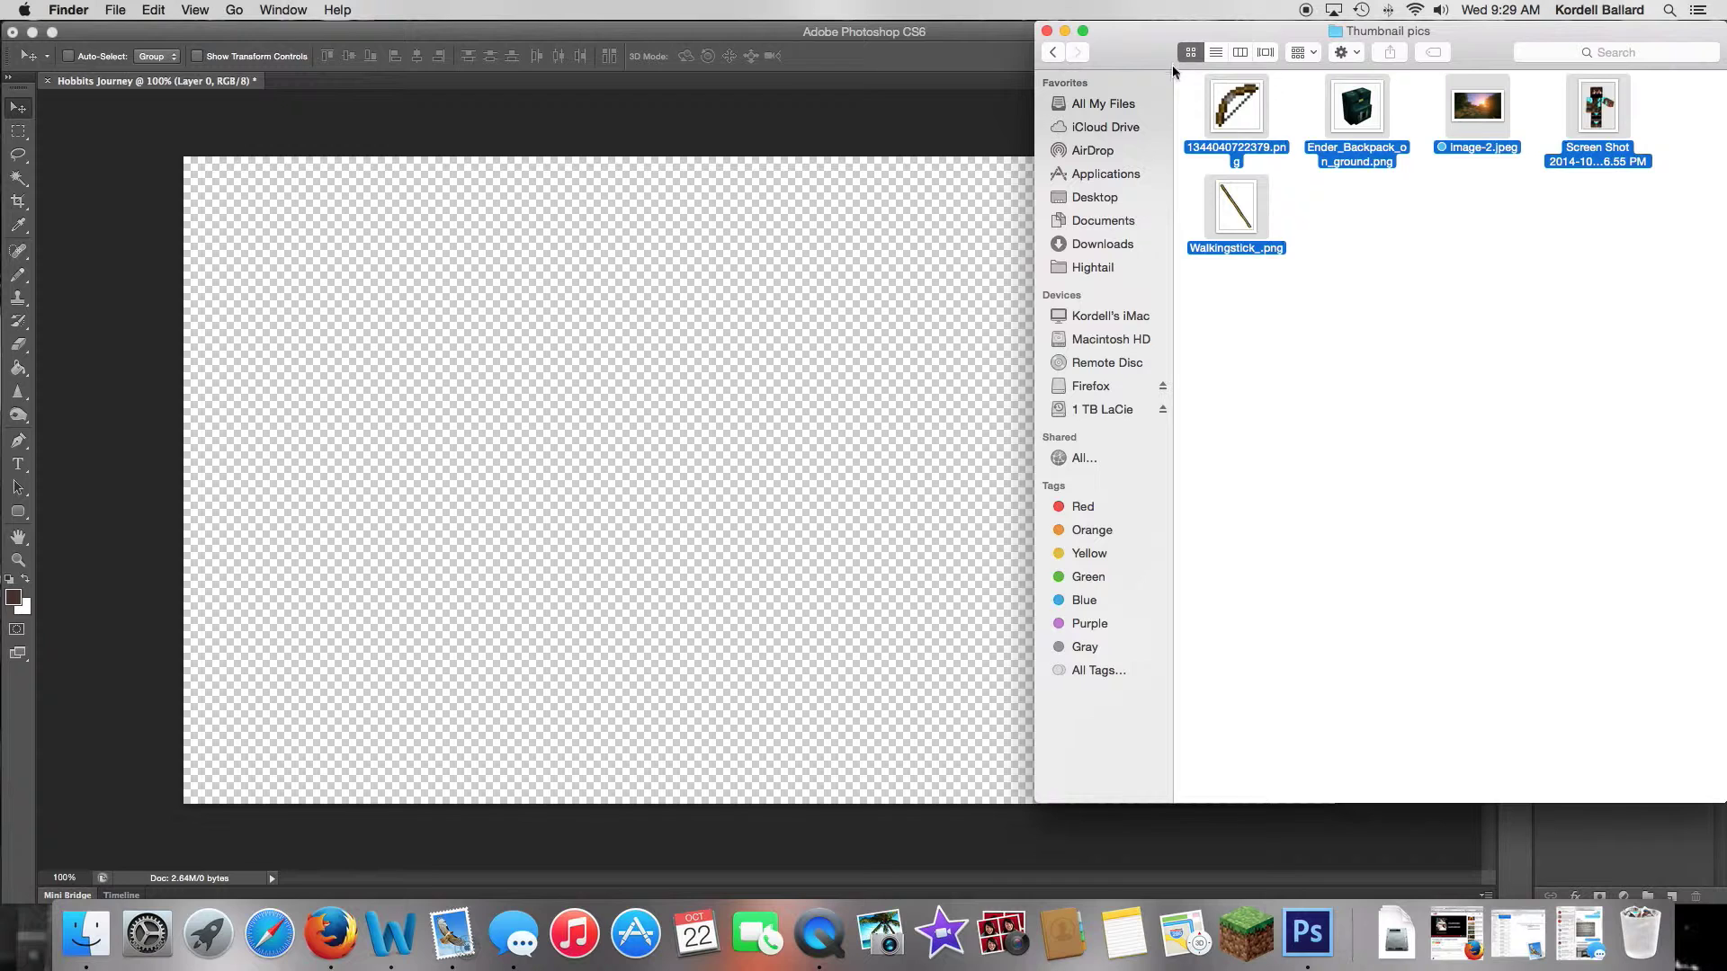
pyautogui.rightClick(1232, 110)
pyautogui.moveTo(1287, 157)
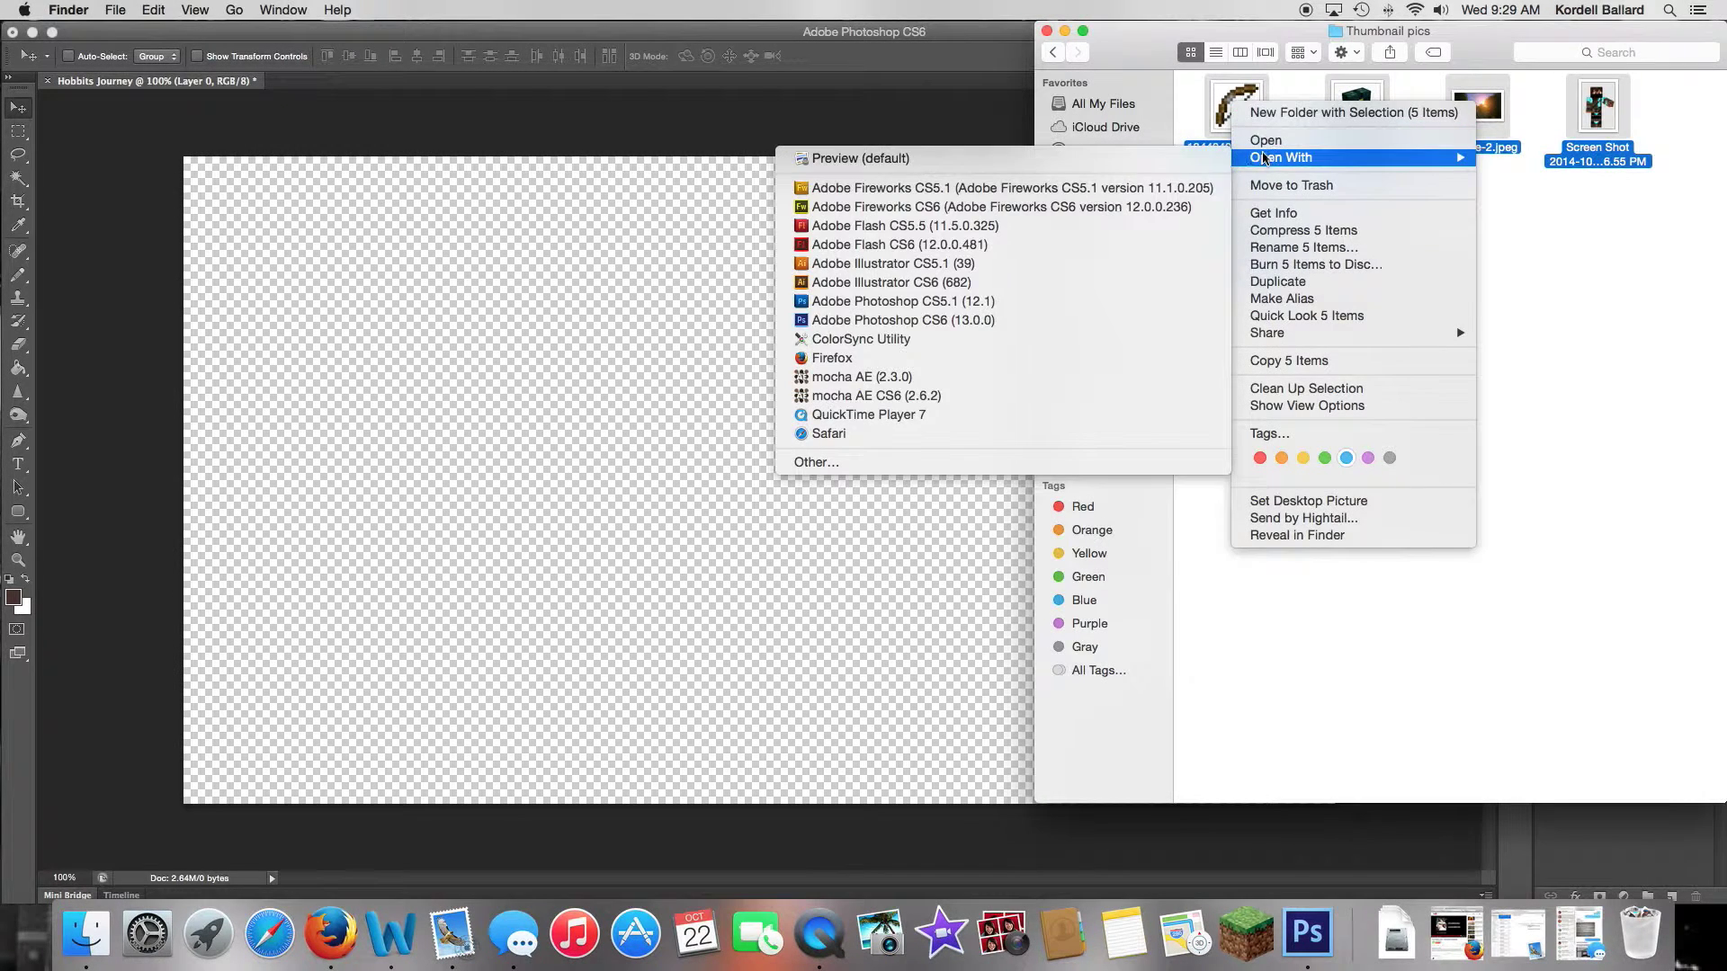
pyautogui.click(914, 320)
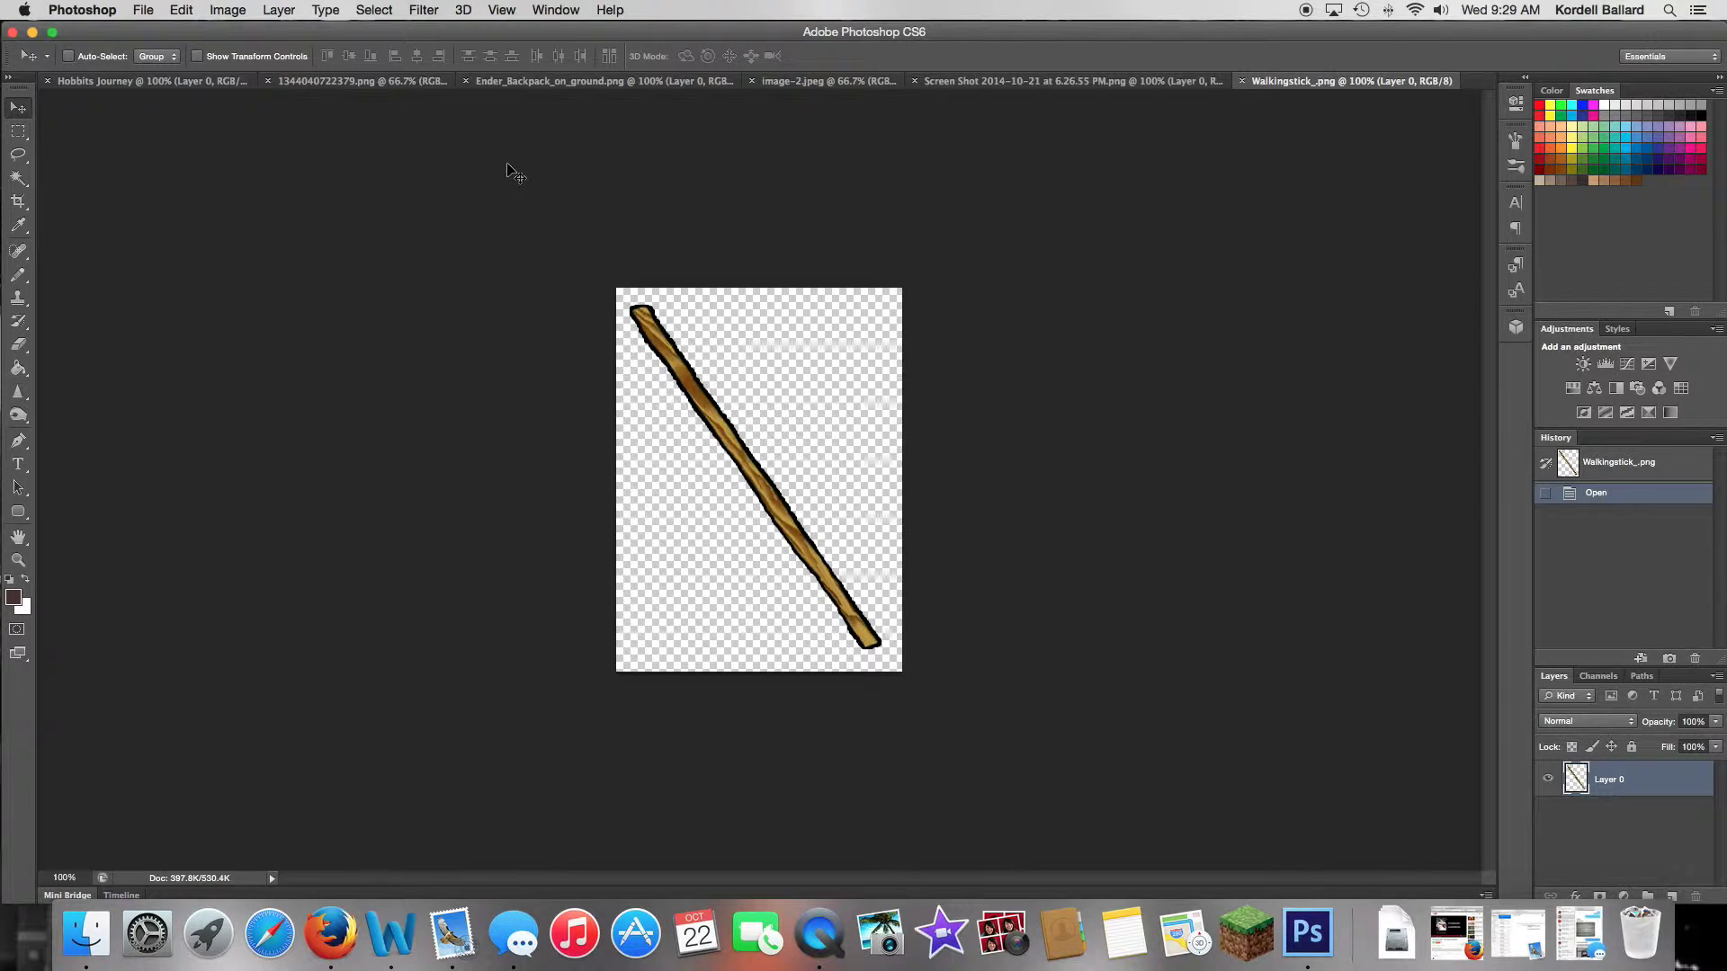
# Step: Place the forest sunset picture from image-2.jpeg into Hobbits Journey as a layer covering the canvas, and close image-2.jpeg
pyautogui.click(344, 85)
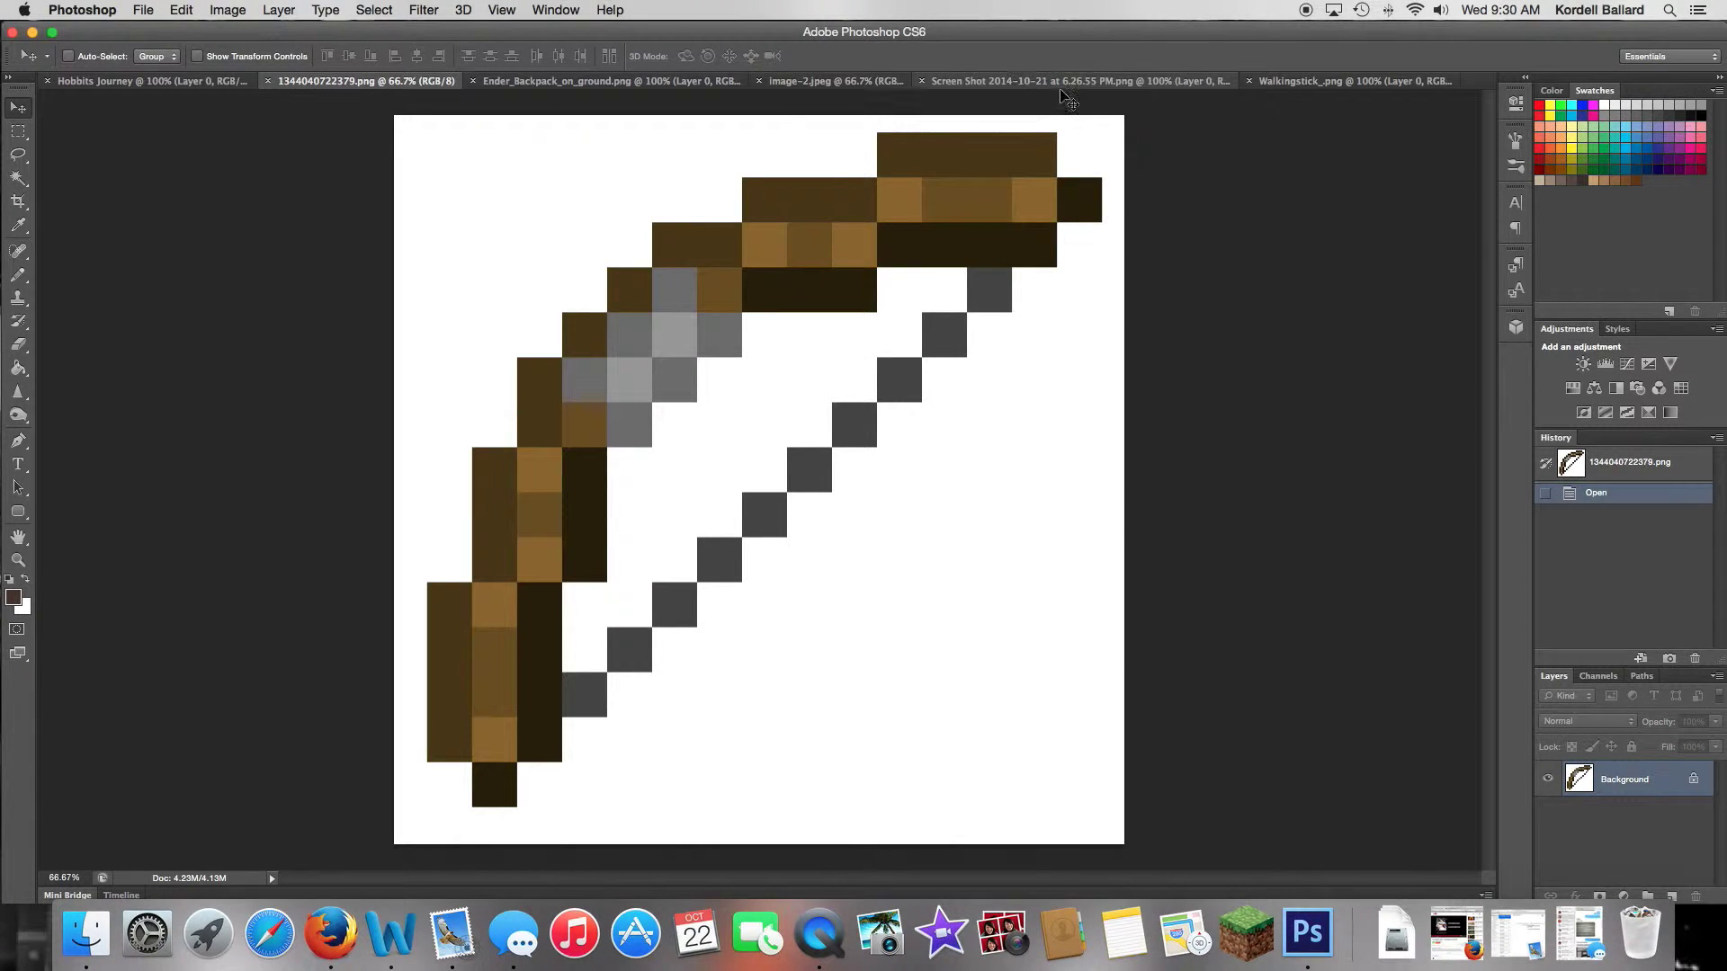
pyautogui.click(846, 86)
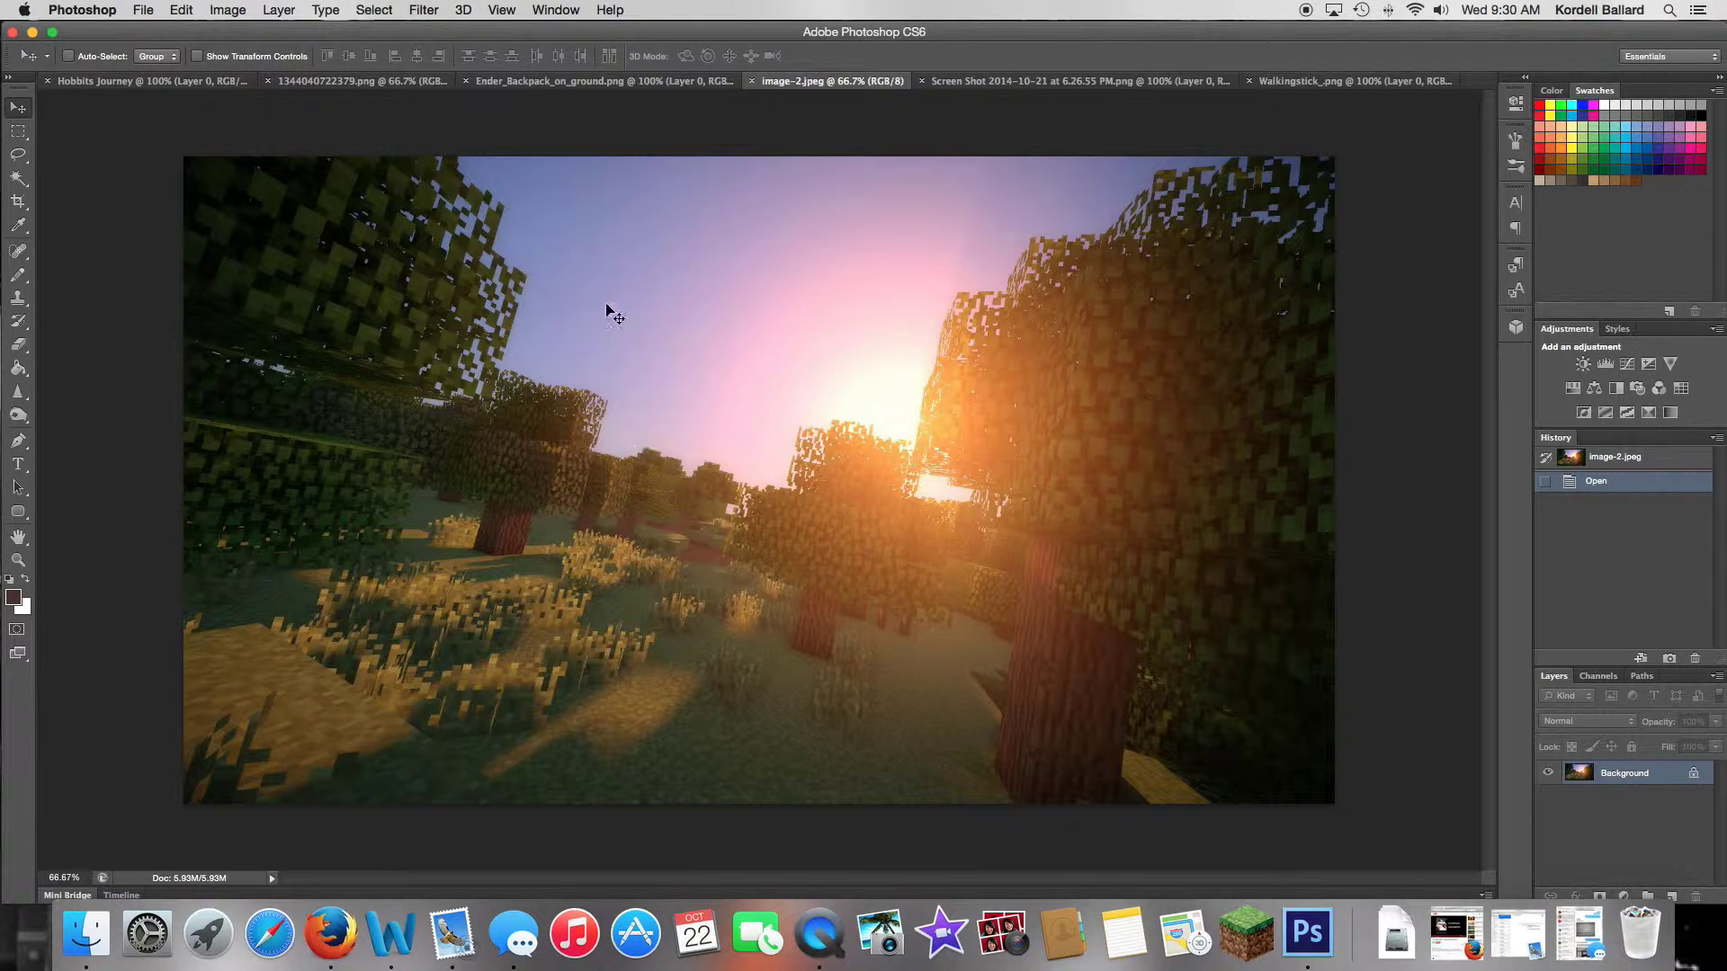
pyautogui.moveTo(781, 501); pyautogui.dragTo(855, 552)
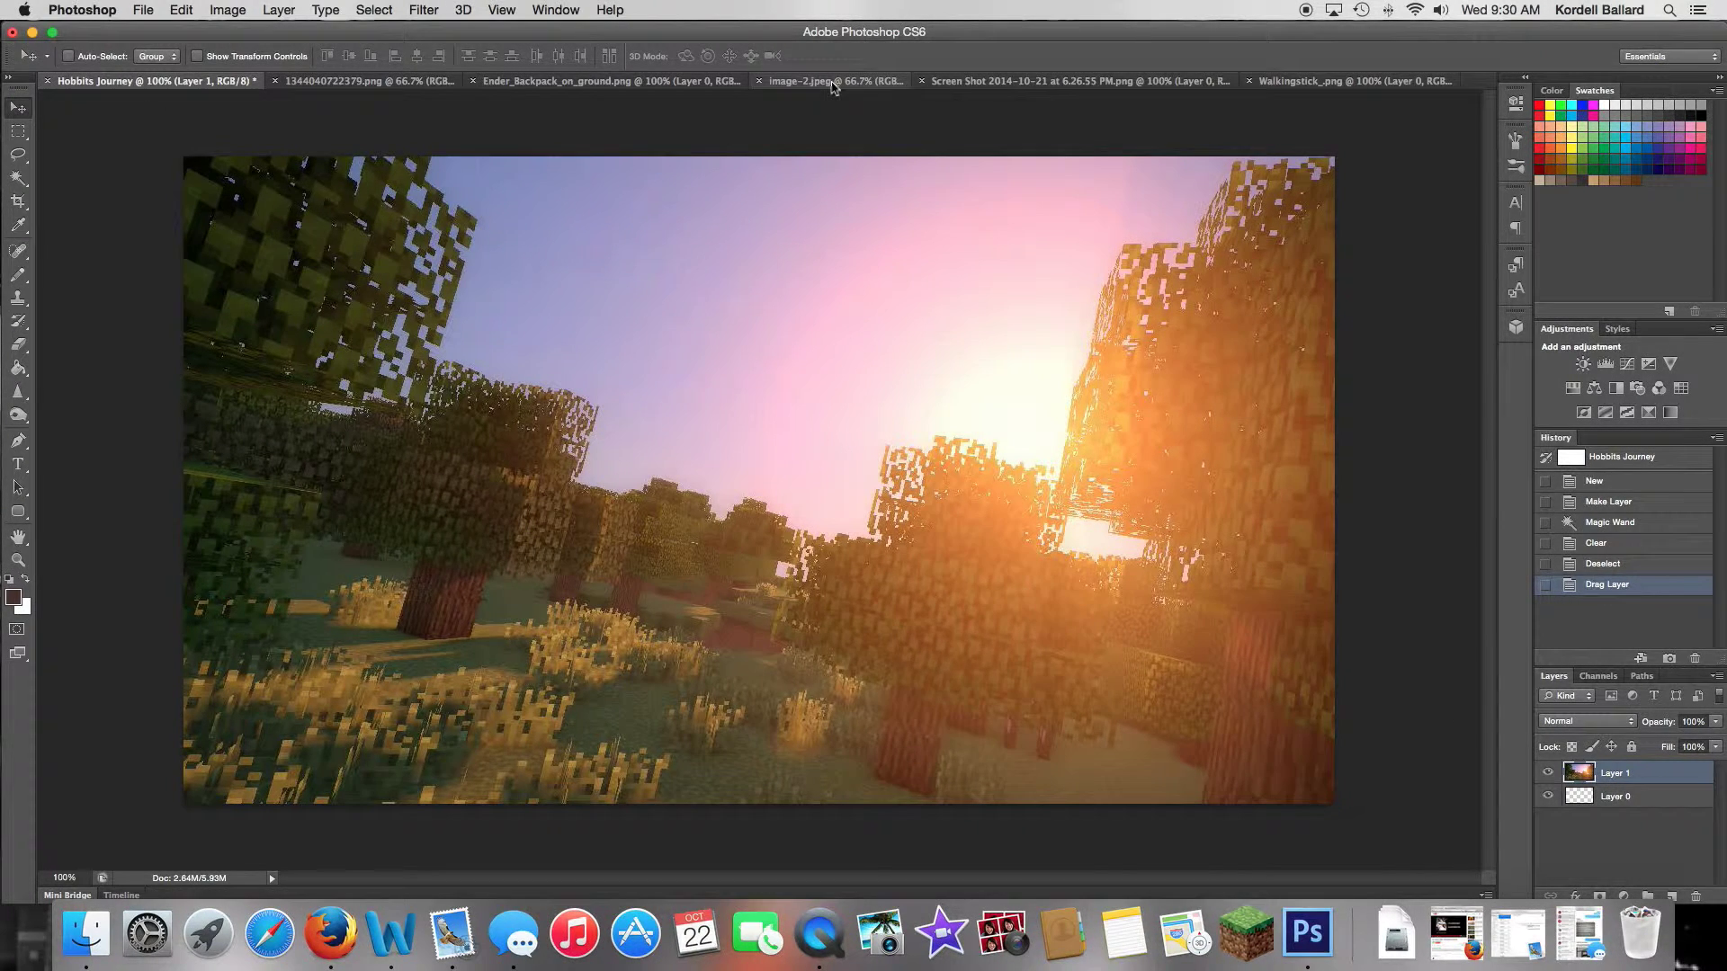
pyautogui.click(759, 81)
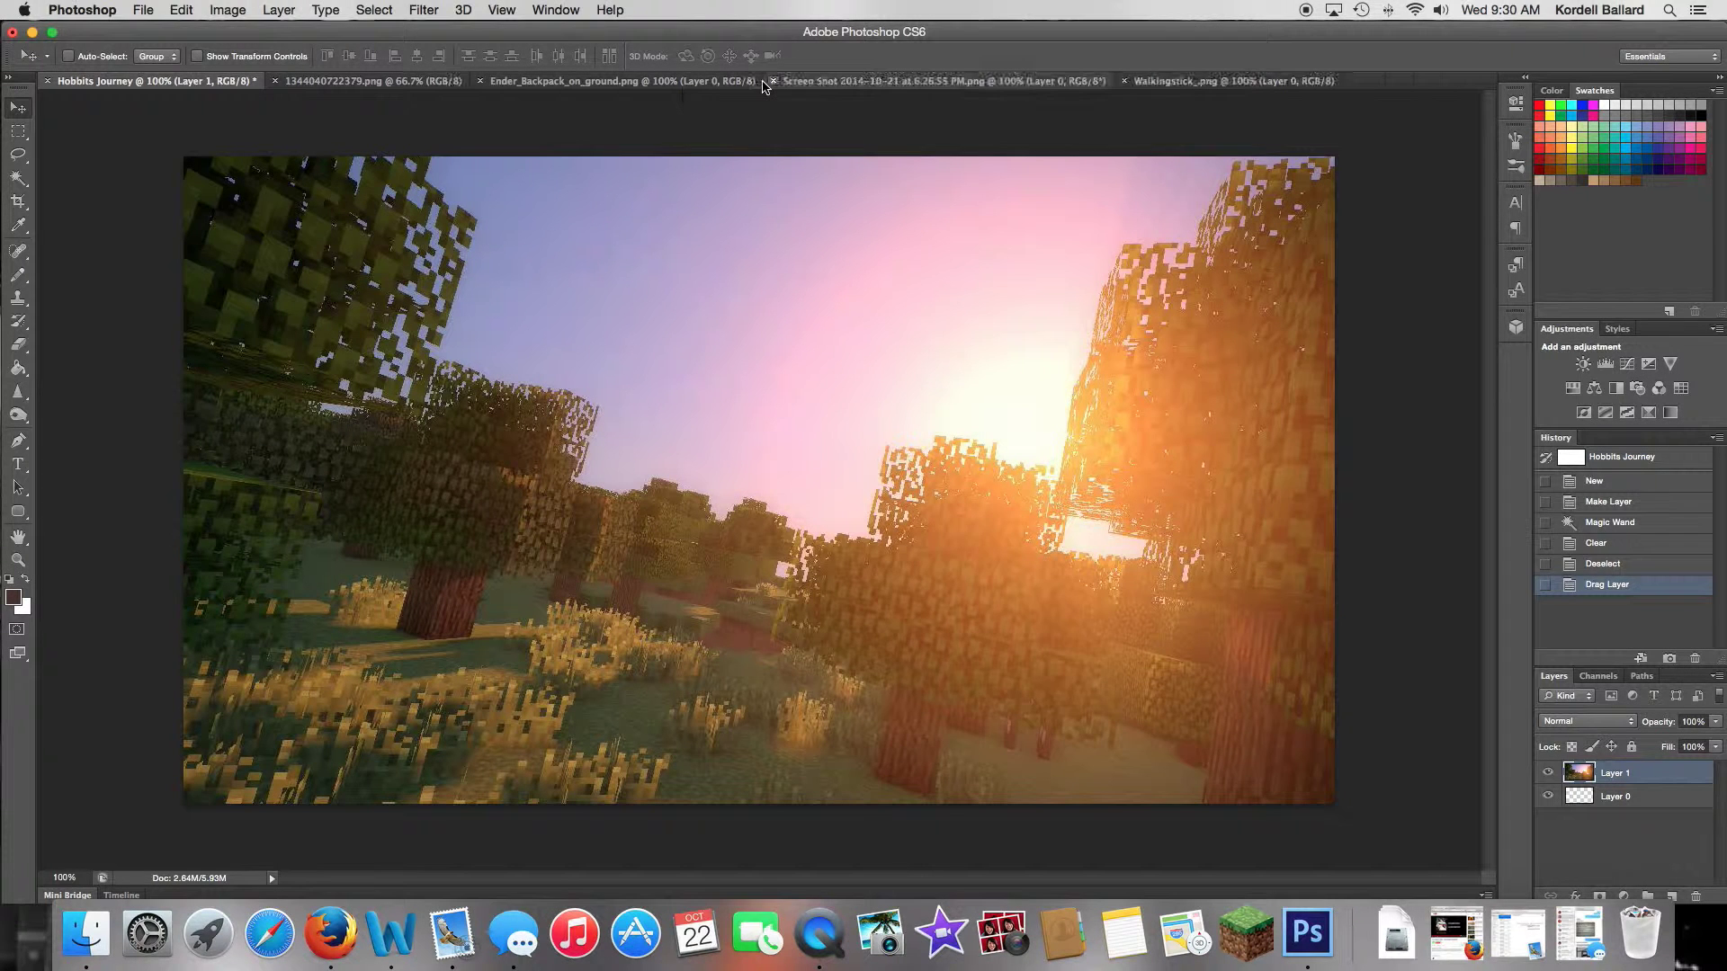
# Step: Look through the open bow and backpack images, ending on the character screenshot
pyautogui.click(407, 84)
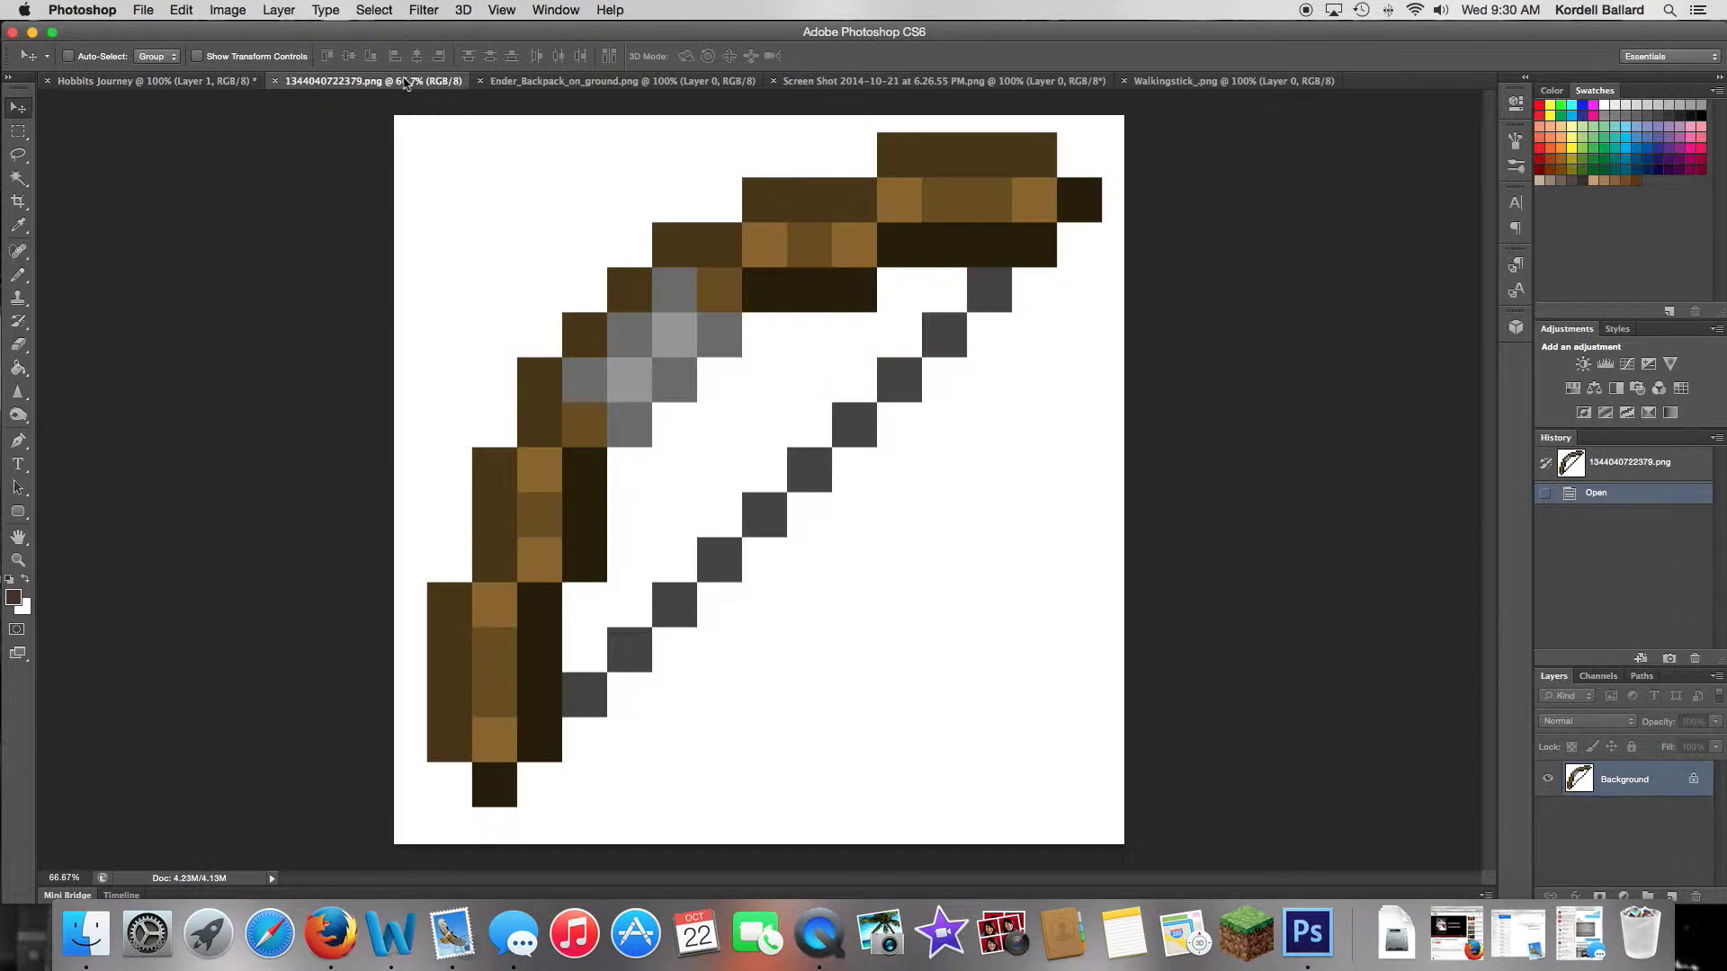
pyautogui.click(523, 82)
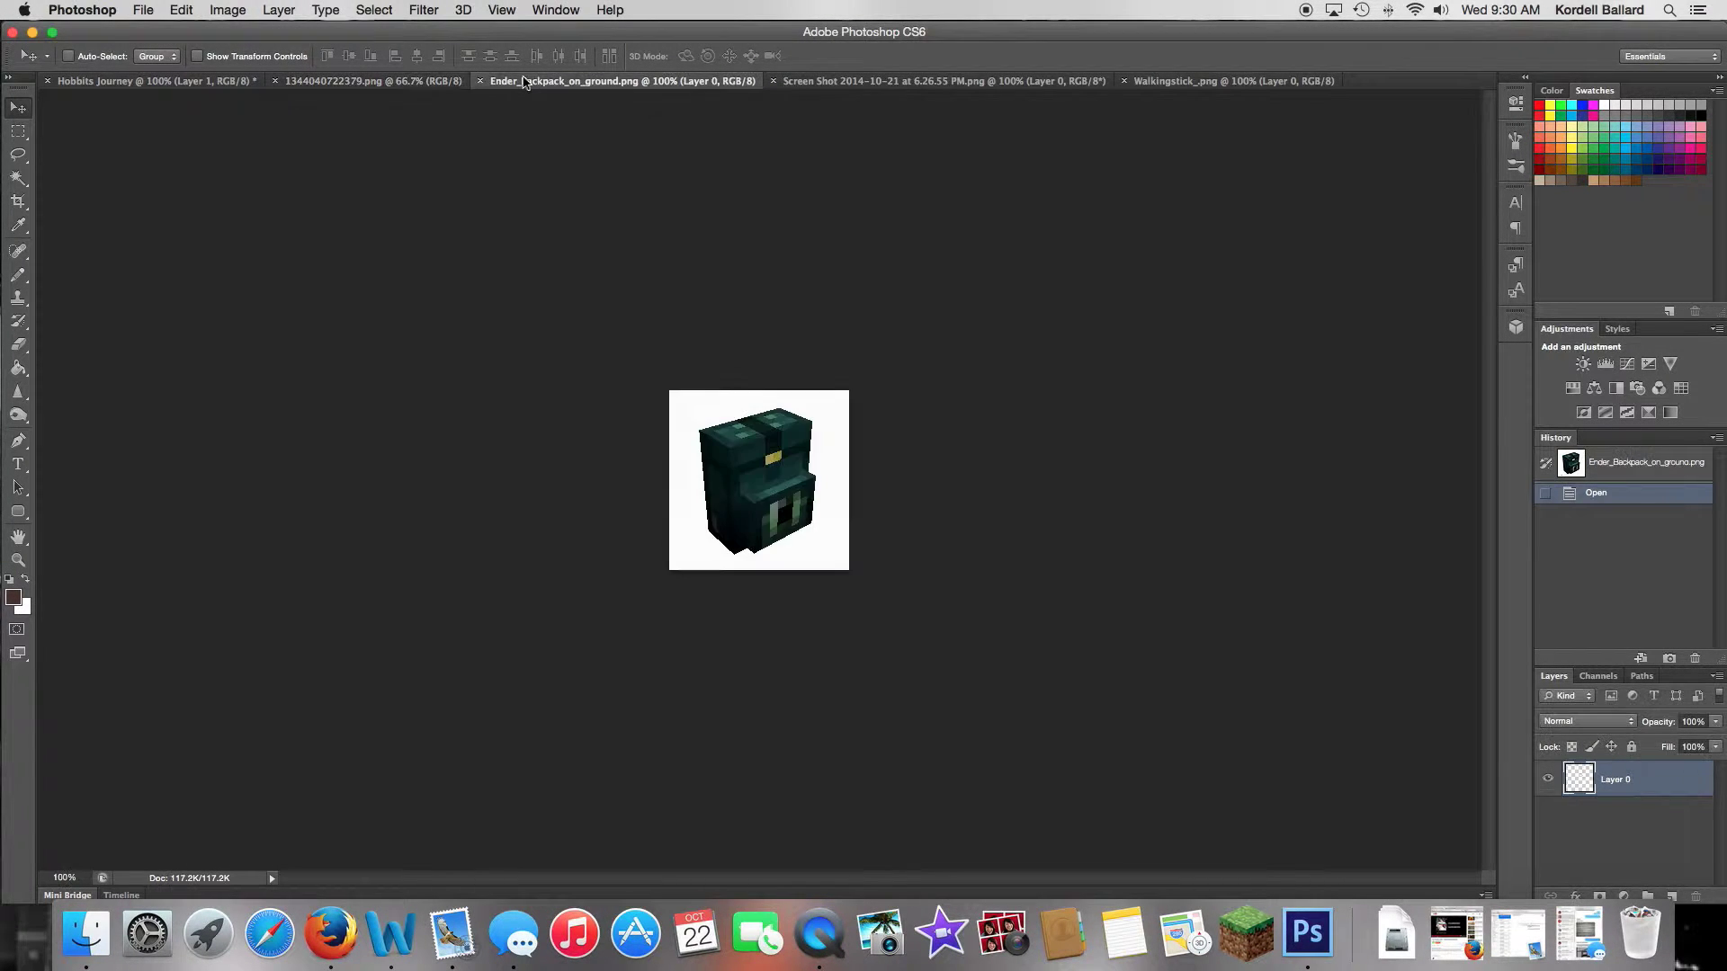
pyautogui.click(868, 82)
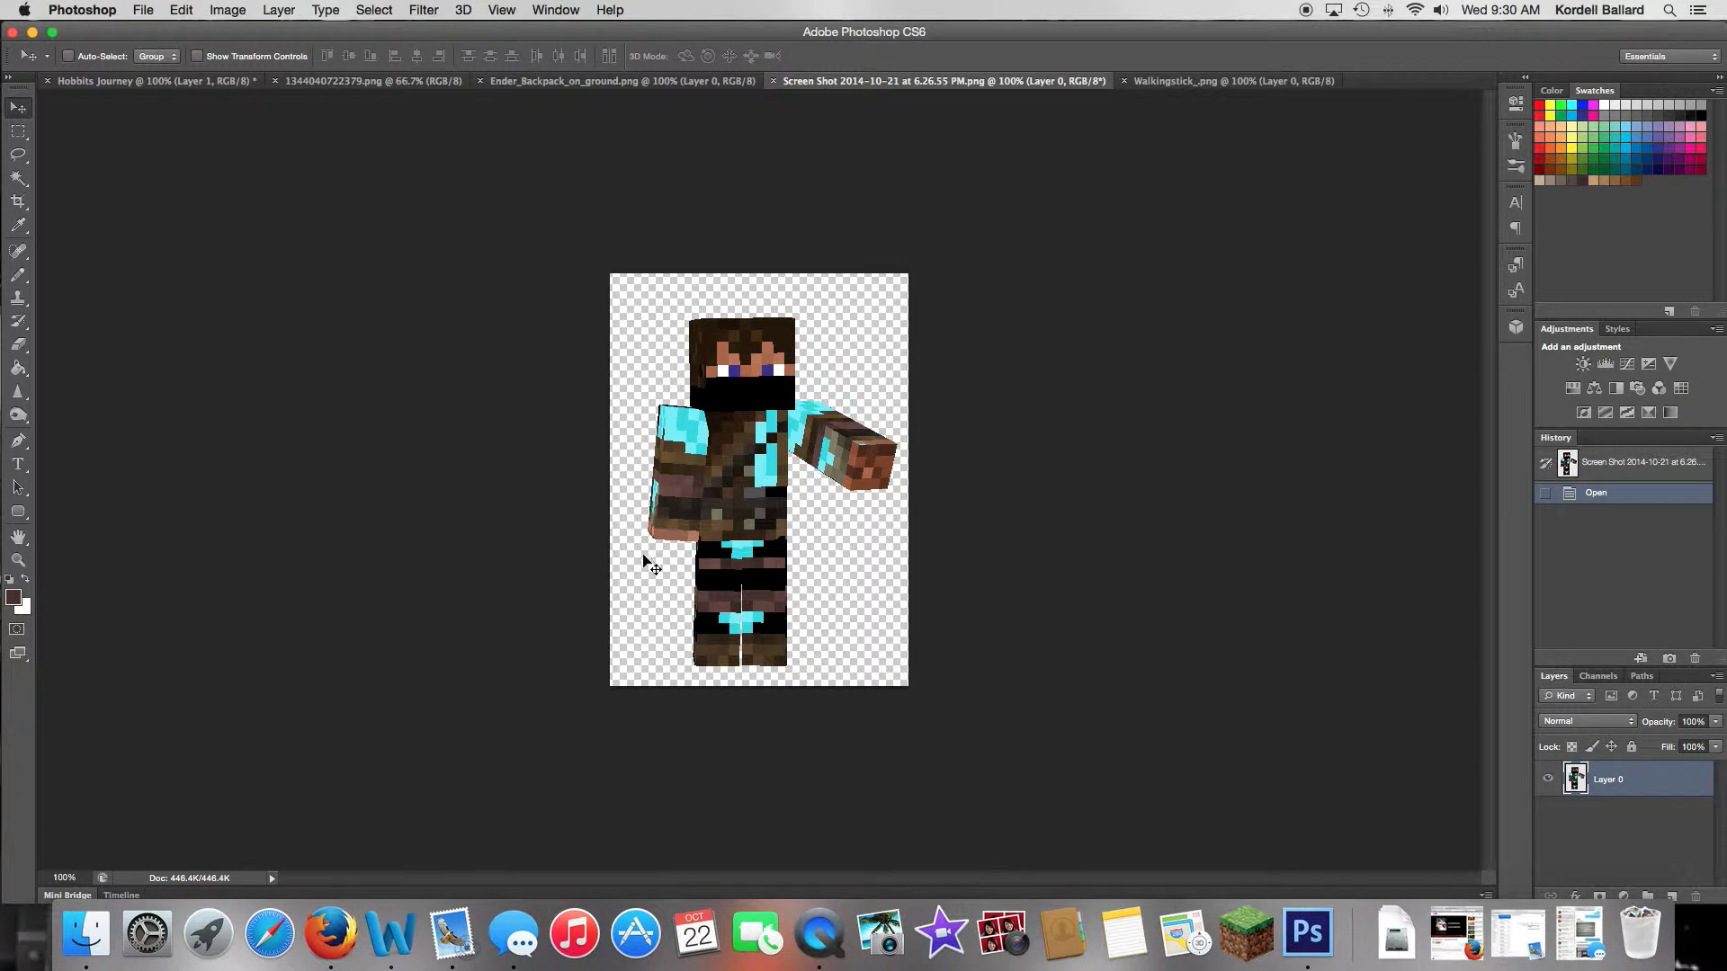
pyautogui.moveTo(765, 511)
pyautogui.mouseDown()
pyautogui.moveTo(819, 539)
pyautogui.moveTo(790, 531)
pyautogui.moveTo(744, 566)
pyautogui.moveTo(751, 472)
pyautogui.moveTo(768, 525)
pyautogui.moveTo(764, 510)
pyautogui.mouseUp()
# Step: Select the whole character from head to feet with the Quick Selection tool and invert the selection
pyautogui.click(18, 179)
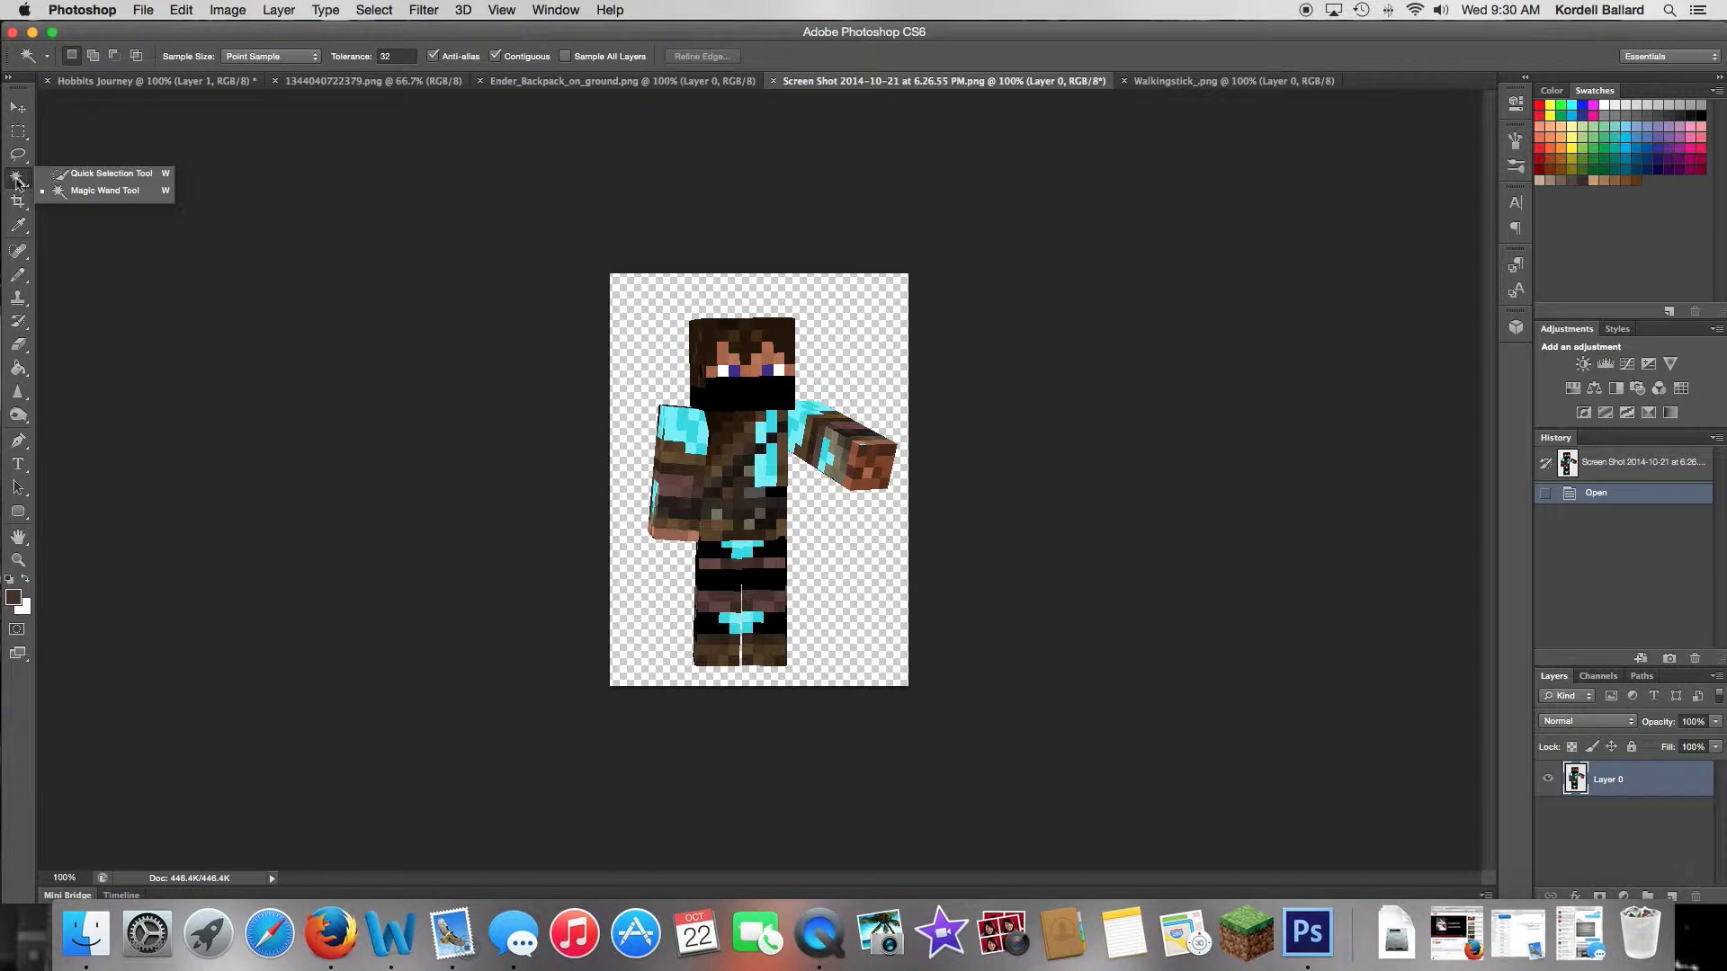
pyautogui.click(52, 176)
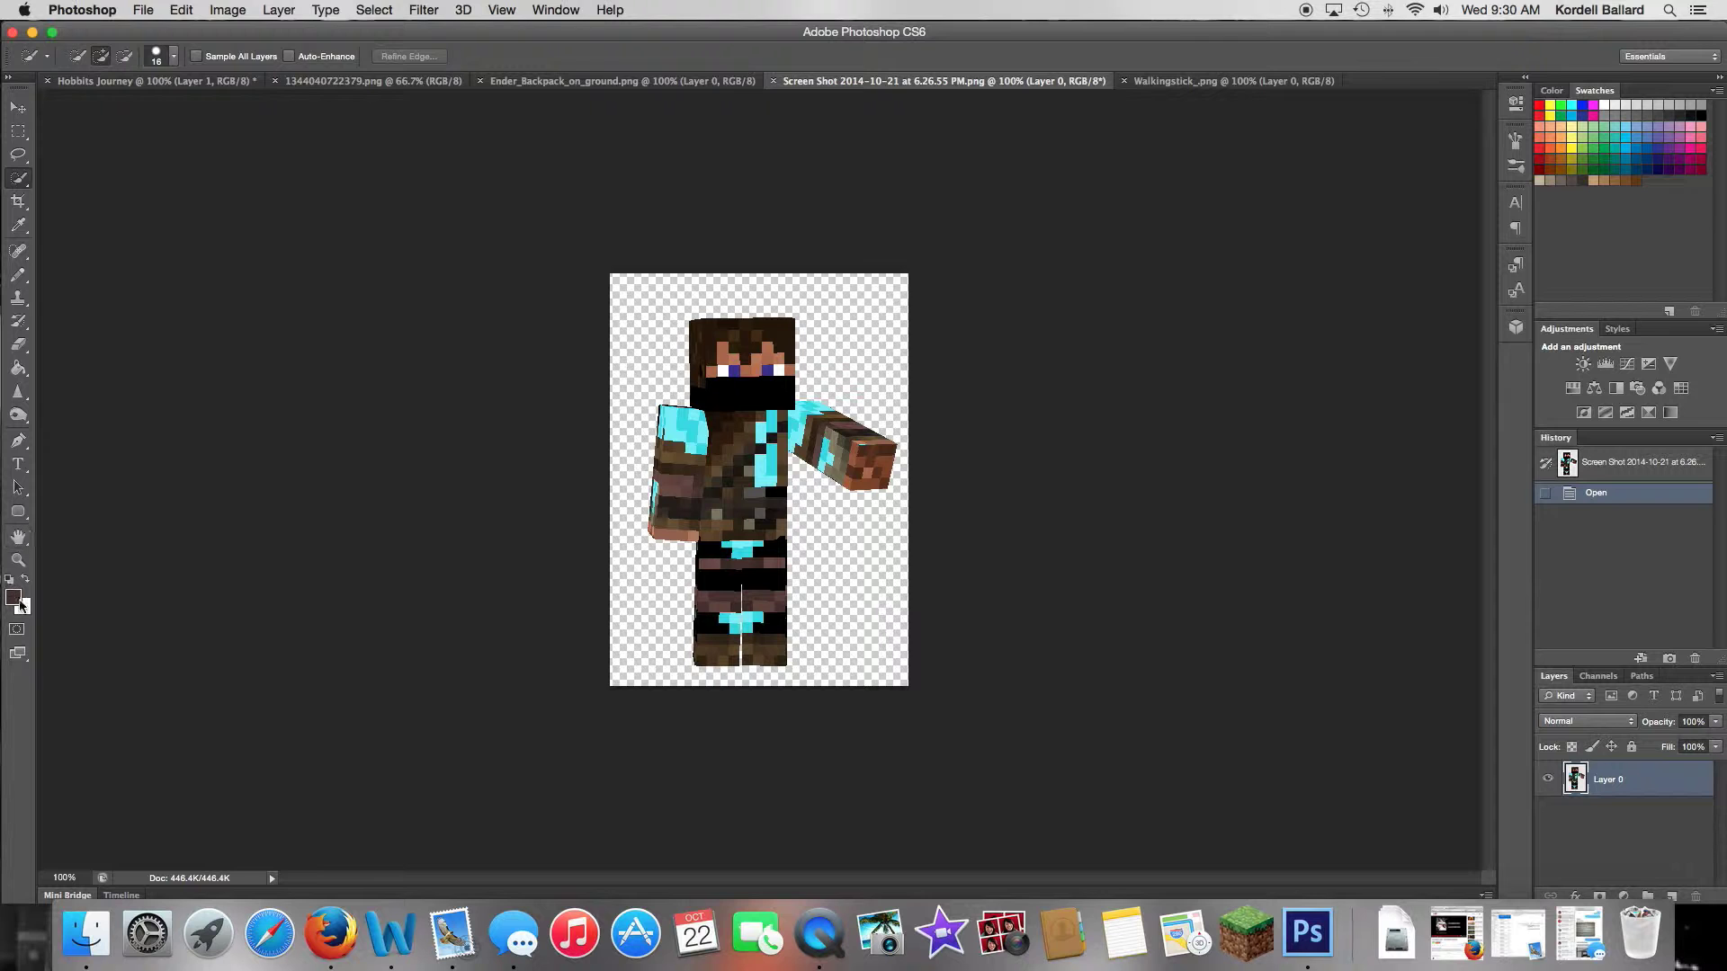
pyautogui.click(18, 560)
pyautogui.click(700, 369)
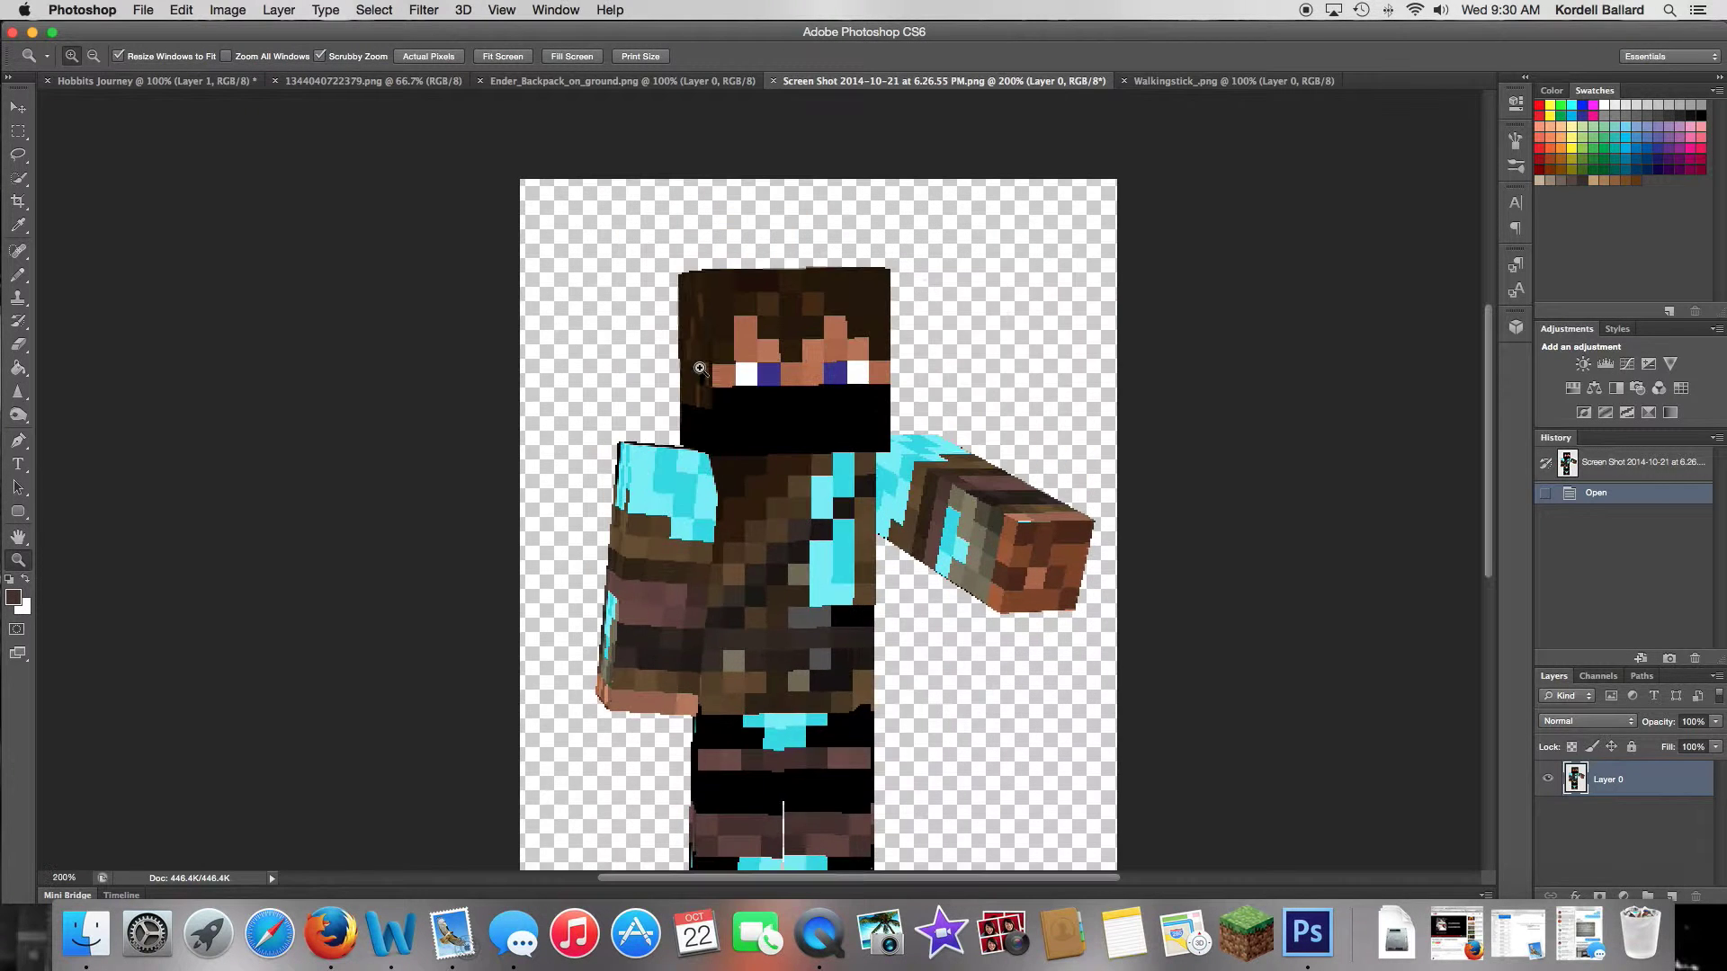
pyautogui.moveTo(734, 422); pyautogui.dragTo(722, 302)
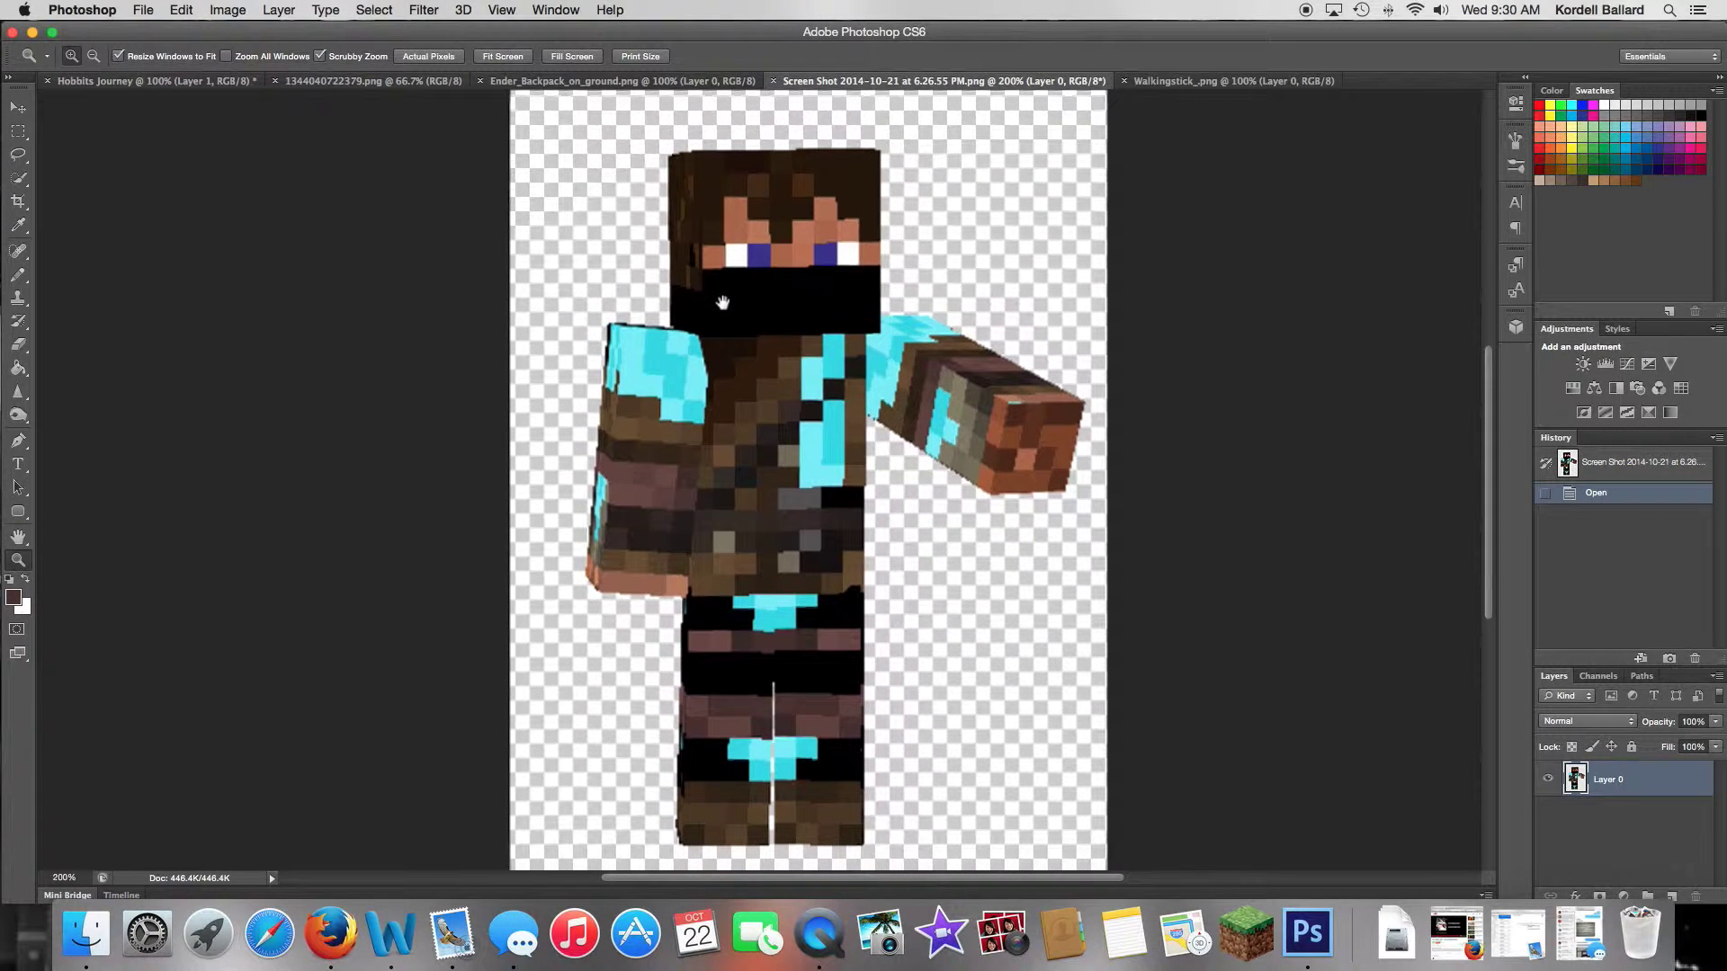
pyautogui.press('w')
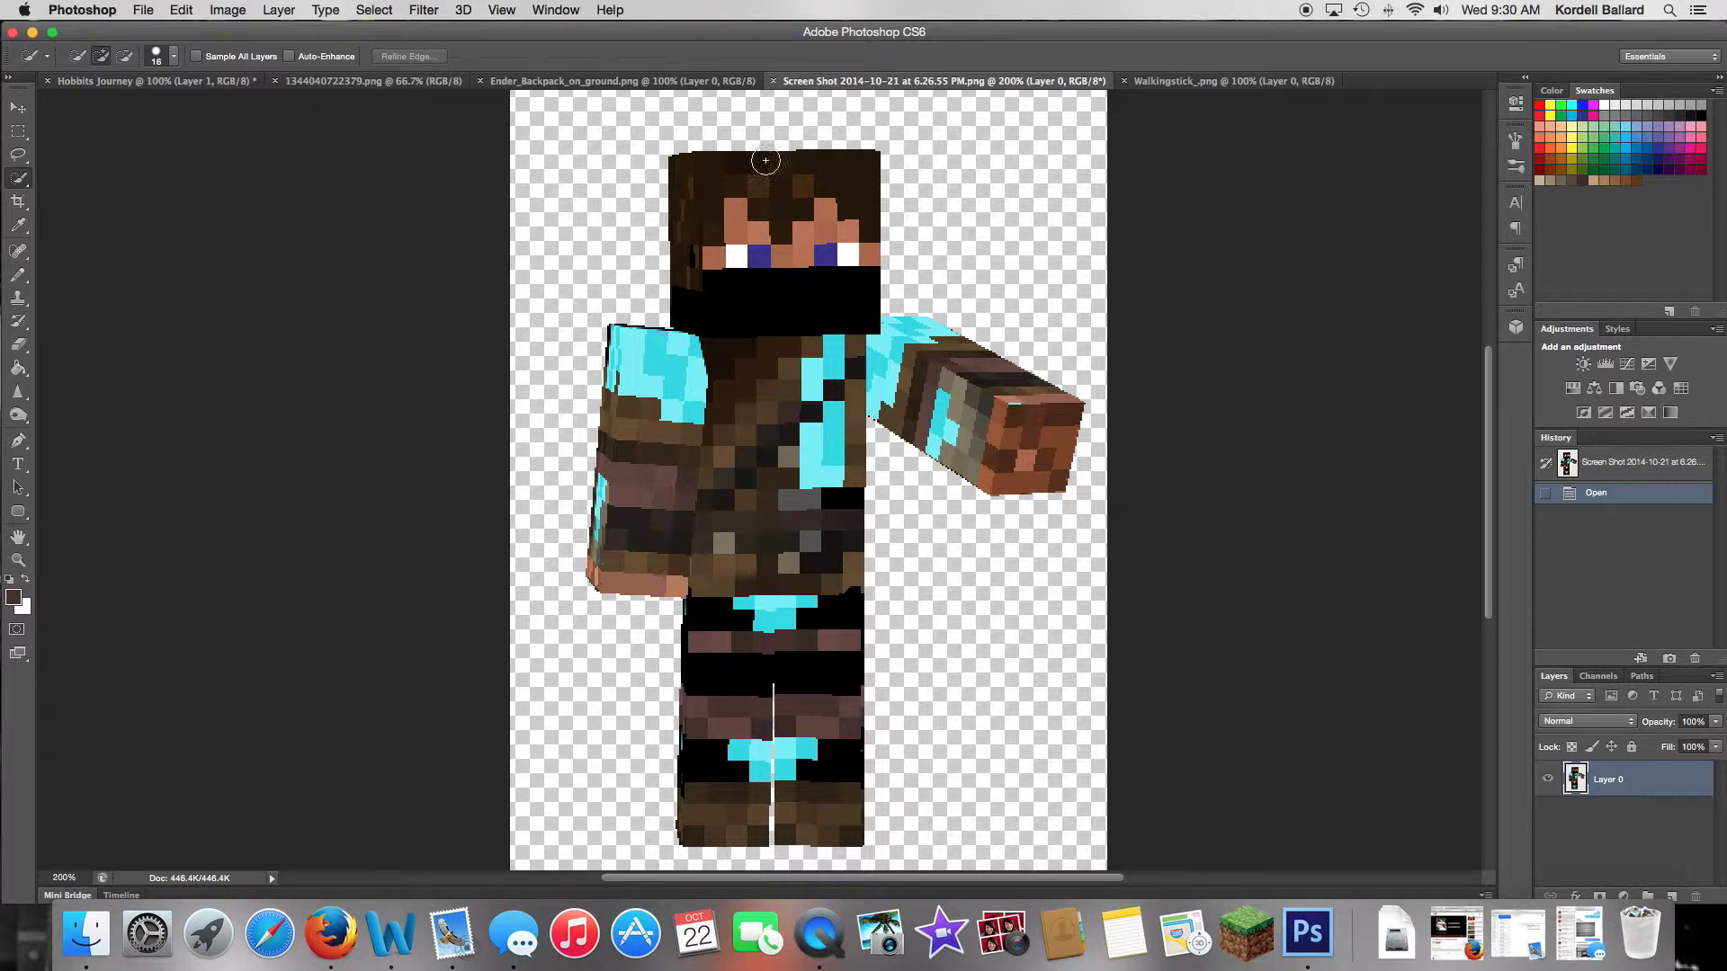
pyautogui.moveTo(756, 236)
pyautogui.mouseDown()
pyautogui.moveTo(775, 554)
pyautogui.moveTo(683, 455)
pyautogui.moveTo(621, 339)
pyautogui.moveTo(634, 537)
pyautogui.moveTo(611, 548)
pyautogui.moveTo(609, 494)
pyautogui.moveTo(813, 439)
pyautogui.moveTo(849, 371)
pyautogui.moveTo(880, 355)
pyautogui.moveTo(930, 364)
pyautogui.moveTo(1016, 434)
pyautogui.moveTo(821, 332)
pyautogui.moveTo(812, 258)
pyautogui.moveTo(847, 253)
pyautogui.mouseUp()
pyautogui.moveTo(736, 255); pyautogui.dragTo(742, 263)
pyautogui.moveTo(797, 596)
pyautogui.mouseDown()
pyautogui.moveTo(824, 732)
pyautogui.moveTo(758, 614)
pyautogui.mouseUp()
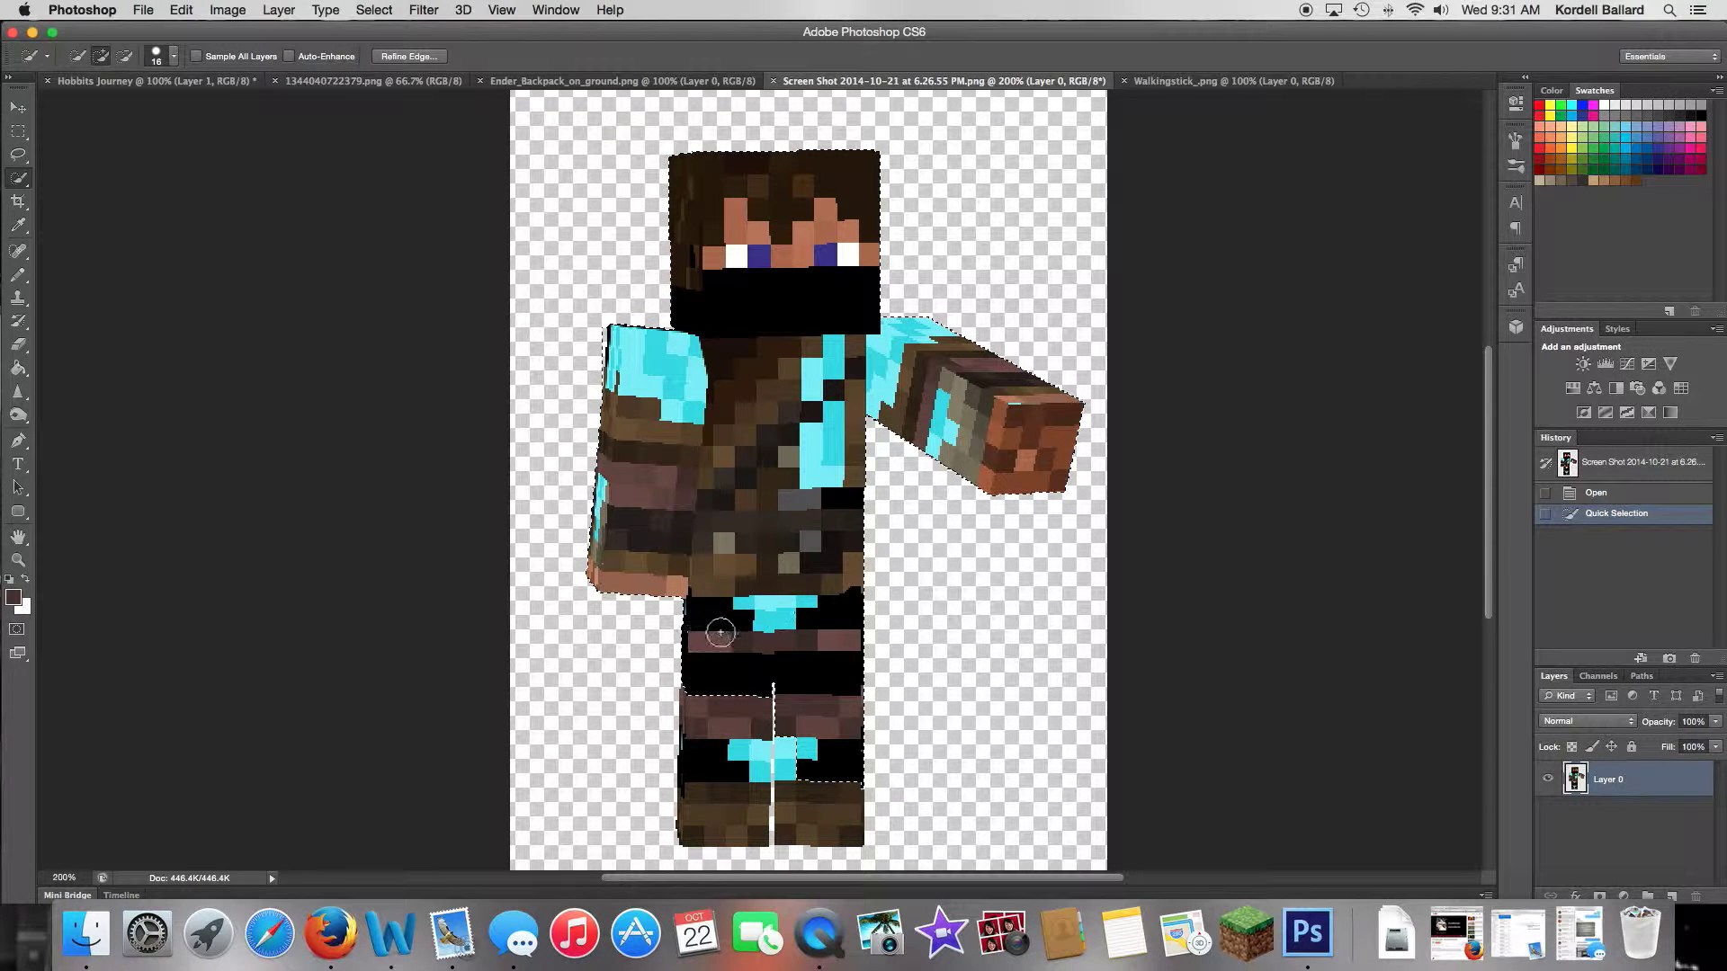
pyautogui.moveTo(717, 675)
pyautogui.mouseDown()
pyautogui.moveTo(756, 719)
pyautogui.moveTo(725, 791)
pyautogui.moveTo(730, 758)
pyautogui.moveTo(764, 742)
pyautogui.moveTo(796, 769)
pyautogui.moveTo(801, 800)
pyautogui.moveTo(761, 797)
pyautogui.mouseUp()
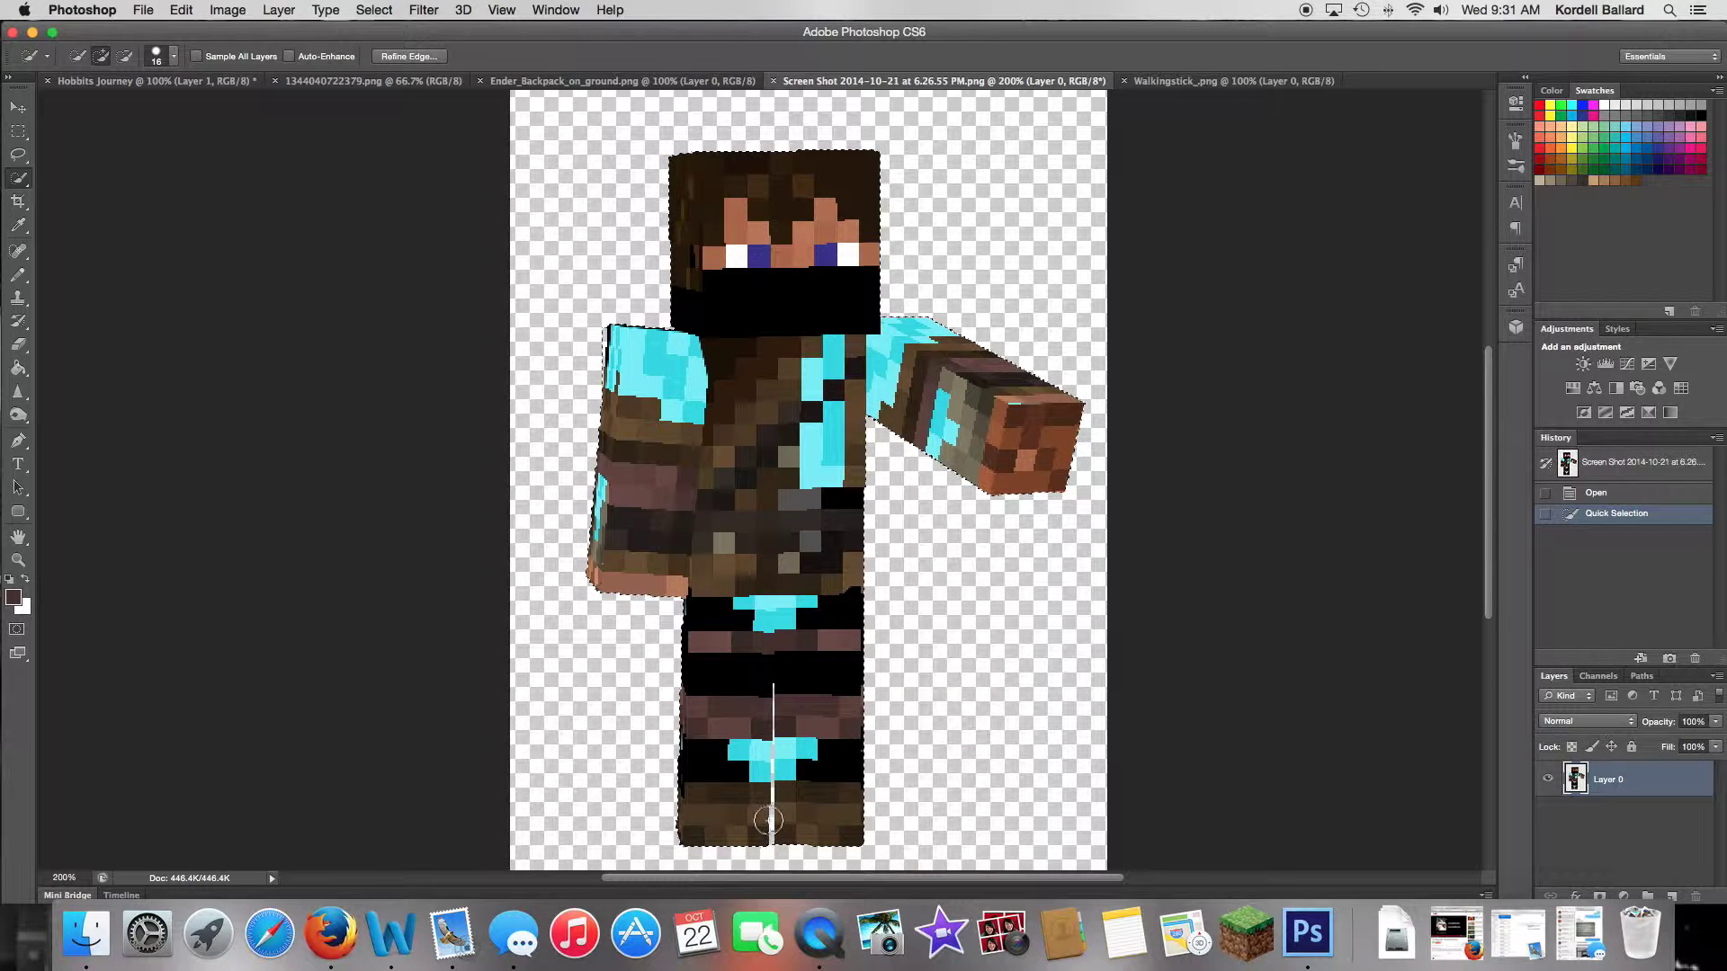
pyautogui.click(760, 772)
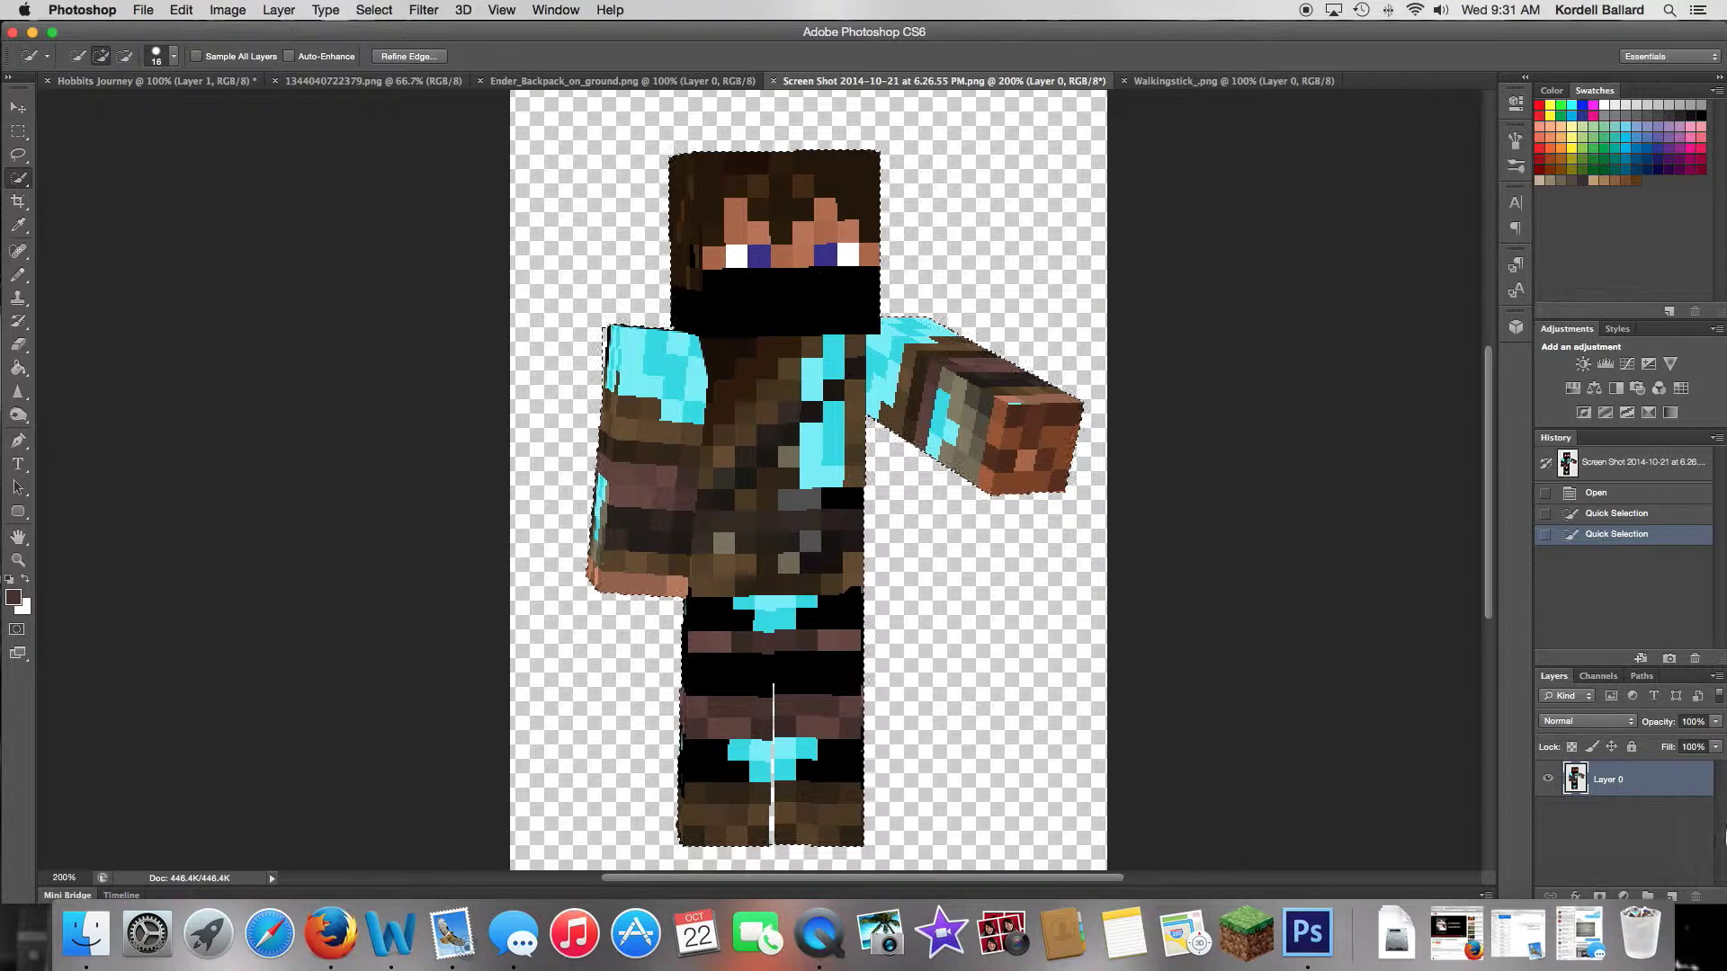
pyautogui.rightClick(796, 481)
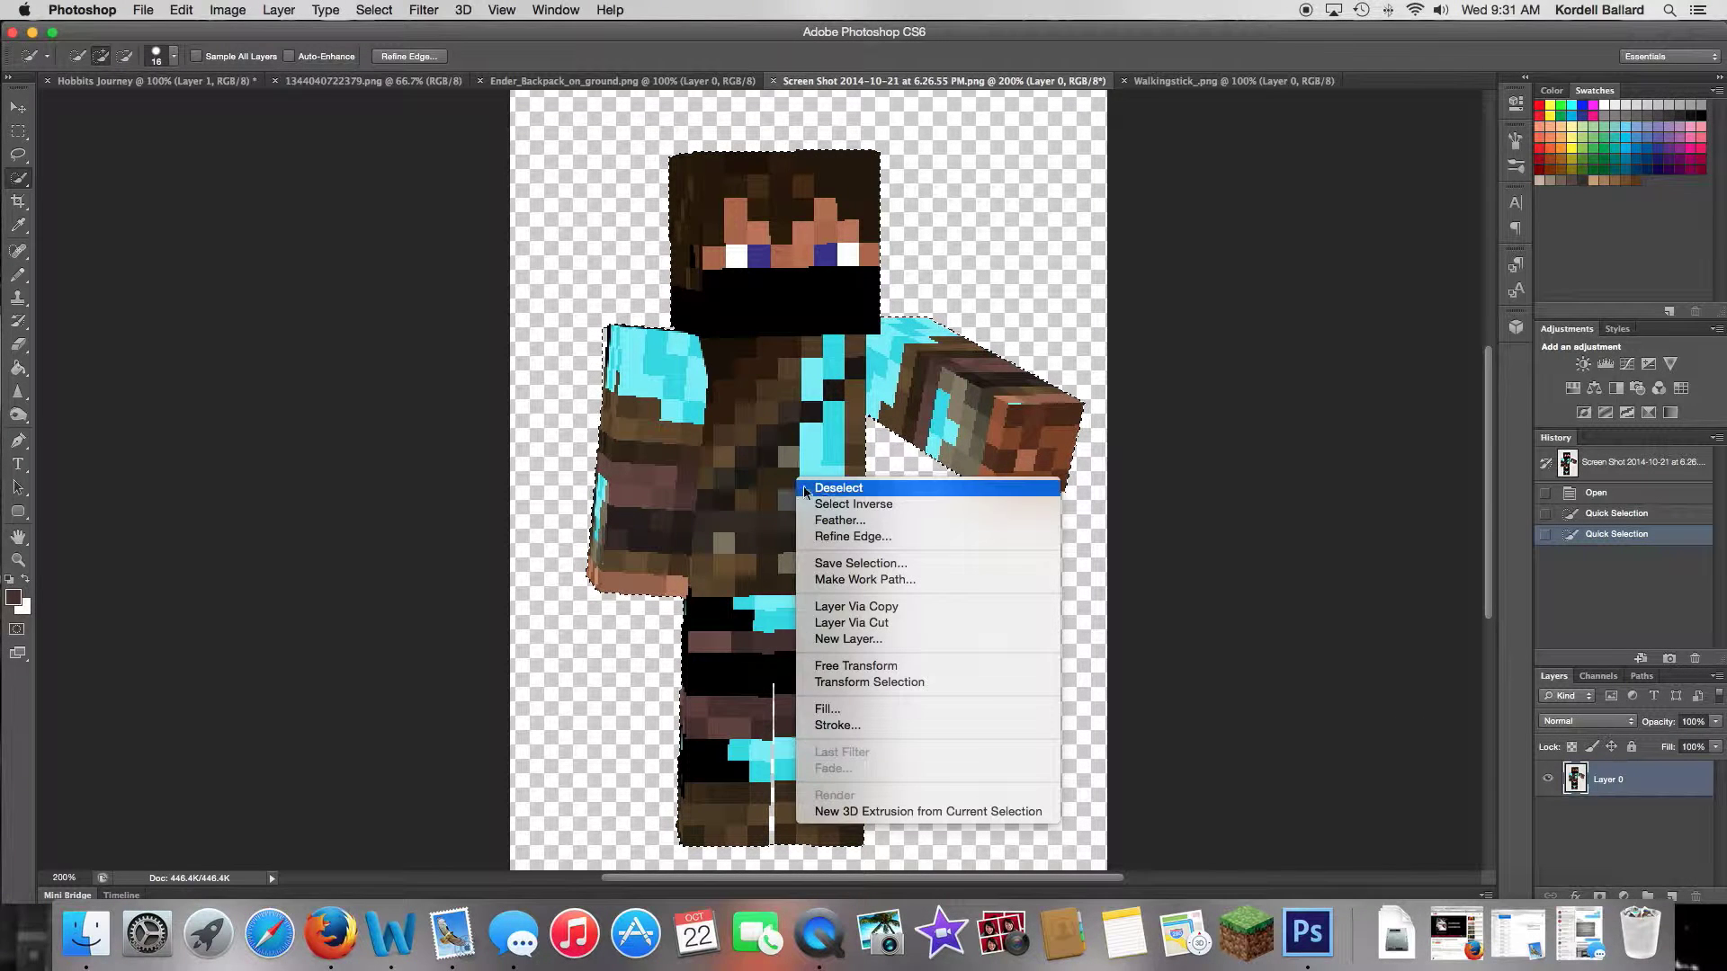
pyautogui.click(811, 504)
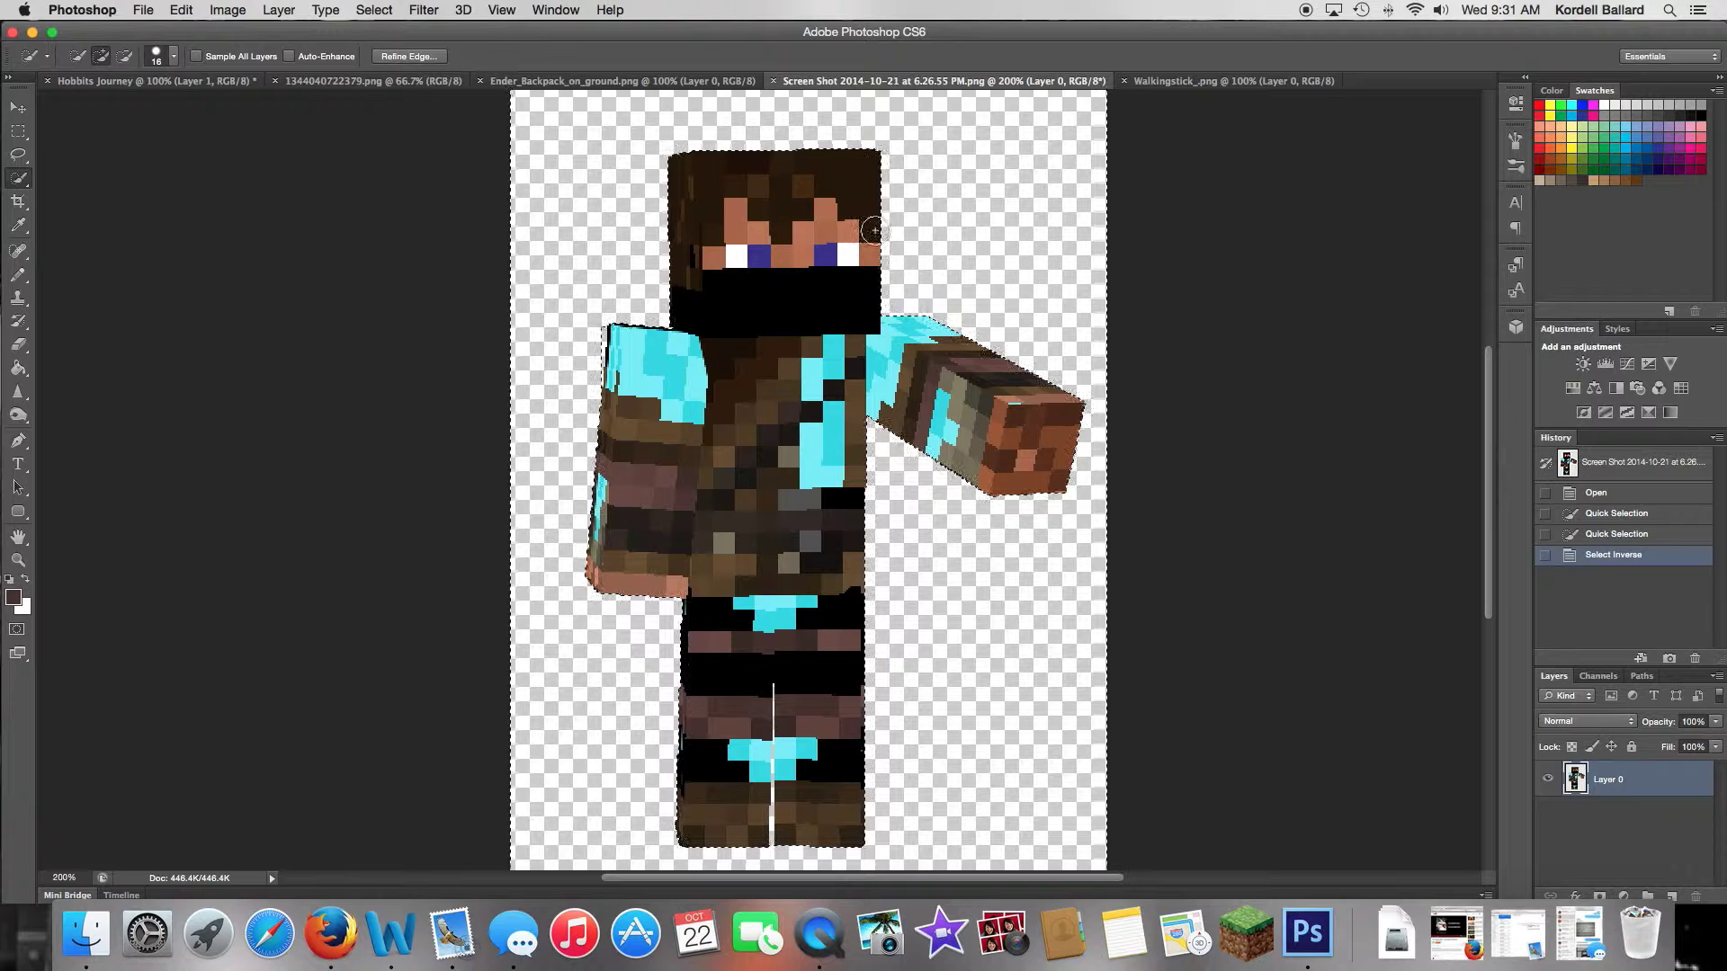
# Step: Delete the selected background around the character and deselect
pyautogui.press('Delete')
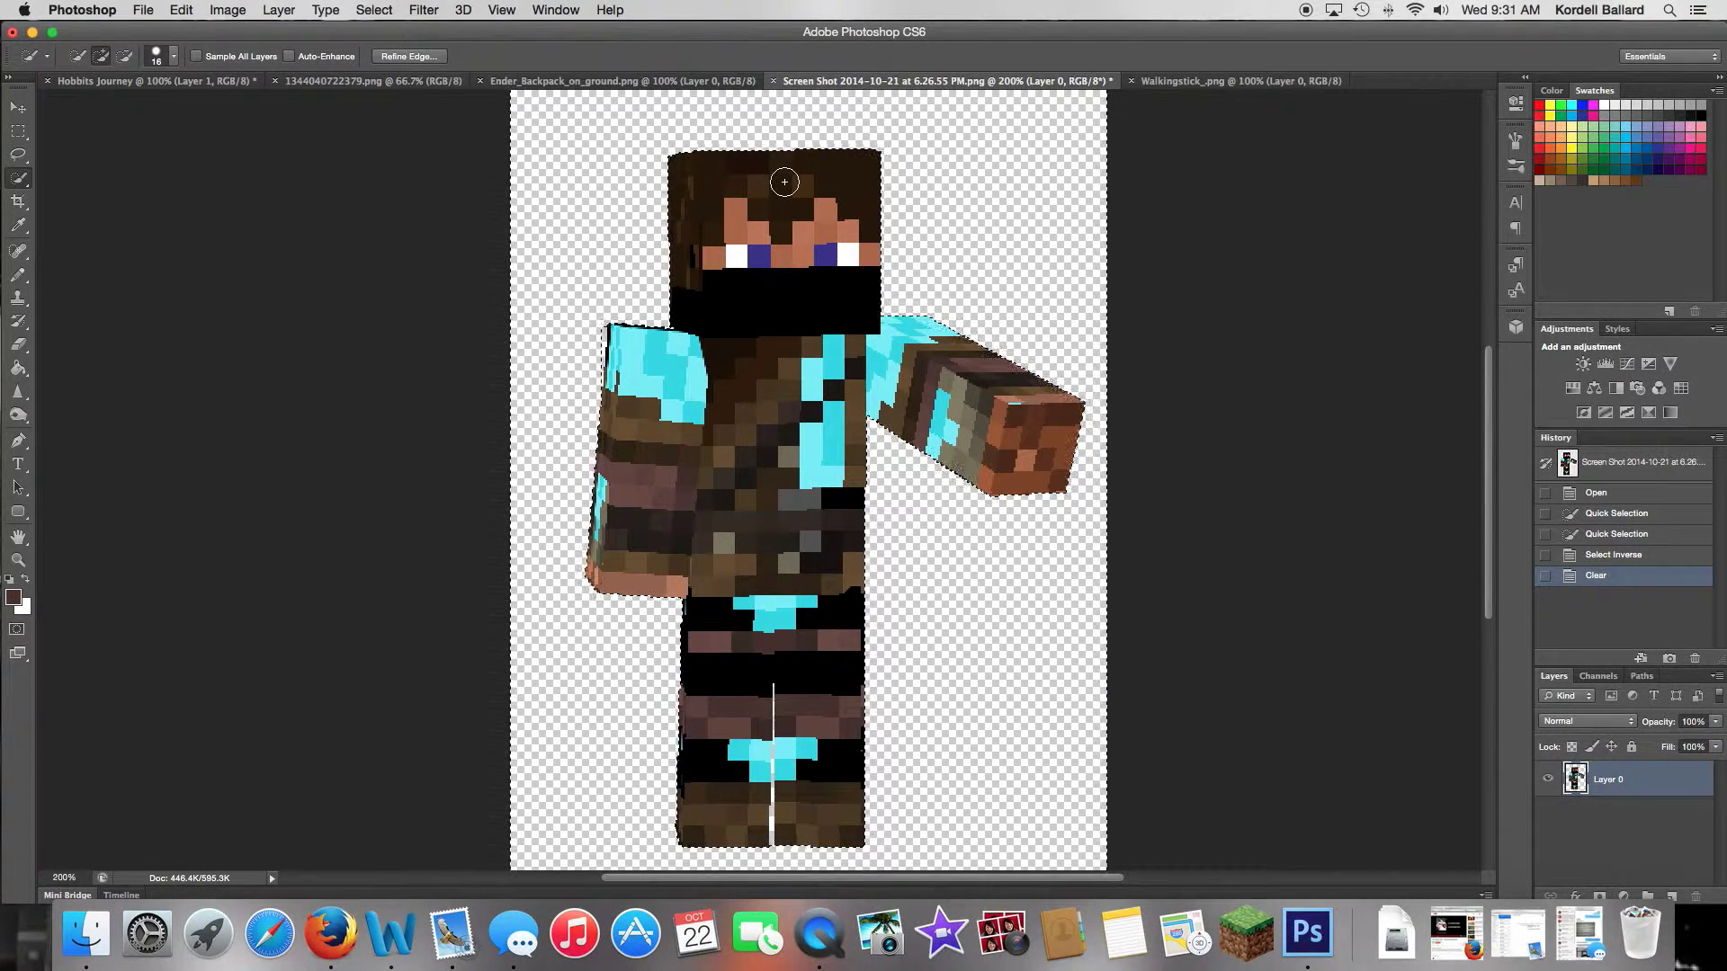
pyautogui.press('super+d')
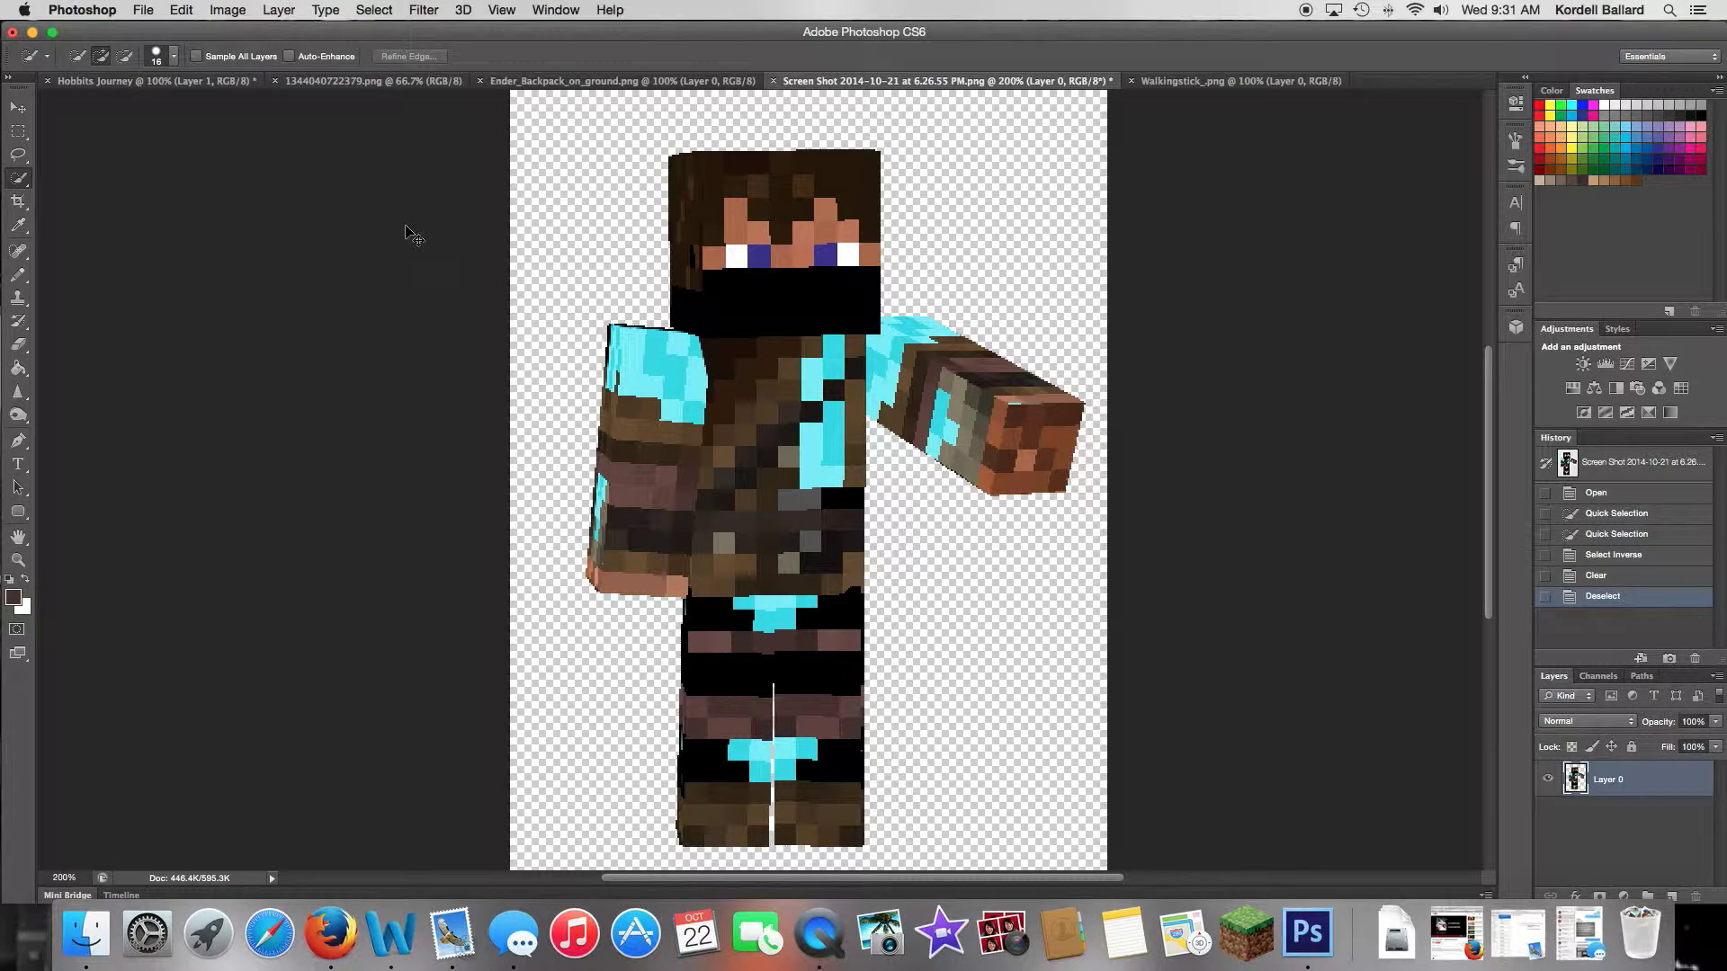
# Step: Erase the leftover grey and white pixels along the outer edge of the character's lowered arm with the Eraser
pyautogui.press('z')
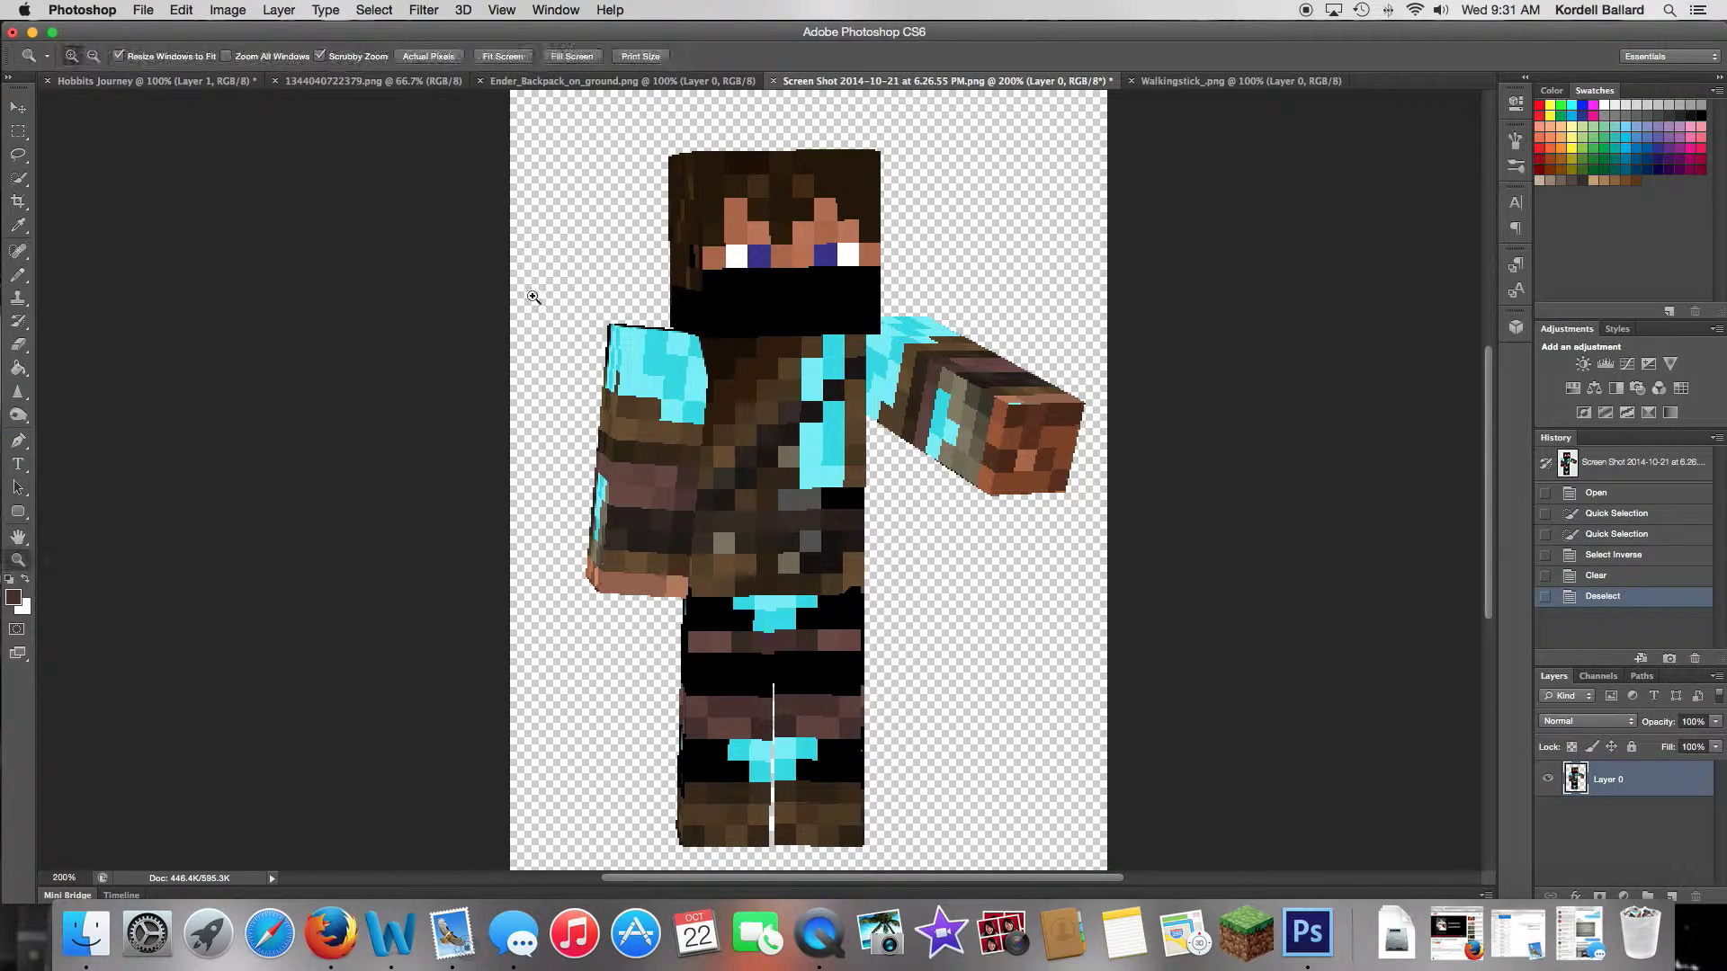
pyautogui.moveTo(618, 336); pyautogui.dragTo(681, 385)
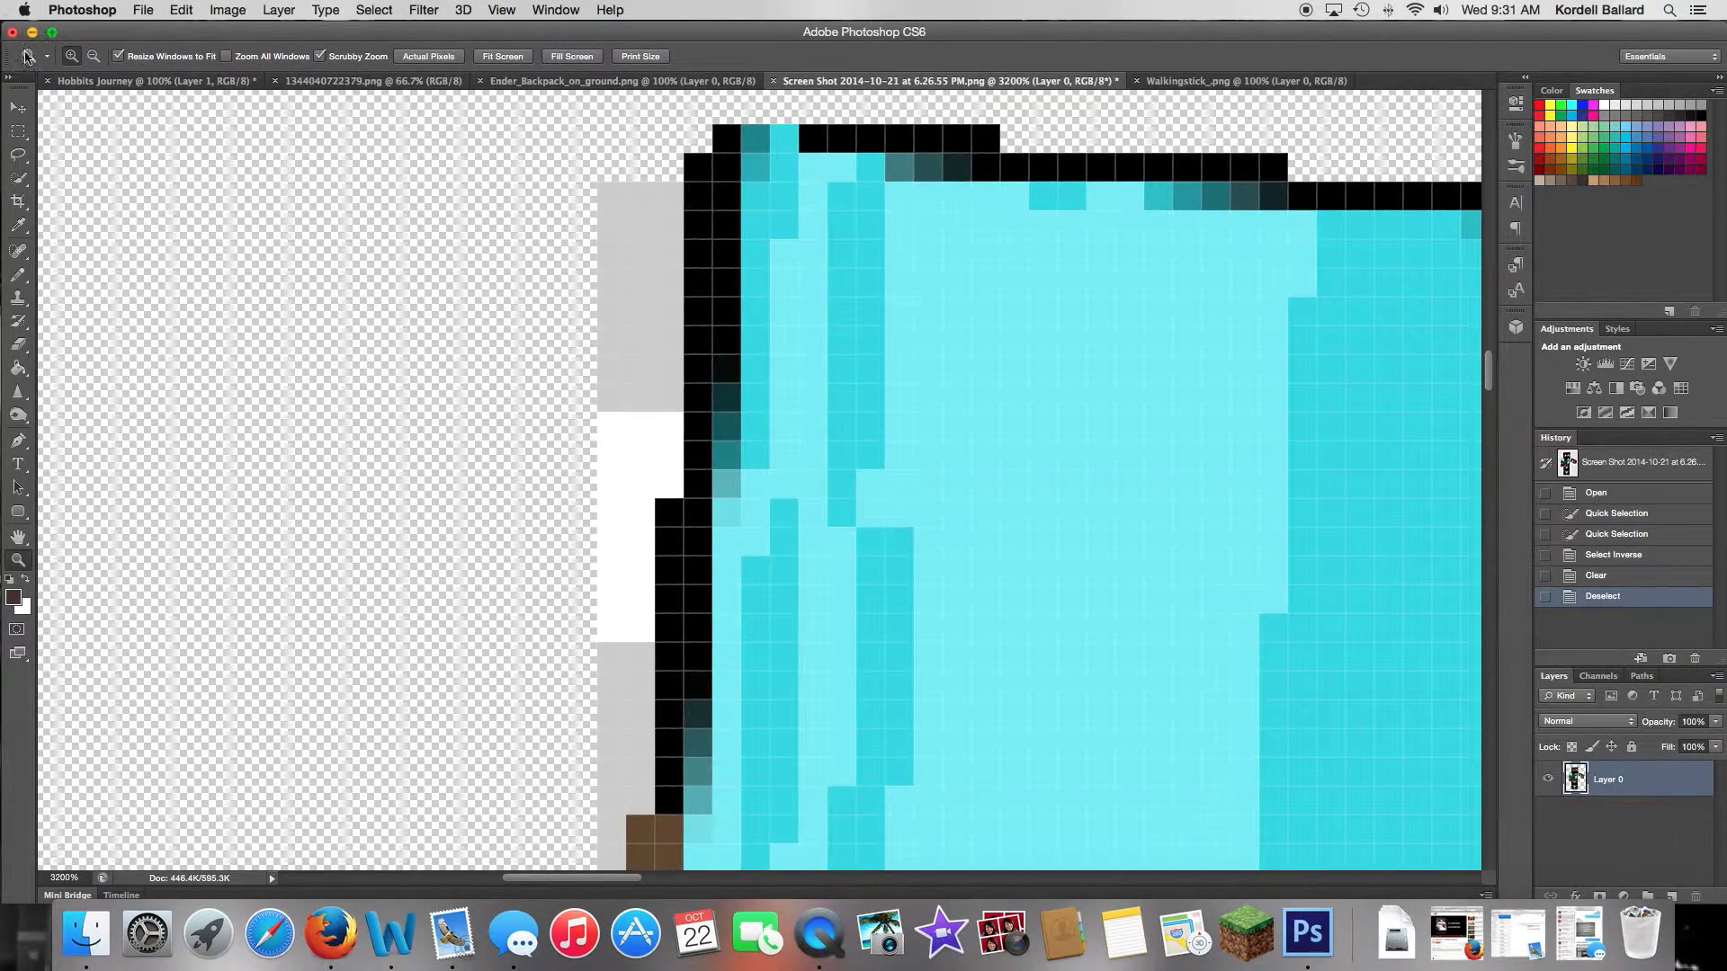
pyautogui.moveTo(547, 278)
pyautogui.mouseDown()
pyautogui.moveTo(568, 104)
pyautogui.moveTo(548, 260)
pyautogui.mouseUp()
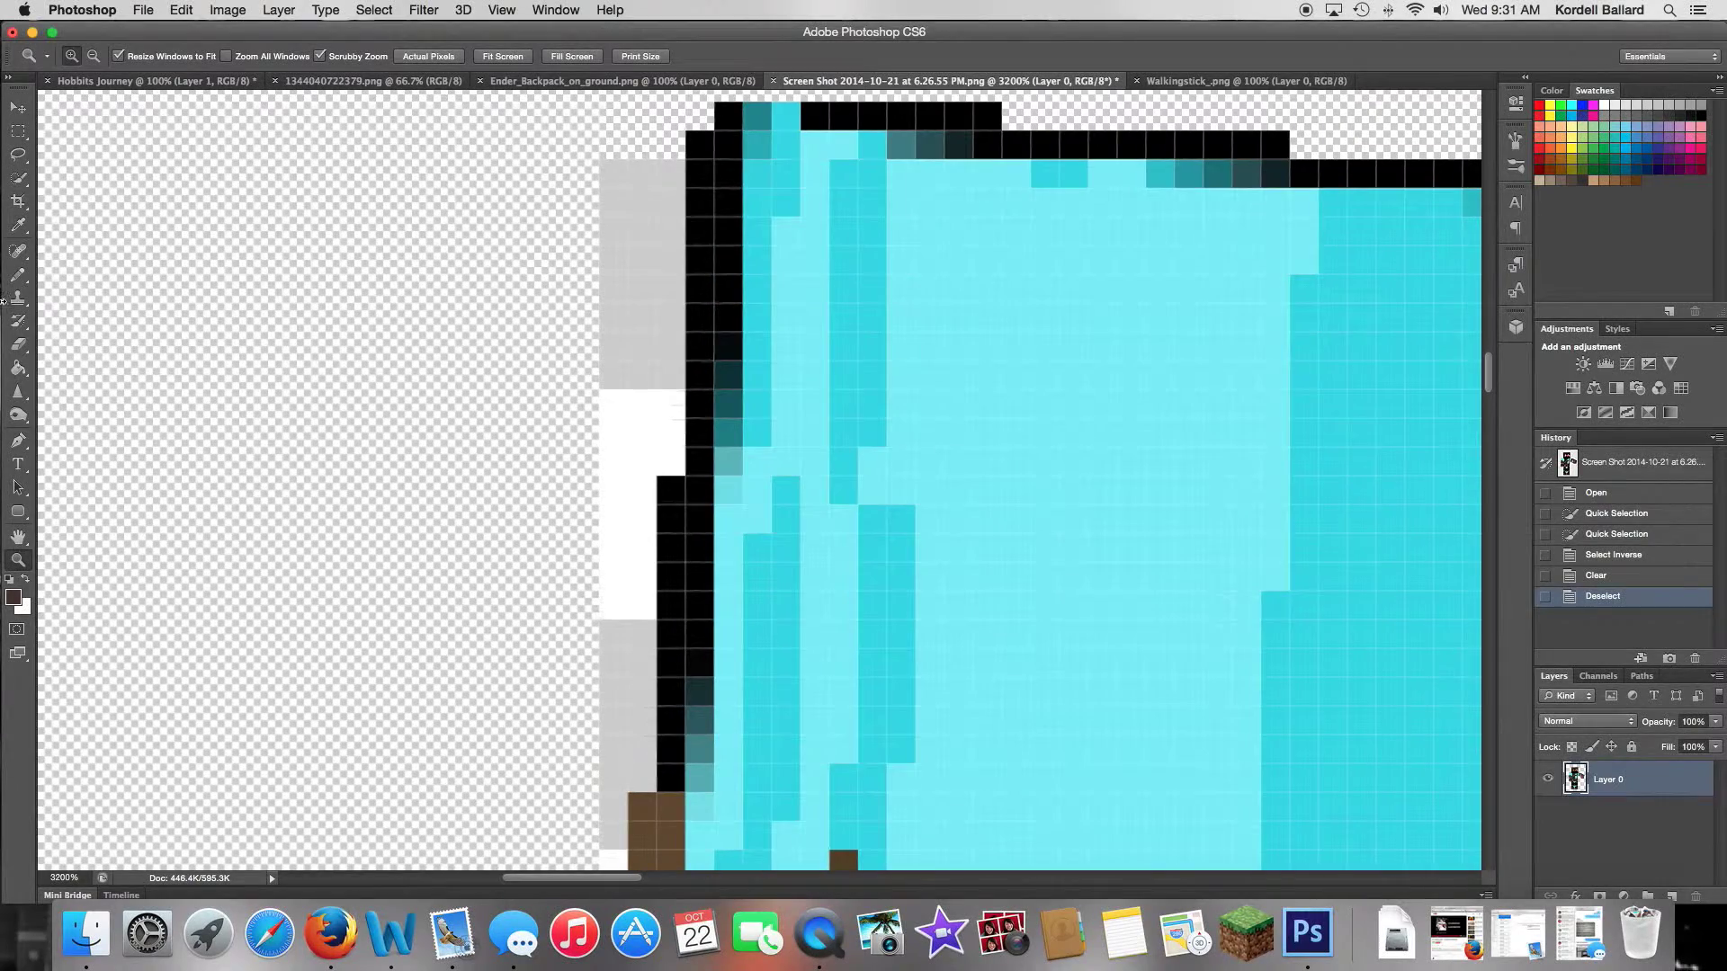
pyautogui.click(18, 224)
pyautogui.press('e')
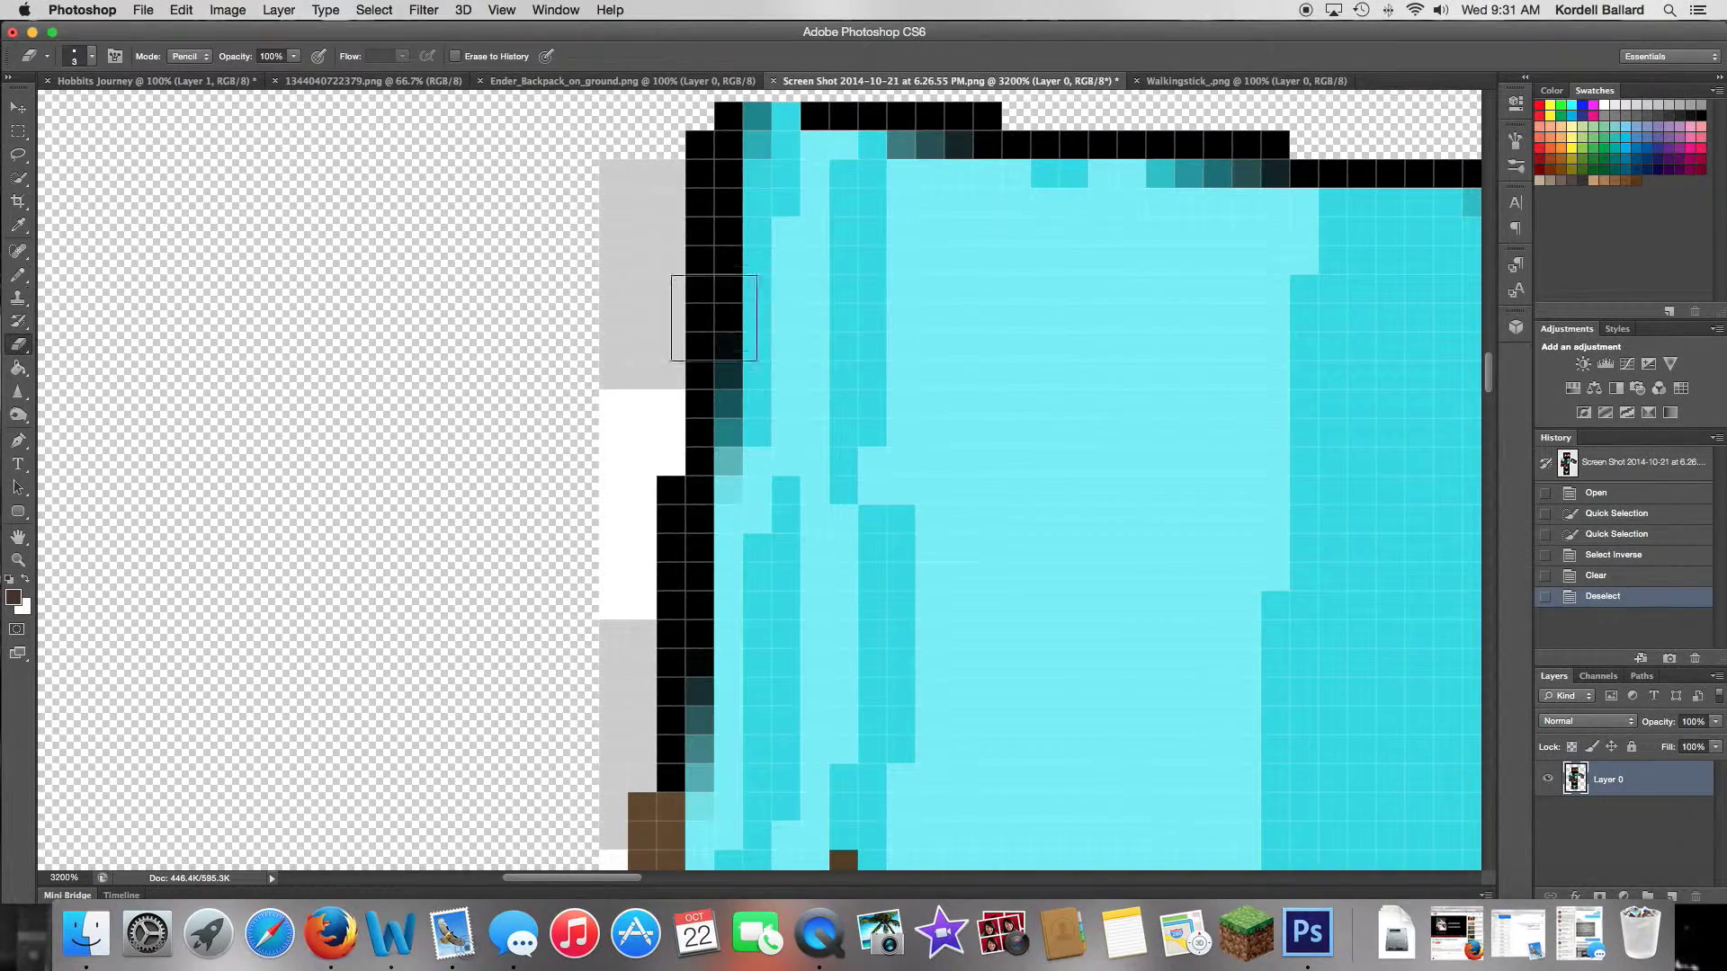
pyautogui.moveTo(626, 198)
pyautogui.mouseDown()
pyautogui.moveTo(644, 420)
pyautogui.moveTo(598, 445)
pyautogui.moveTo(596, 483)
pyautogui.moveTo(609, 742)
pyautogui.mouseUp()
pyautogui.scroll(-10, 540, 702)
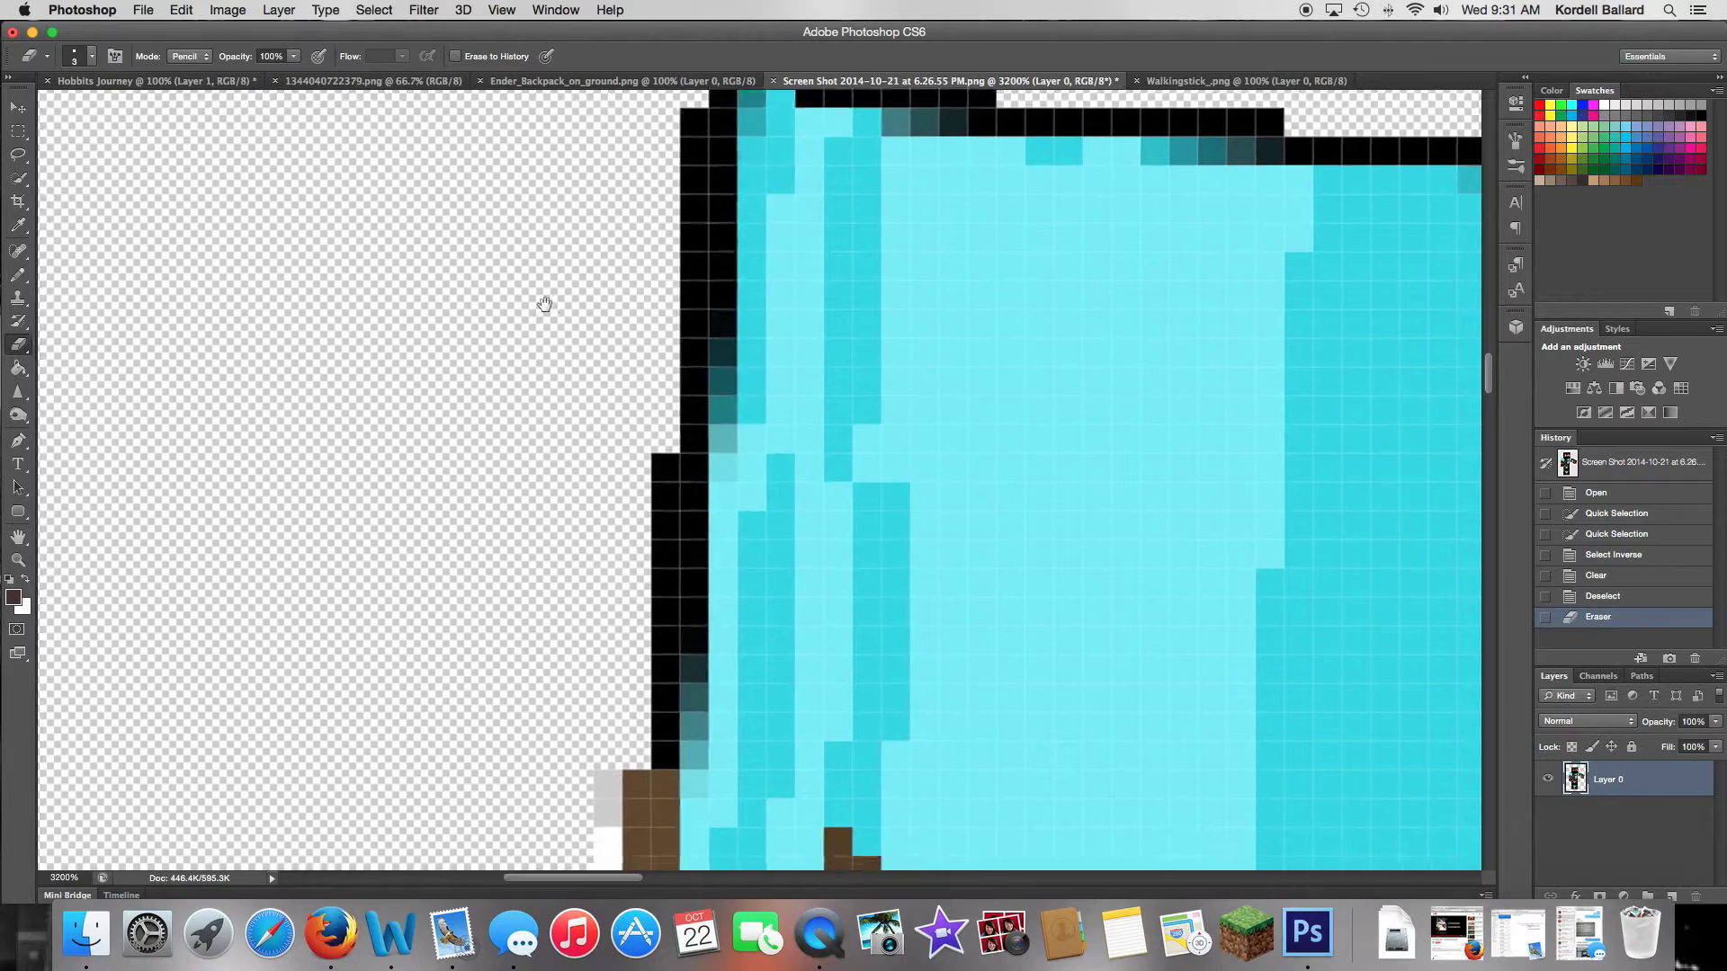
pyautogui.moveTo(589, 244); pyautogui.dragTo(600, 529)
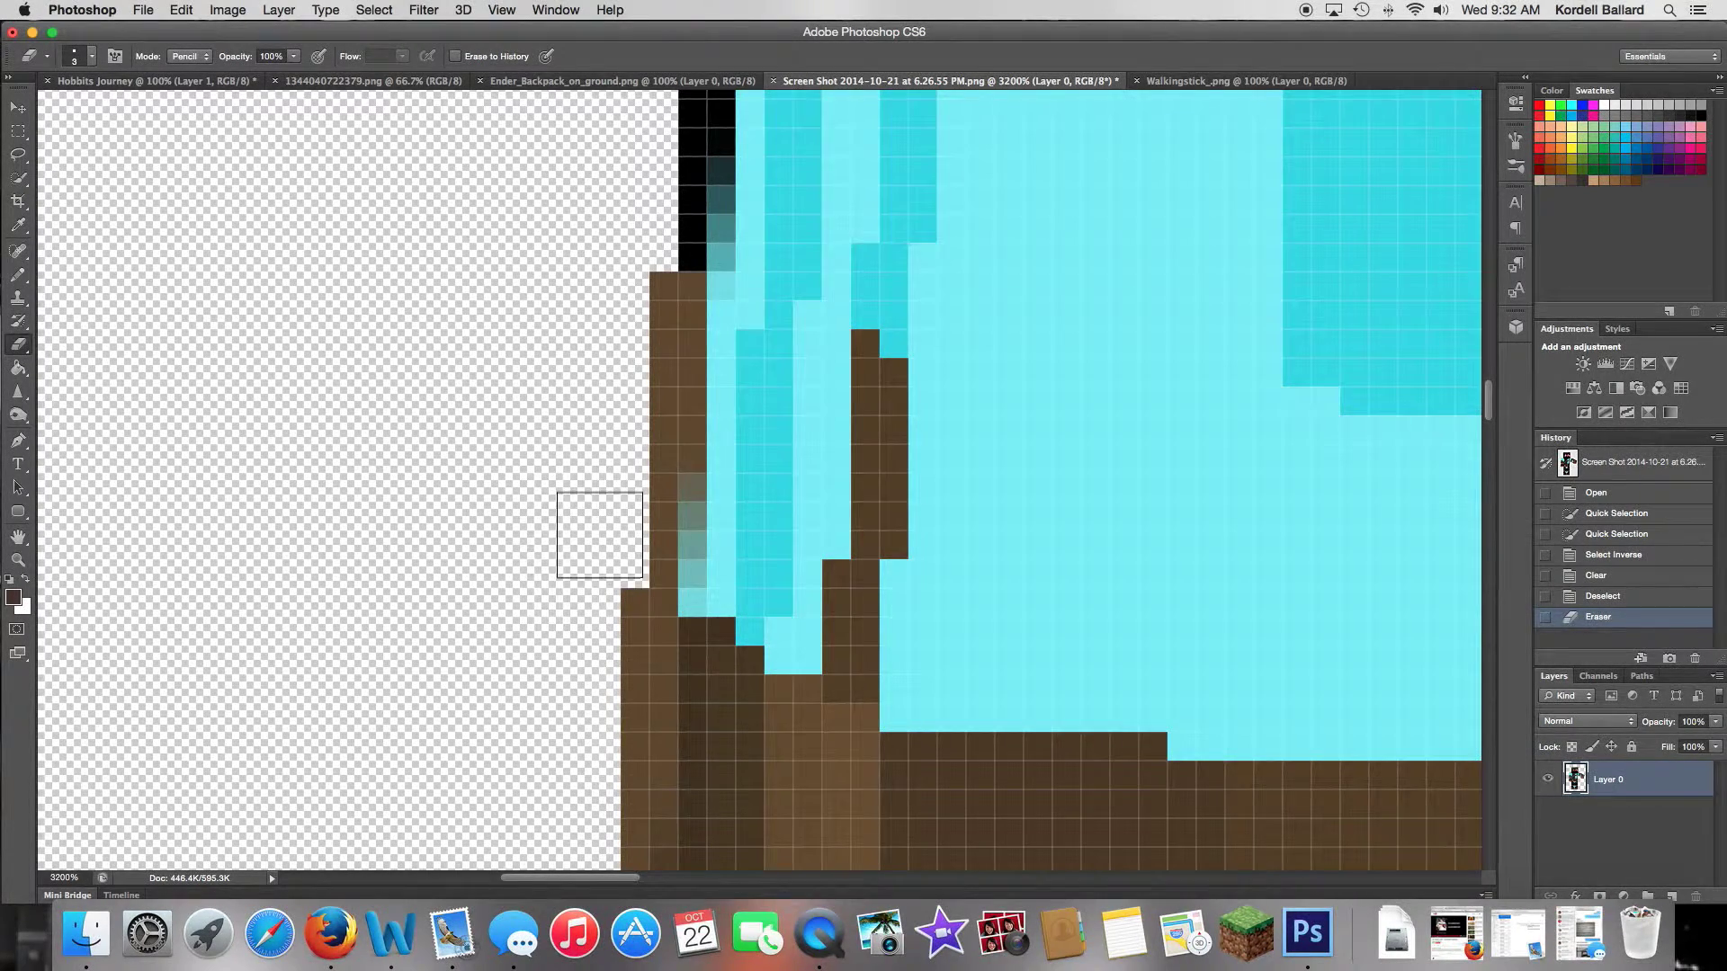
pyautogui.click(599, 535)
pyautogui.scroll(10, 382, 355)
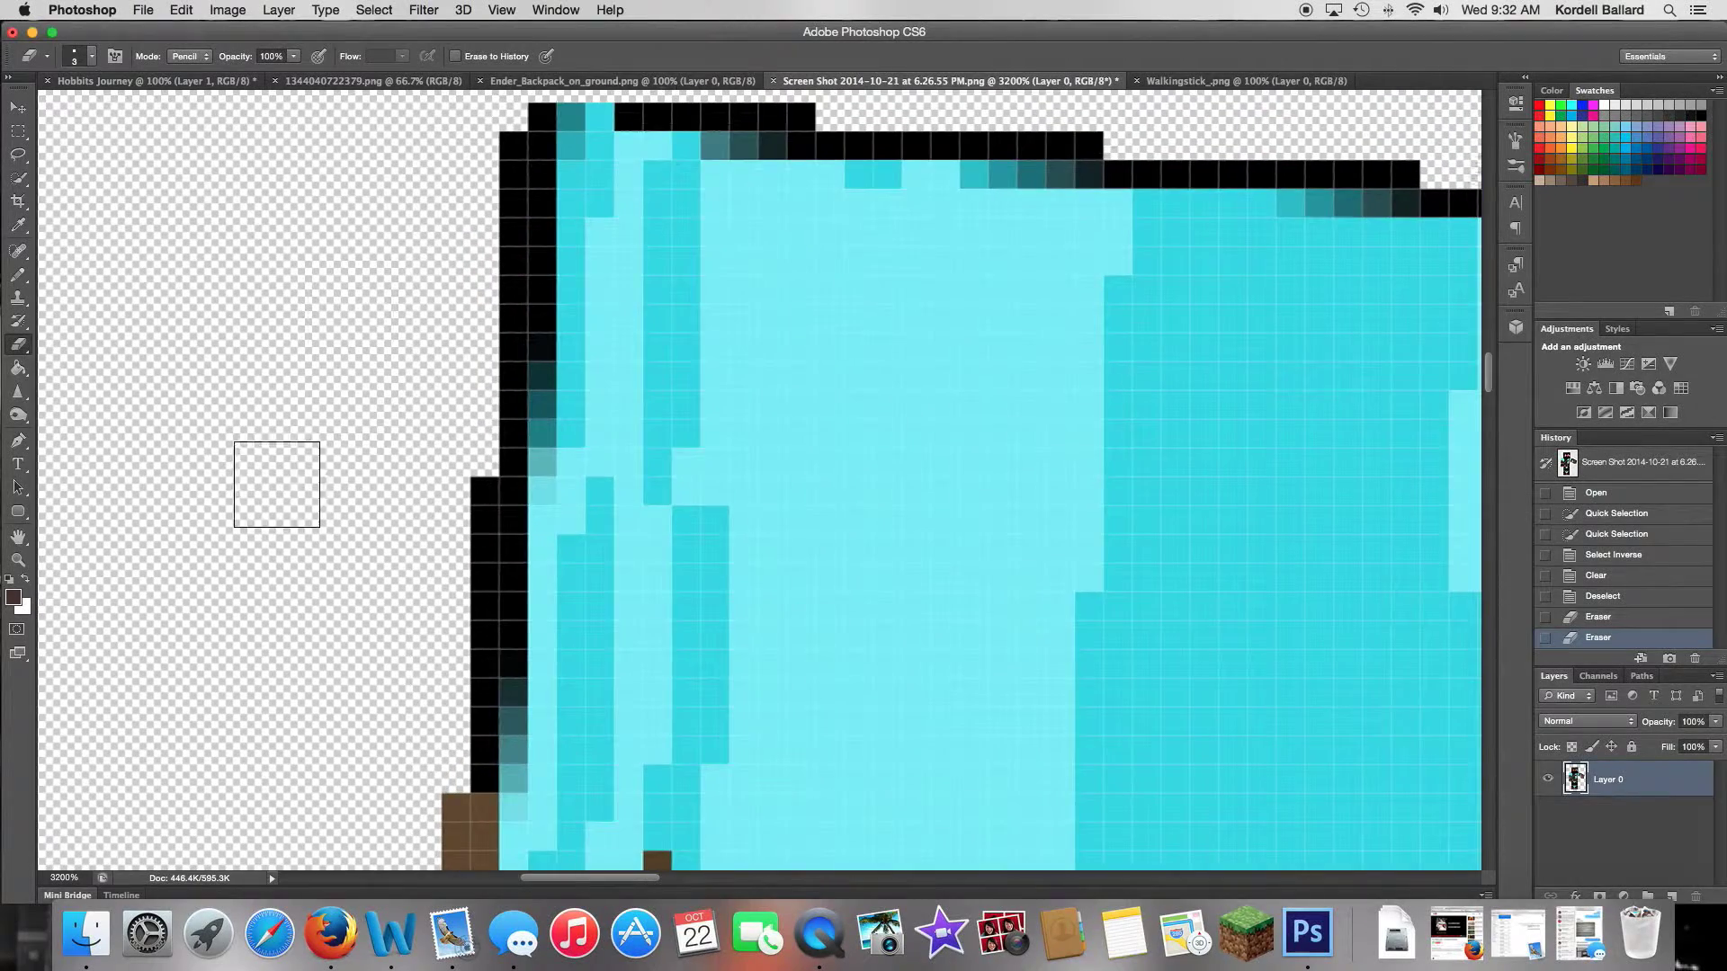
# Step: Select the grey and white patches in the gap between the character's lower legs with the Magic Wand and delete them
pyautogui.keyDown('alt'); pyautogui.click(249, 494); pyautogui.keyUp('alt')
pyautogui.keyDown('alt'); pyautogui.click(249, 494); pyautogui.keyUp('alt')
pyautogui.keyDown('alt'); pyautogui.click(249, 493); pyautogui.keyUp('alt')
pyautogui.keyDown('alt'); pyautogui.click(249, 494); pyautogui.keyUp('alt')
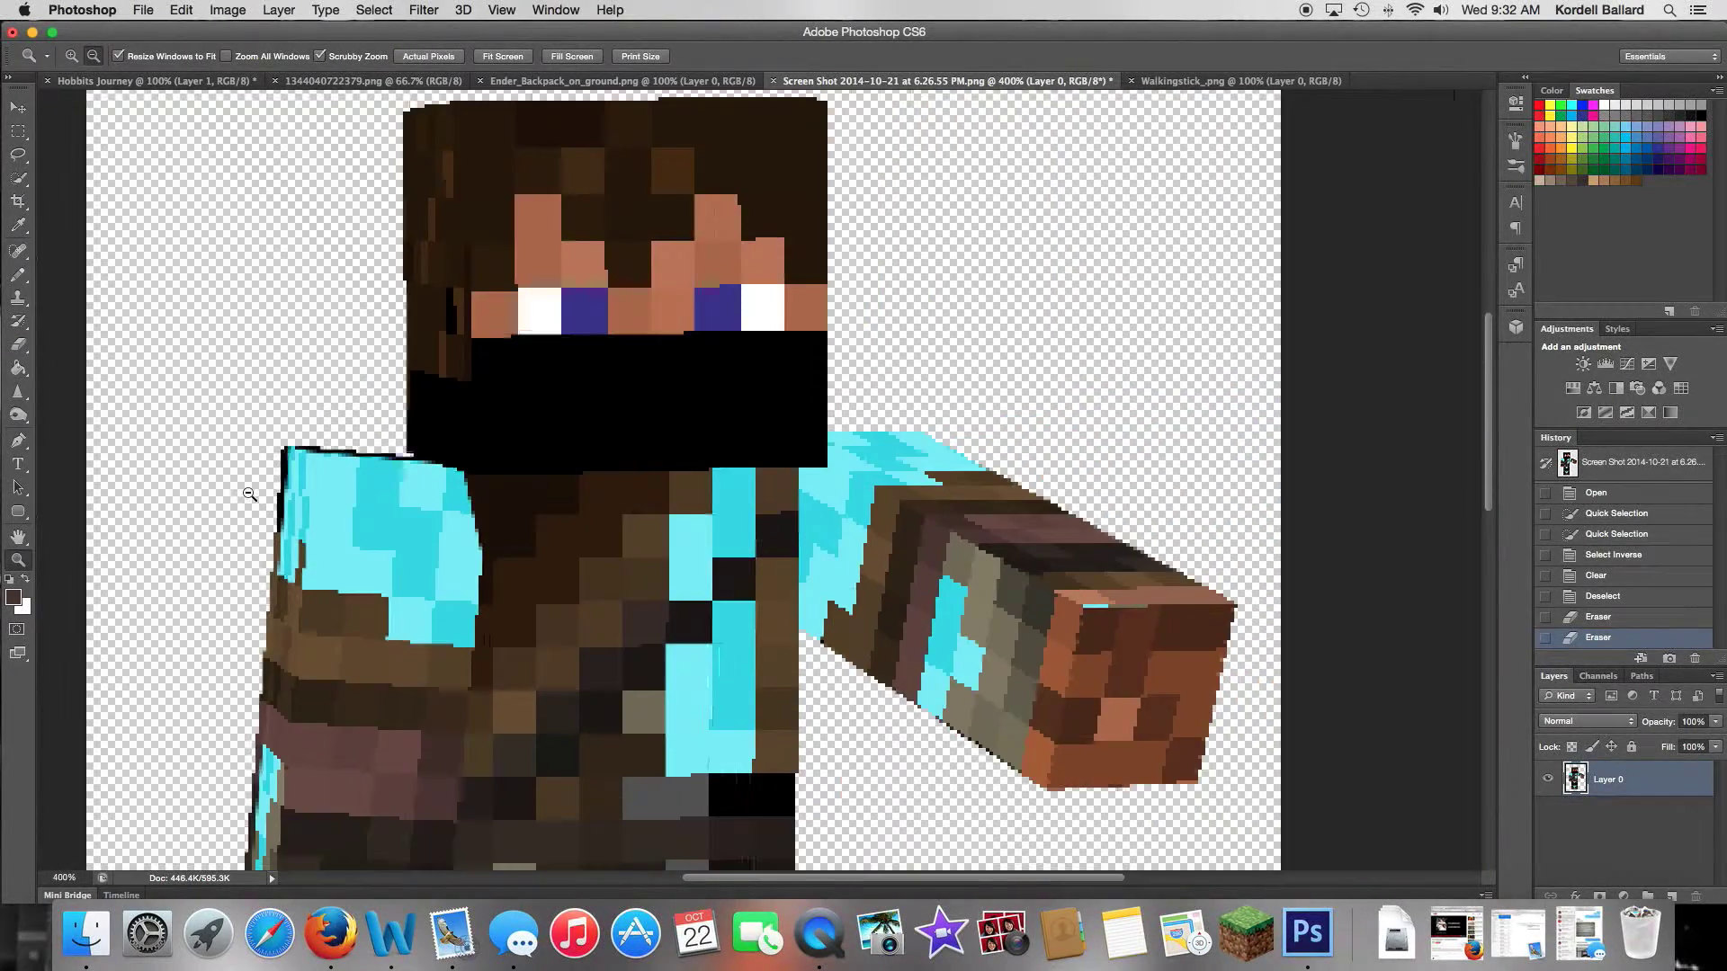
pyautogui.moveTo(398, 529); pyautogui.dragTo(409, 99)
pyautogui.moveTo(528, 714)
pyautogui.mouseDown()
pyautogui.moveTo(504, 424)
pyautogui.moveTo(478, 387)
pyautogui.mouseUp()
pyautogui.click(551, 576)
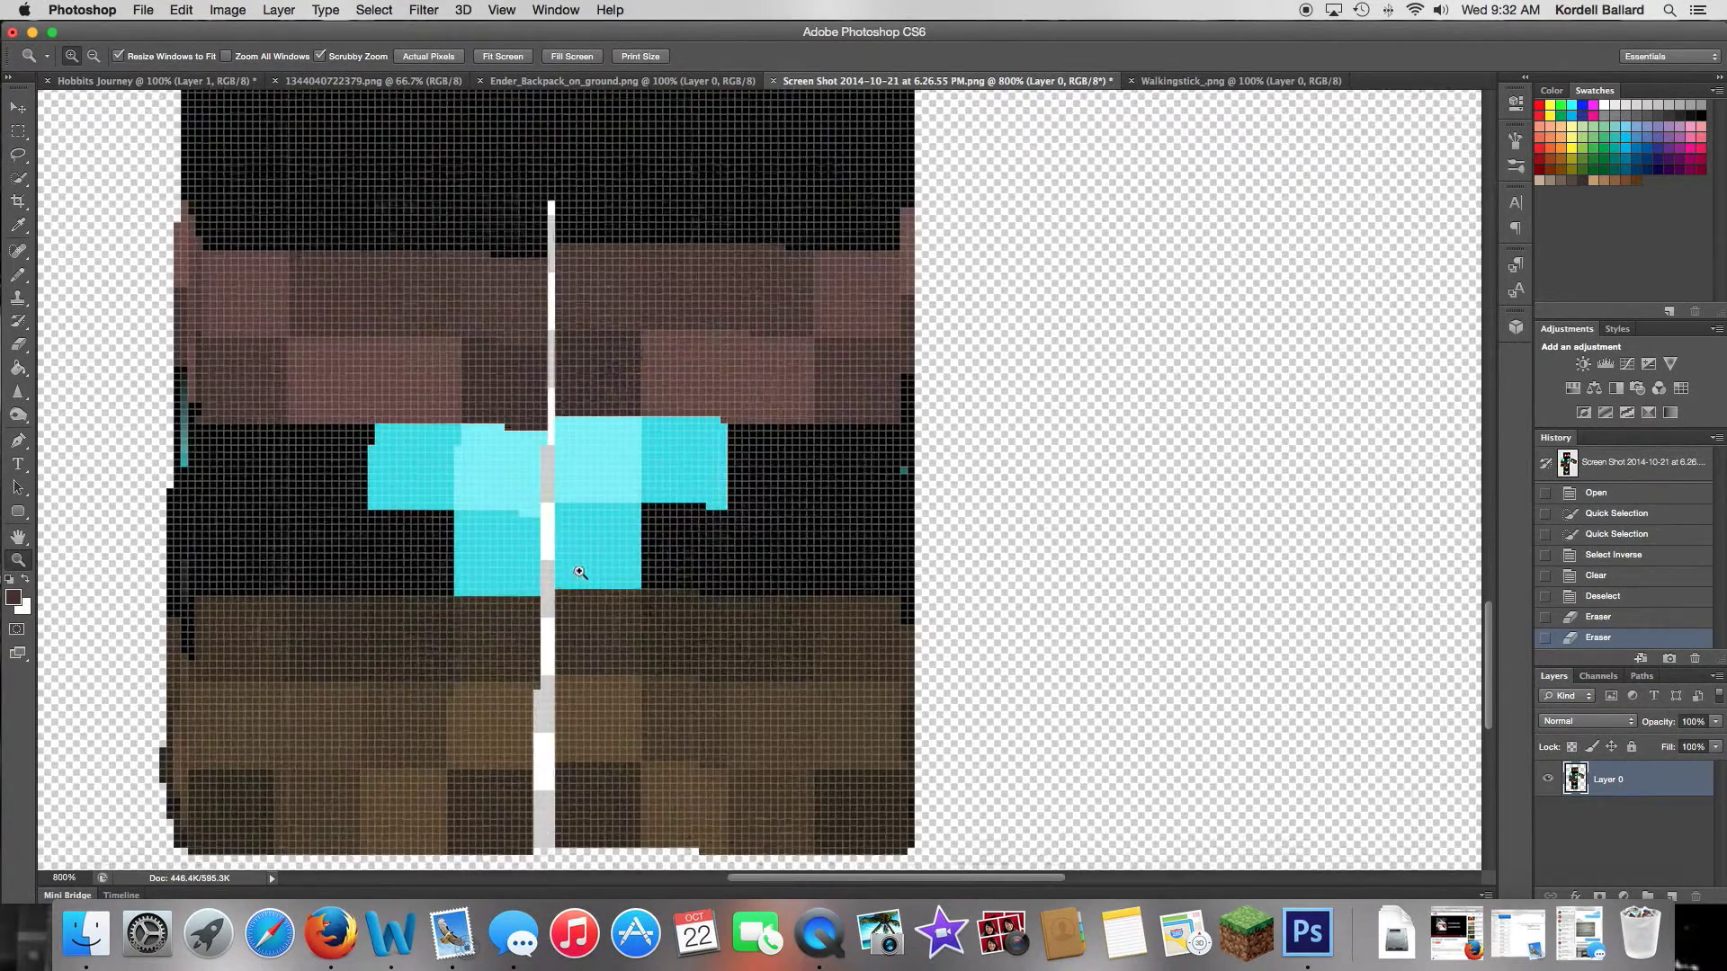
pyautogui.moveTo(580, 573); pyautogui.dragTo(810, 375)
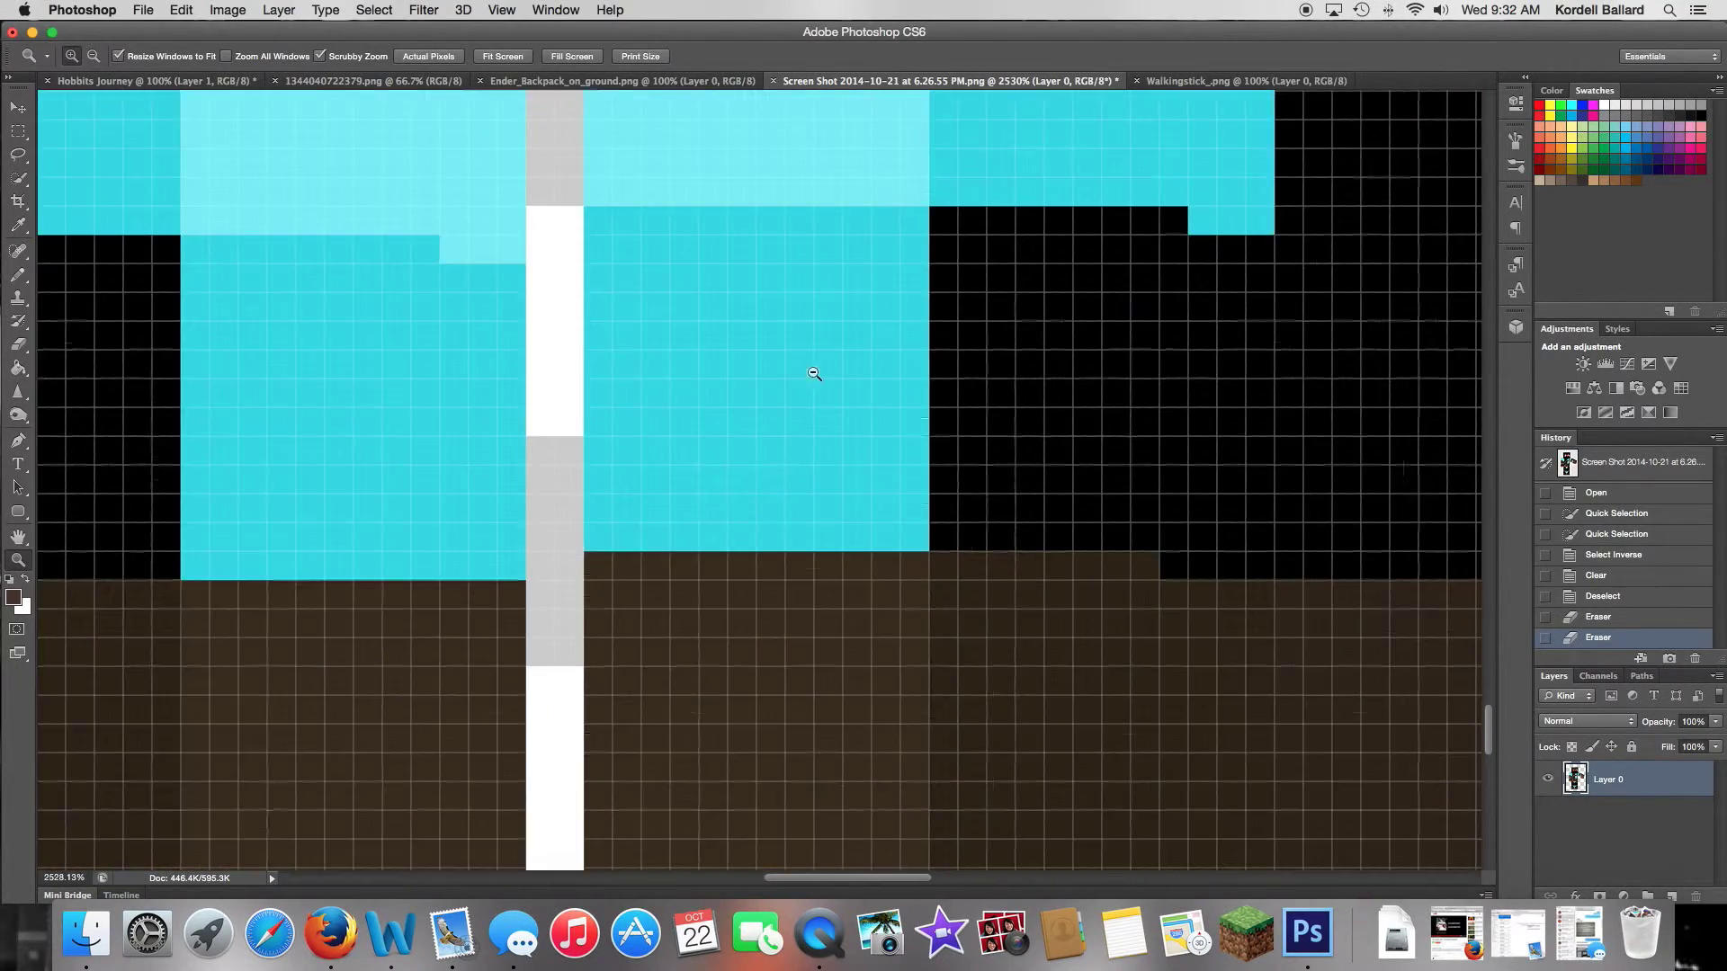
pyautogui.keyDown('alt'); pyautogui.click(792, 354); pyautogui.keyUp('alt')
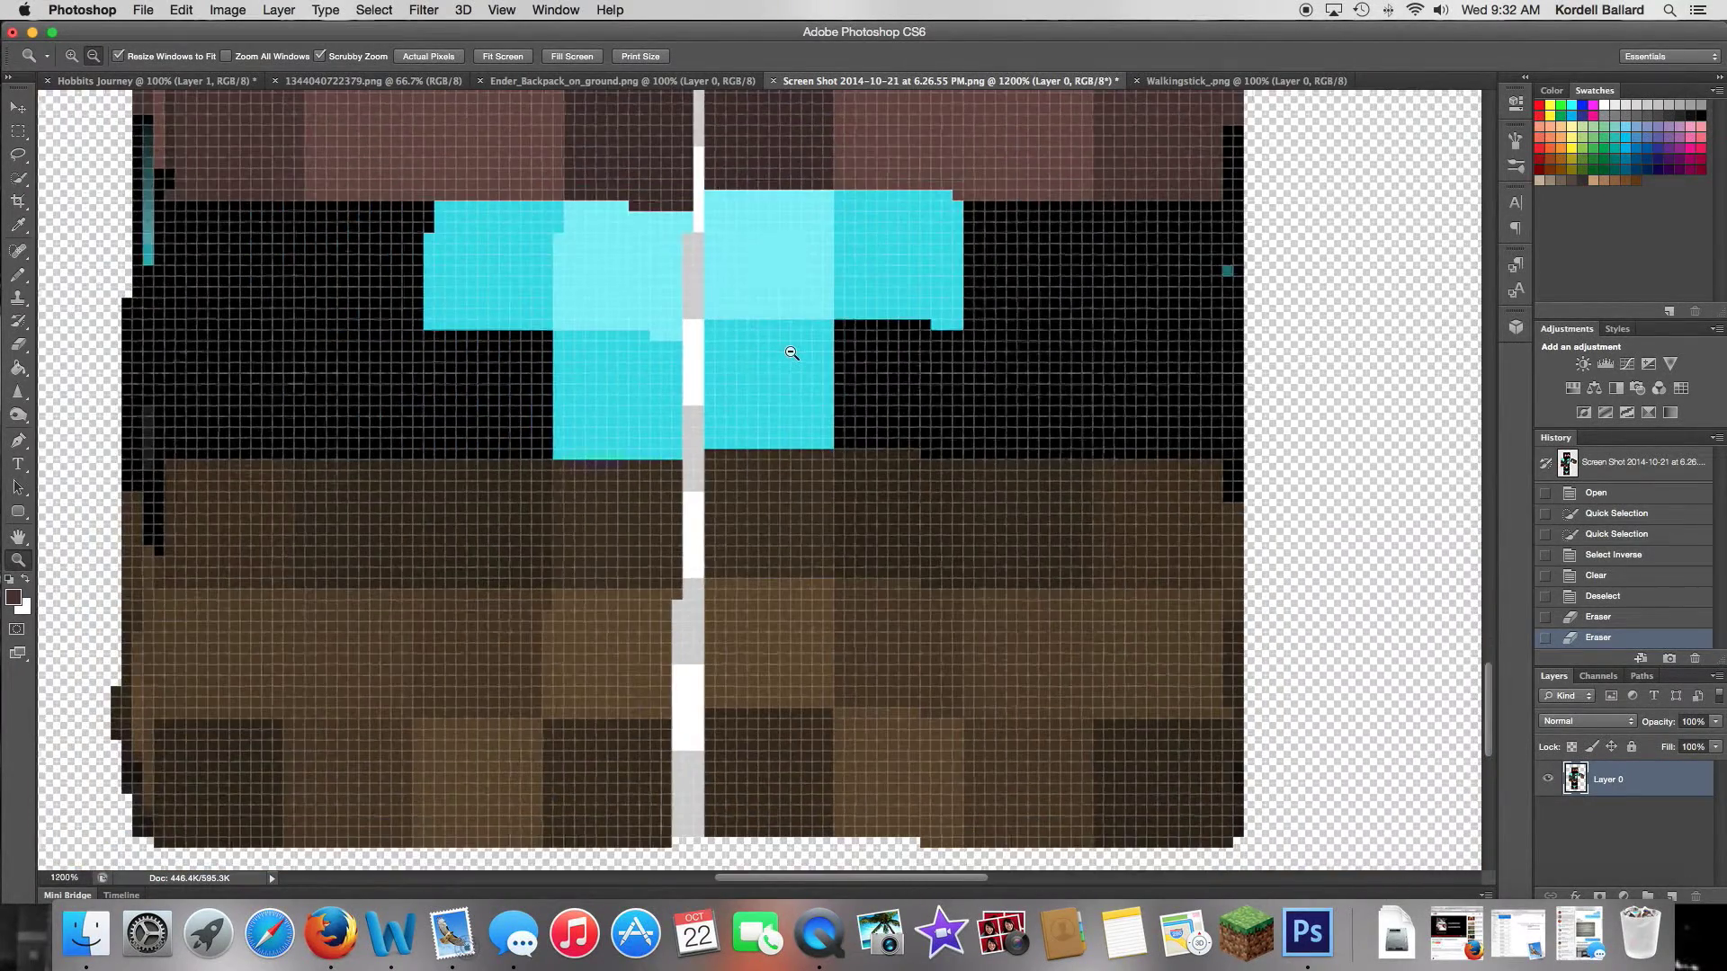
pyautogui.keyDown('alt'); pyautogui.click(792, 353); pyautogui.keyUp('alt')
pyautogui.moveTo(791, 339); pyautogui.dragTo(802, 450)
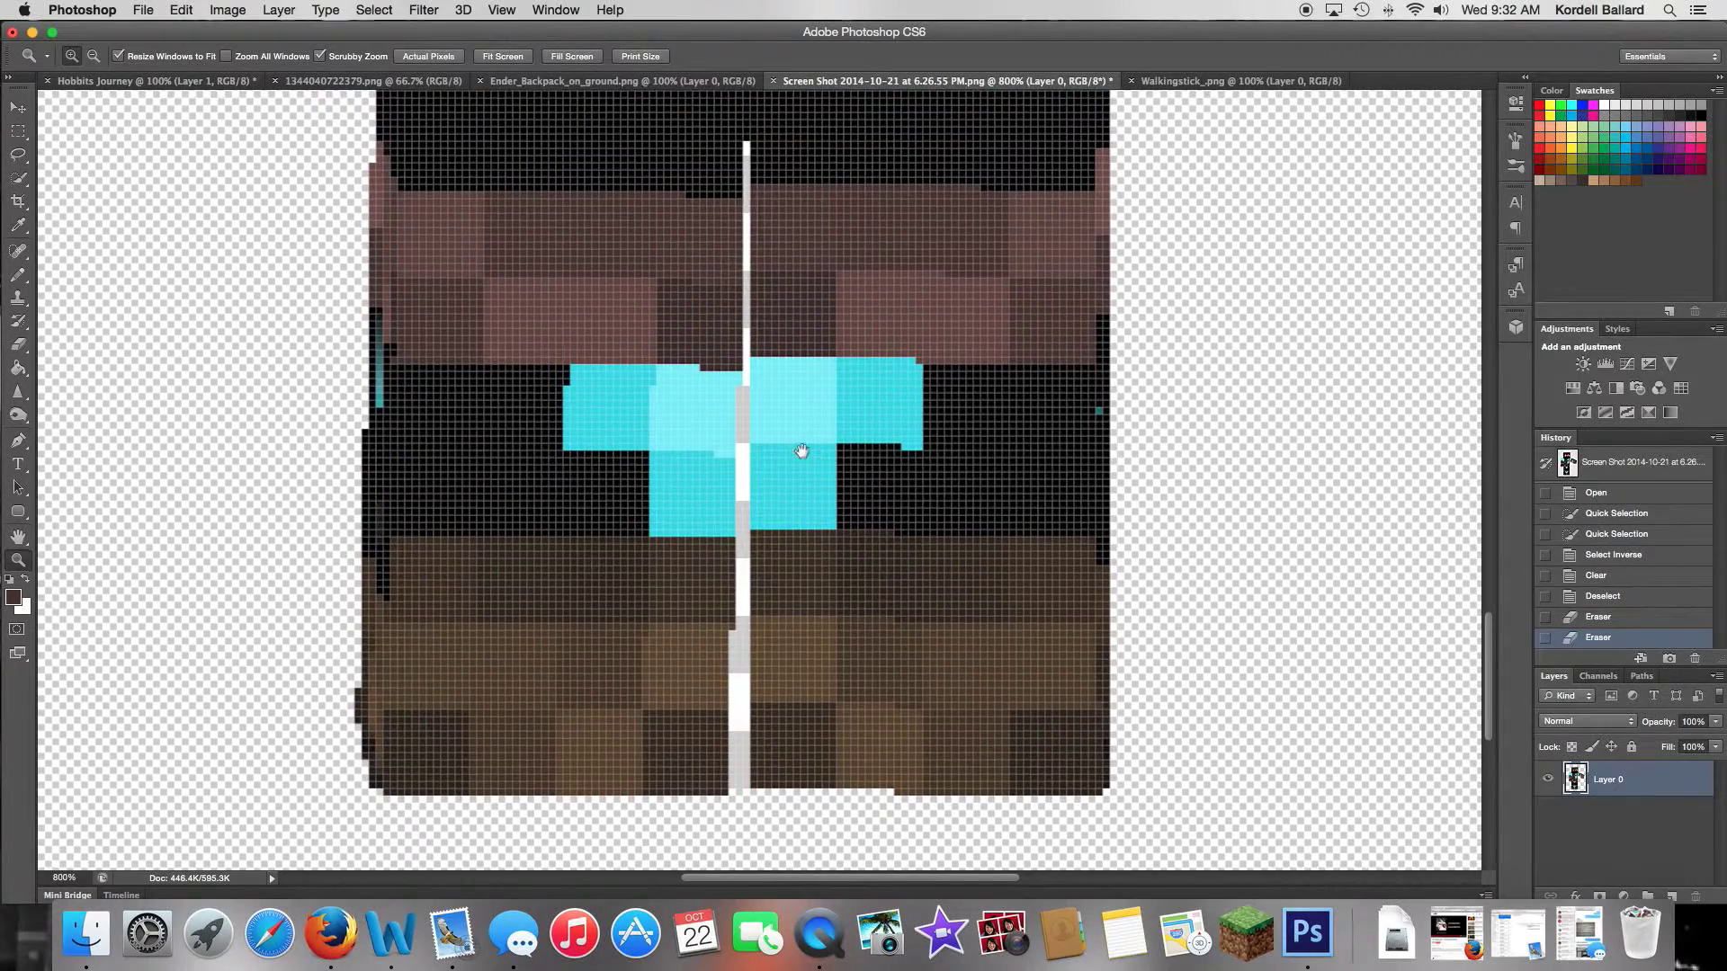
pyautogui.click(21, 177)
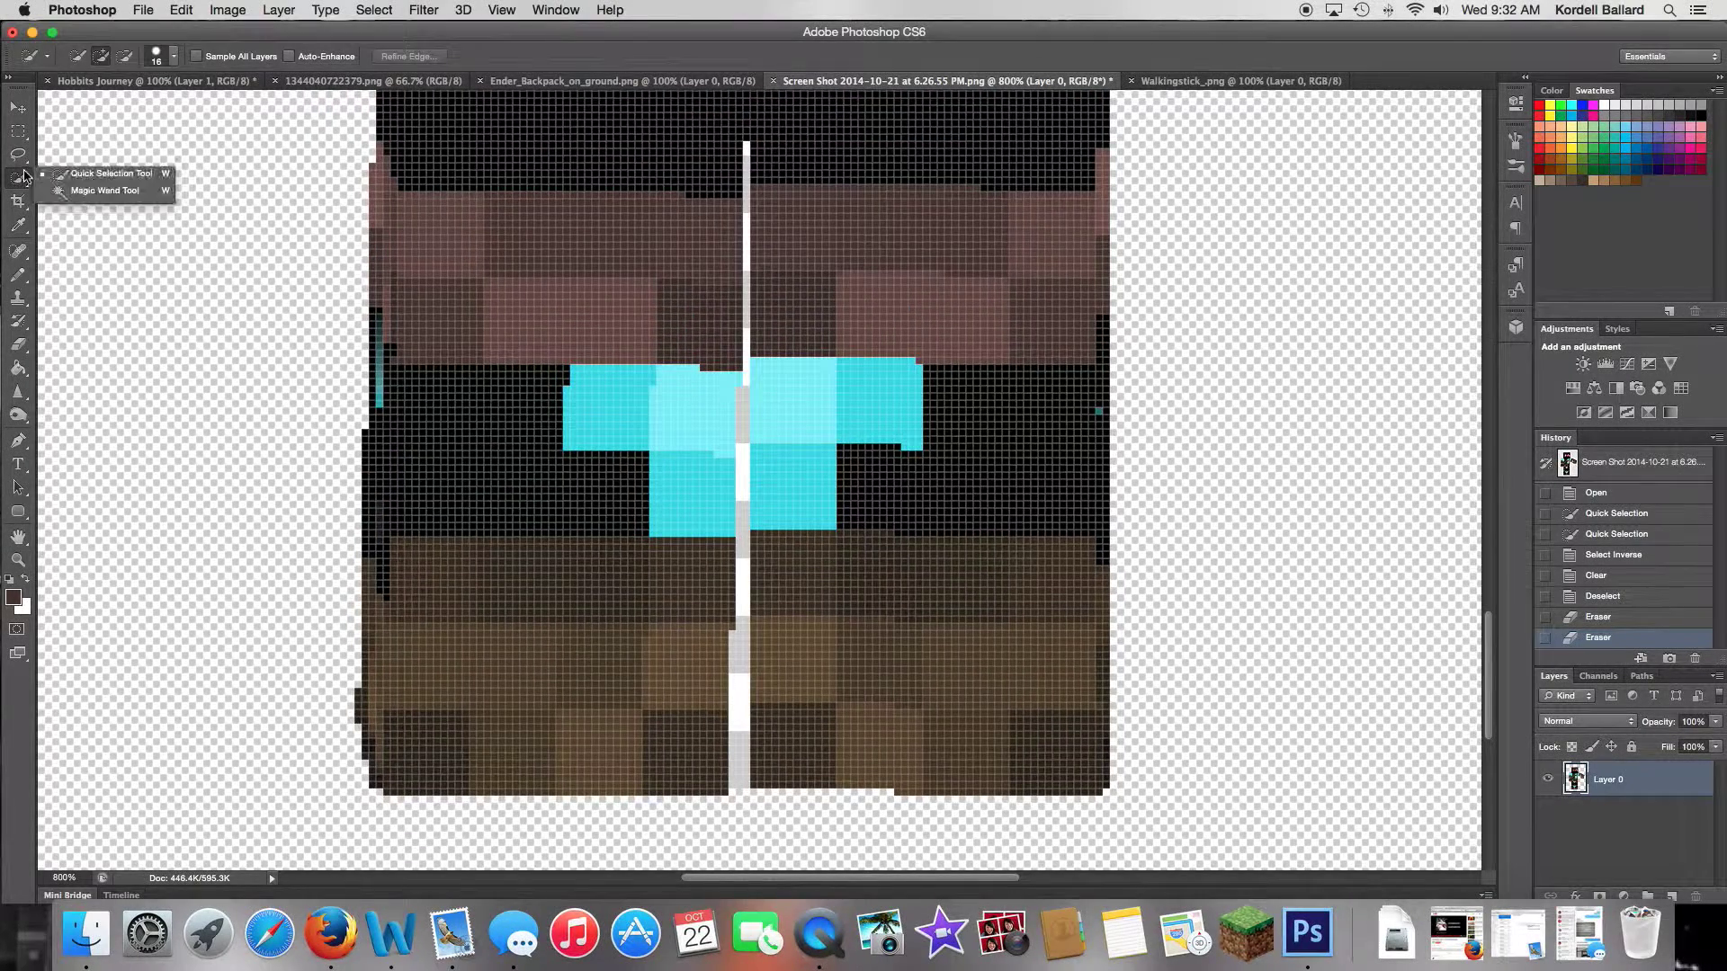
pyautogui.click(59, 190)
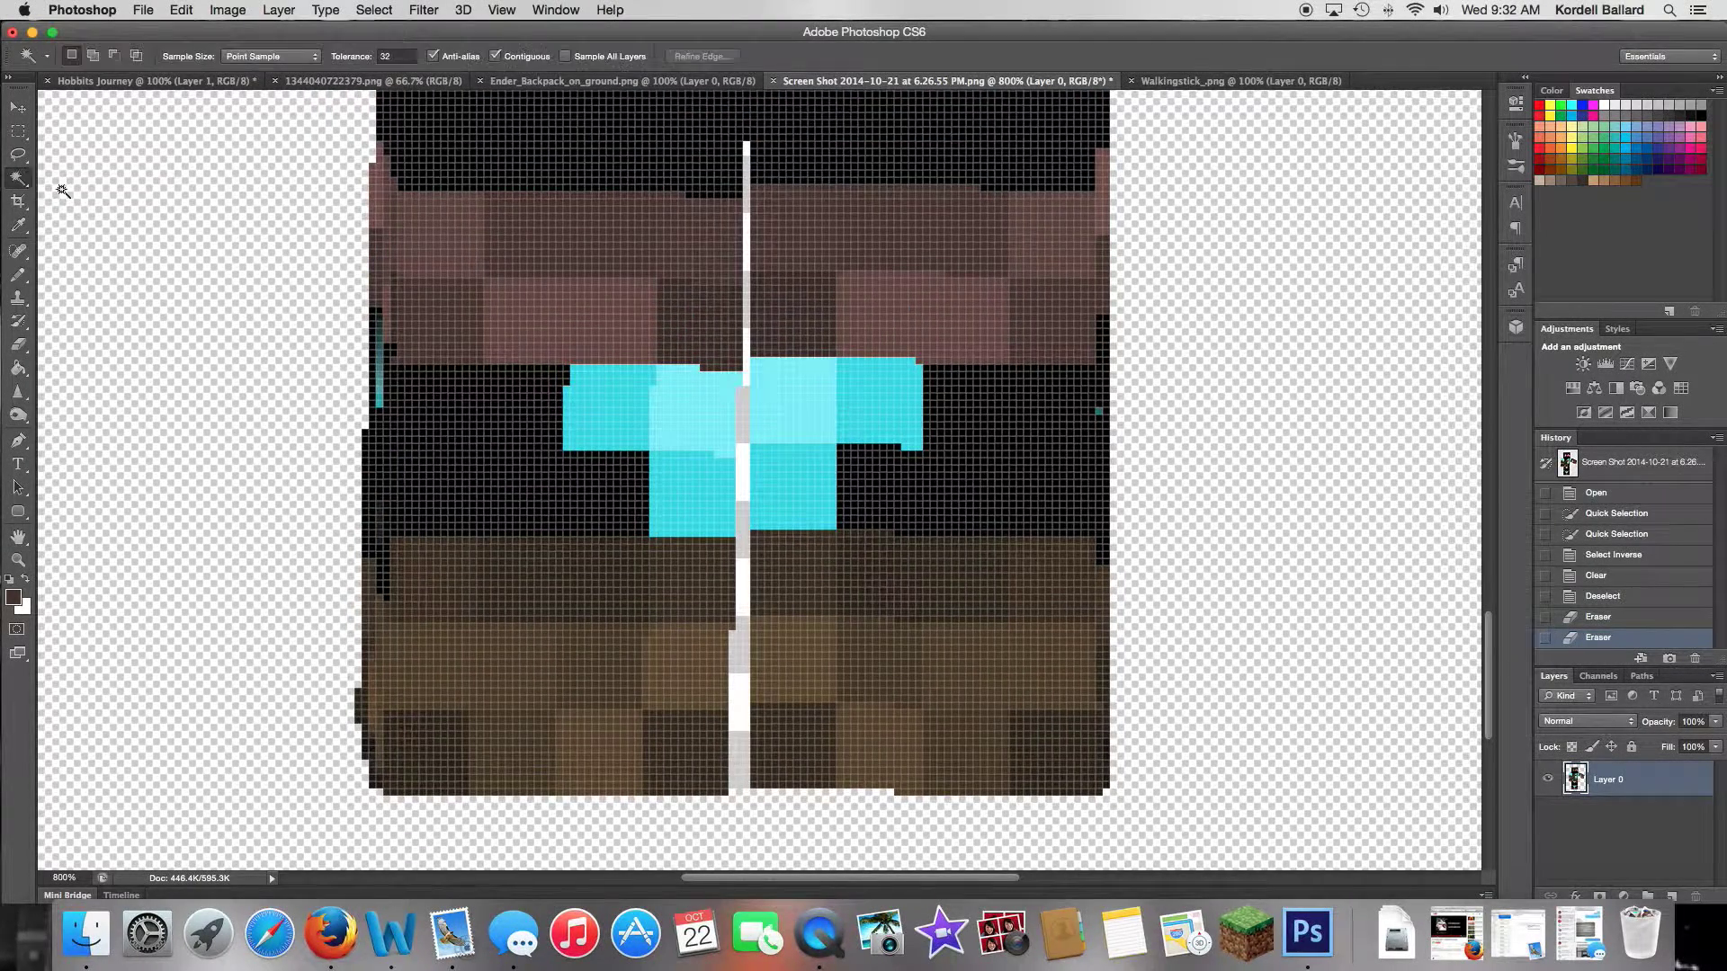
pyautogui.click(746, 480)
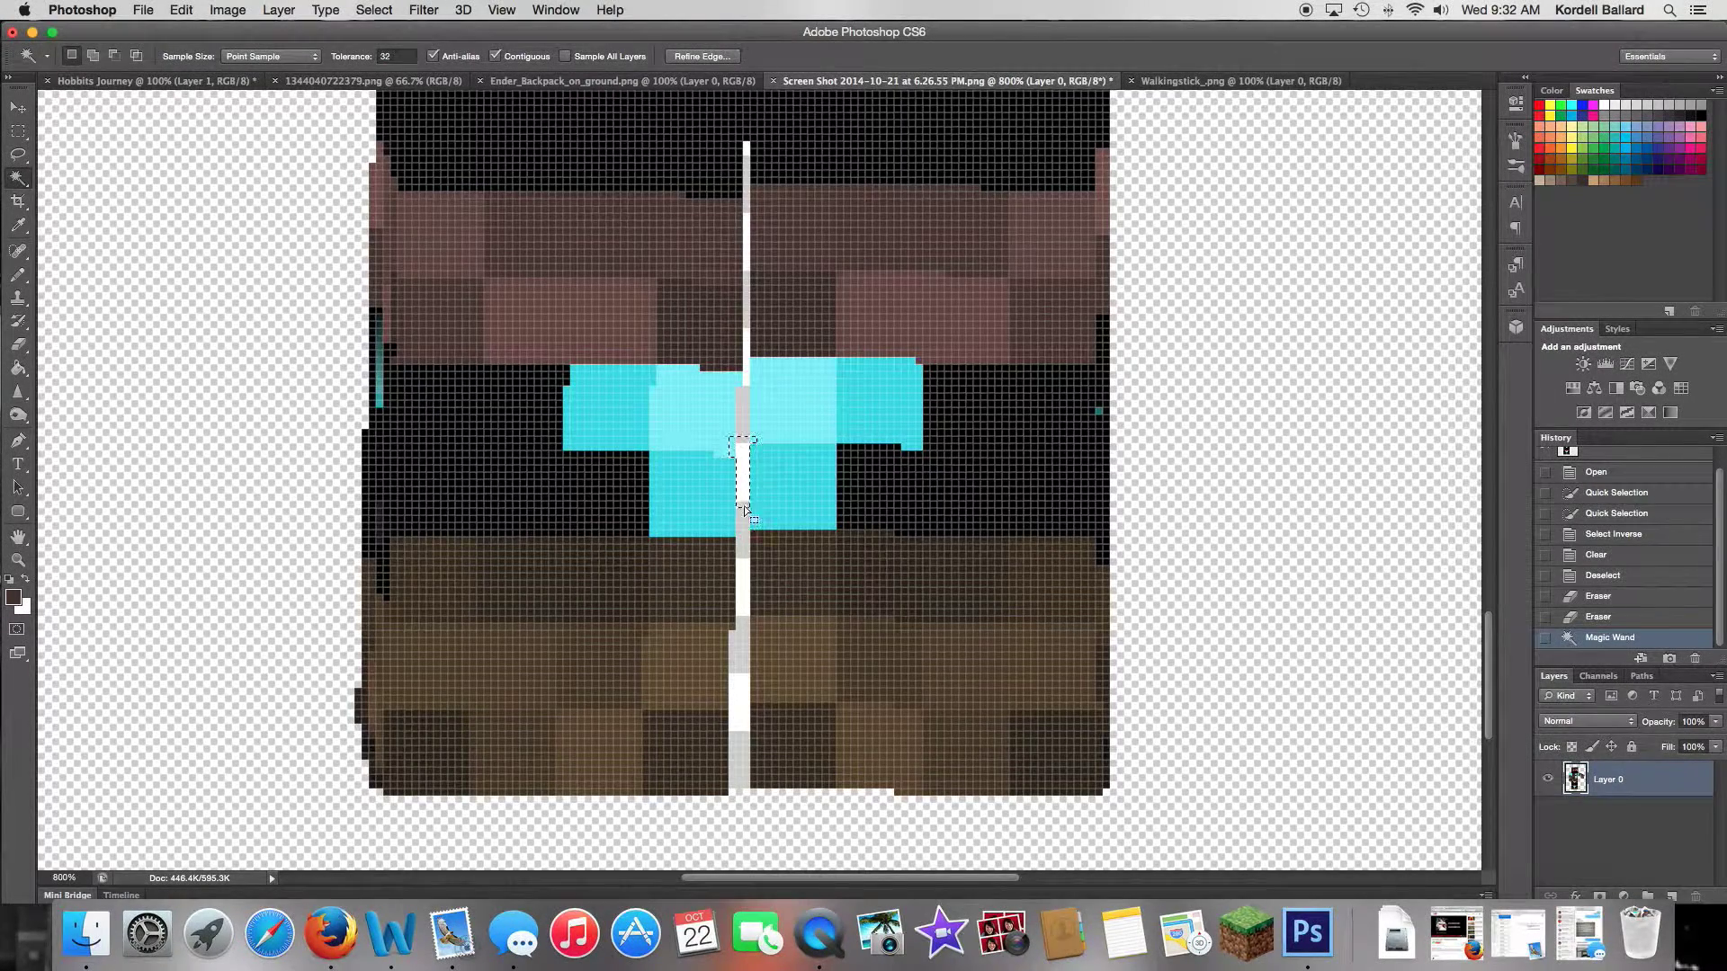
pyautogui.click(743, 522)
pyautogui.press('Delete')
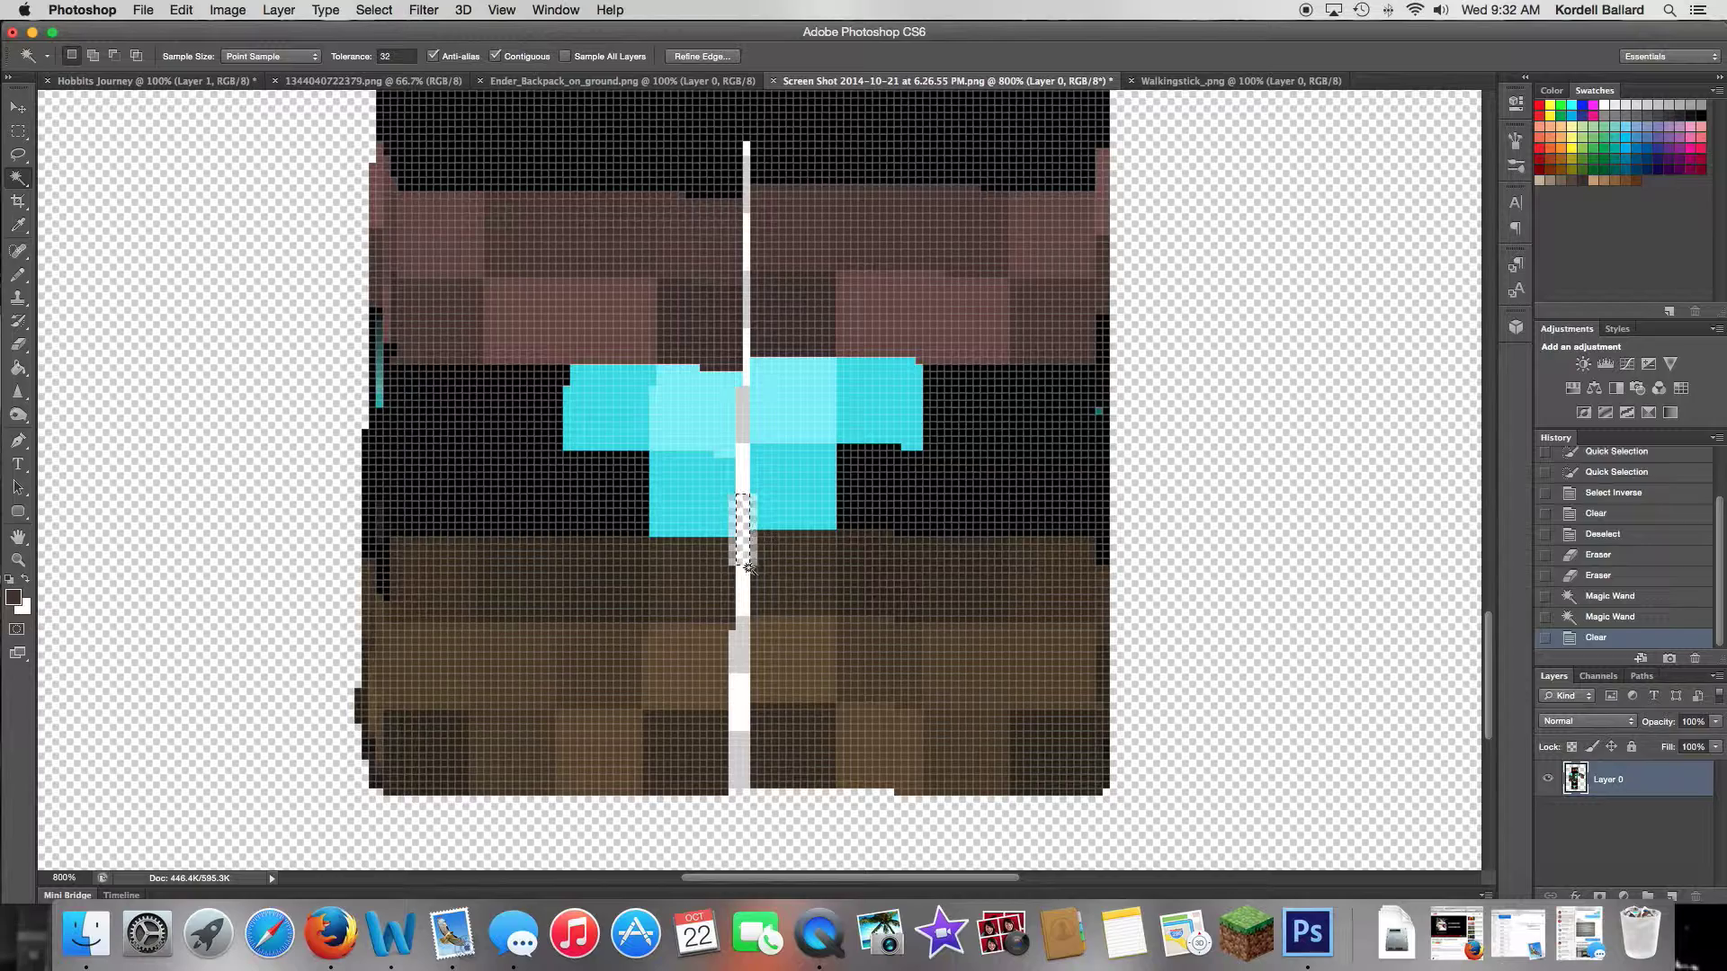
pyautogui.click(746, 585)
pyautogui.press('Delete')
pyautogui.click(744, 620)
pyautogui.press('Delete')
pyautogui.click(741, 644)
pyautogui.press('Delete')
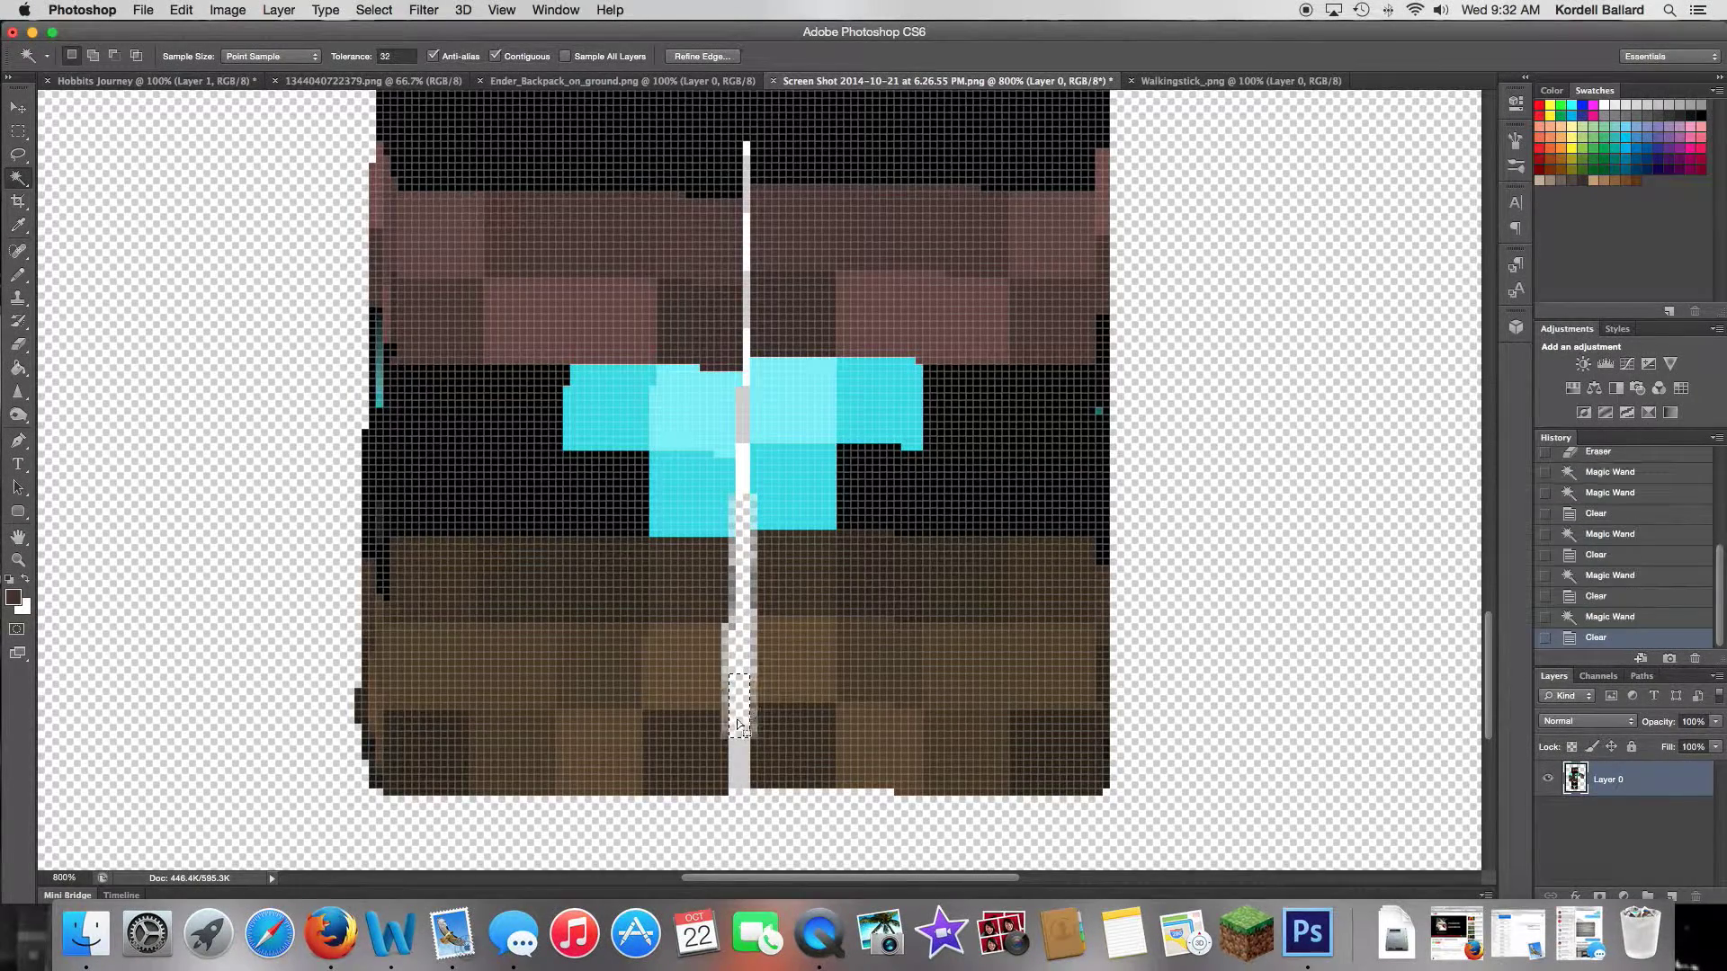
pyautogui.click(736, 748)
pyautogui.press('Delete')
# Step: Delete the remaining white and grey patches up to the top of the leg gap with the Magic Wand, and deselect
pyautogui.click(747, 423)
pyautogui.press('Delete')
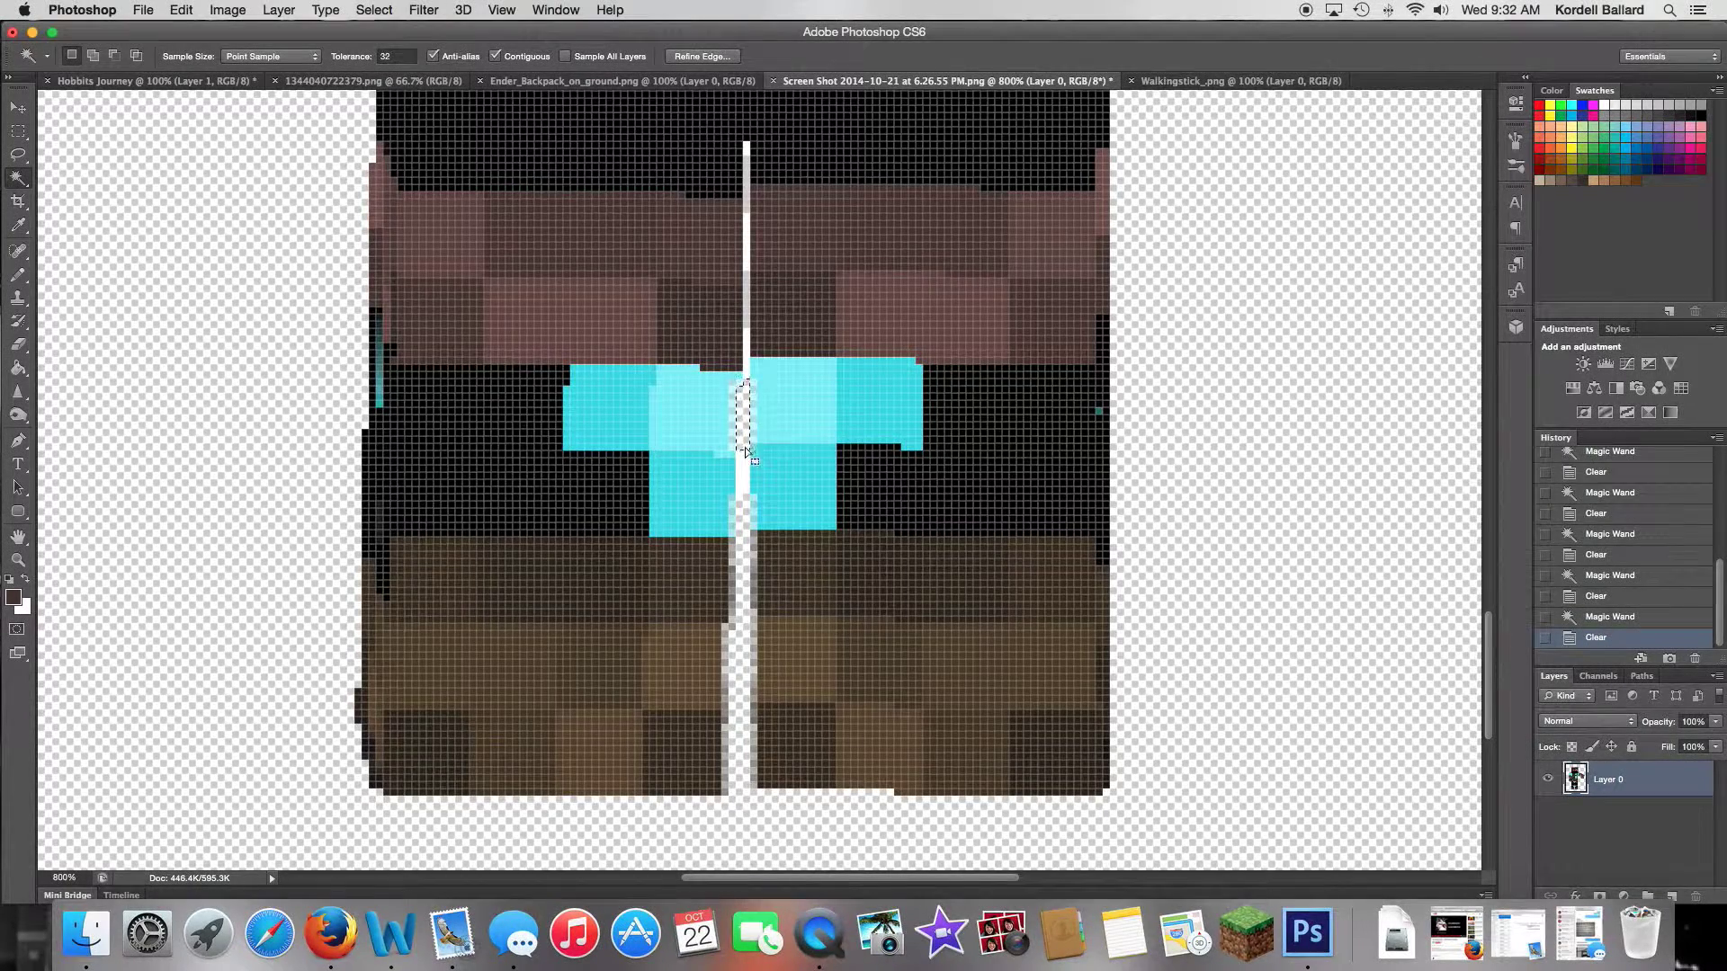
pyautogui.click(741, 461)
pyautogui.press('Delete')
pyautogui.click(748, 344)
pyautogui.press('Delete')
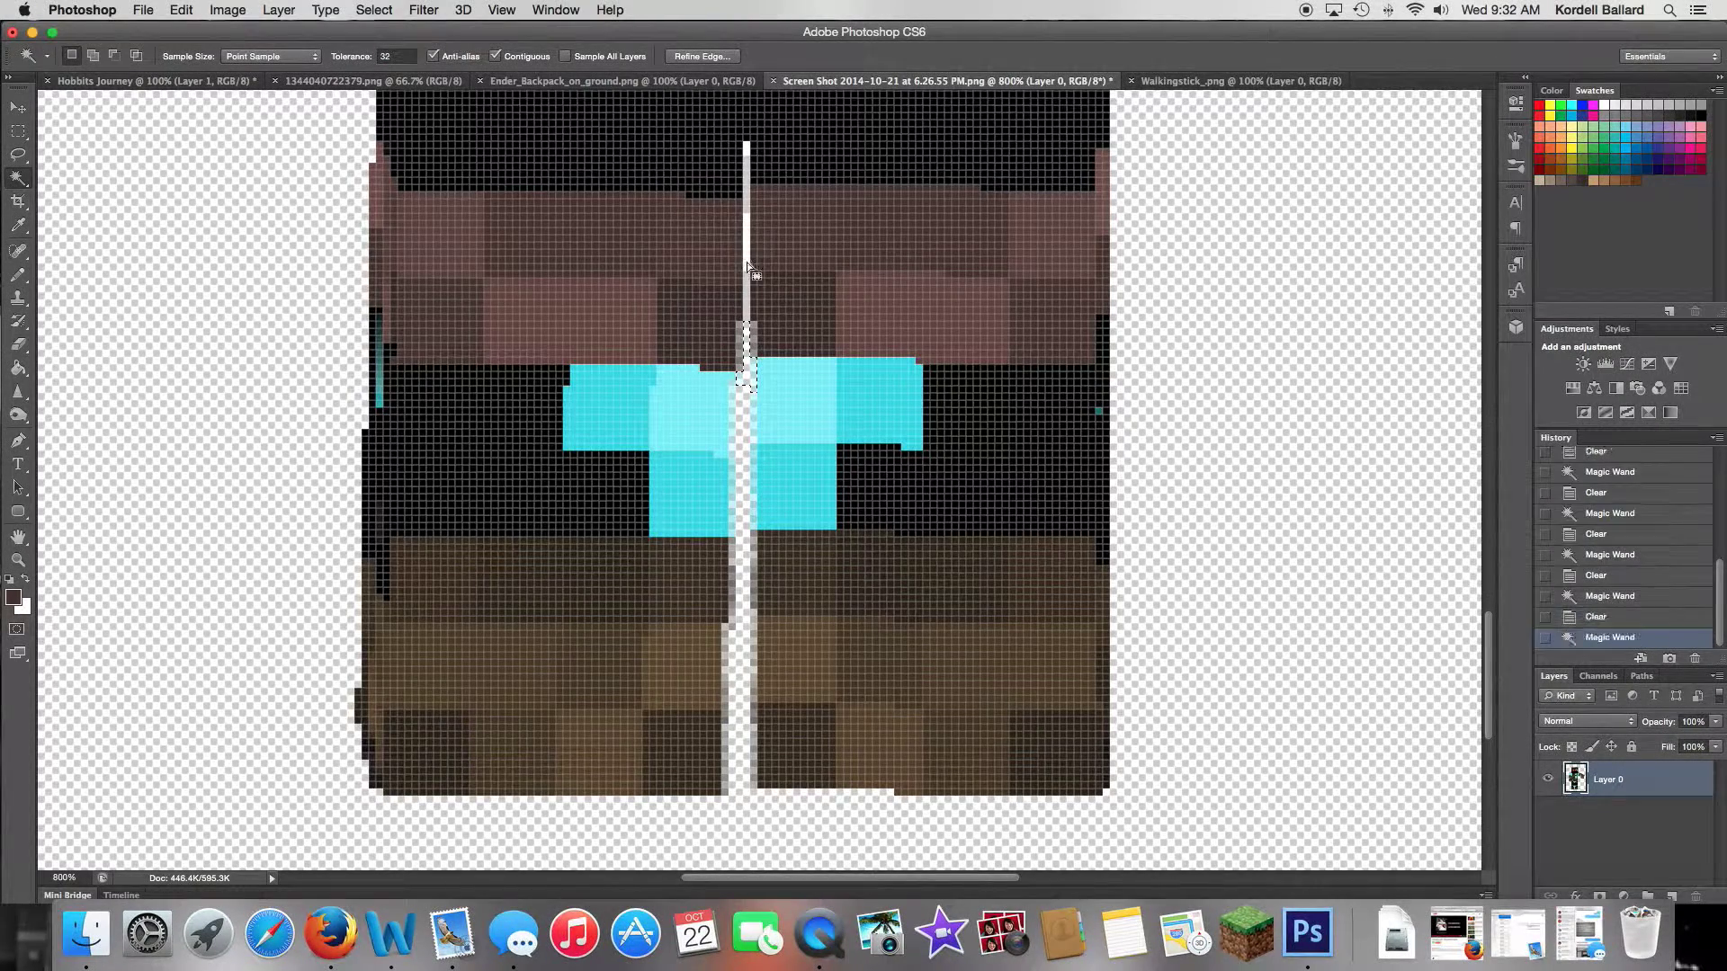
pyautogui.press('Delete')
pyautogui.click(747, 280)
pyautogui.press('Delete')
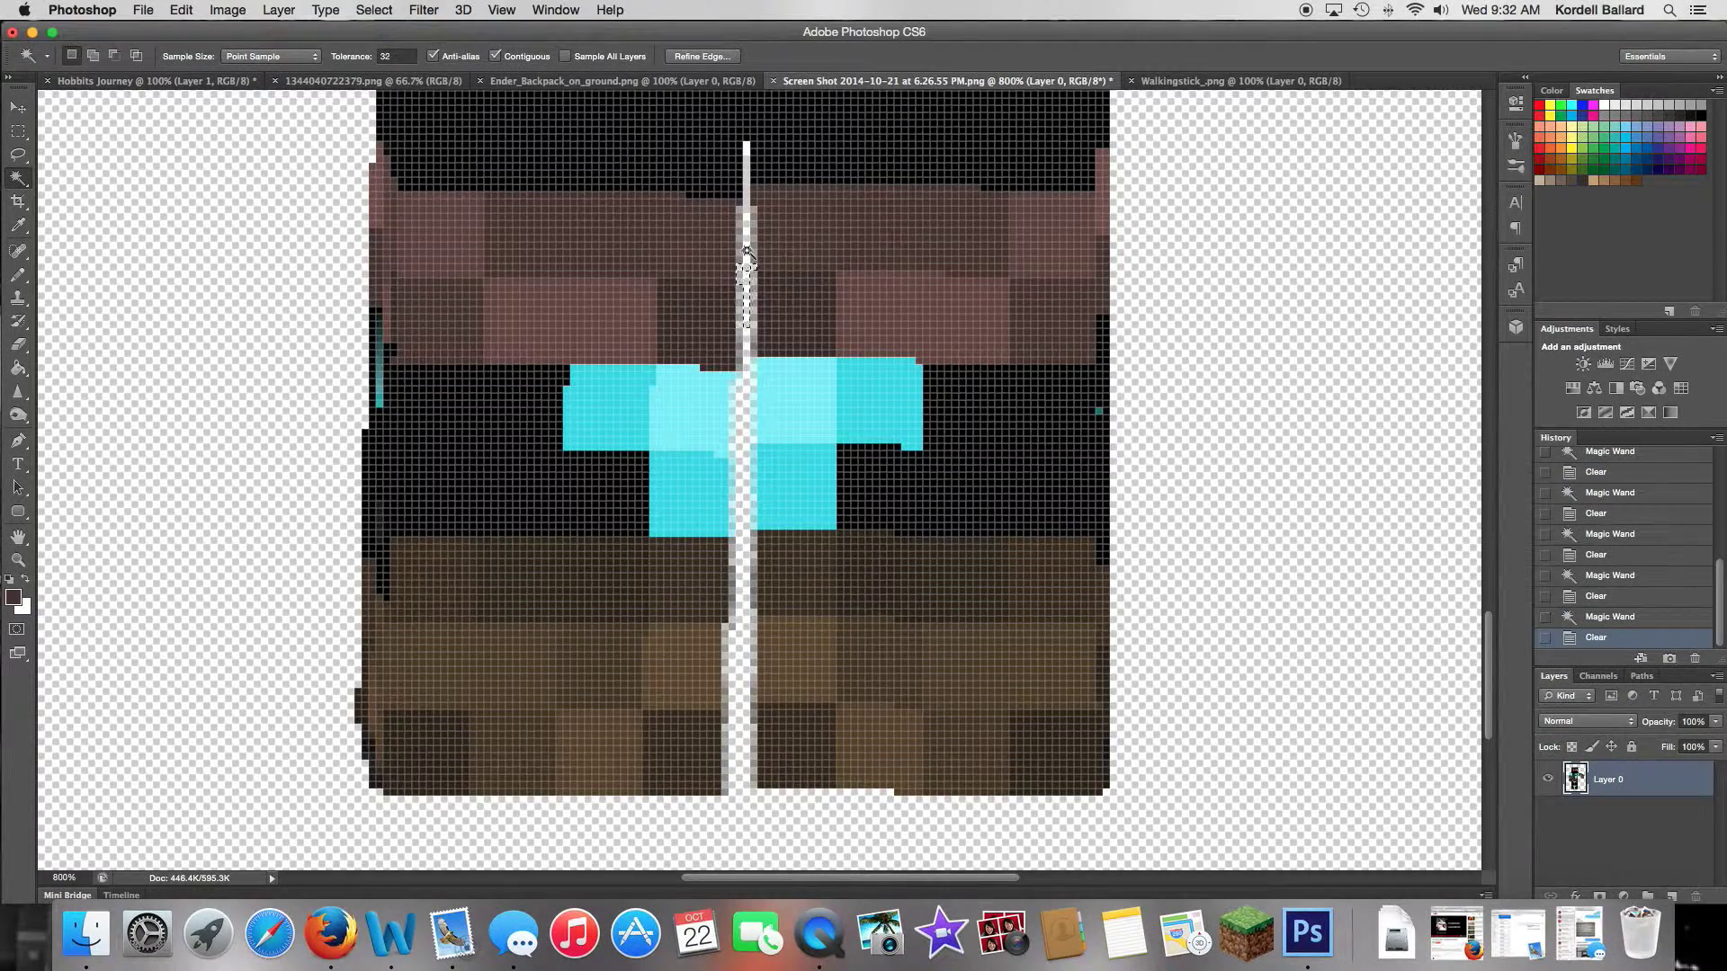
pyautogui.scroll(5, 754, 309)
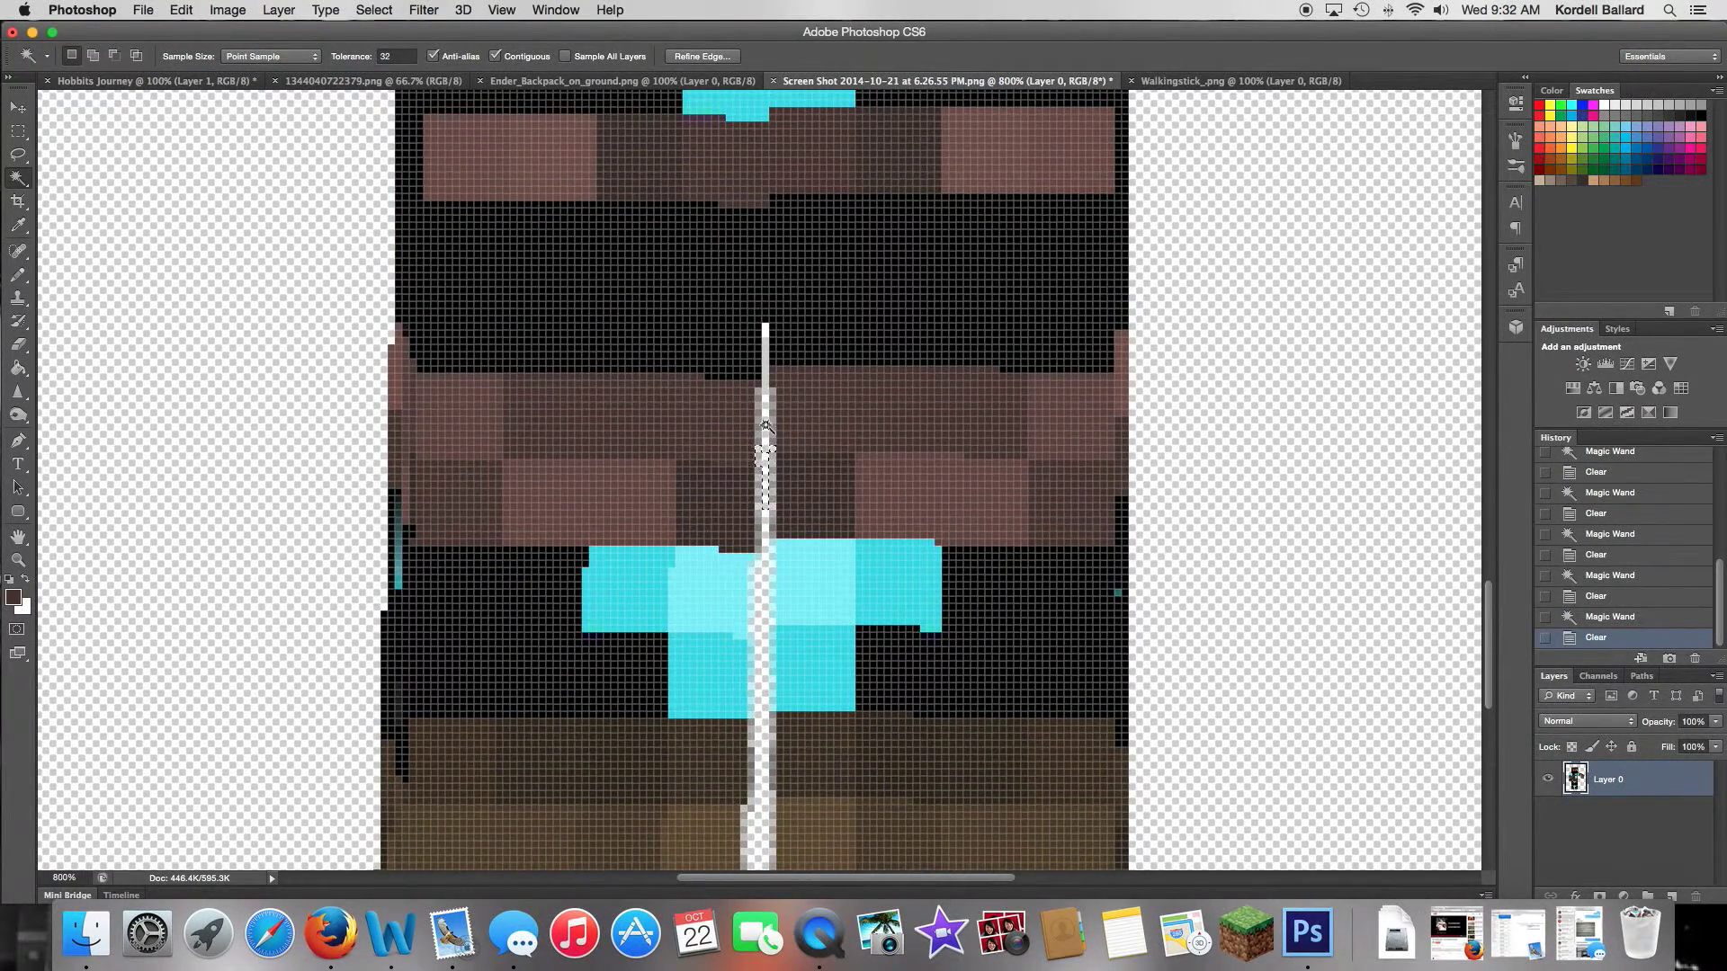
pyautogui.click(767, 378)
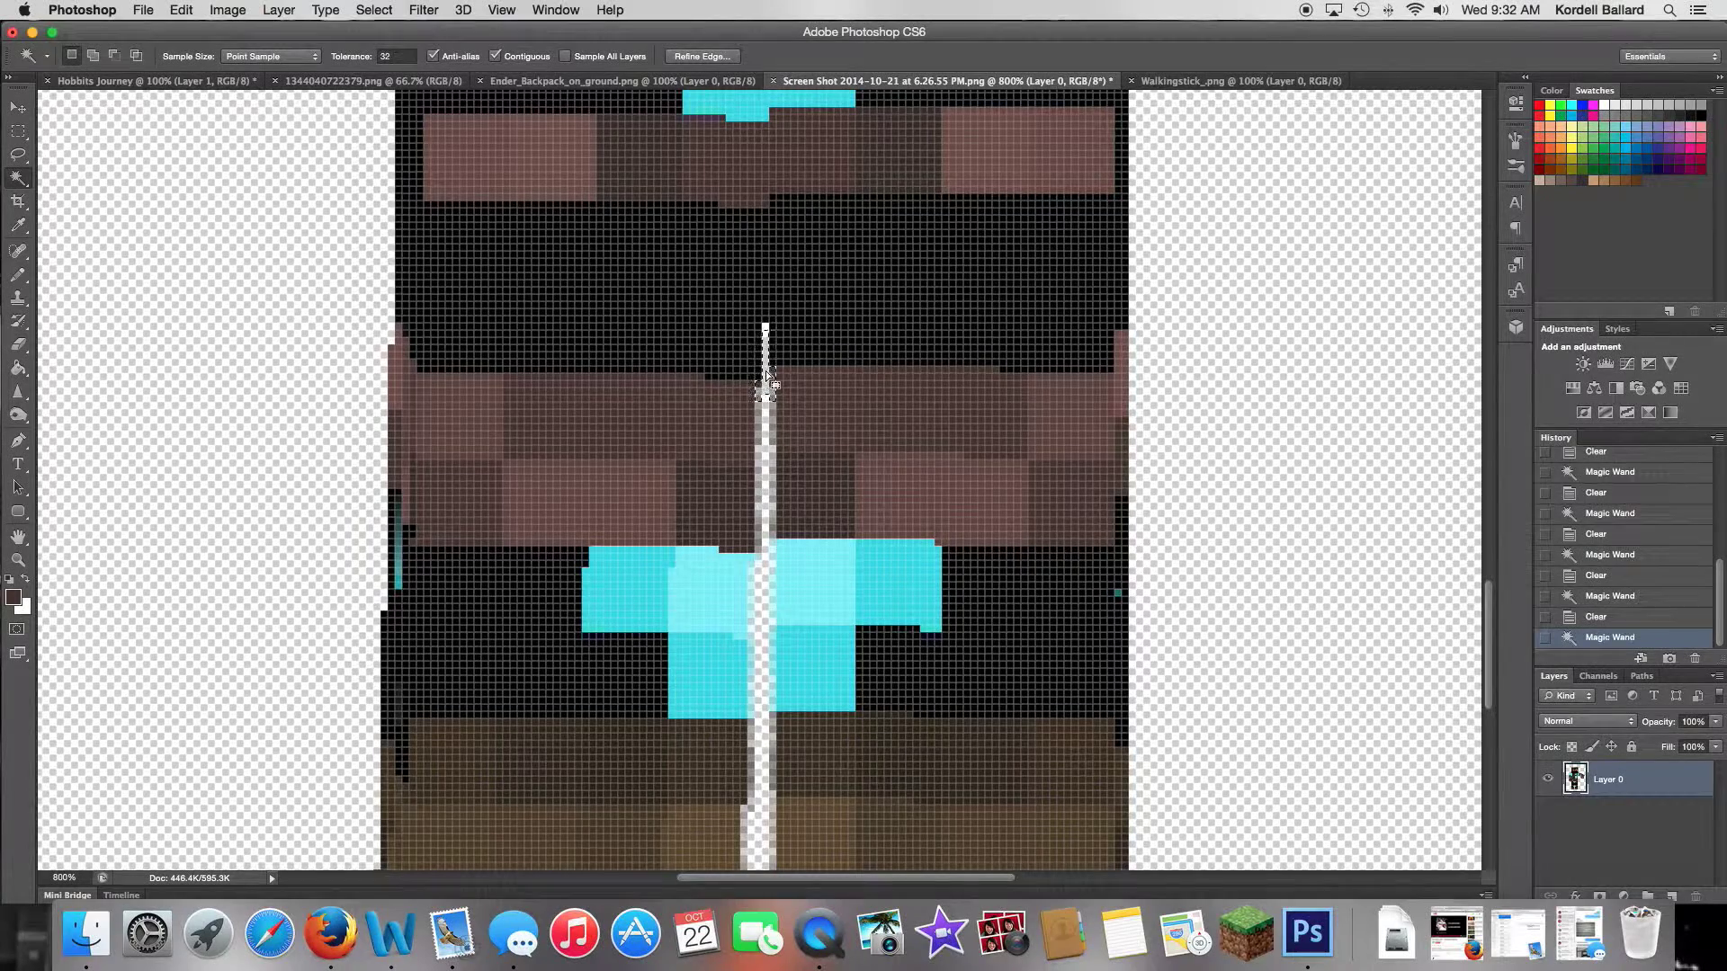
pyautogui.press('Delete')
pyautogui.click(764, 329)
pyautogui.press('Delete')
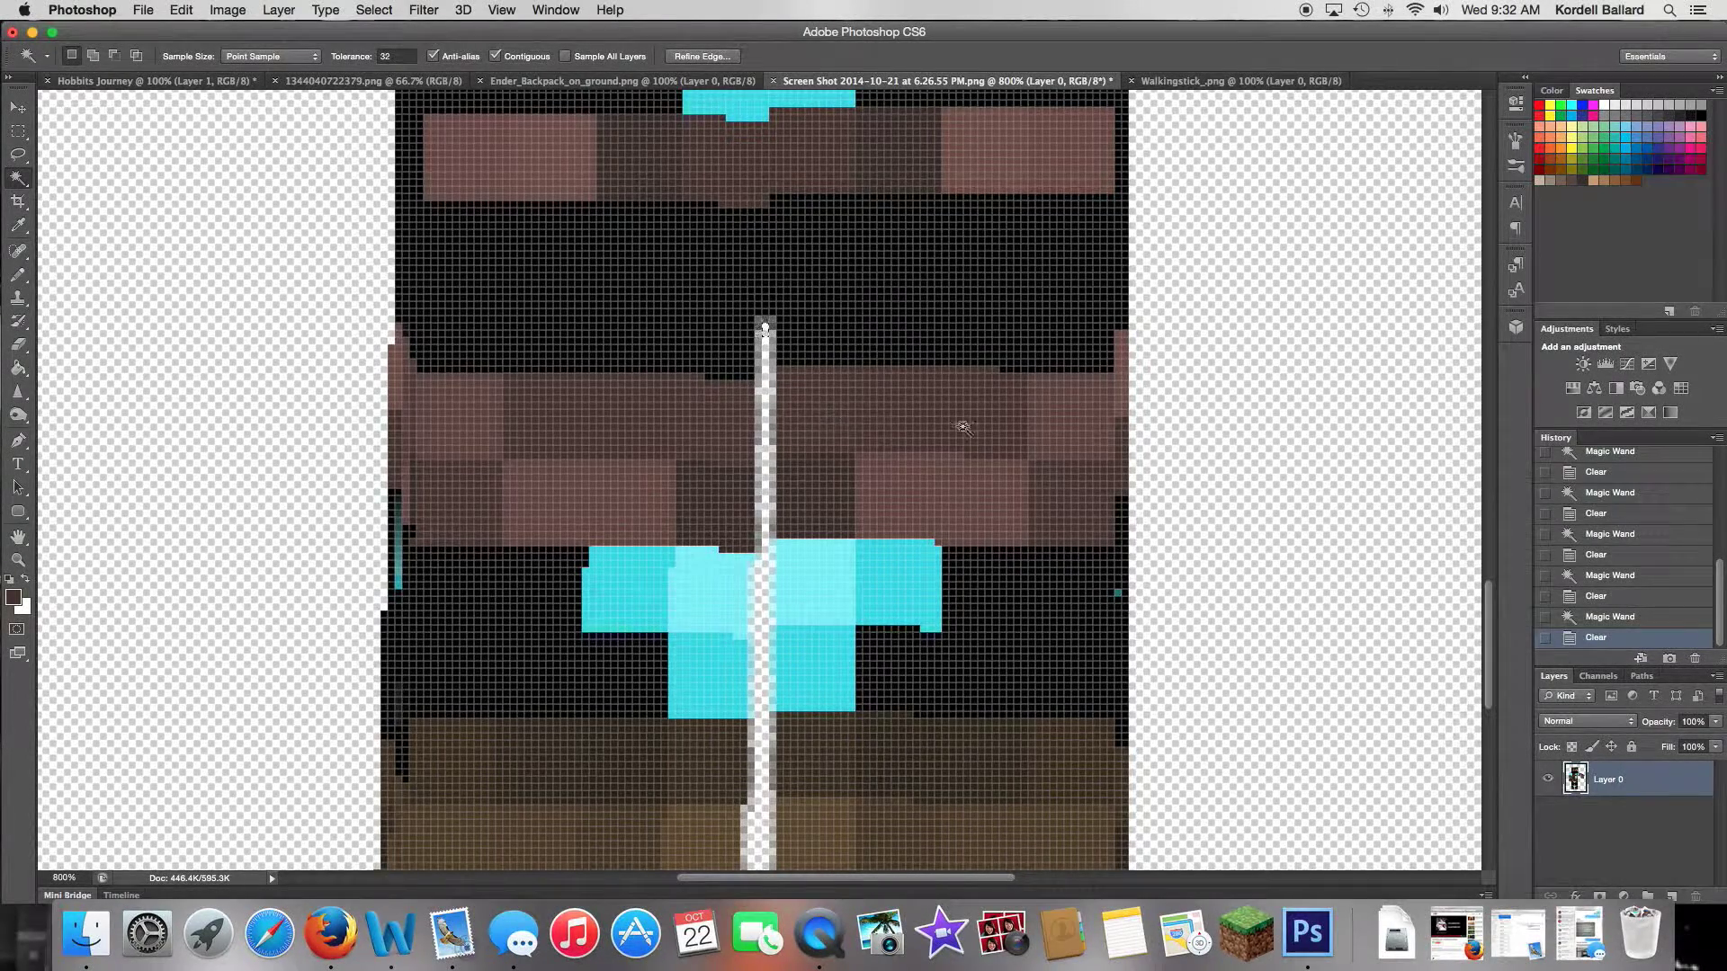
pyautogui.press('super+d')
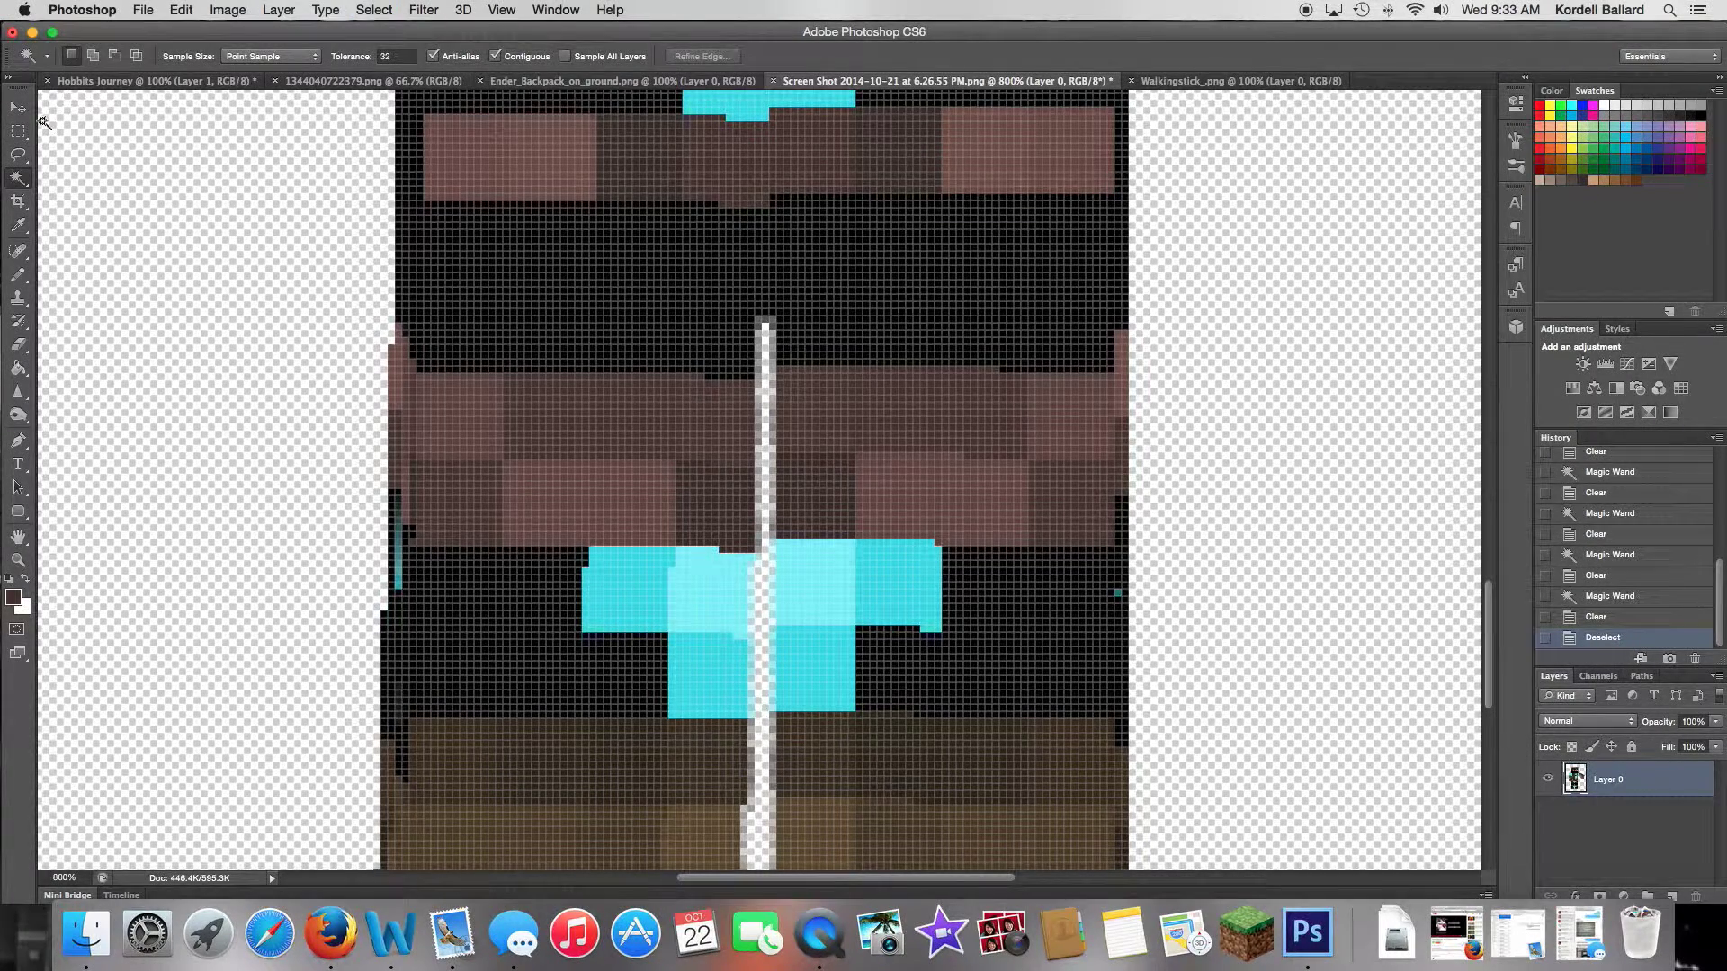
# Step: Copy the cut-out character into Hobbits Journey as a layer and place it in the grass on the left side of the forest
pyautogui.press('z')
pyautogui.keyDown('alt'); pyautogui.click(620, 289); pyautogui.keyUp('alt')
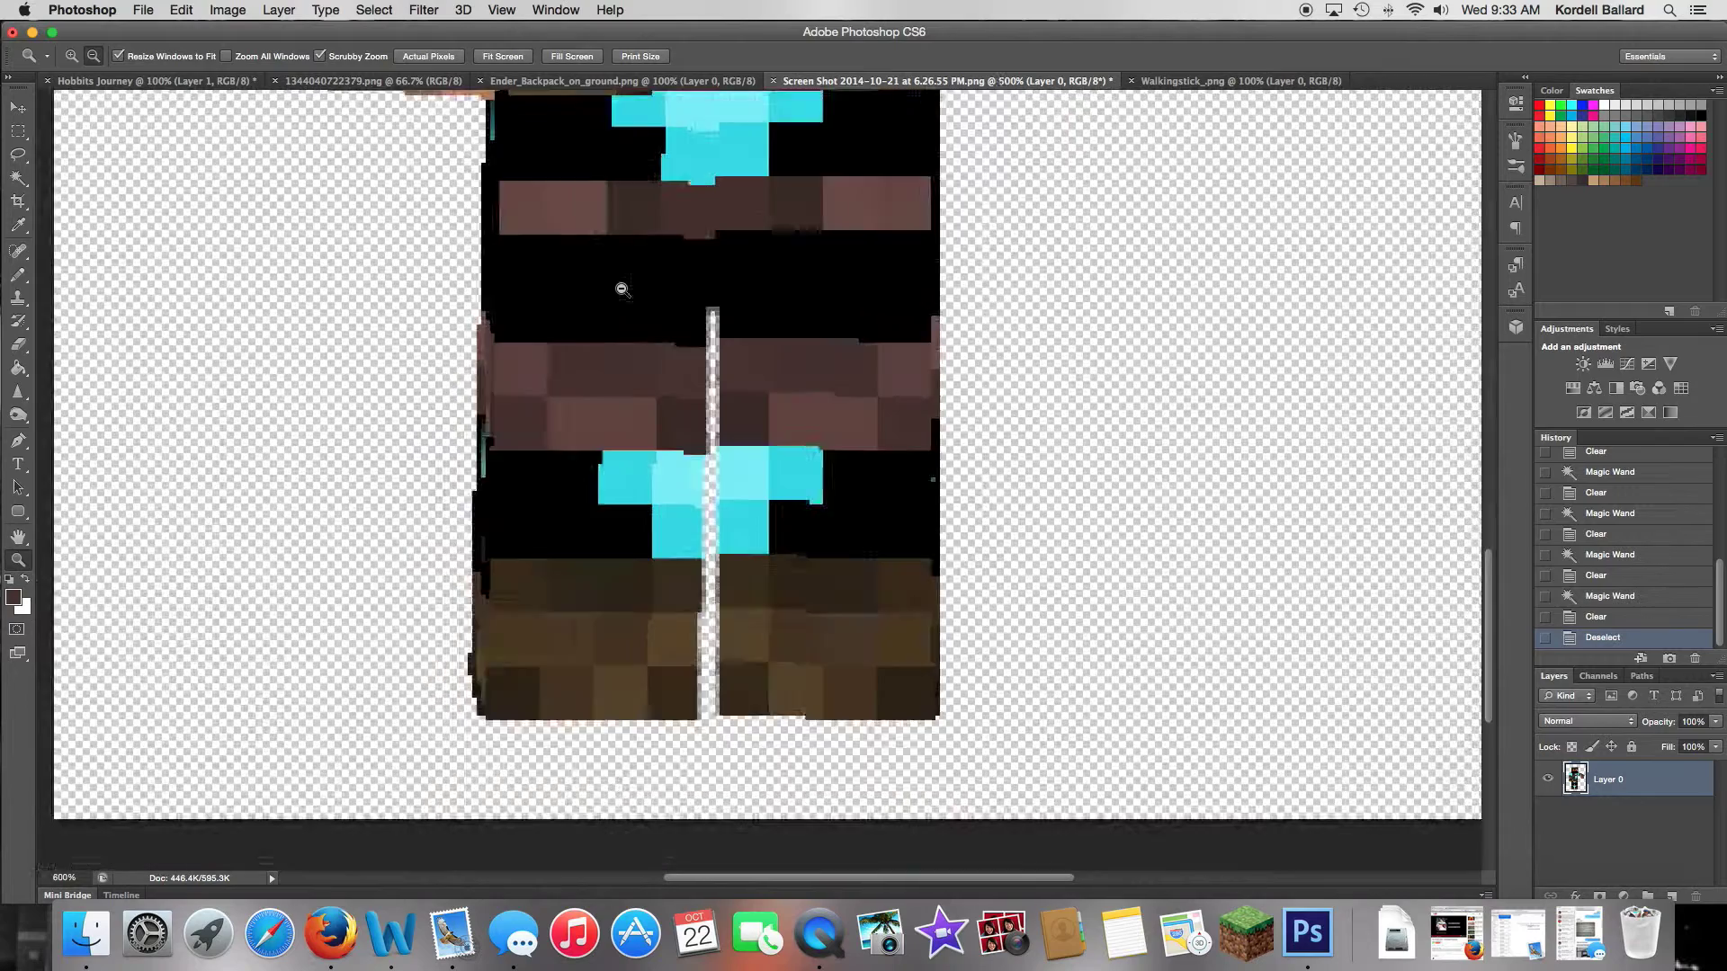
pyautogui.moveTo(621, 288); pyautogui.dragTo(749, 671)
pyautogui.click(19, 110)
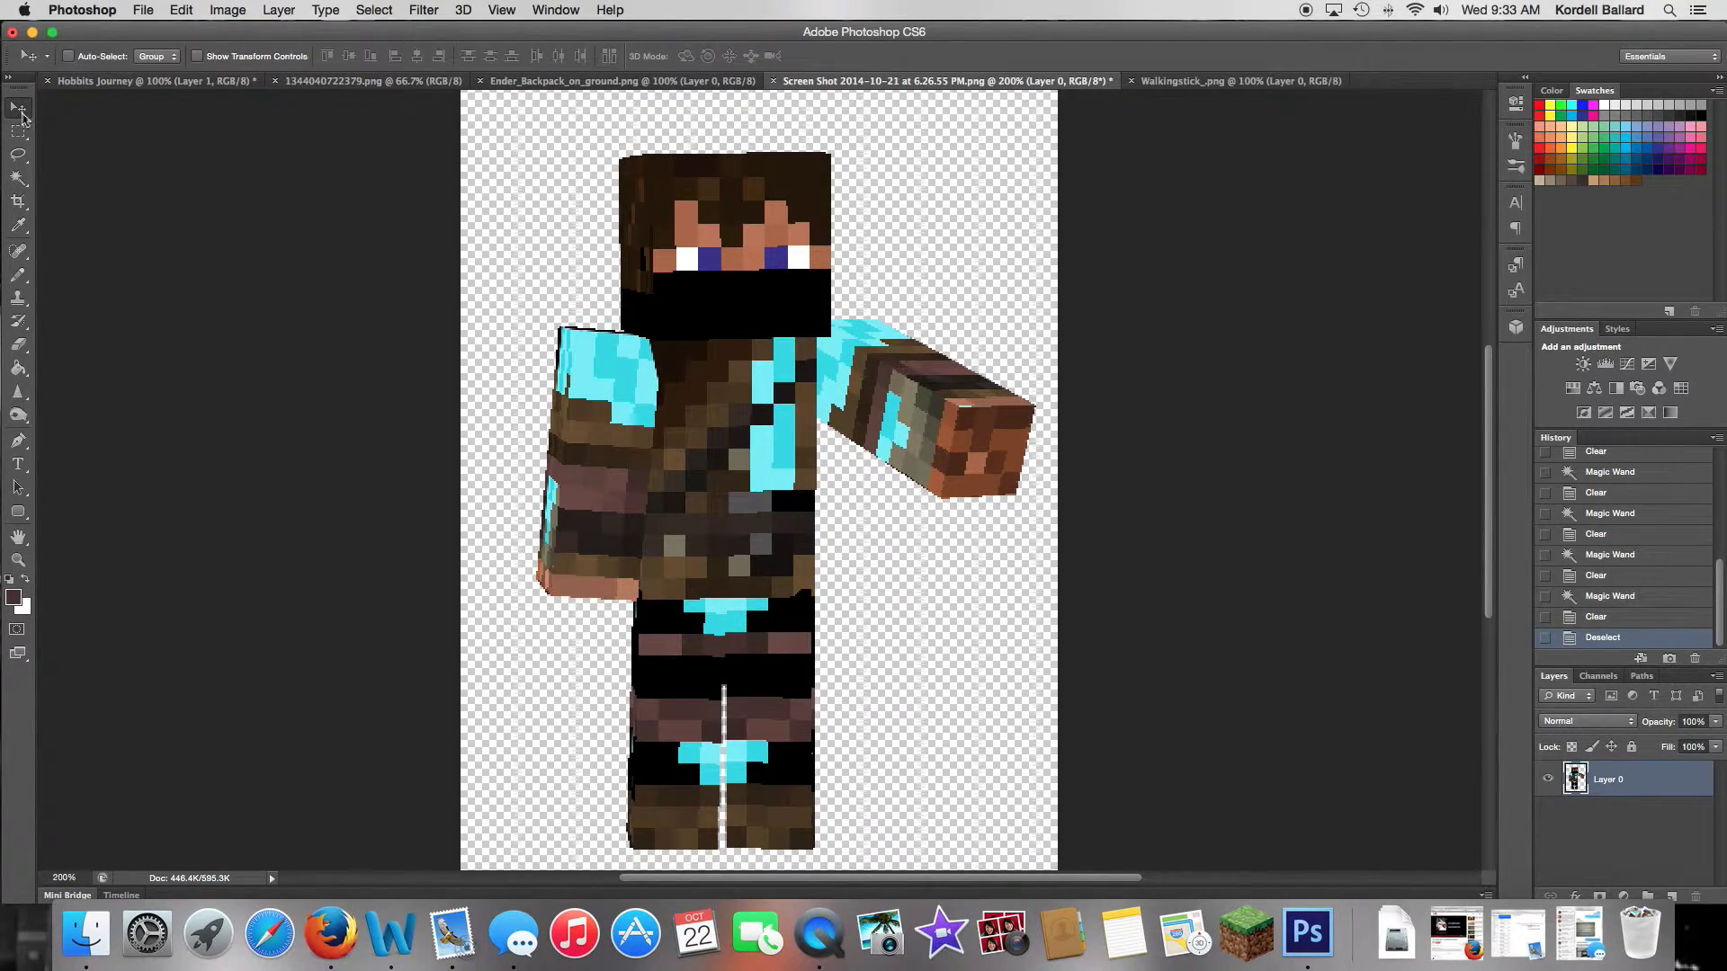
pyautogui.moveTo(791, 502); pyautogui.dragTo(517, 571)
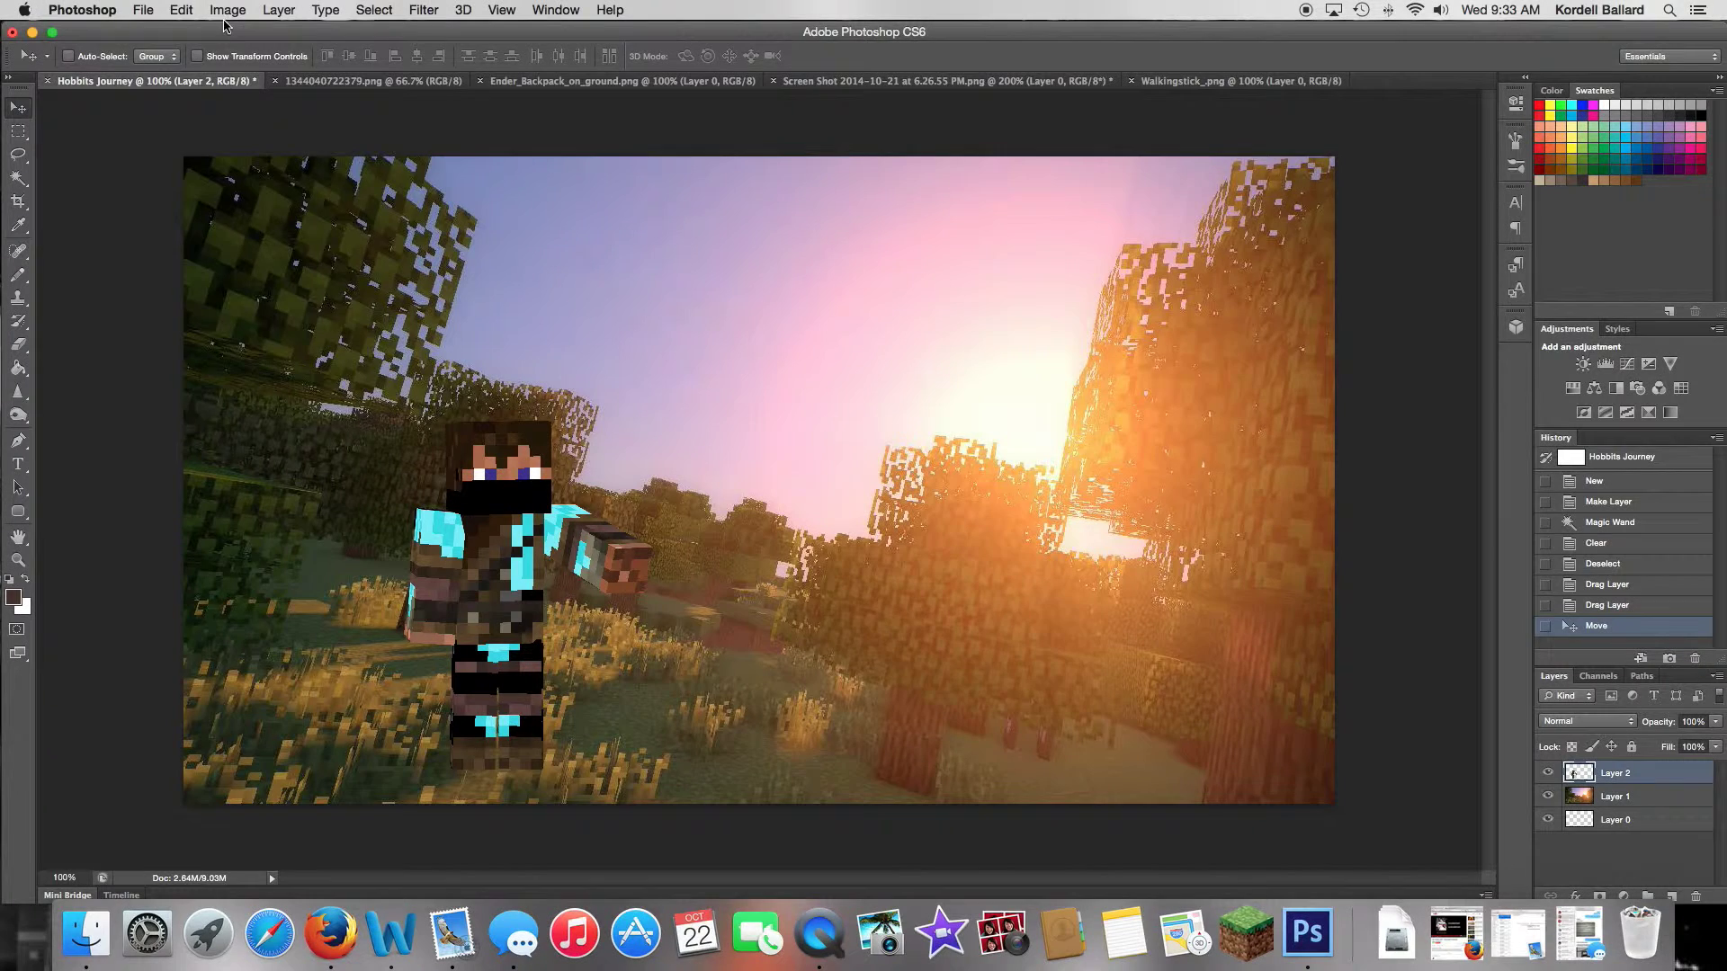
# Step: Start a Scale transform on the character layer in Hobbits Journey
pyautogui.click(225, 13)
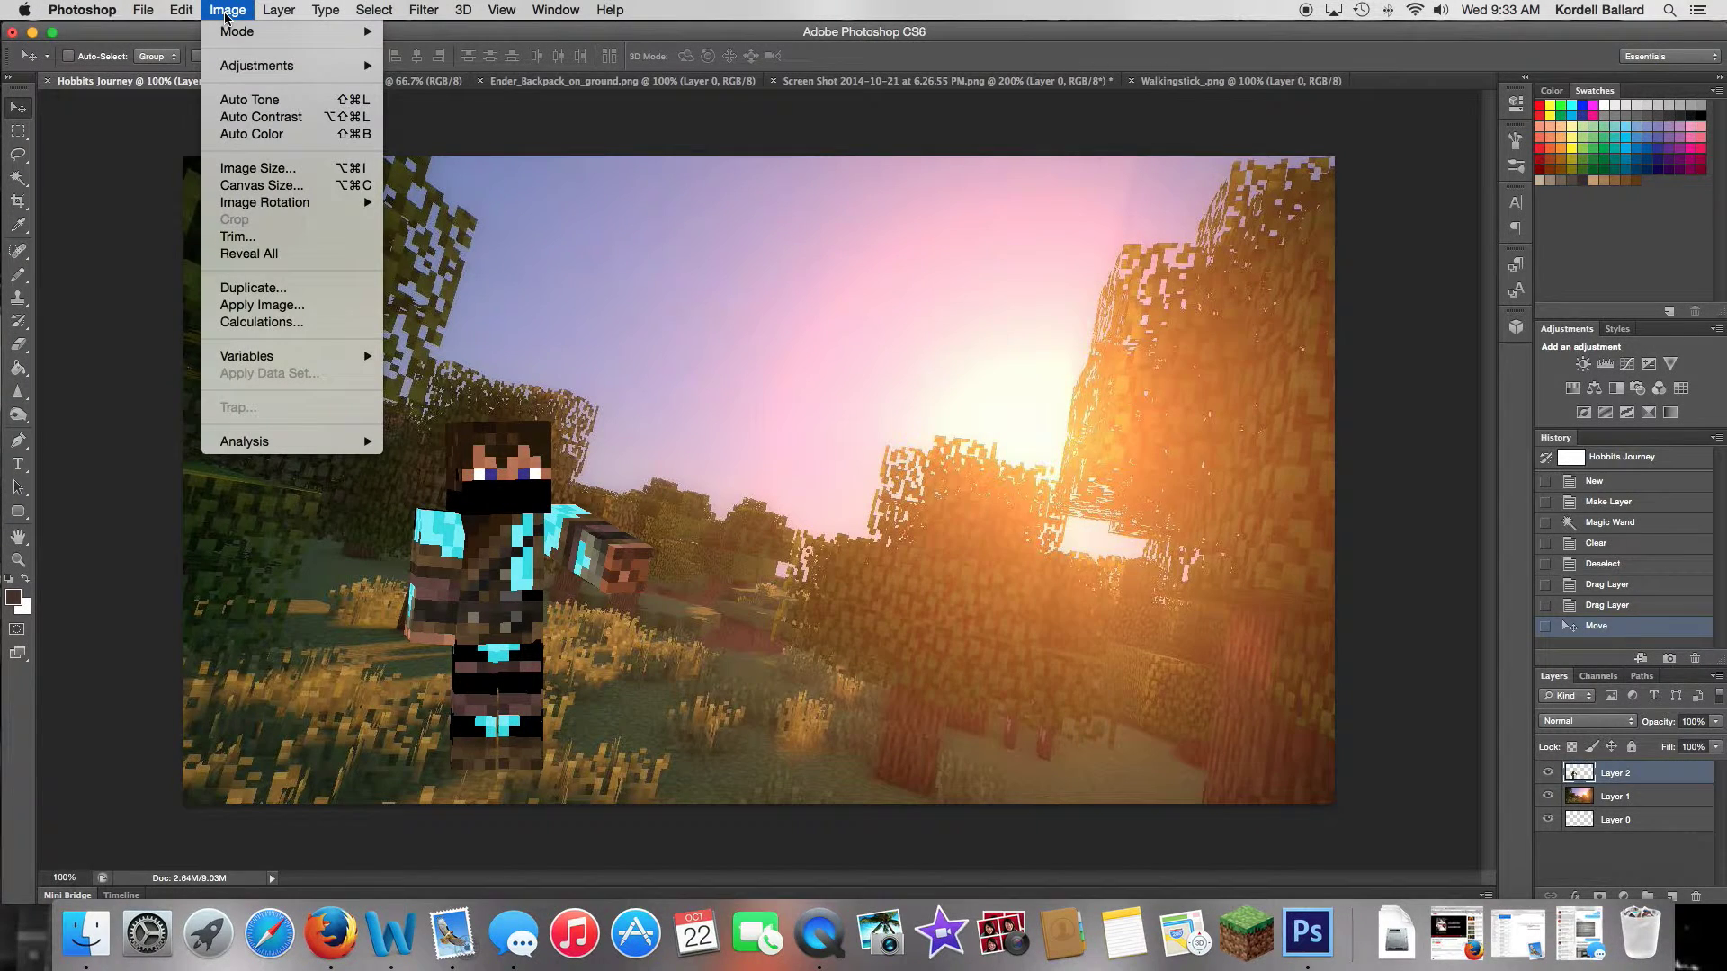
pyautogui.moveTo(143, 13)
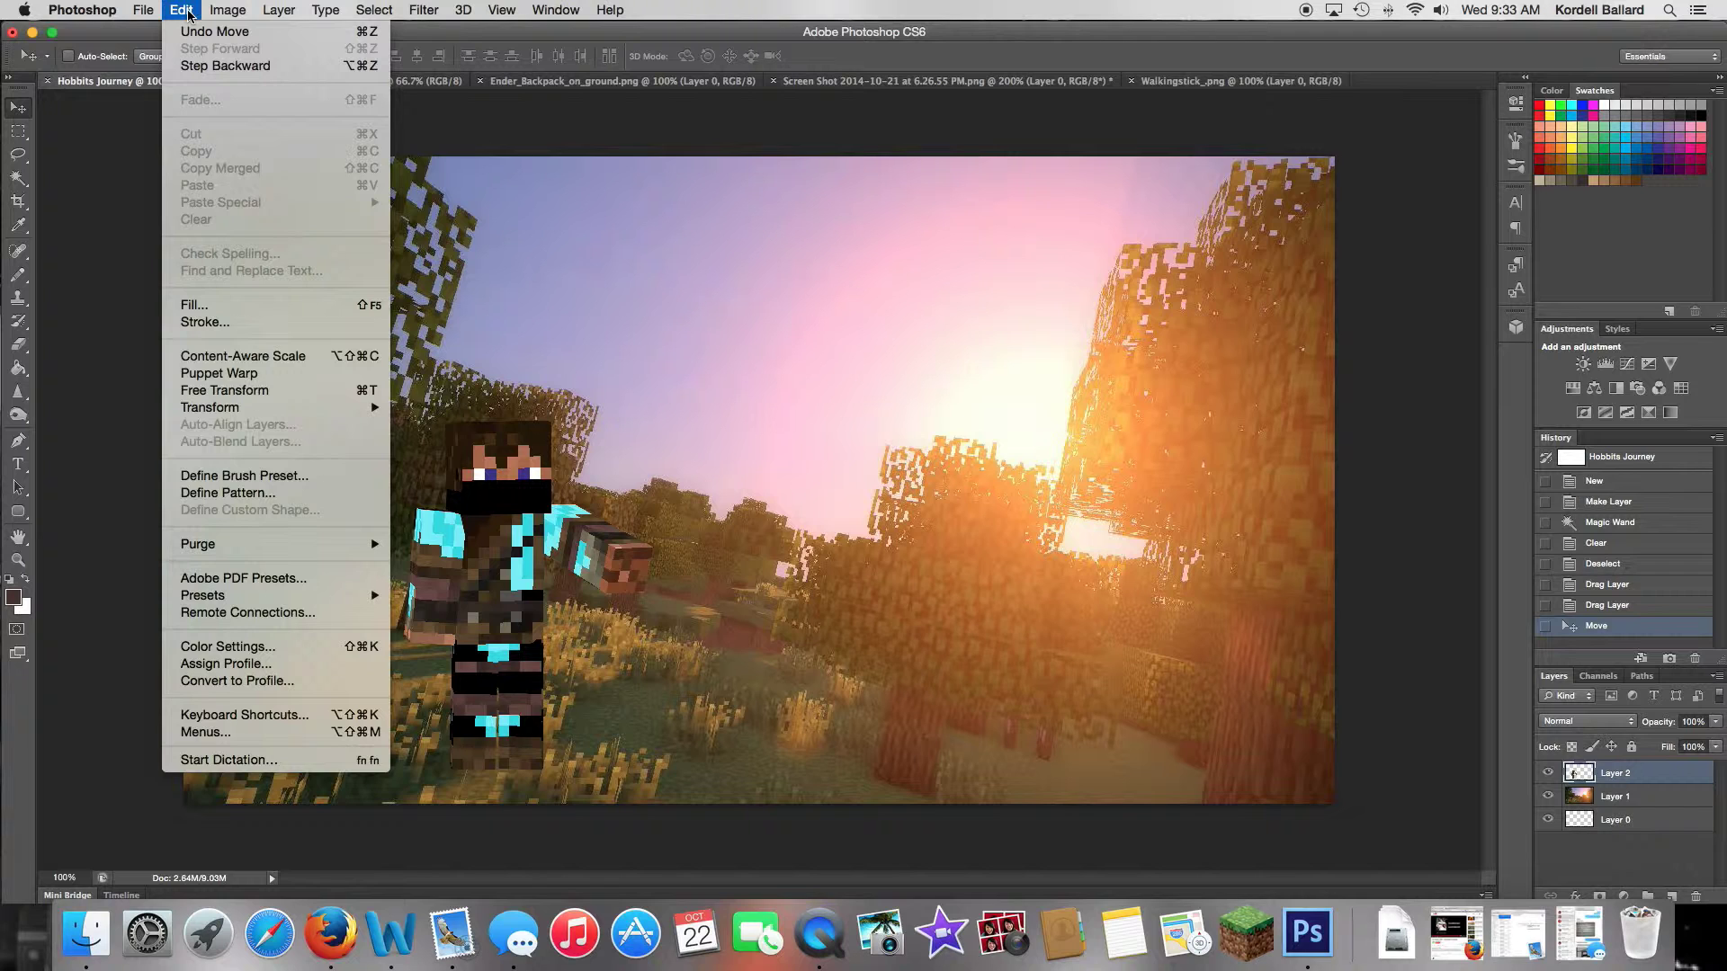
pyautogui.moveTo(215, 412)
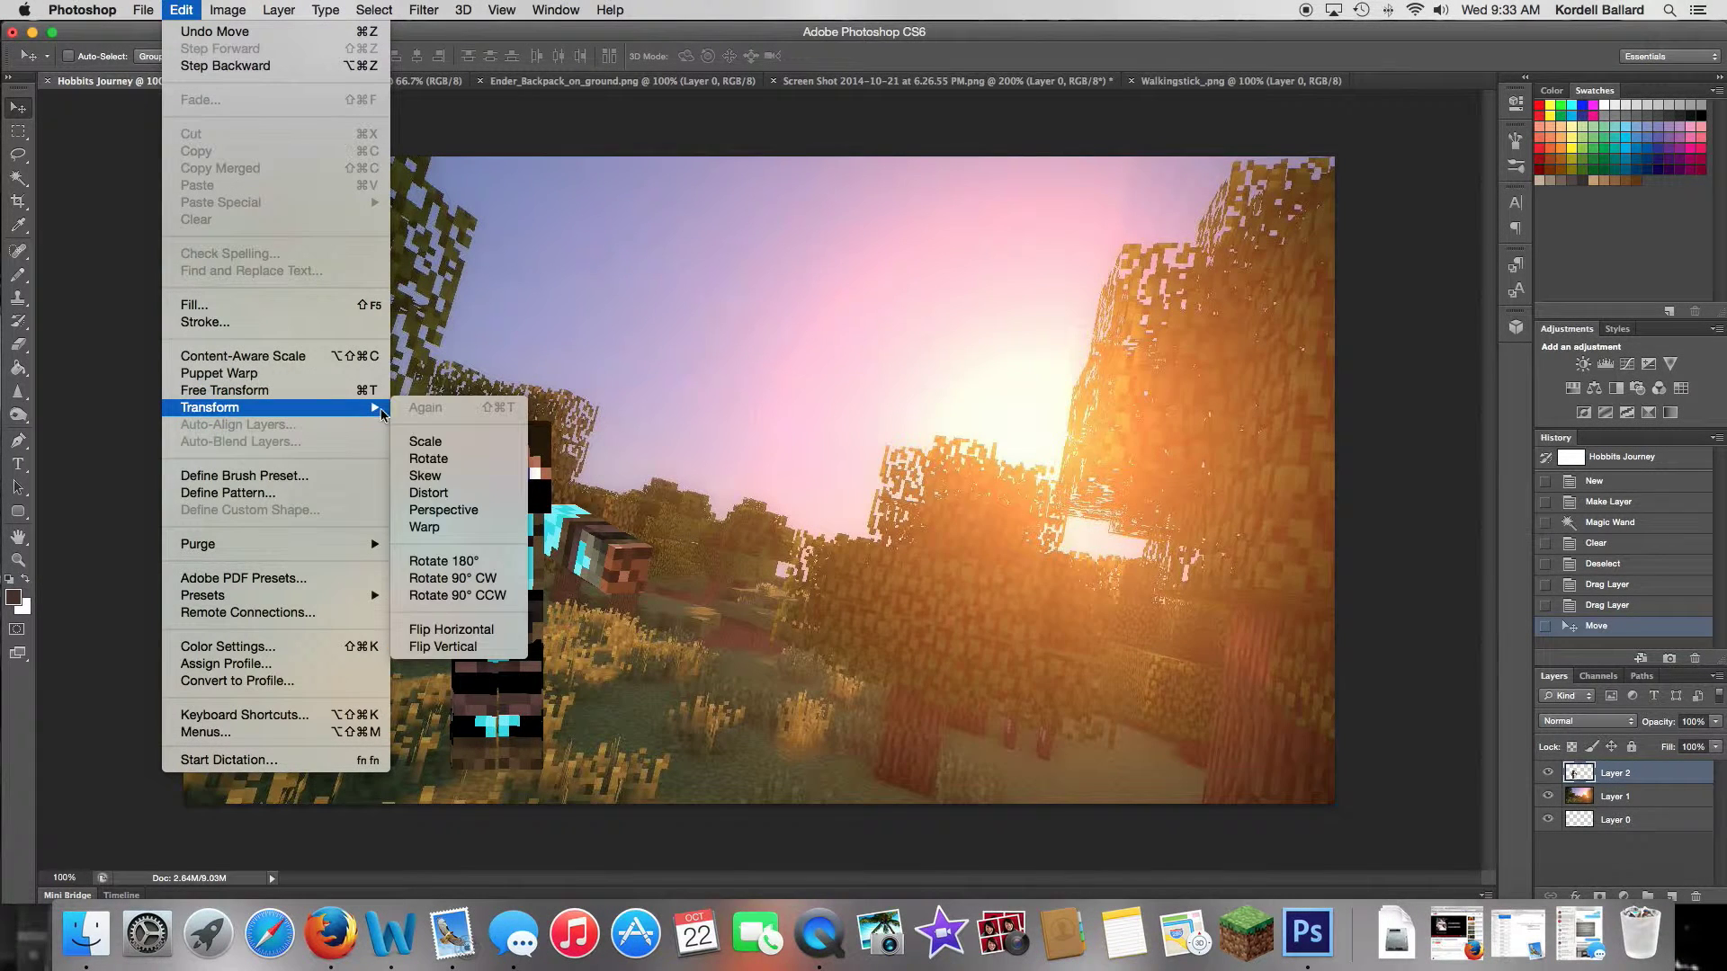
pyautogui.click(423, 442)
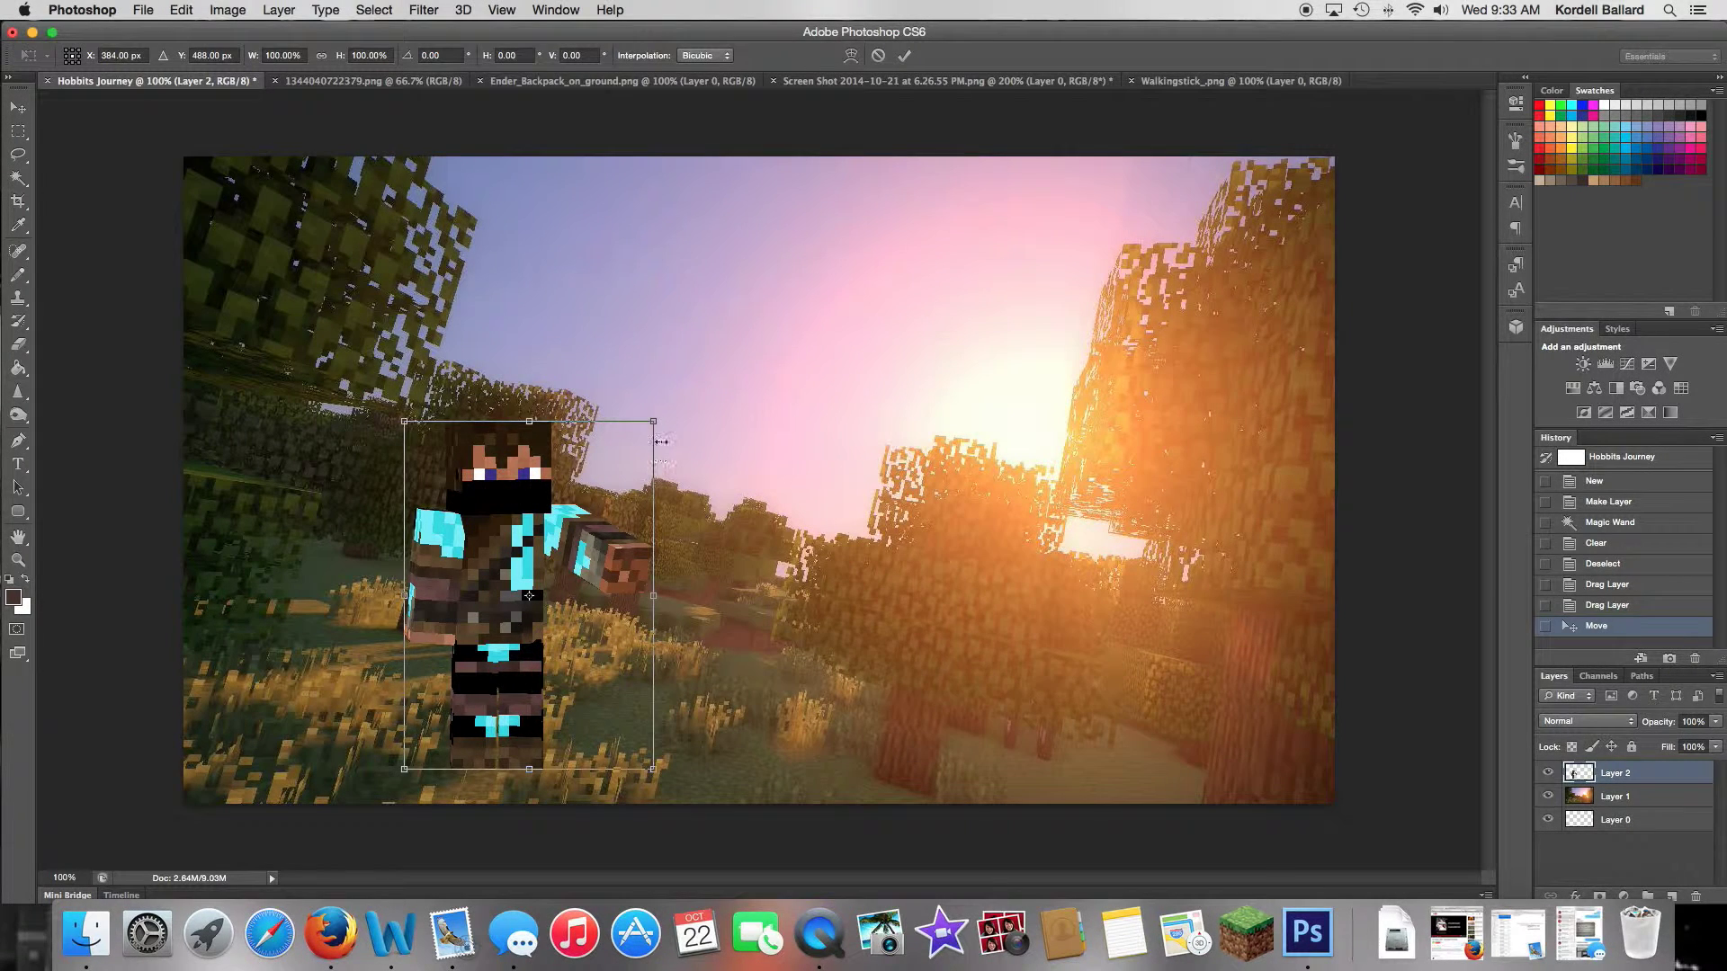
# Step: Try resizing the character freely from its upper corner without constraining its proportions, and undo each attempt
pyautogui.moveTo(658, 419); pyautogui.dragTo(910, 11)
pyautogui.press('super+z')
pyautogui.moveTo(903, 465); pyautogui.dragTo(851, 522)
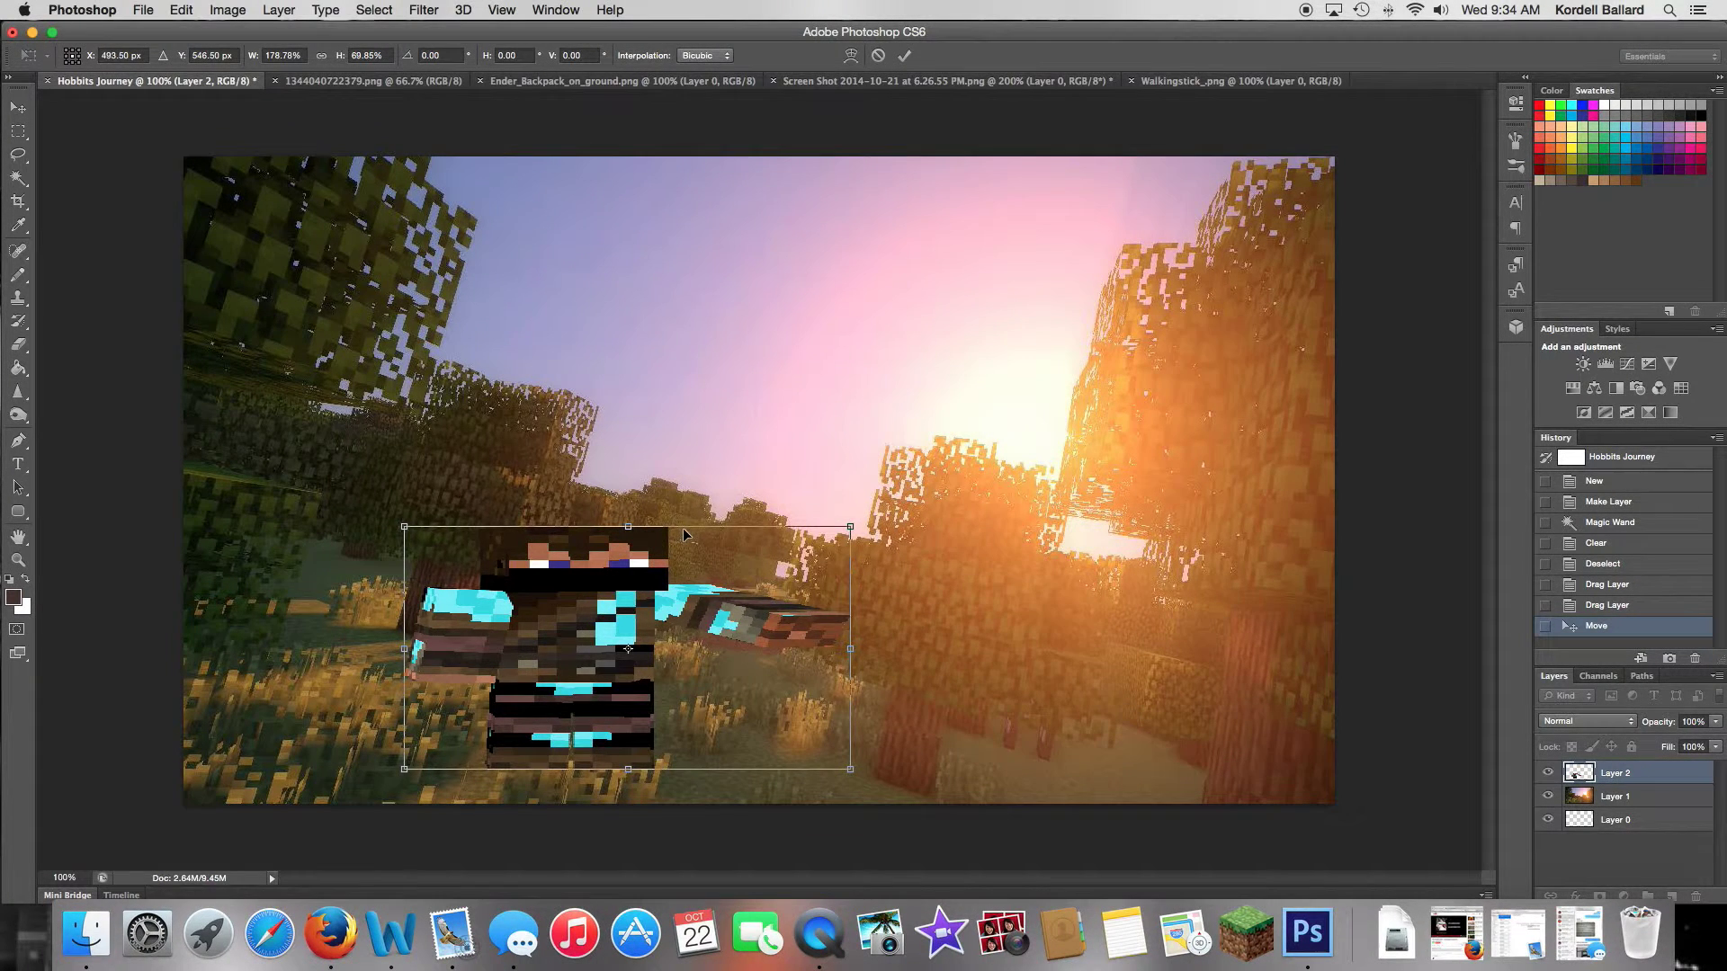
pyautogui.press('super+z')
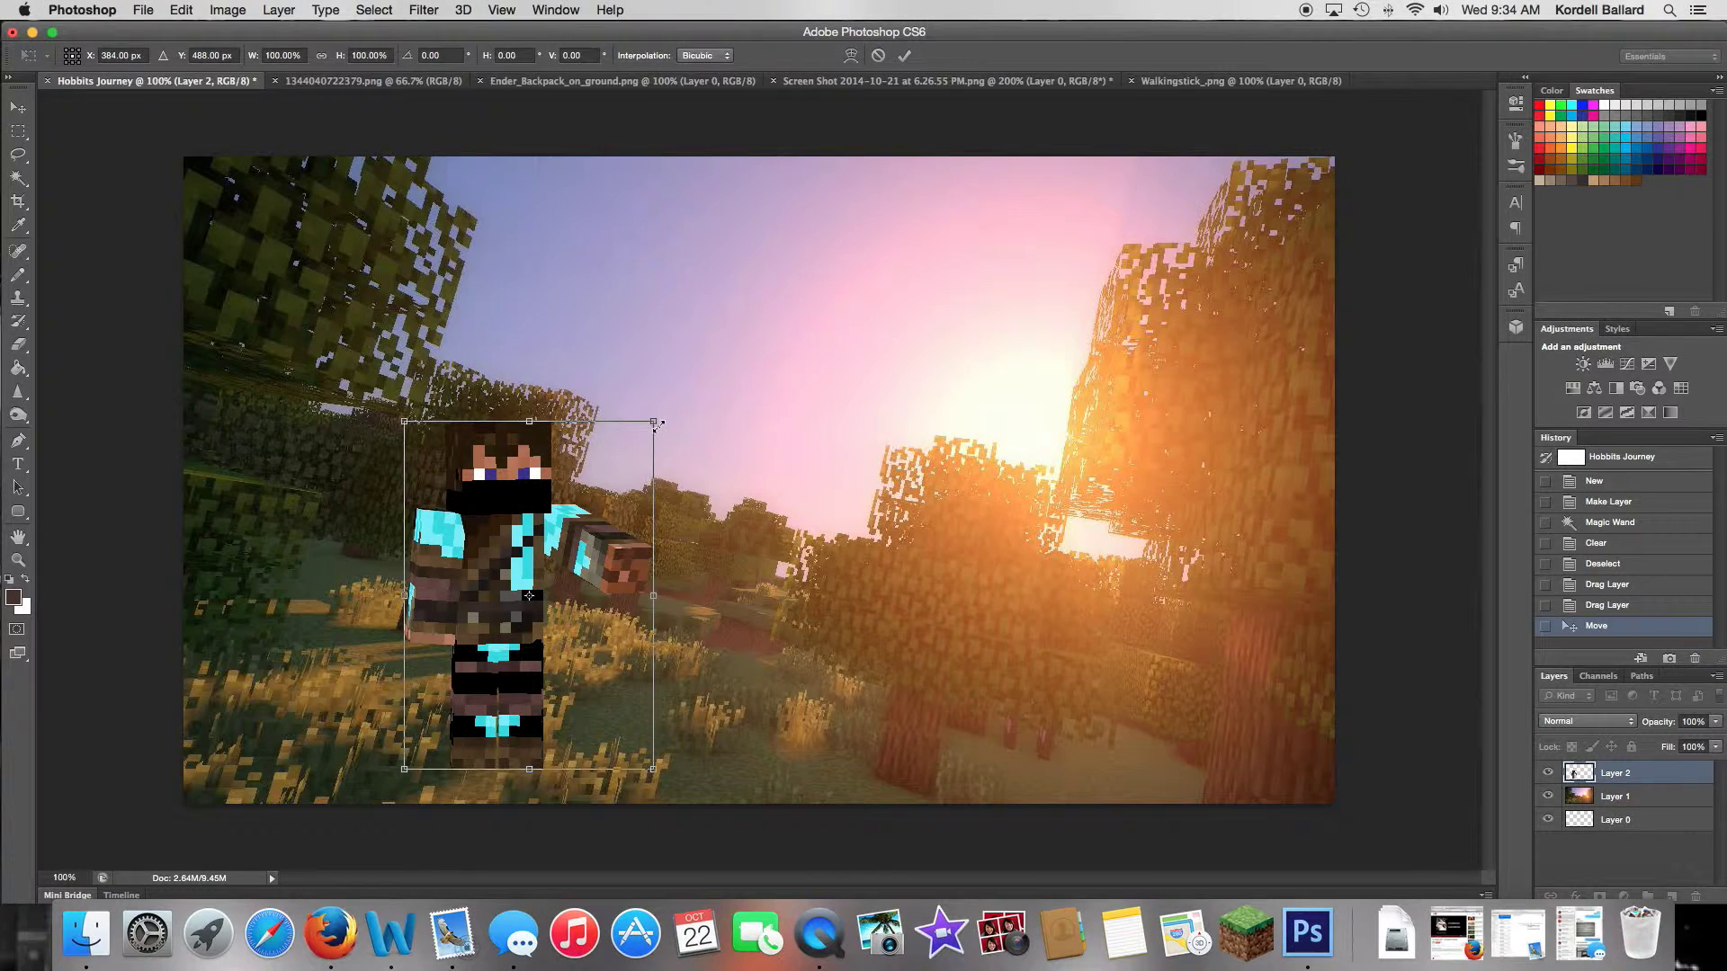
# Step: Scale the character proportionally to about 147% and place it on the left side with its feet at the image's lower edge
pyautogui.moveTo(657, 417); pyautogui.dragTo(801, 273)
pyautogui.moveTo(597, 376); pyautogui.dragTo(626, 429)
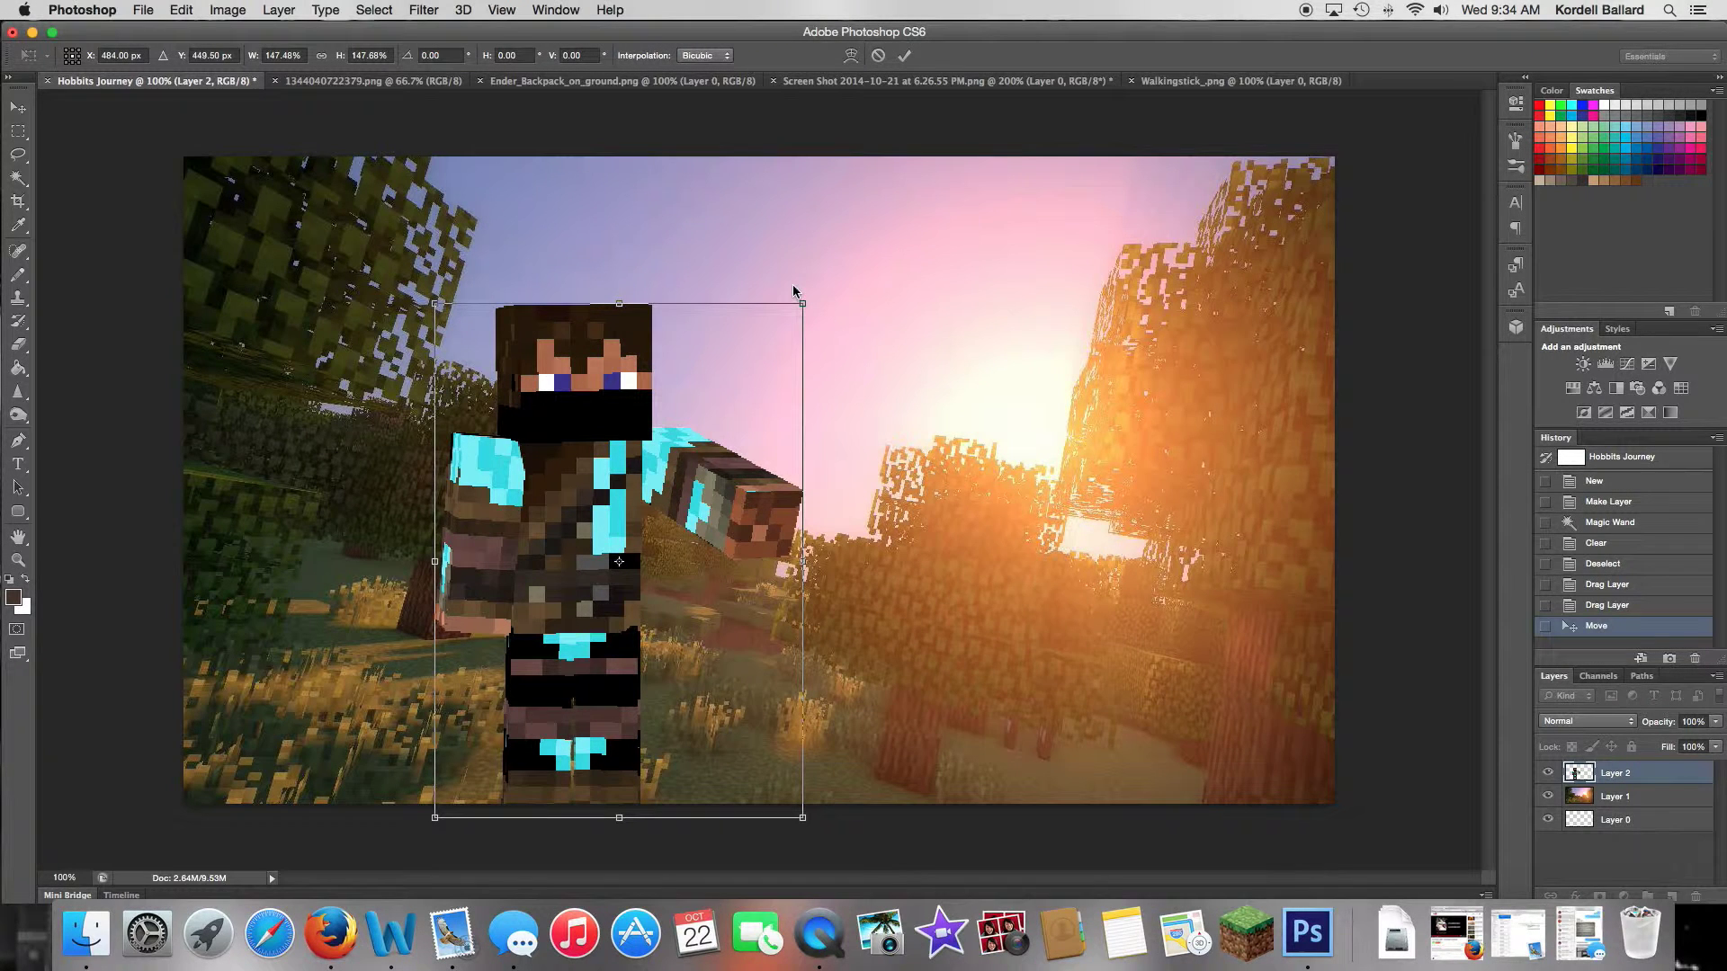
pyautogui.press('Return')
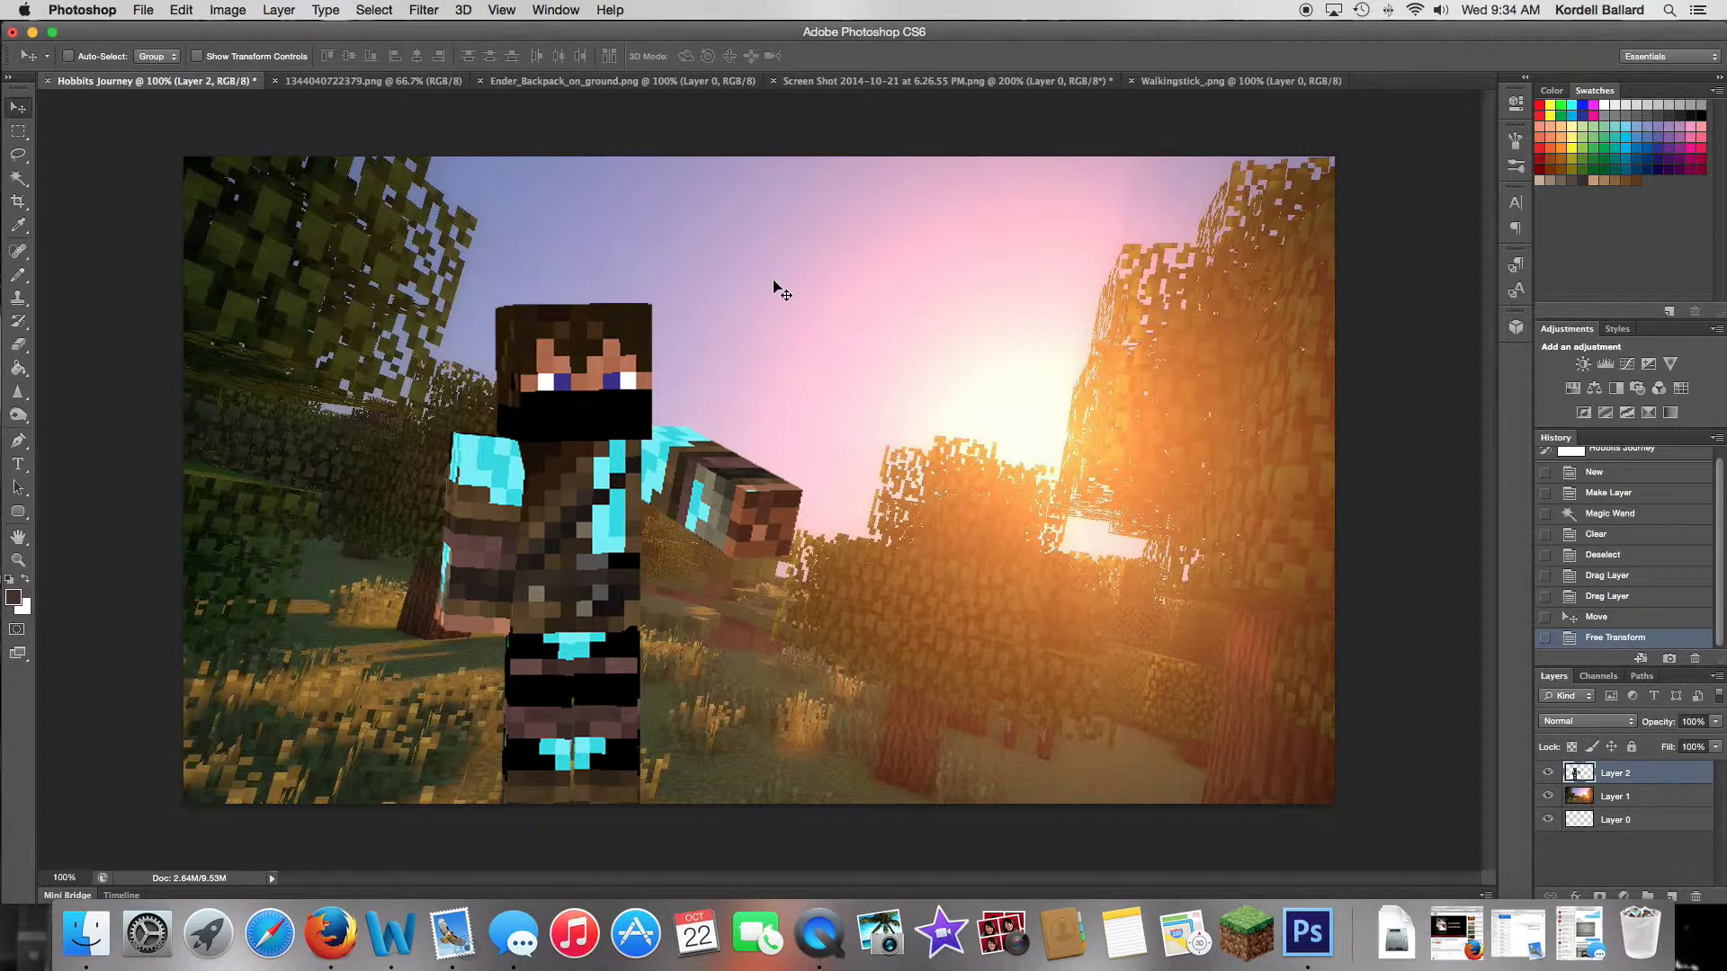
# Step: Rotate the character layer about 7° clockwise with Free Transform and nudge it slightly sideways
pyautogui.press('super+t')
pyautogui.moveTo(820, 290)
pyautogui.mouseDown()
pyautogui.moveTo(880, 341)
pyautogui.moveTo(849, 309)
pyautogui.mouseUp()
pyautogui.press('Right')
pyautogui.press('Right')
pyautogui.press('Right')
pyautogui.press('Right')
pyautogui.press('Right')
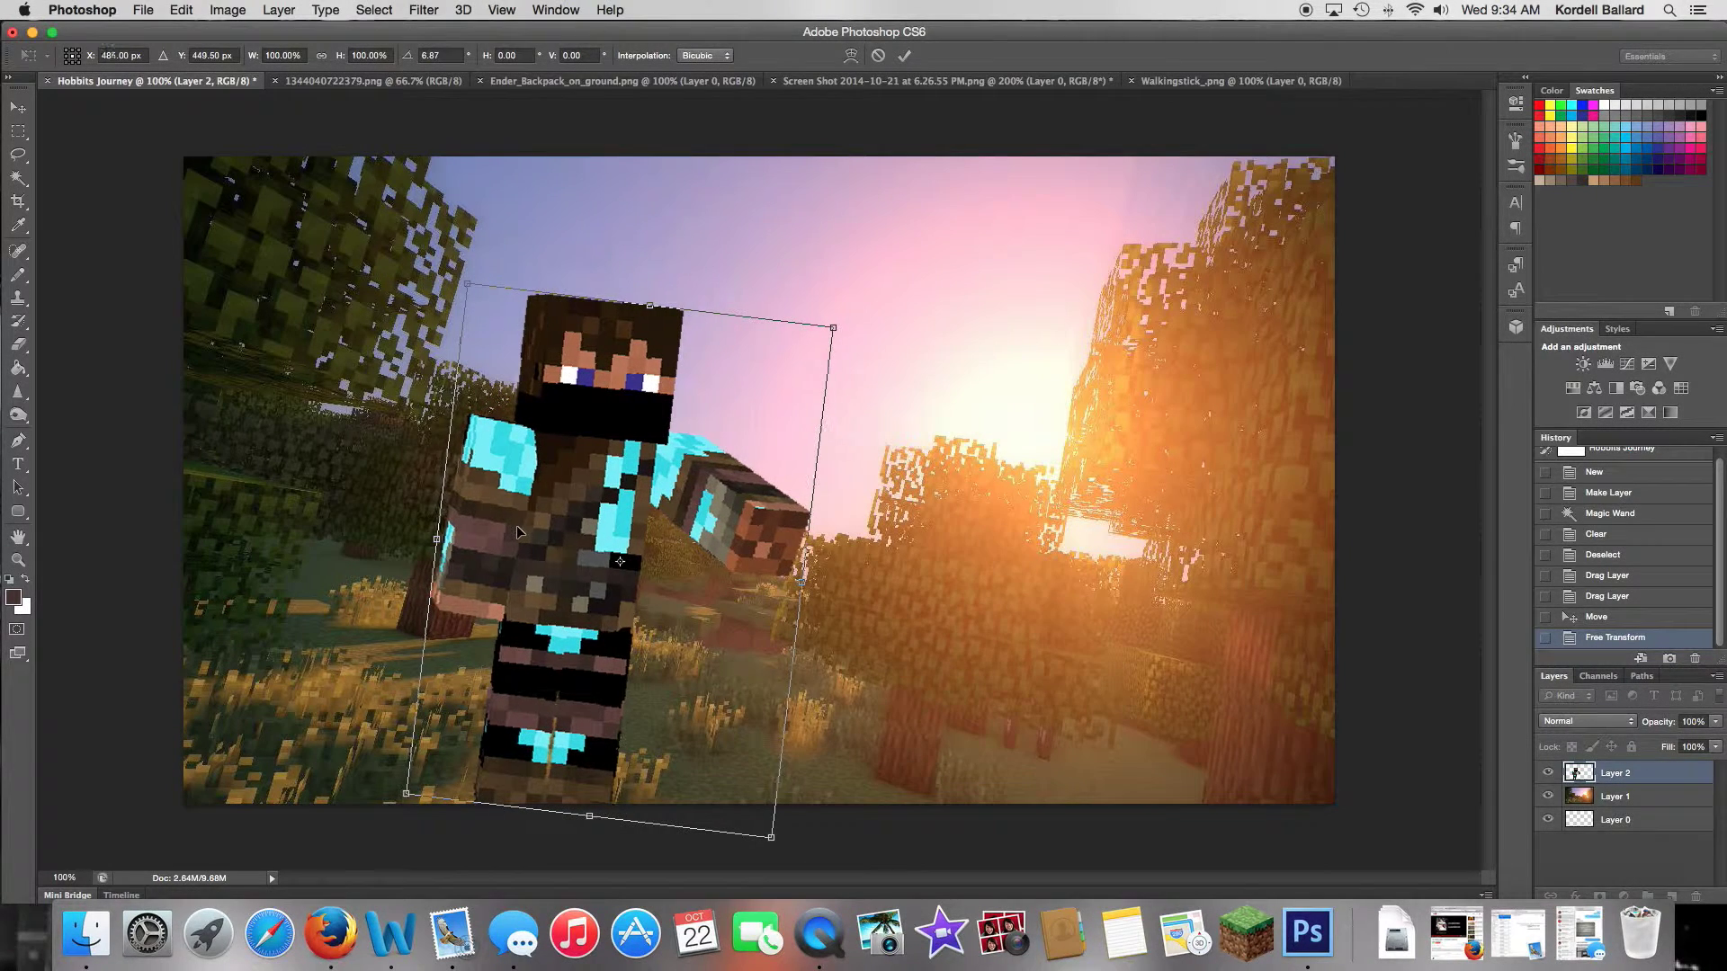
pyautogui.press('Return')
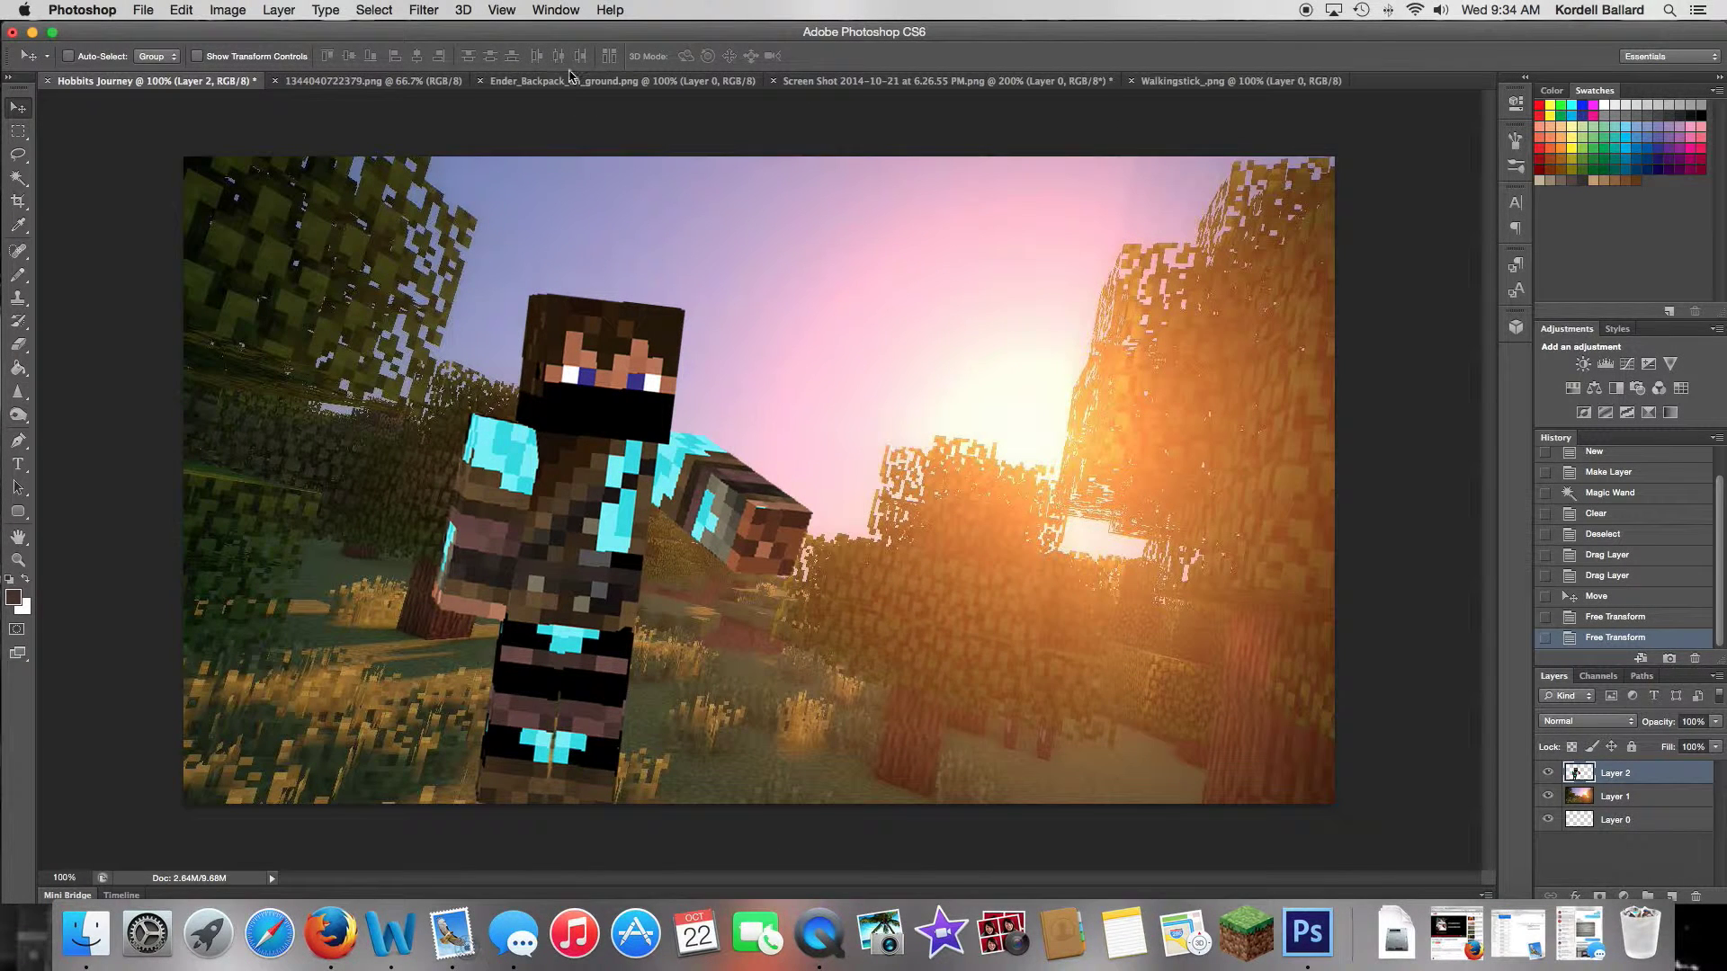
# Step: Close the character screenshot without saving it and bring up Ender_Backpack_on_ground.png
pyautogui.click(775, 82)
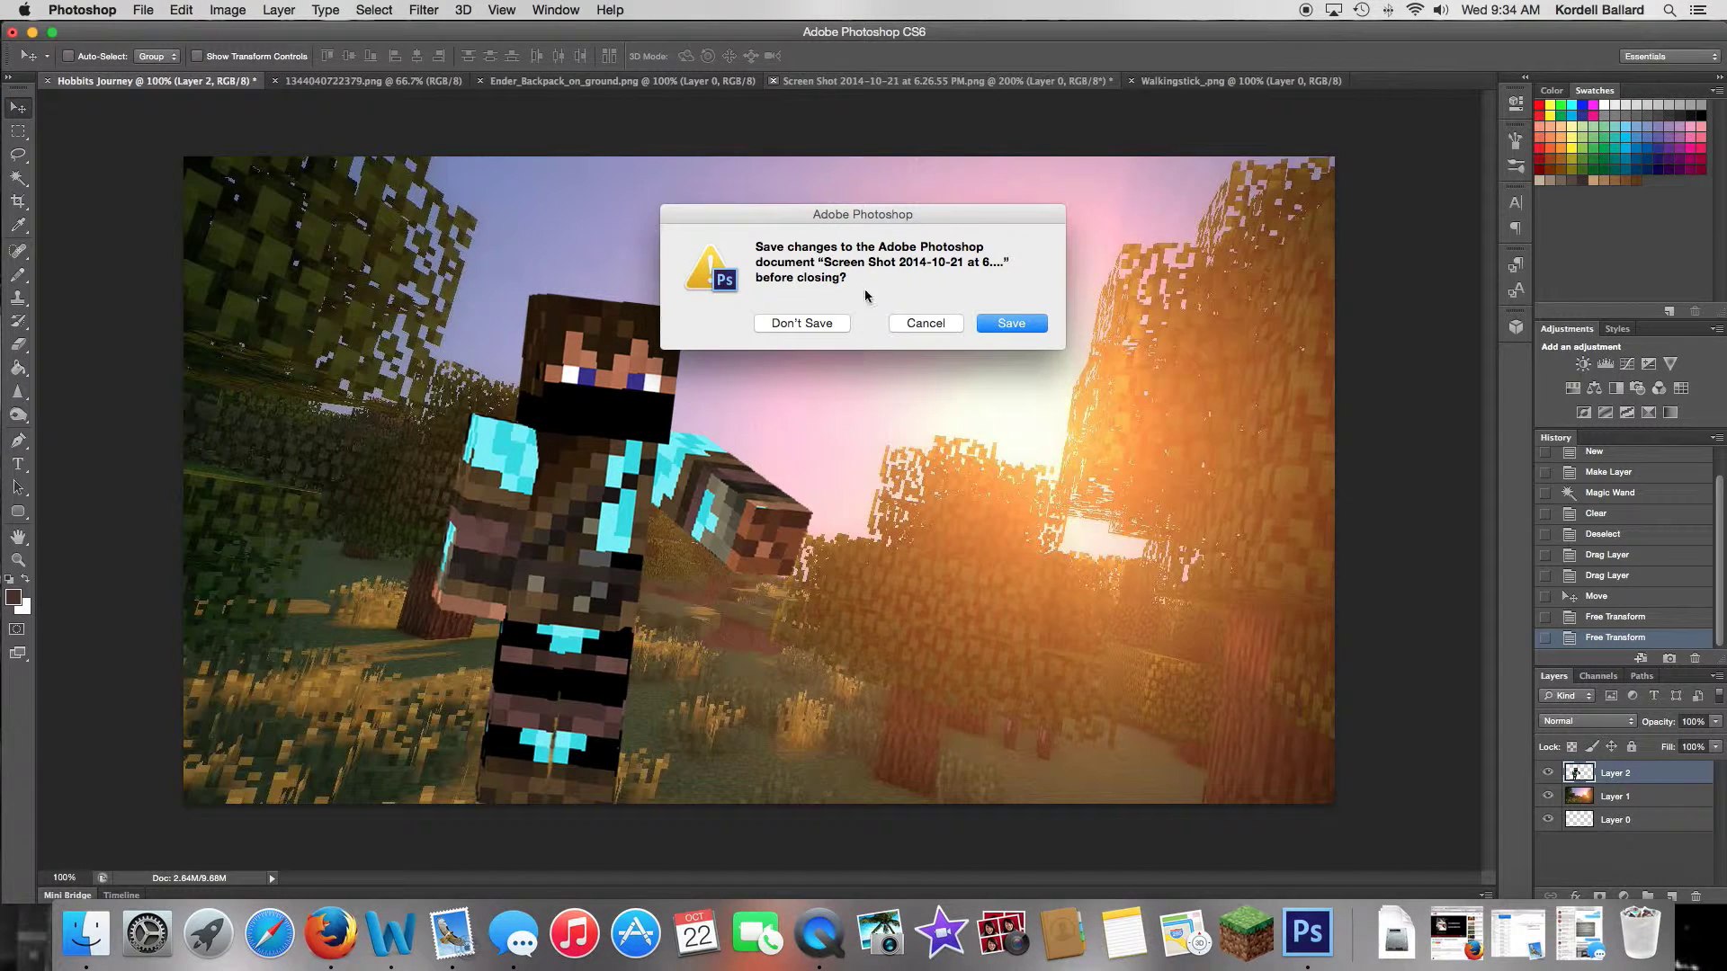
pyautogui.click(792, 322)
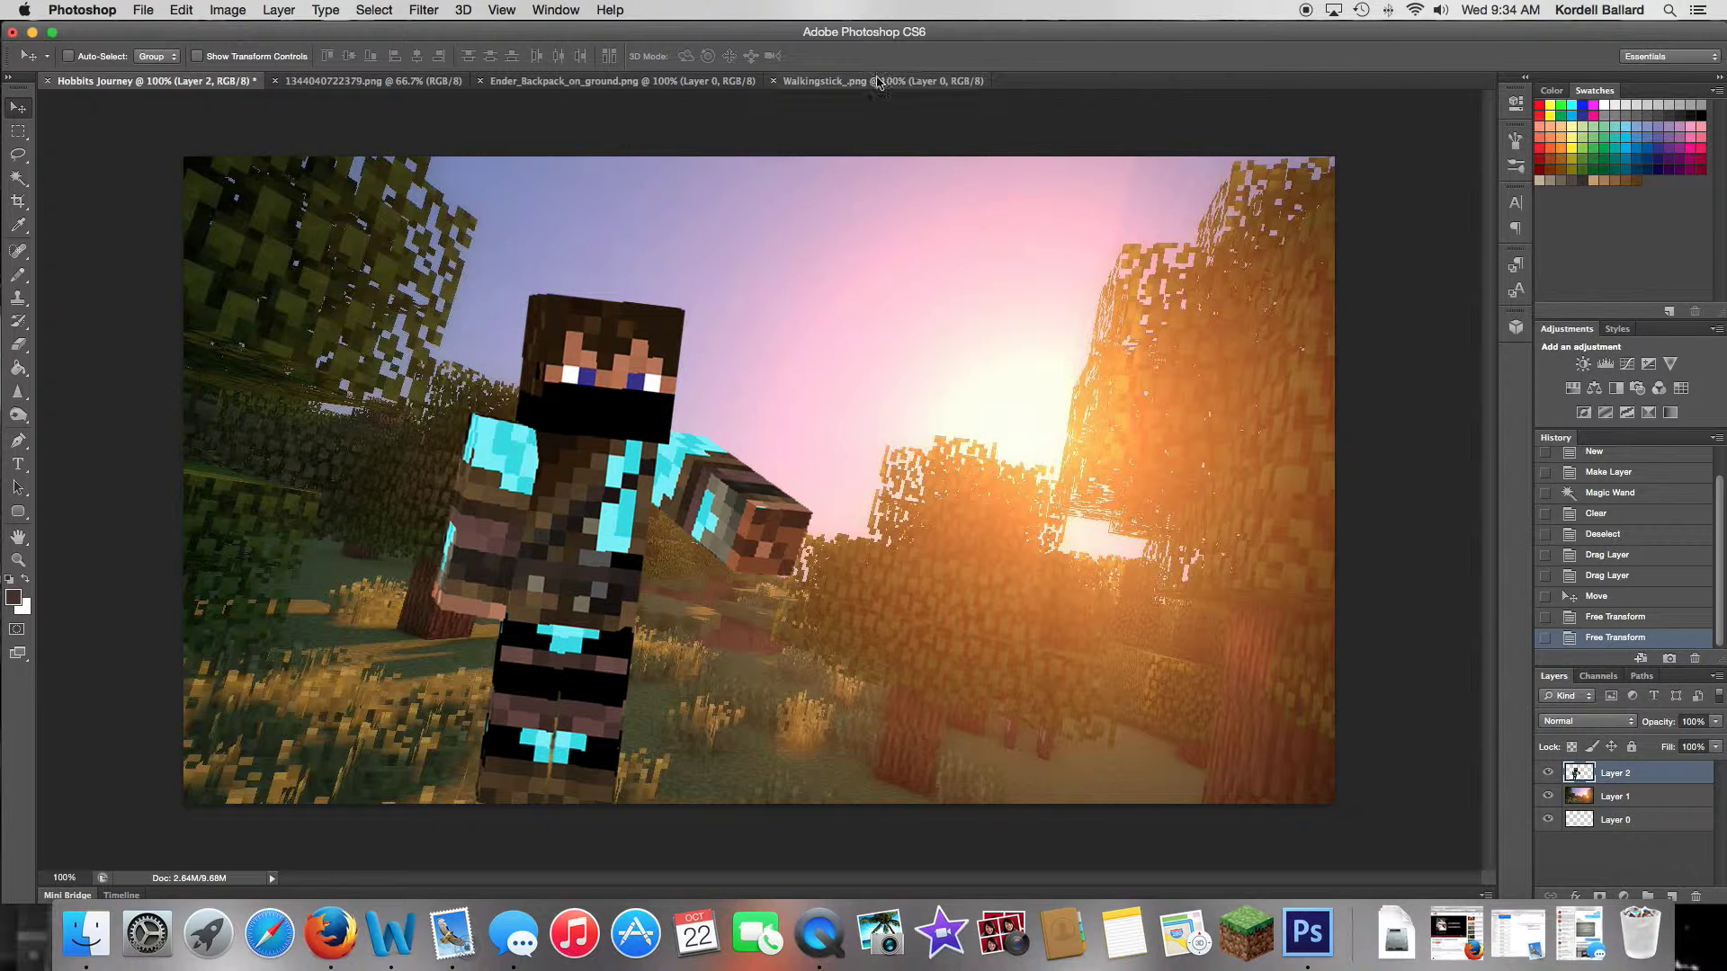
pyautogui.click(636, 82)
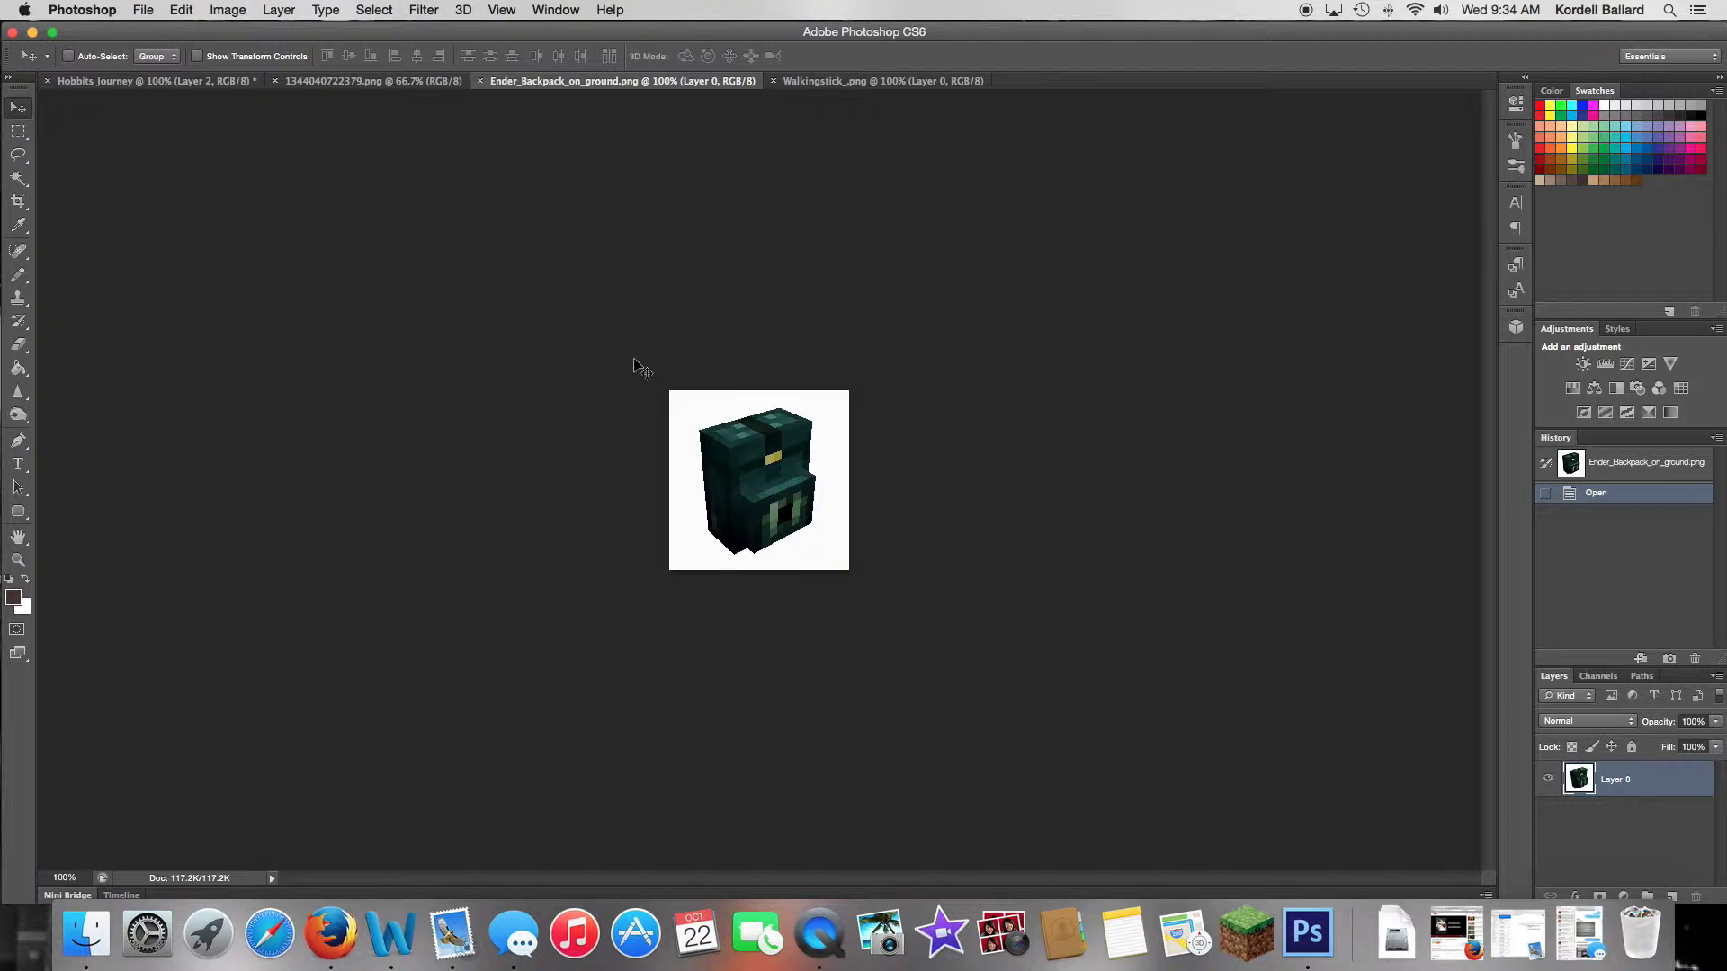
# Step: Delete the white background around the backpack with the Magic Wand at tolerance 32, and deselect
pyautogui.press('z')
pyautogui.click(854, 461)
pyautogui.click(860, 463)
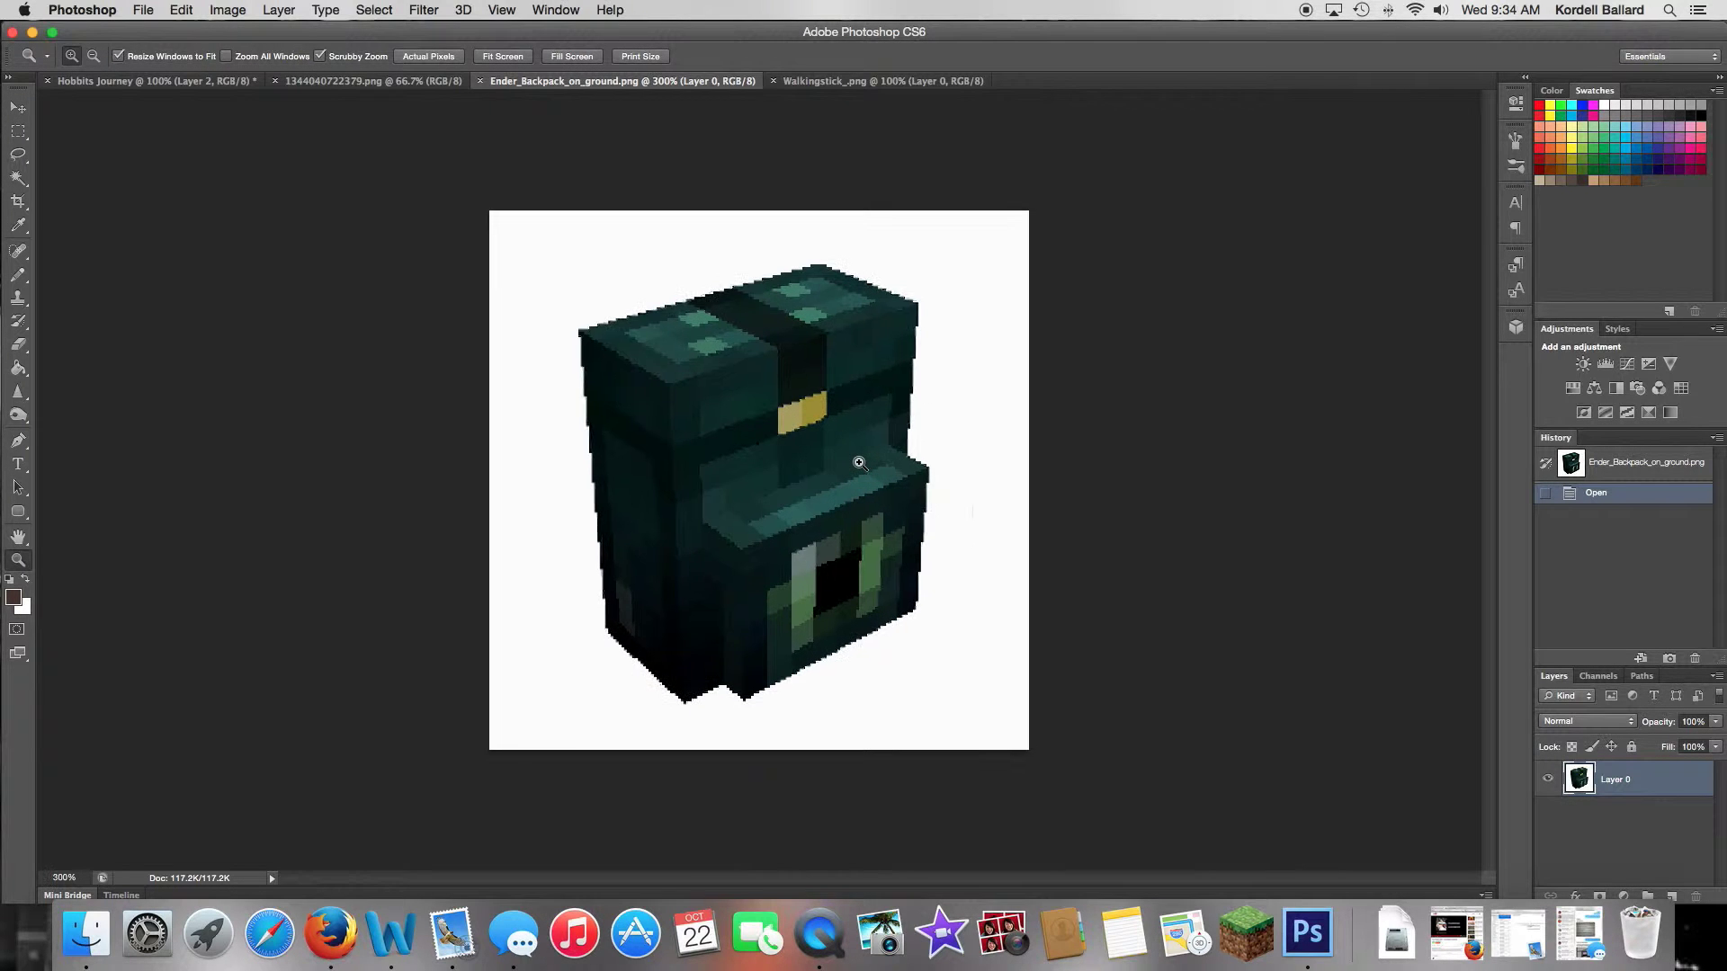
pyautogui.click(18, 179)
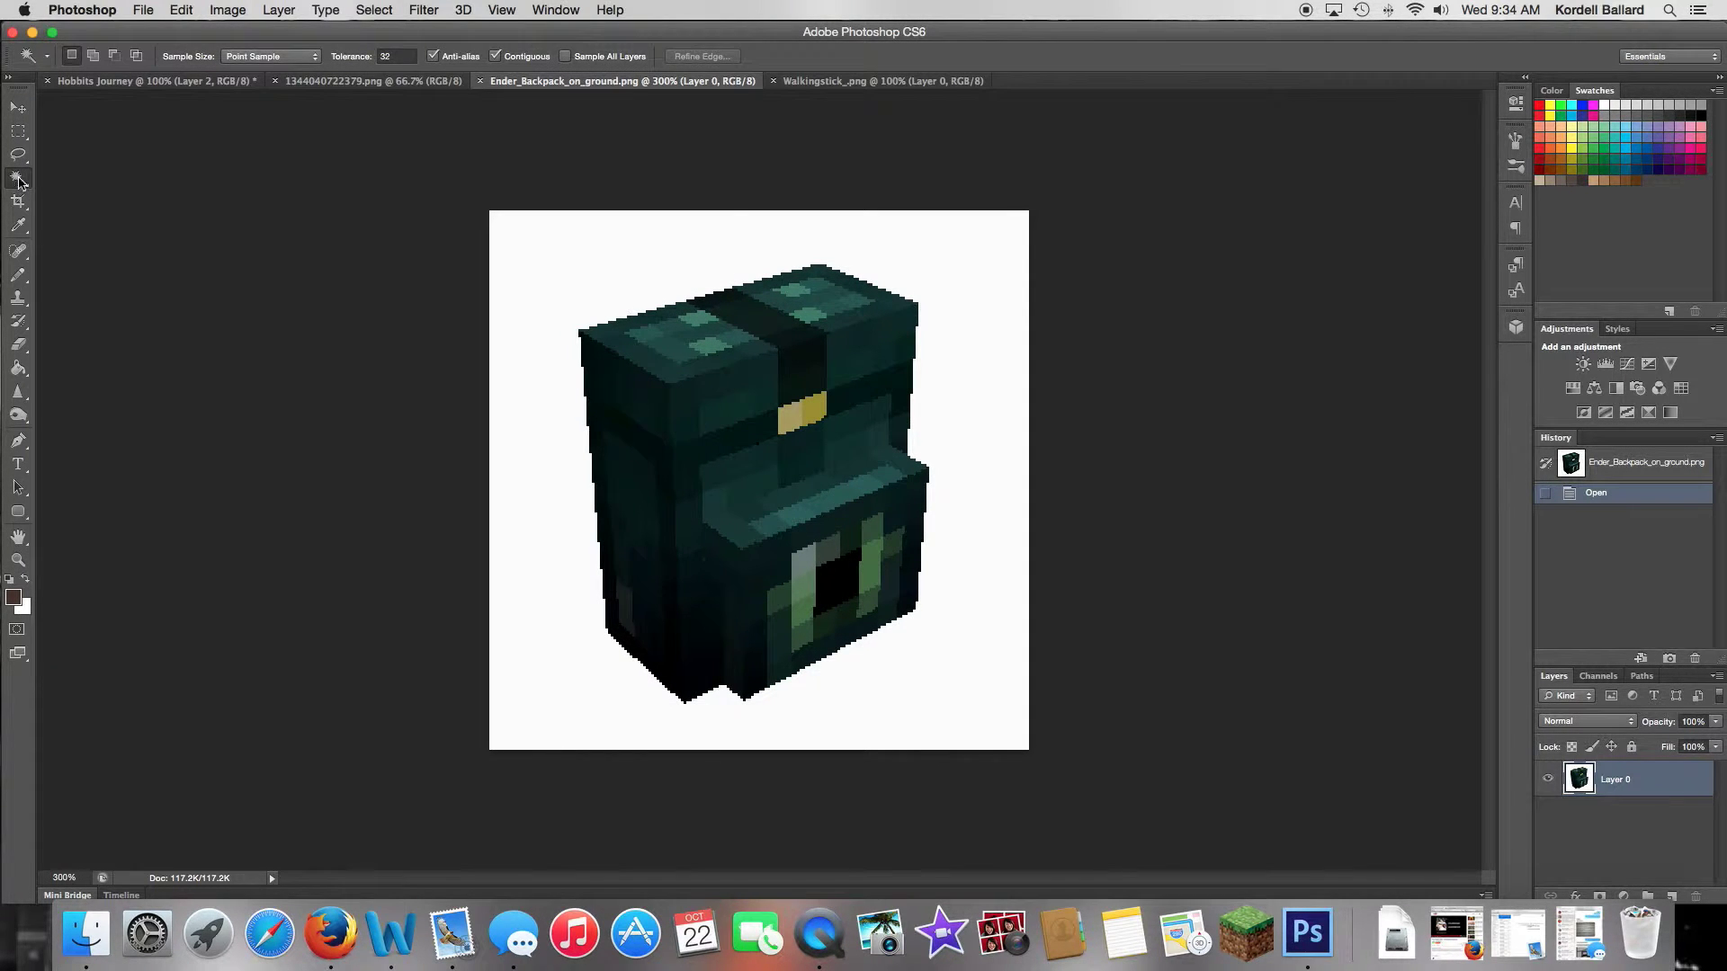
pyautogui.click(518, 268)
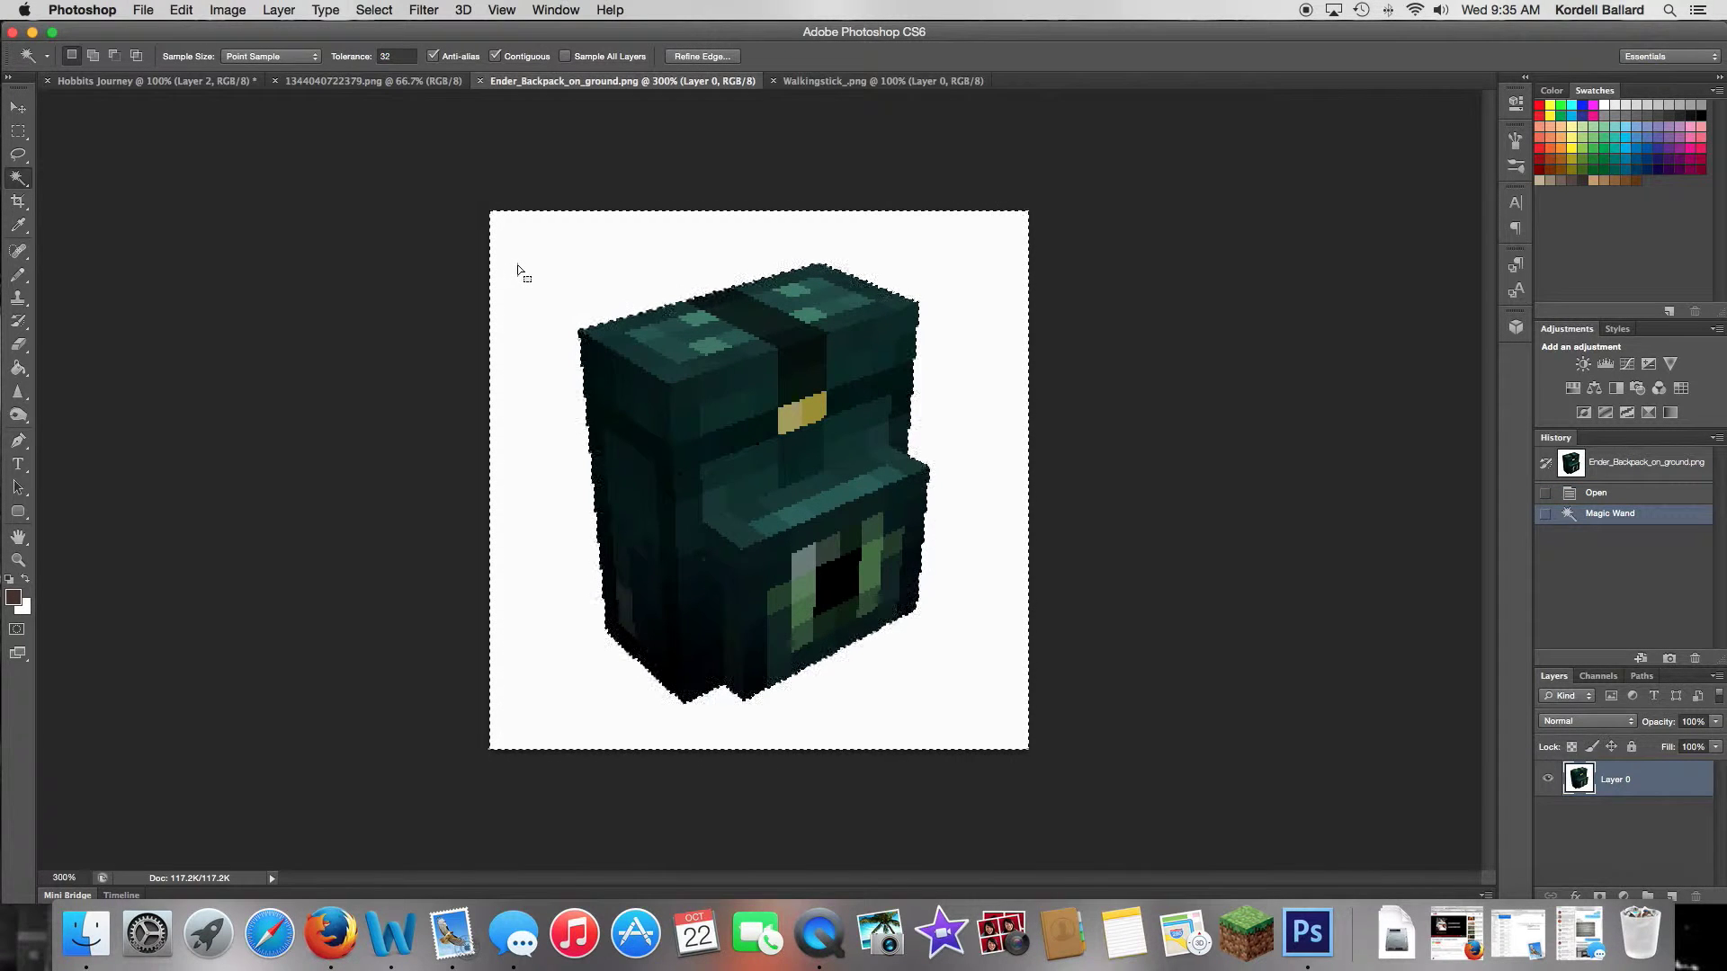
pyautogui.press('Delete')
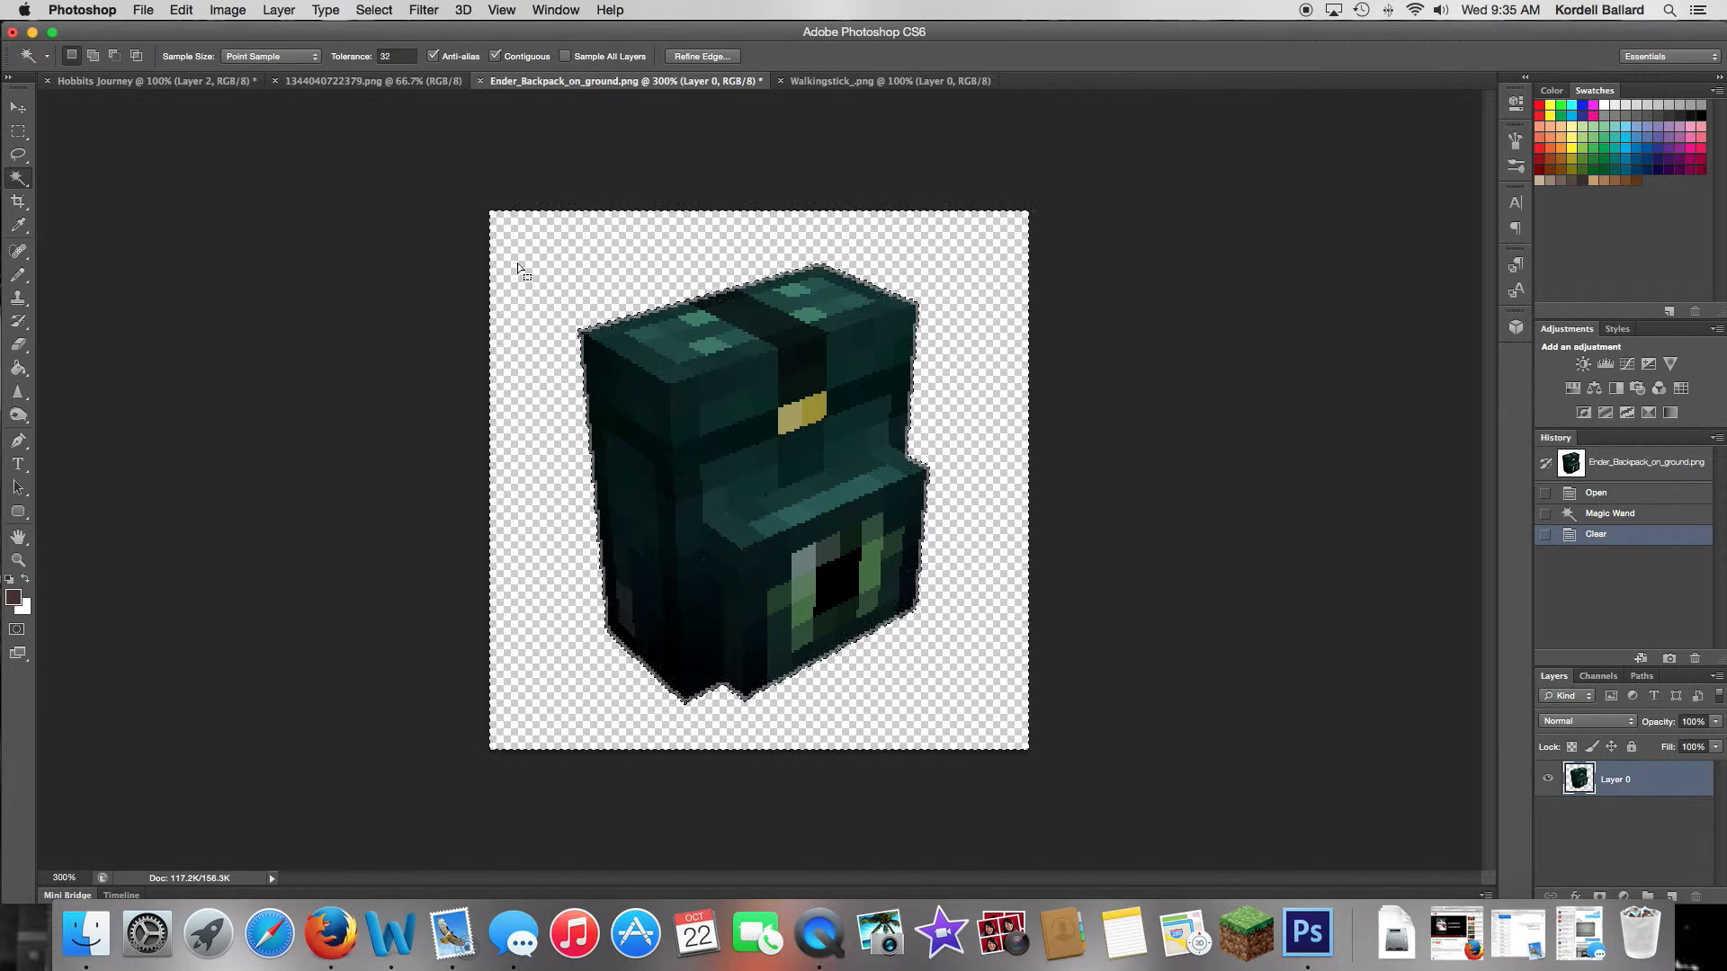
pyautogui.press('super+d')
# Step: Flip the backpack image's canvas horizontally
pyautogui.click(19, 108)
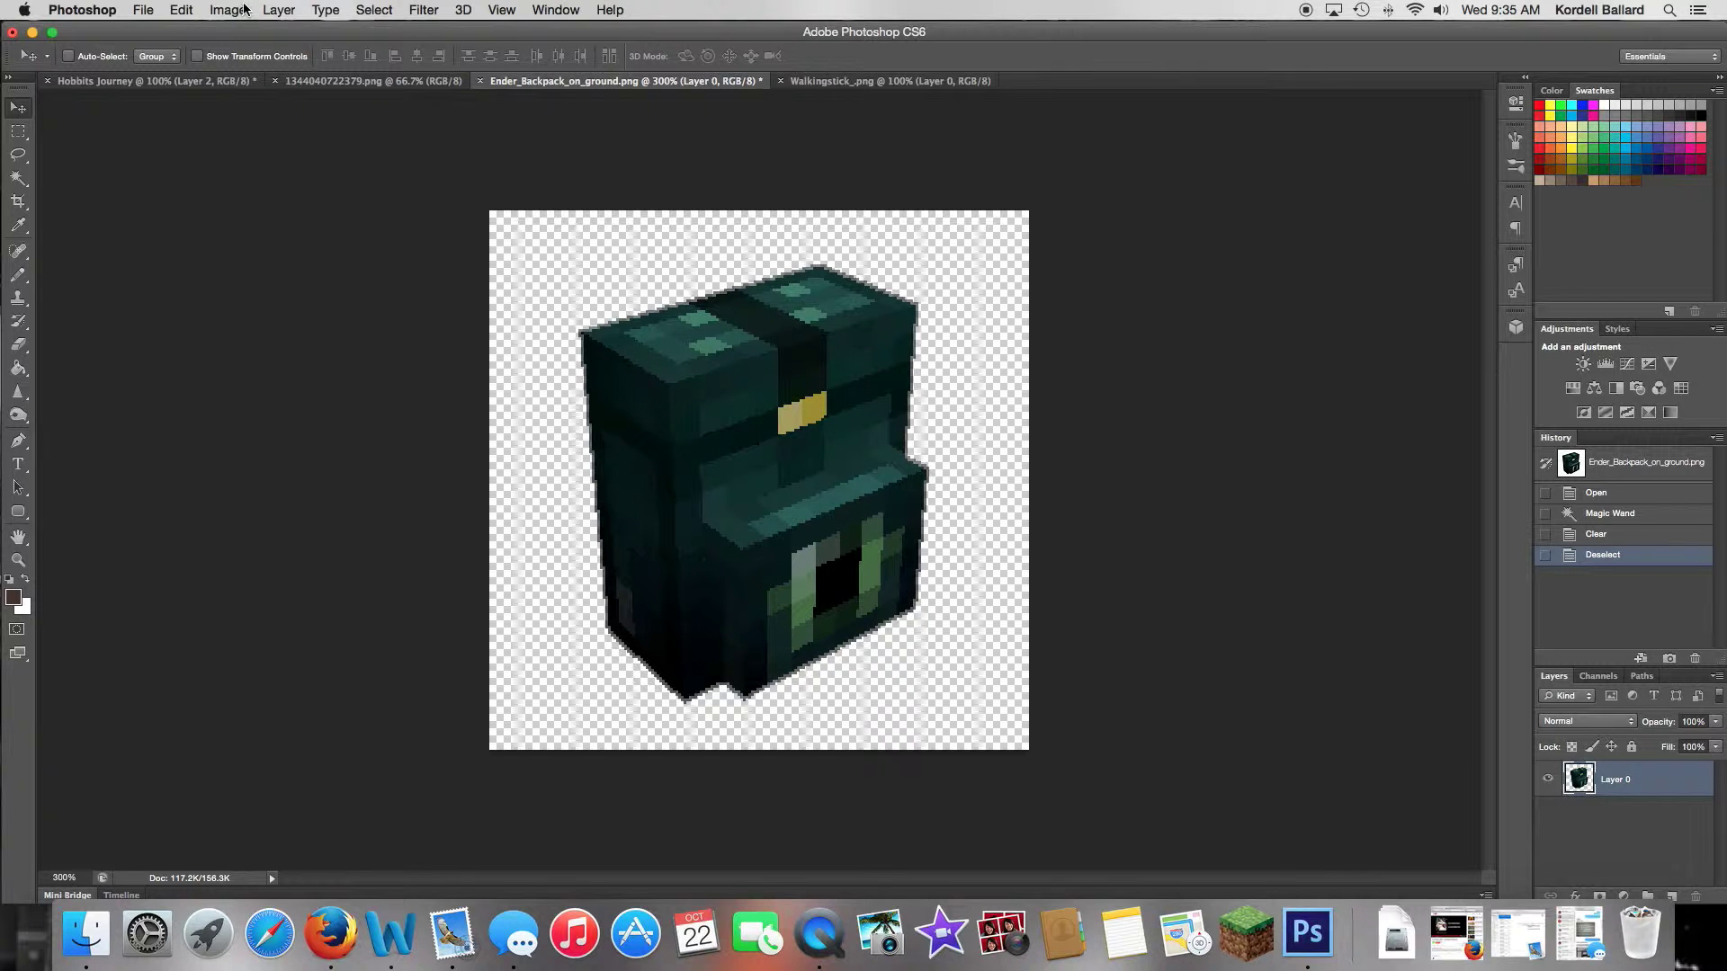
pyautogui.click(212, 11)
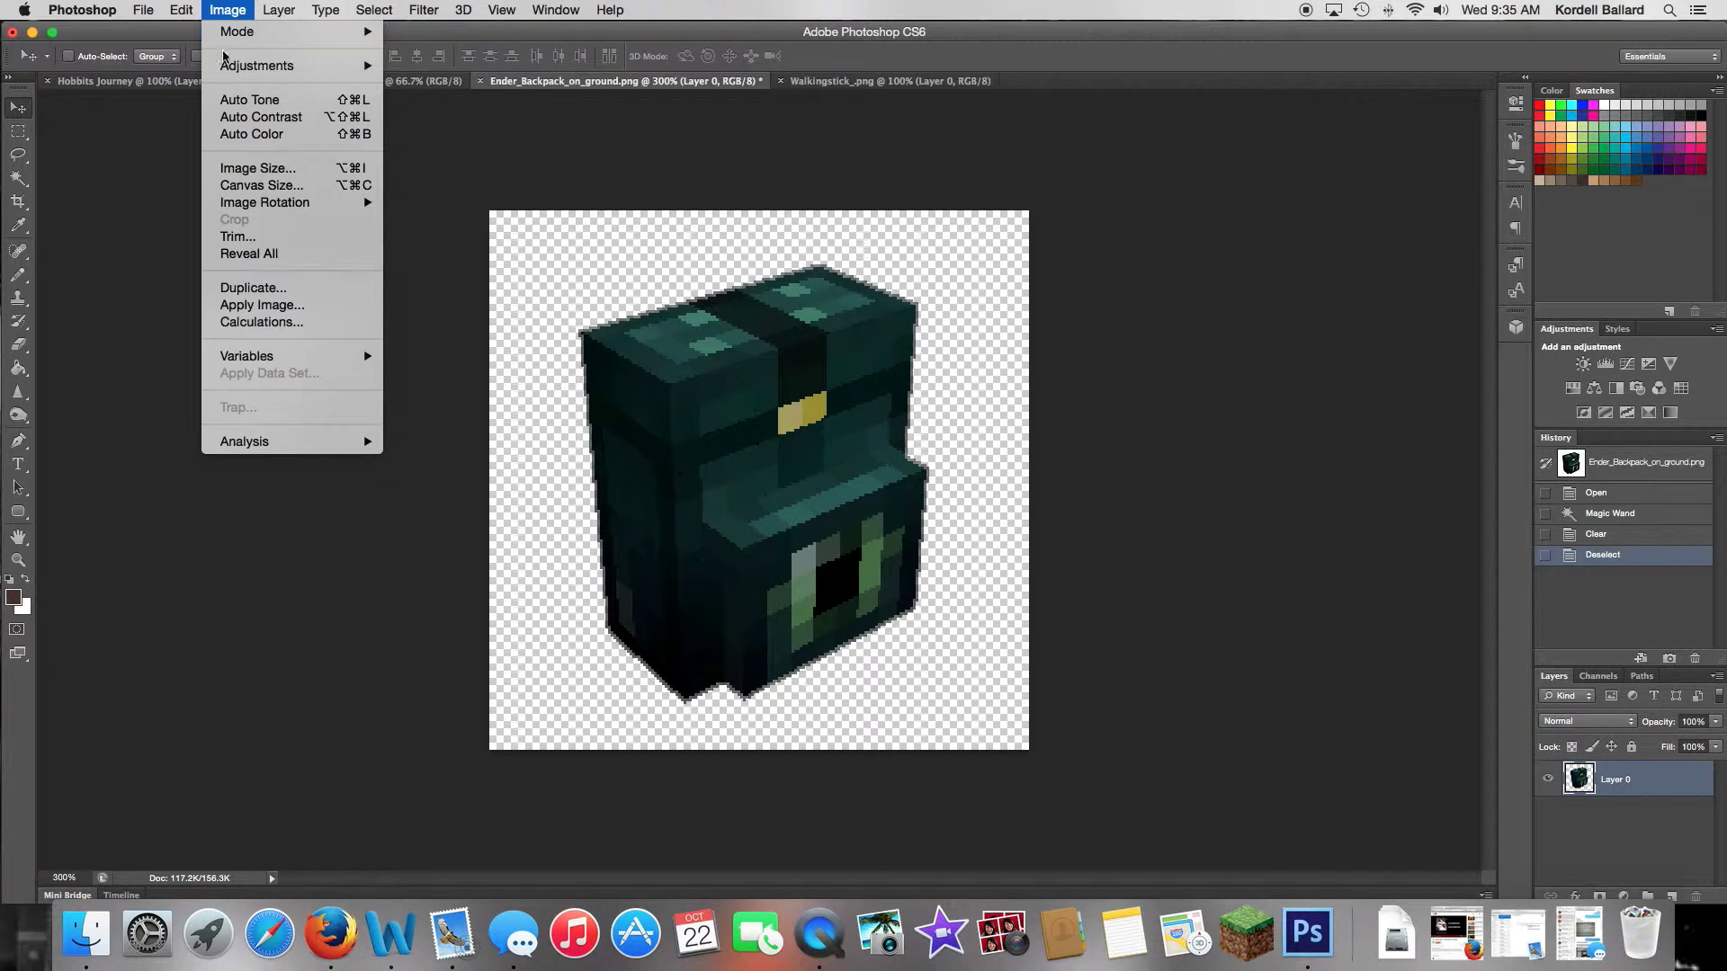
pyautogui.moveTo(262, 201)
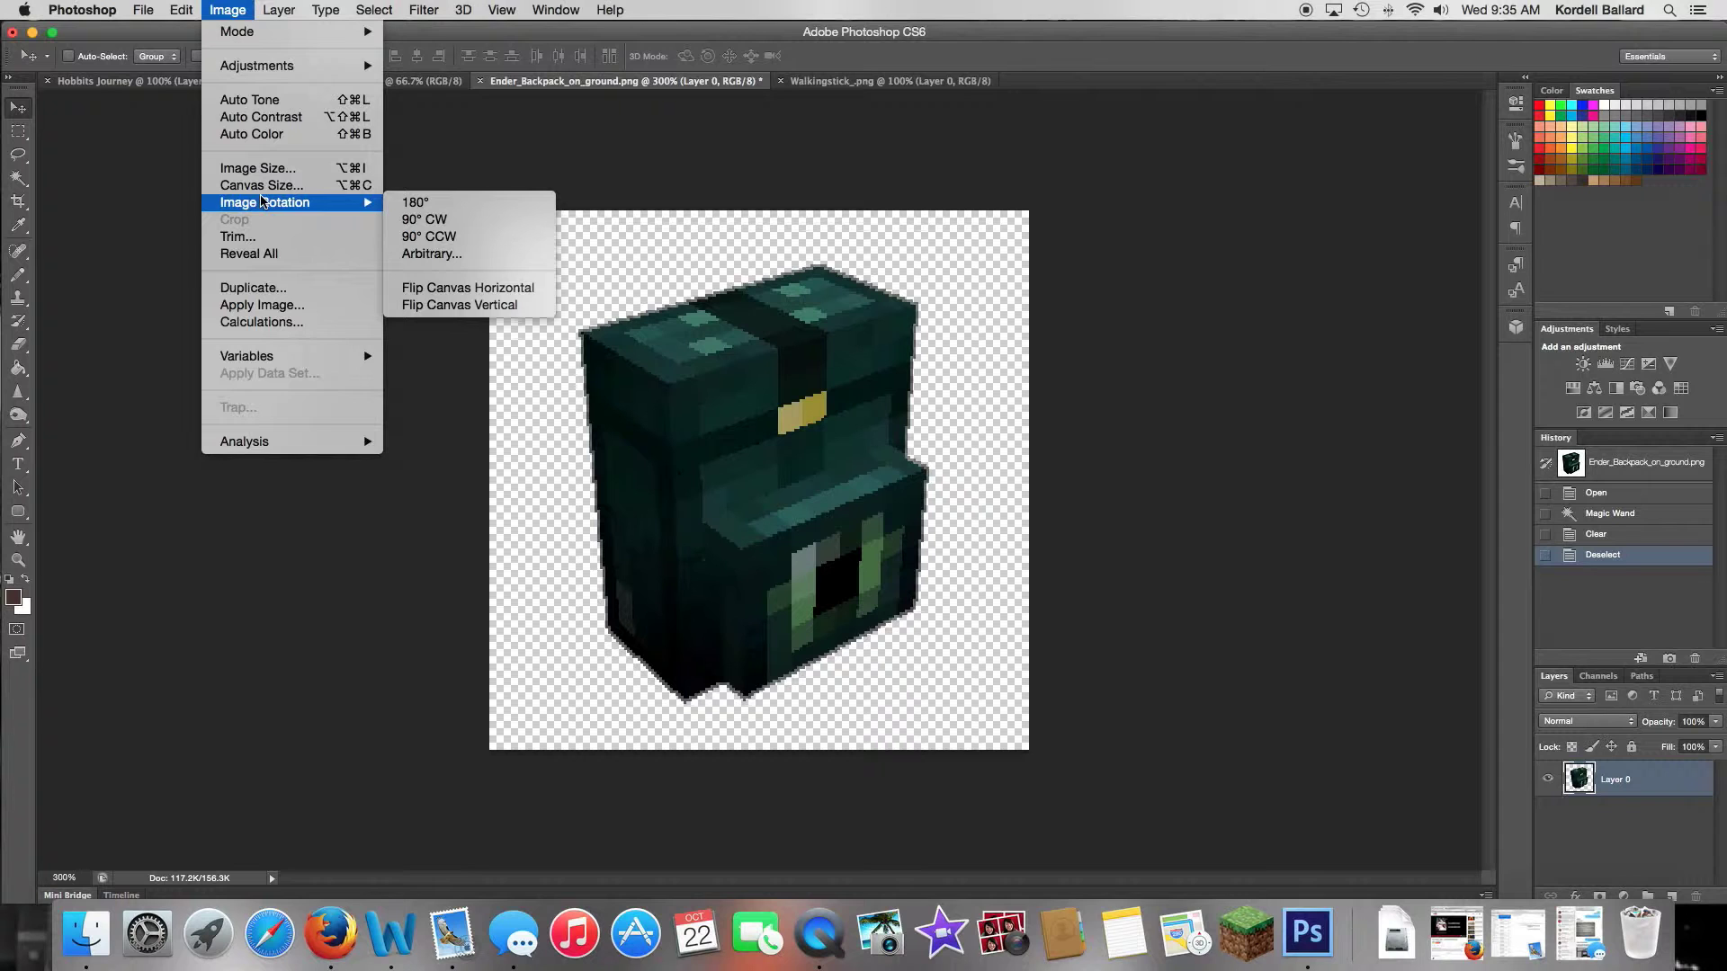
pyautogui.click(457, 289)
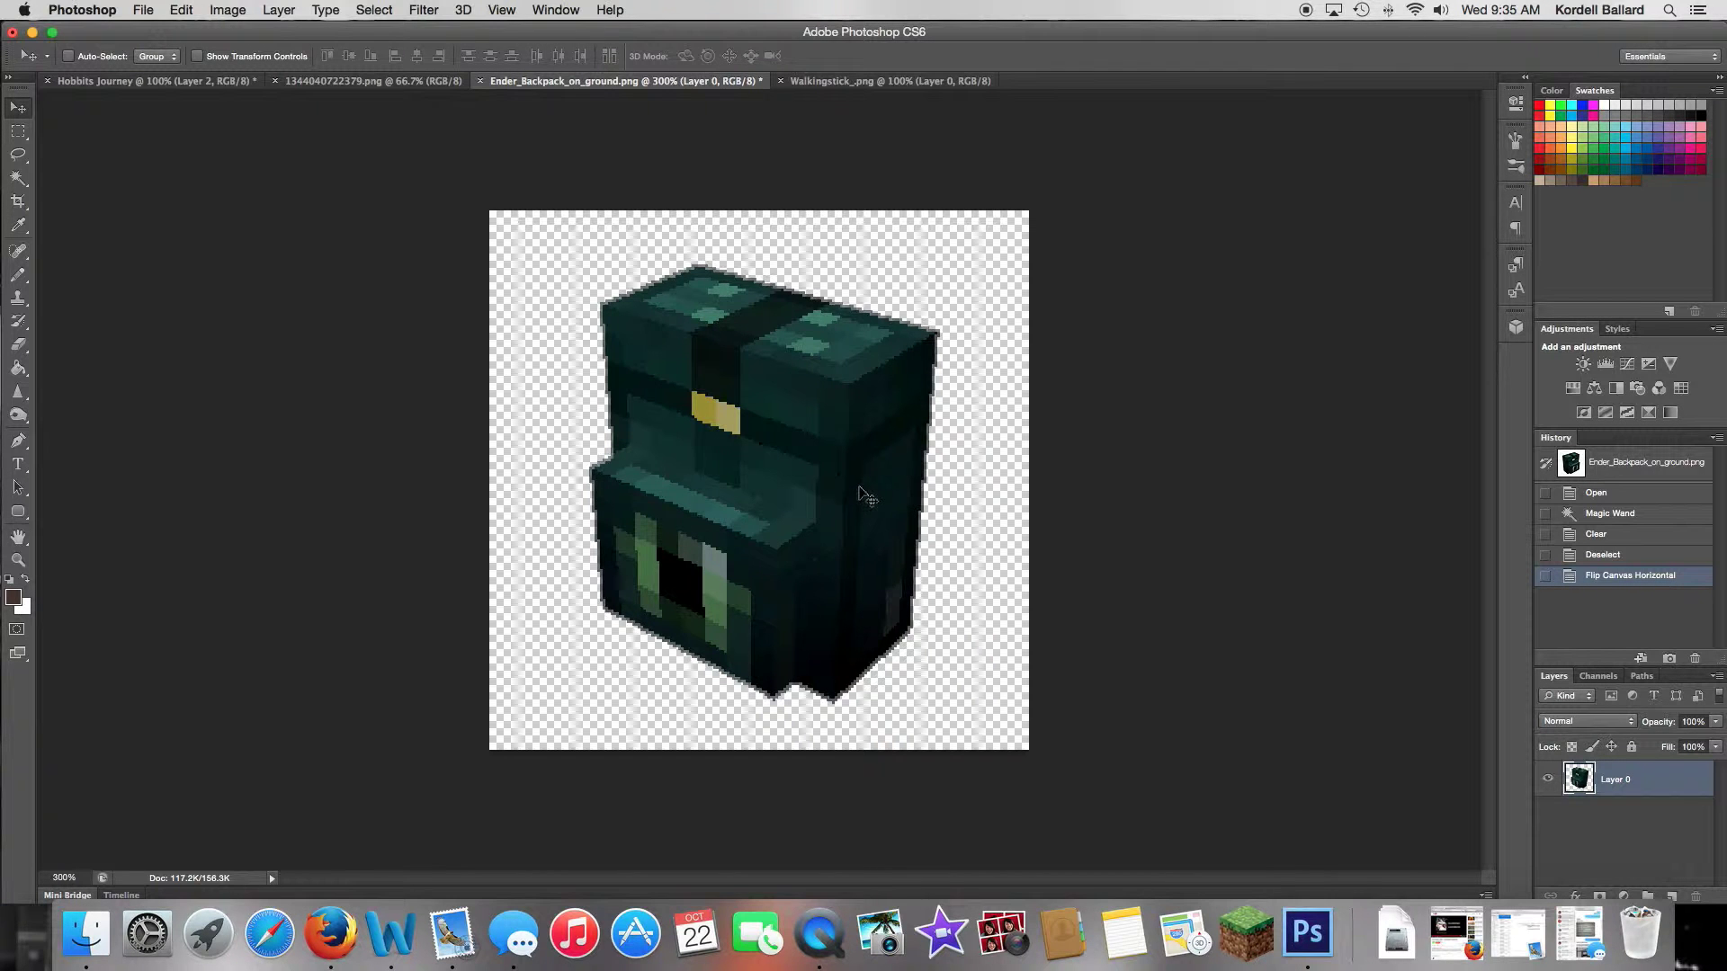
# Step: Copy the backpack into Hobbits Journey beside the character's legs, scaled to about 128% and rotated about 11° clockwise
pyautogui.moveTo(859, 506); pyautogui.dragTo(498, 640)
pyautogui.moveTo(498, 640); pyautogui.dragTo(415, 726)
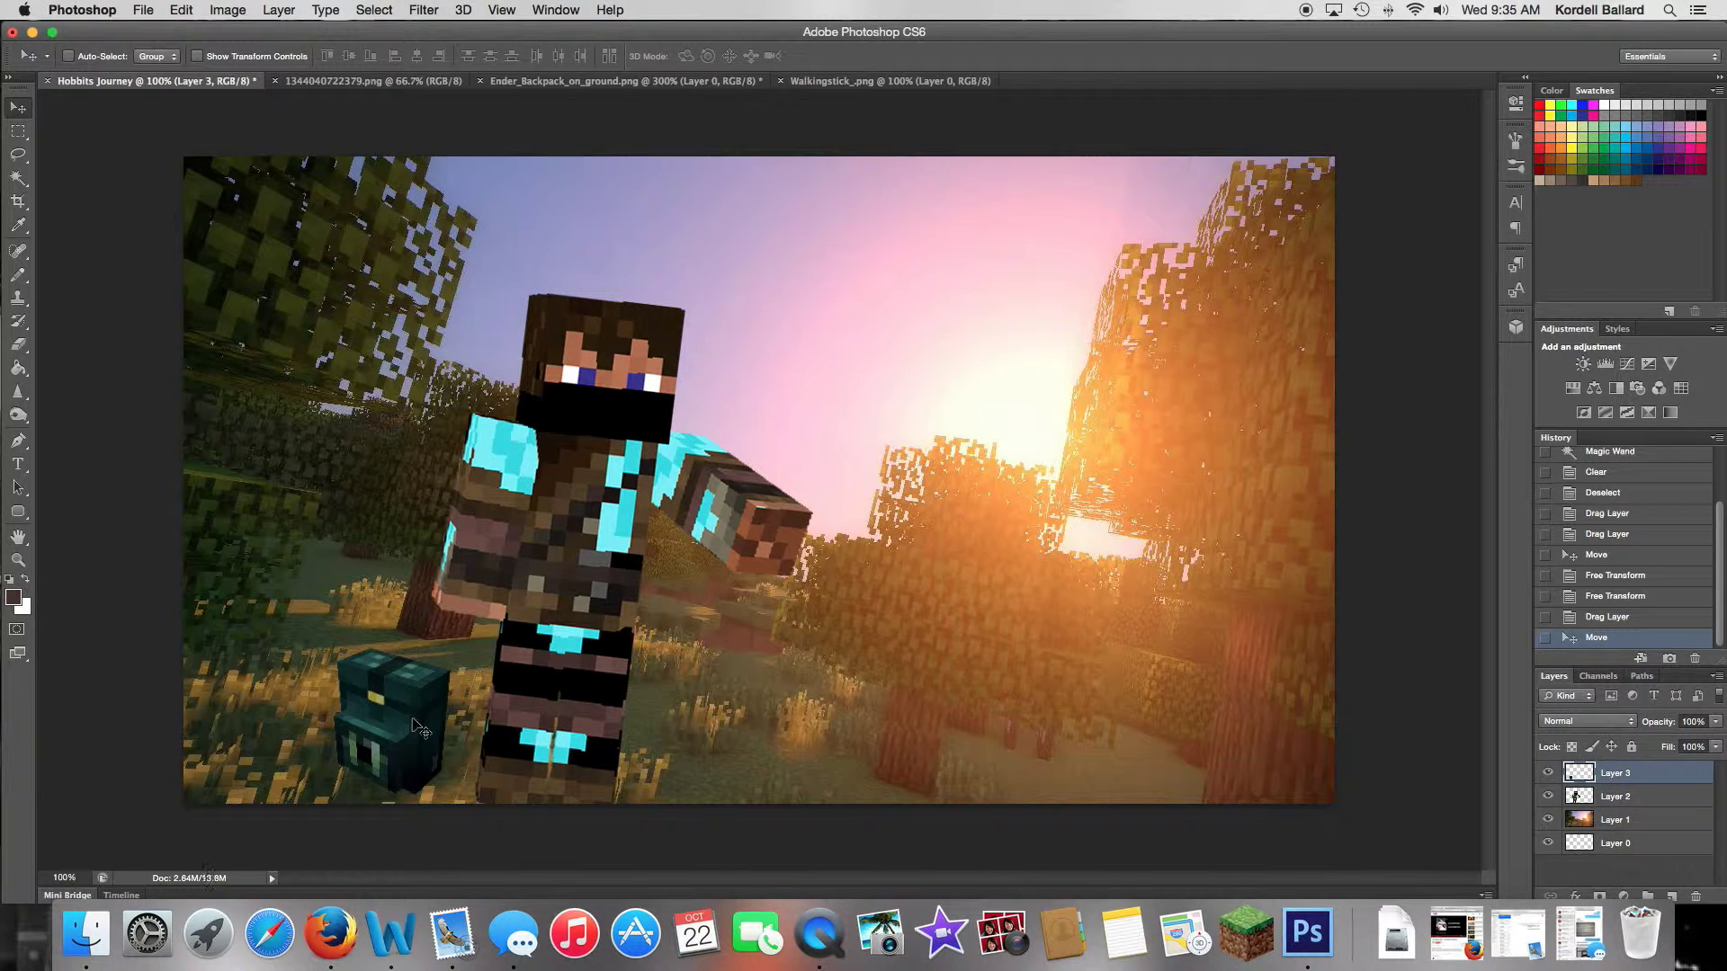
pyautogui.press('super+t')
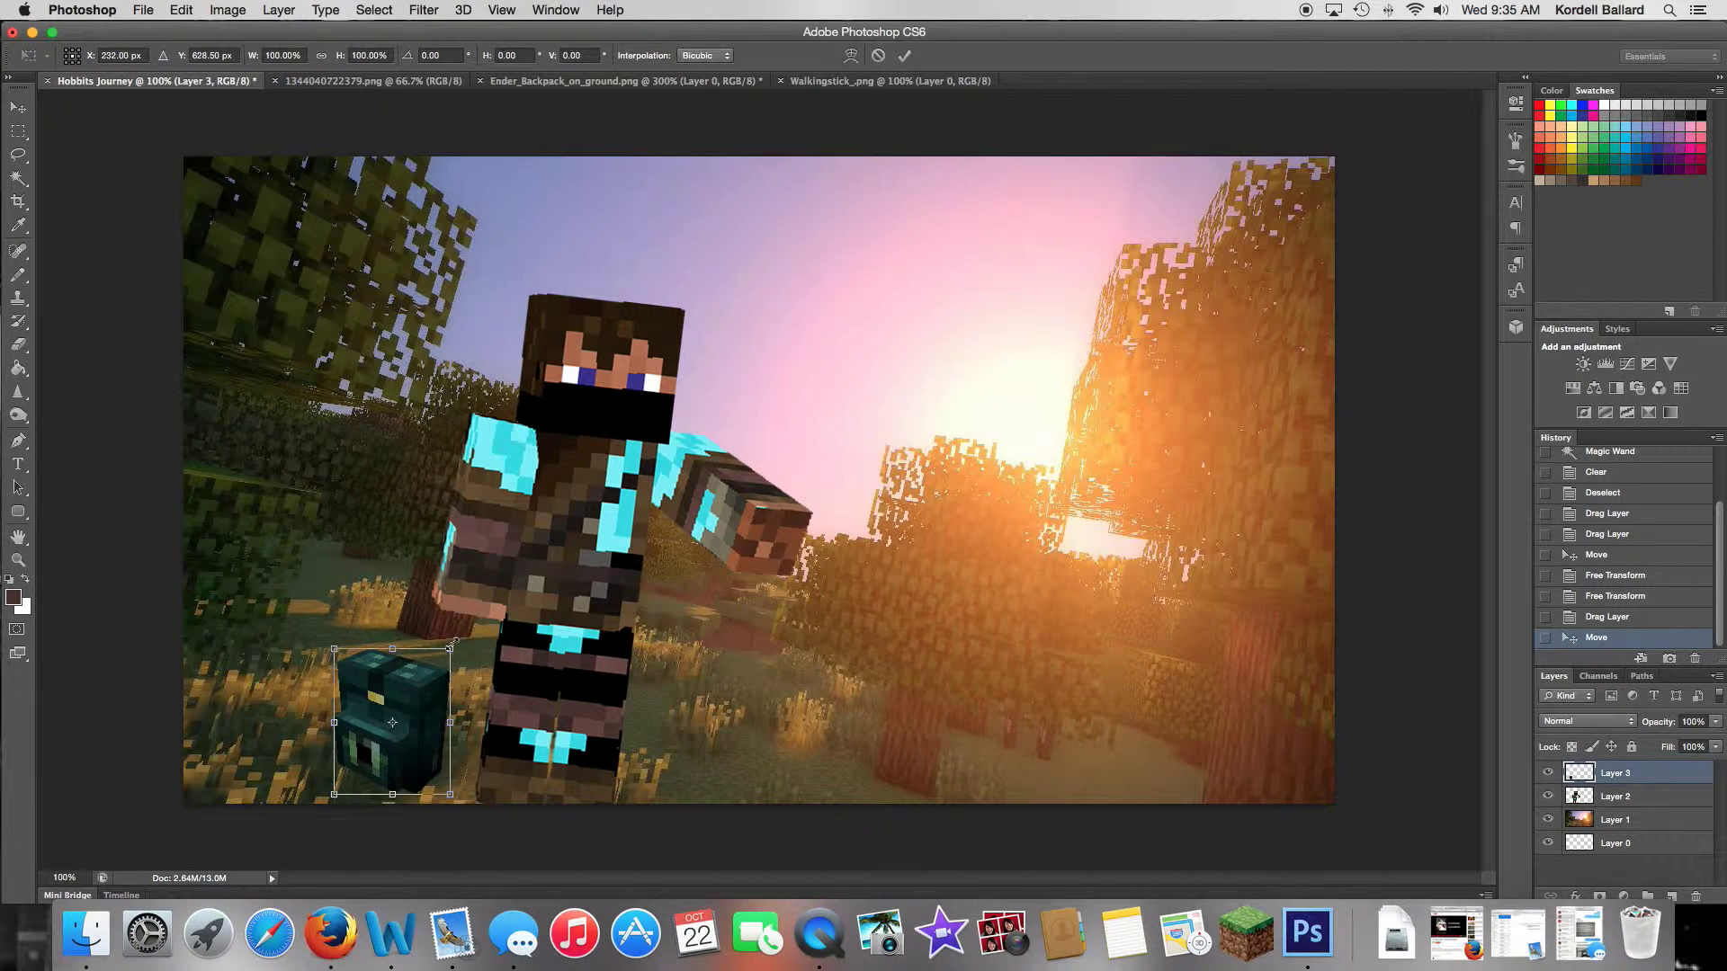
pyautogui.moveTo(450, 646); pyautogui.dragTo(539, 650)
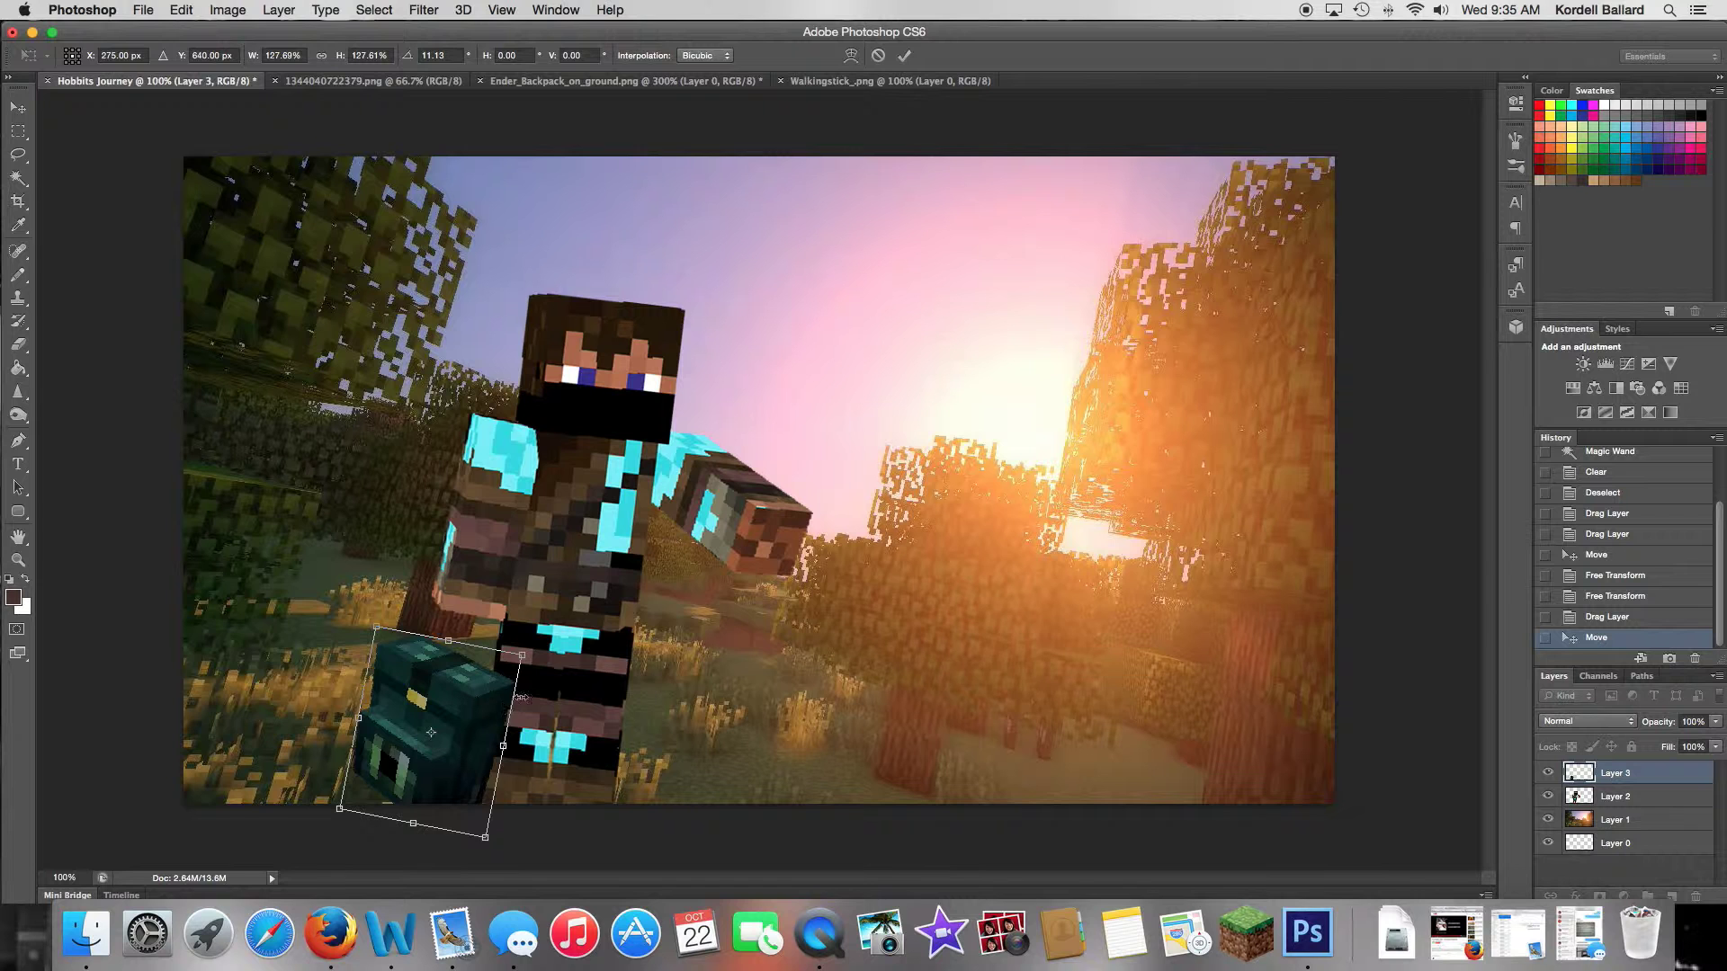
pyautogui.press('Return')
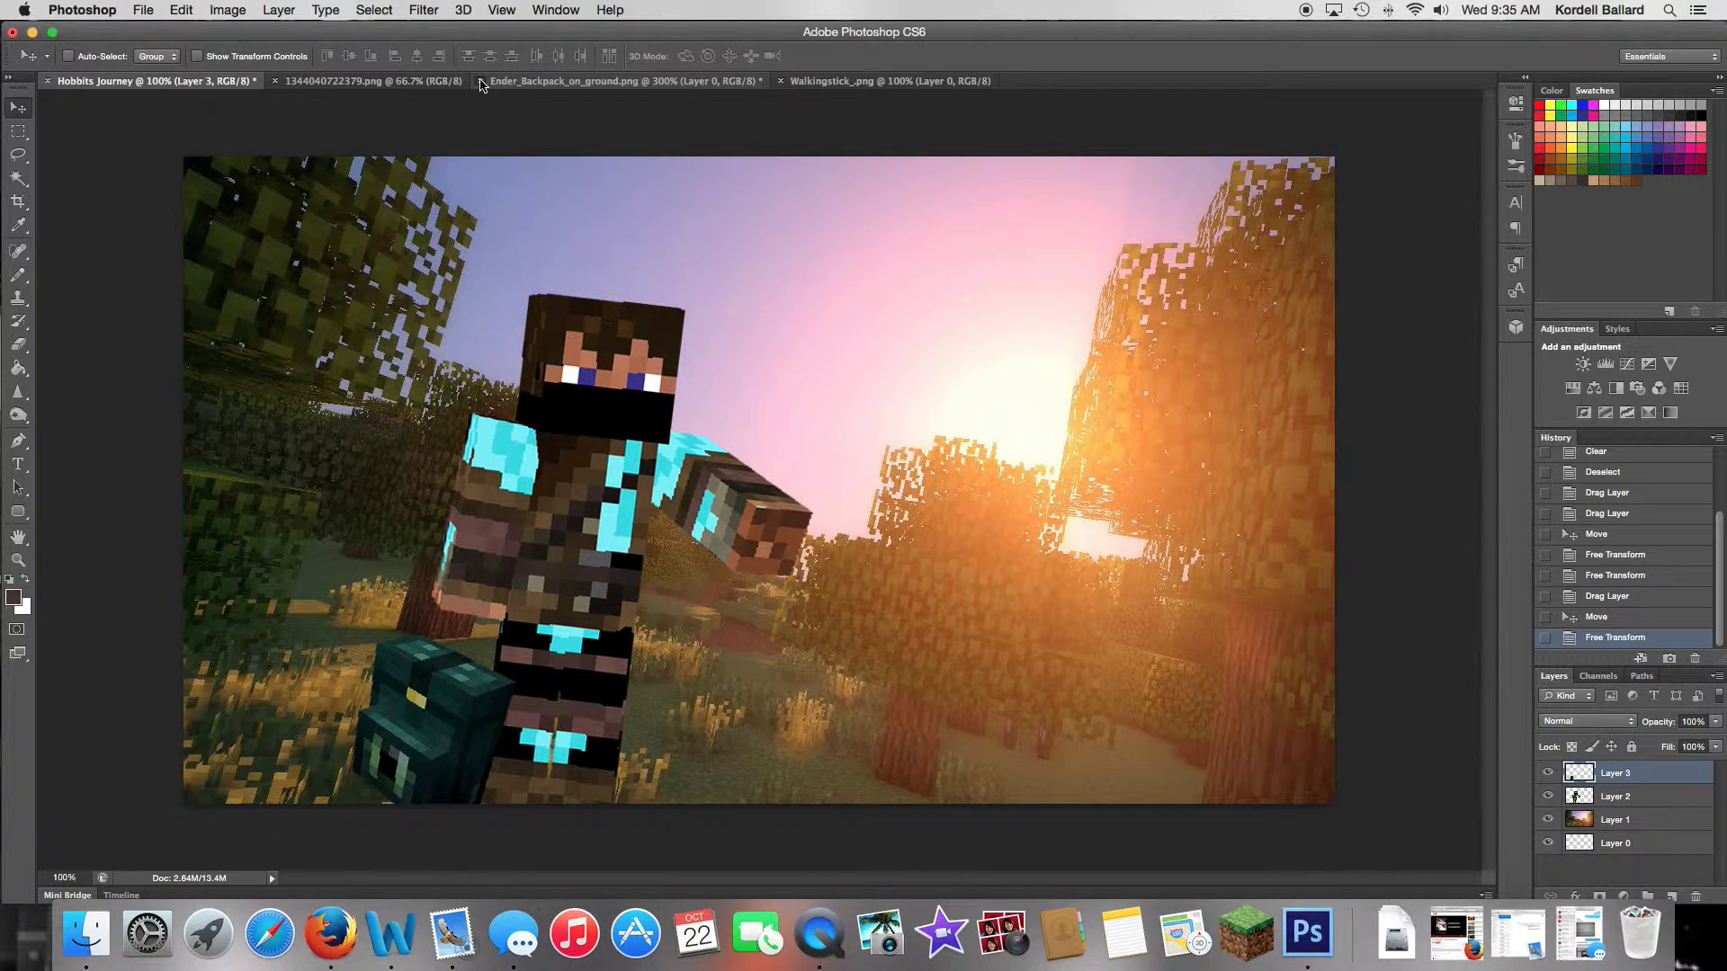
# Step: Close the backpack image without saving and bring up the bow image 1344040722379.png
pyautogui.click(793, 327)
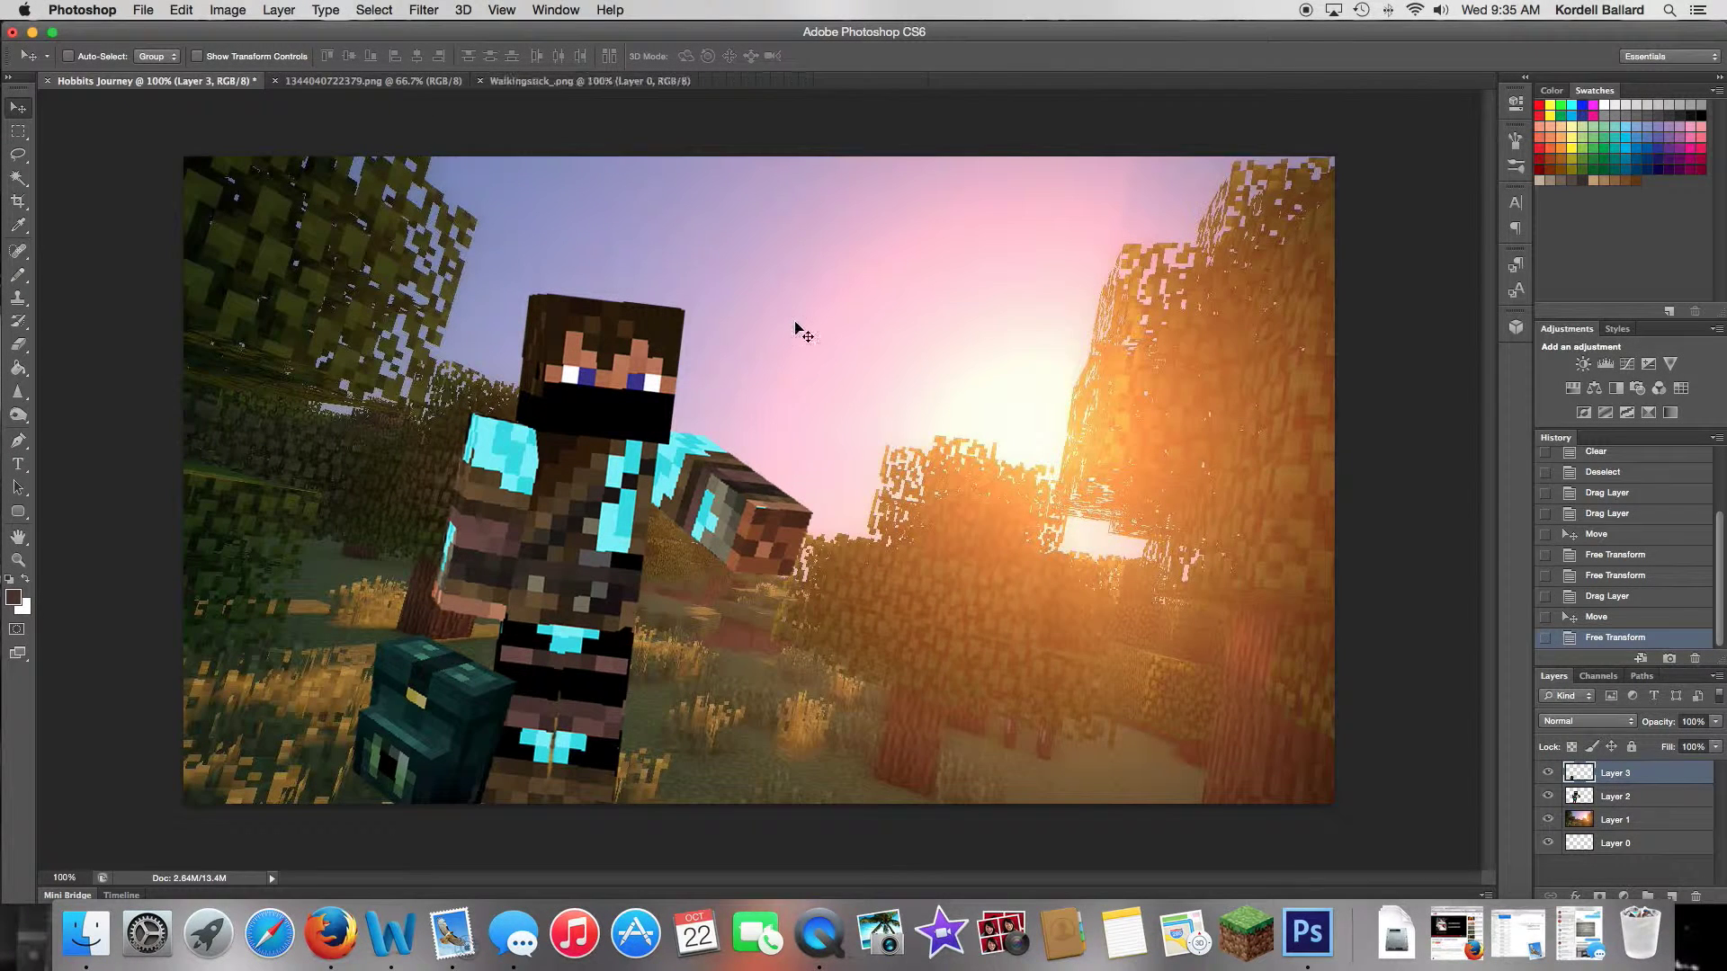
pyautogui.click(358, 81)
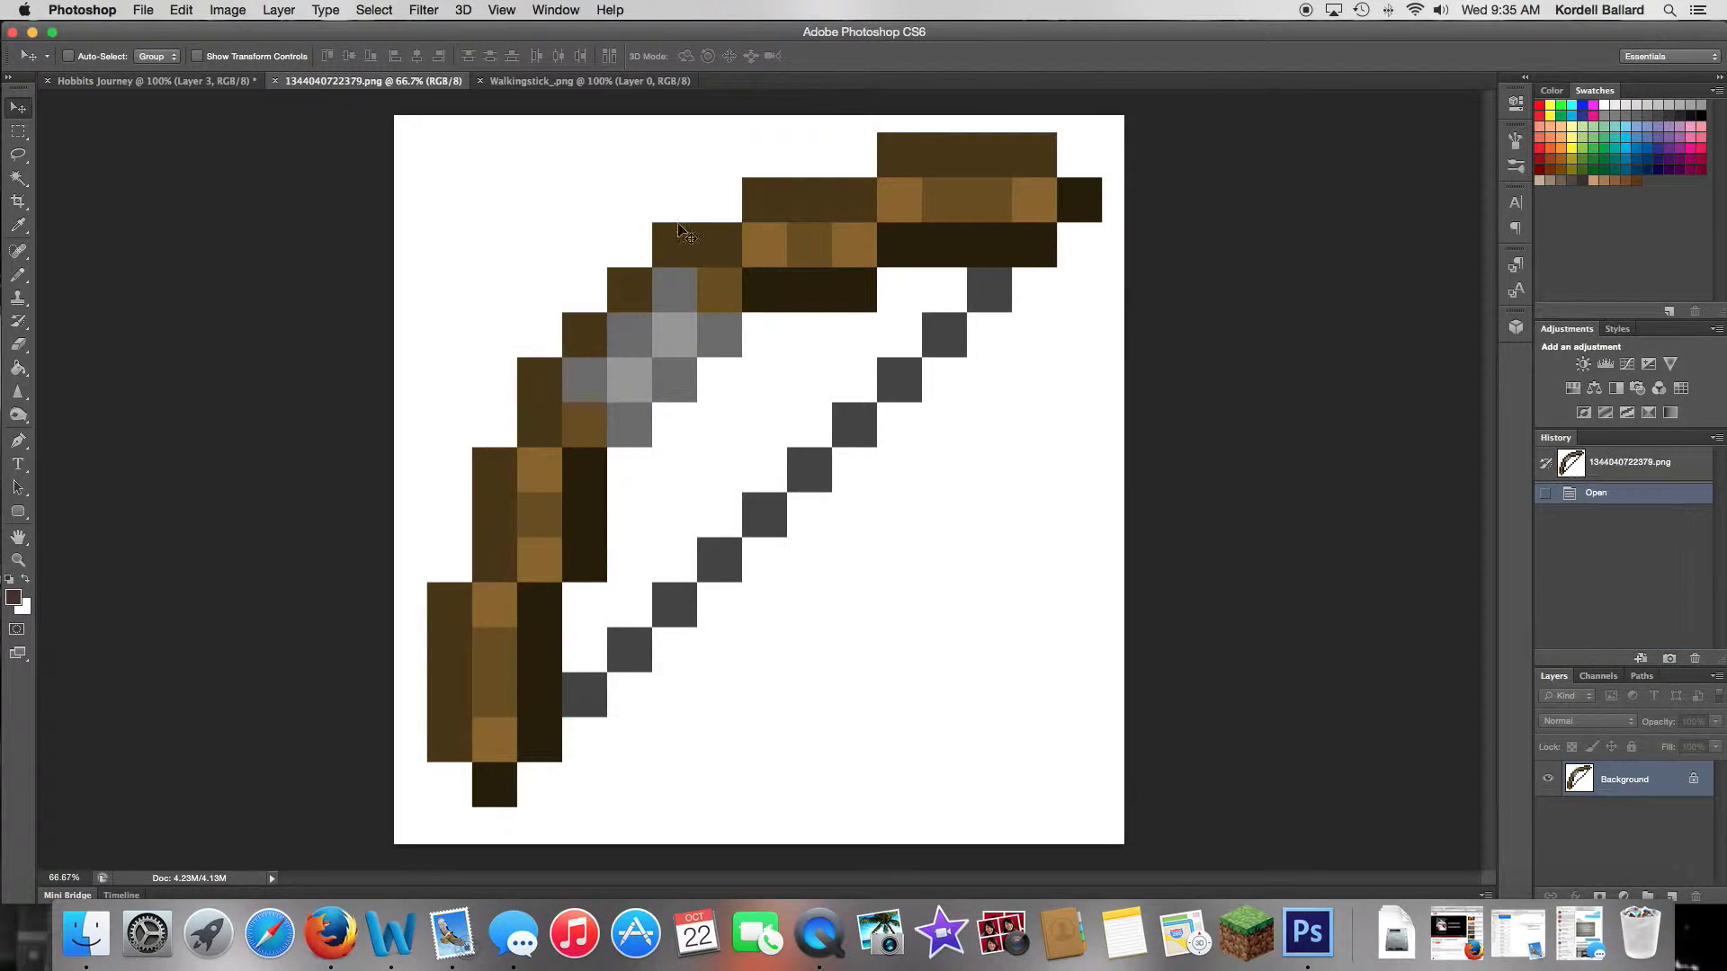
# Step: Unlock the bow's Background layer, delete the white area outside the bow with the Magic Wand, and deselect
pyautogui.click(19, 179)
pyautogui.click(561, 175)
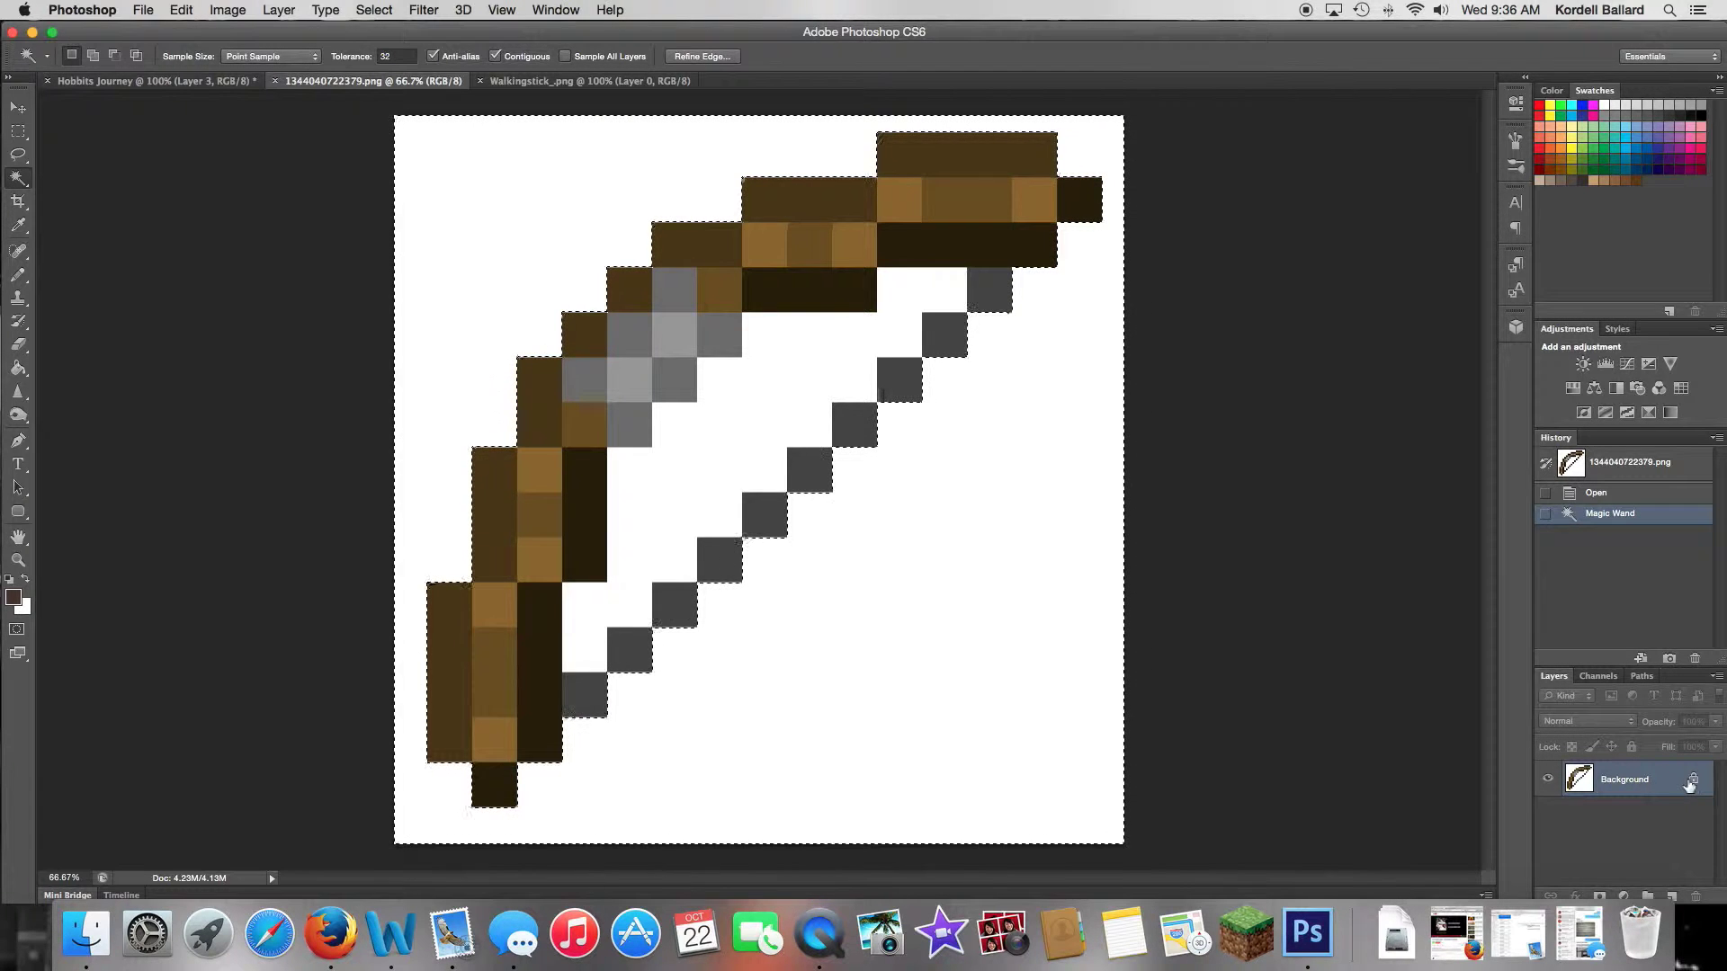
pyautogui.moveTo(1698, 893); pyautogui.dragTo(1696, 896)
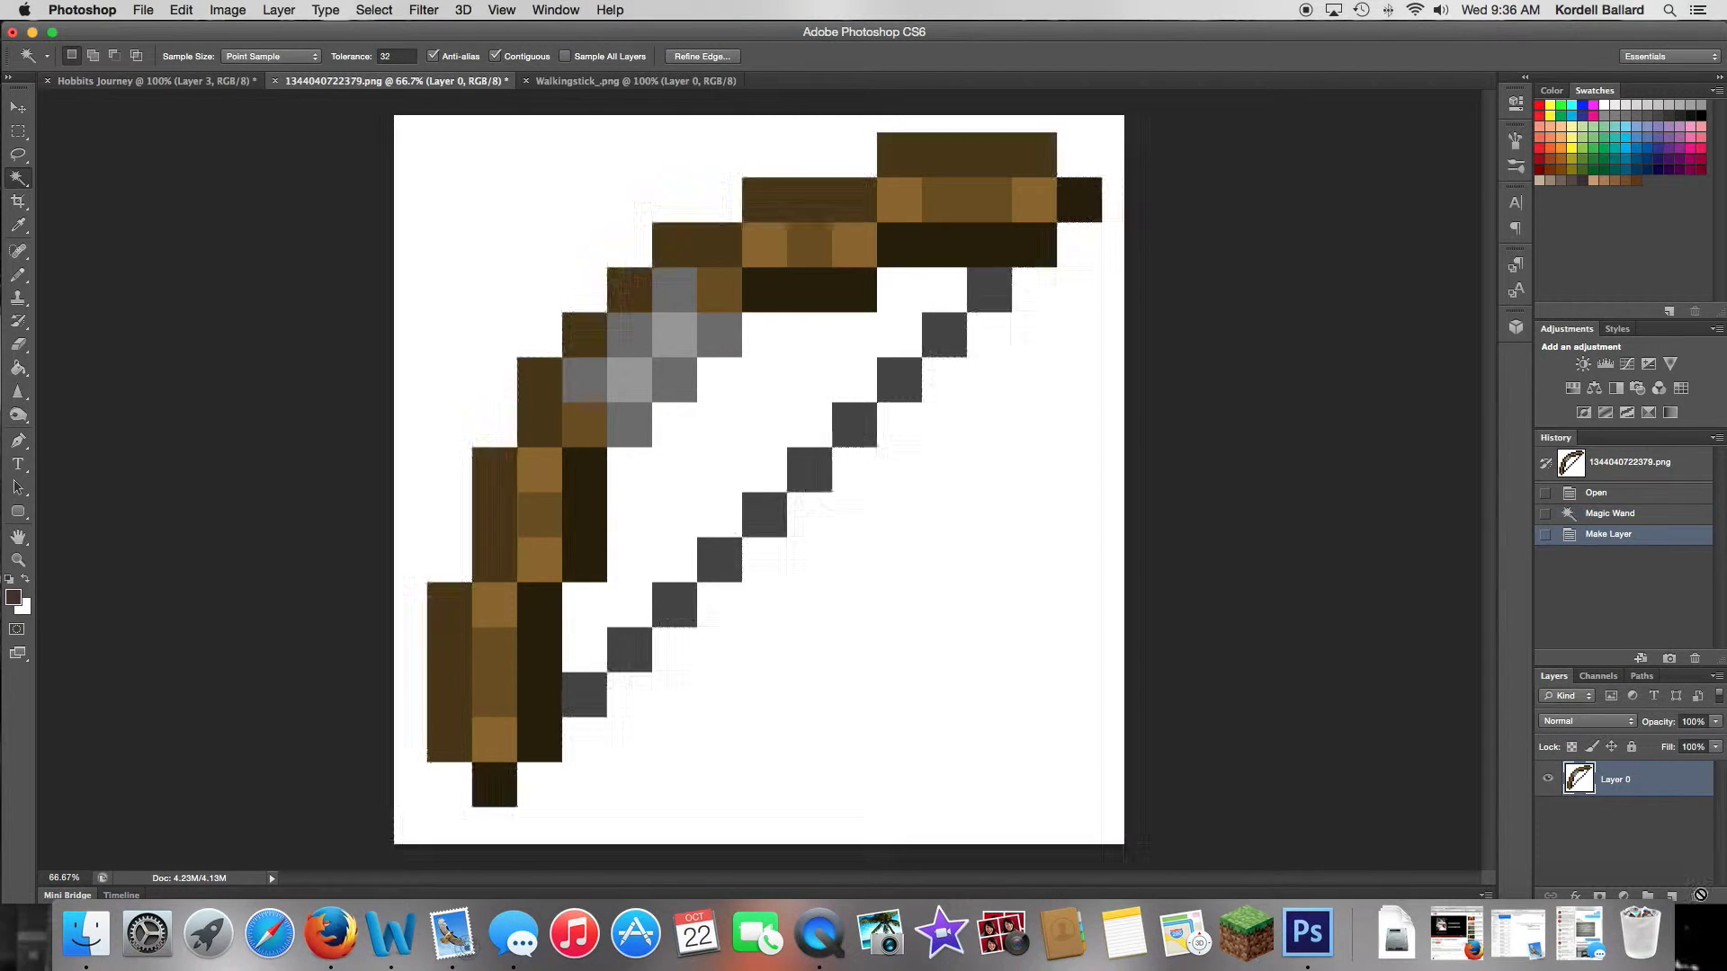
pyautogui.press('Delete')
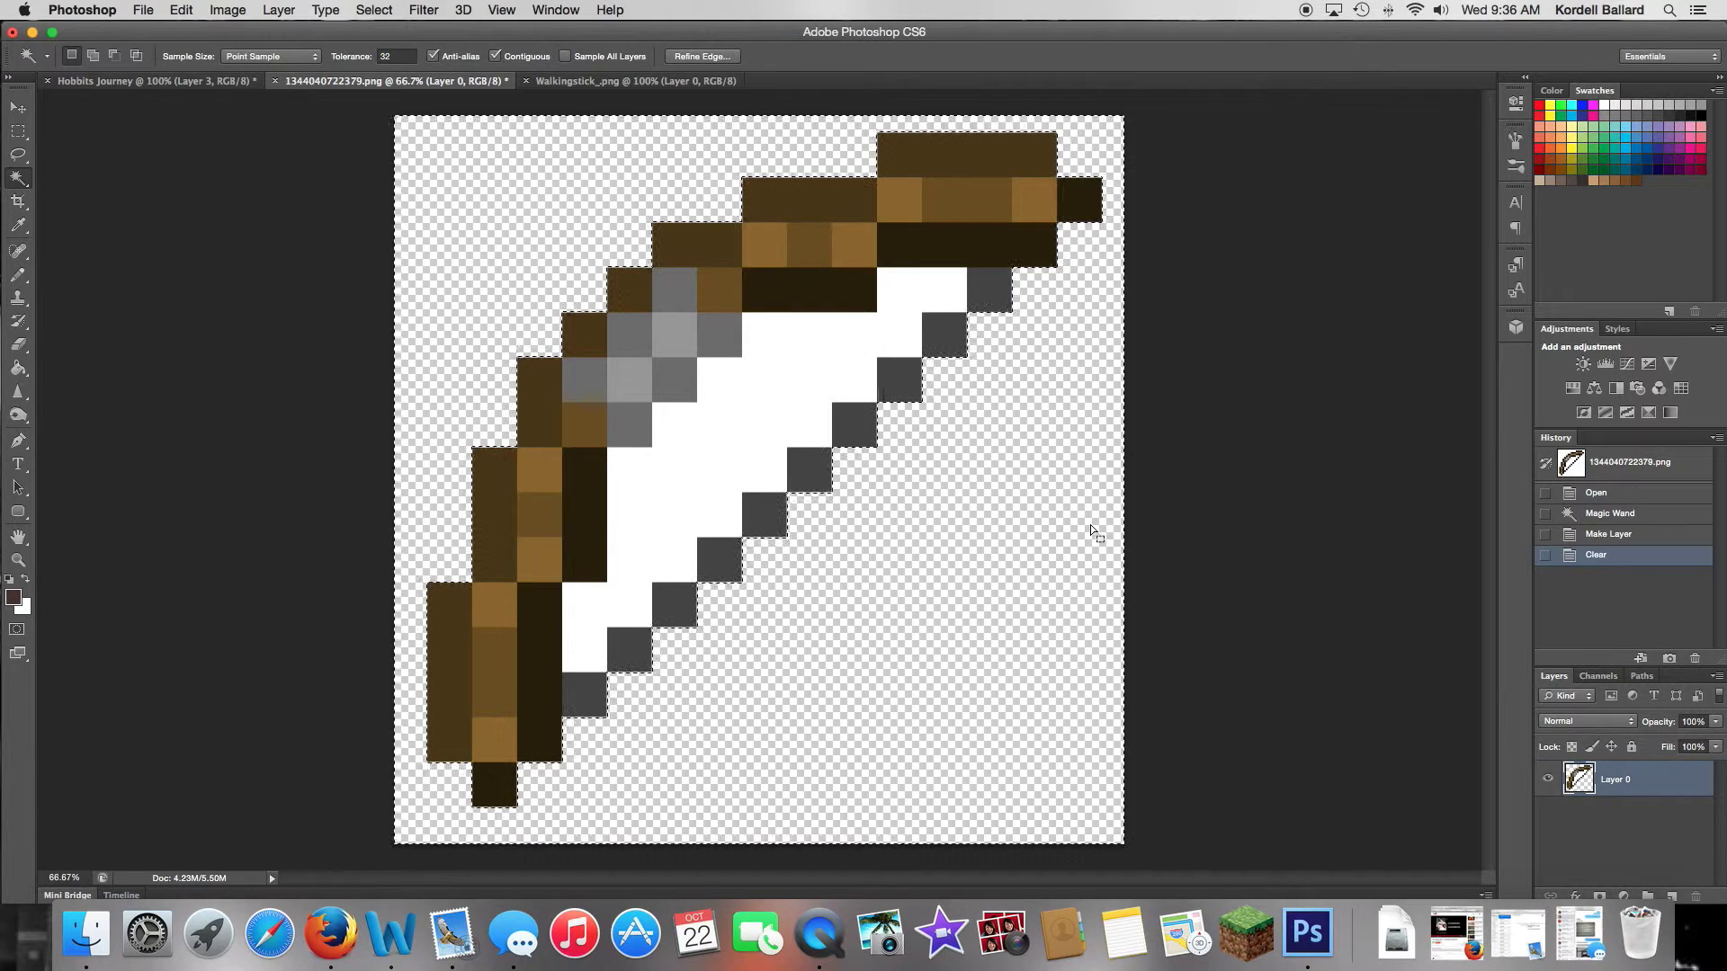
pyautogui.press('super+d')
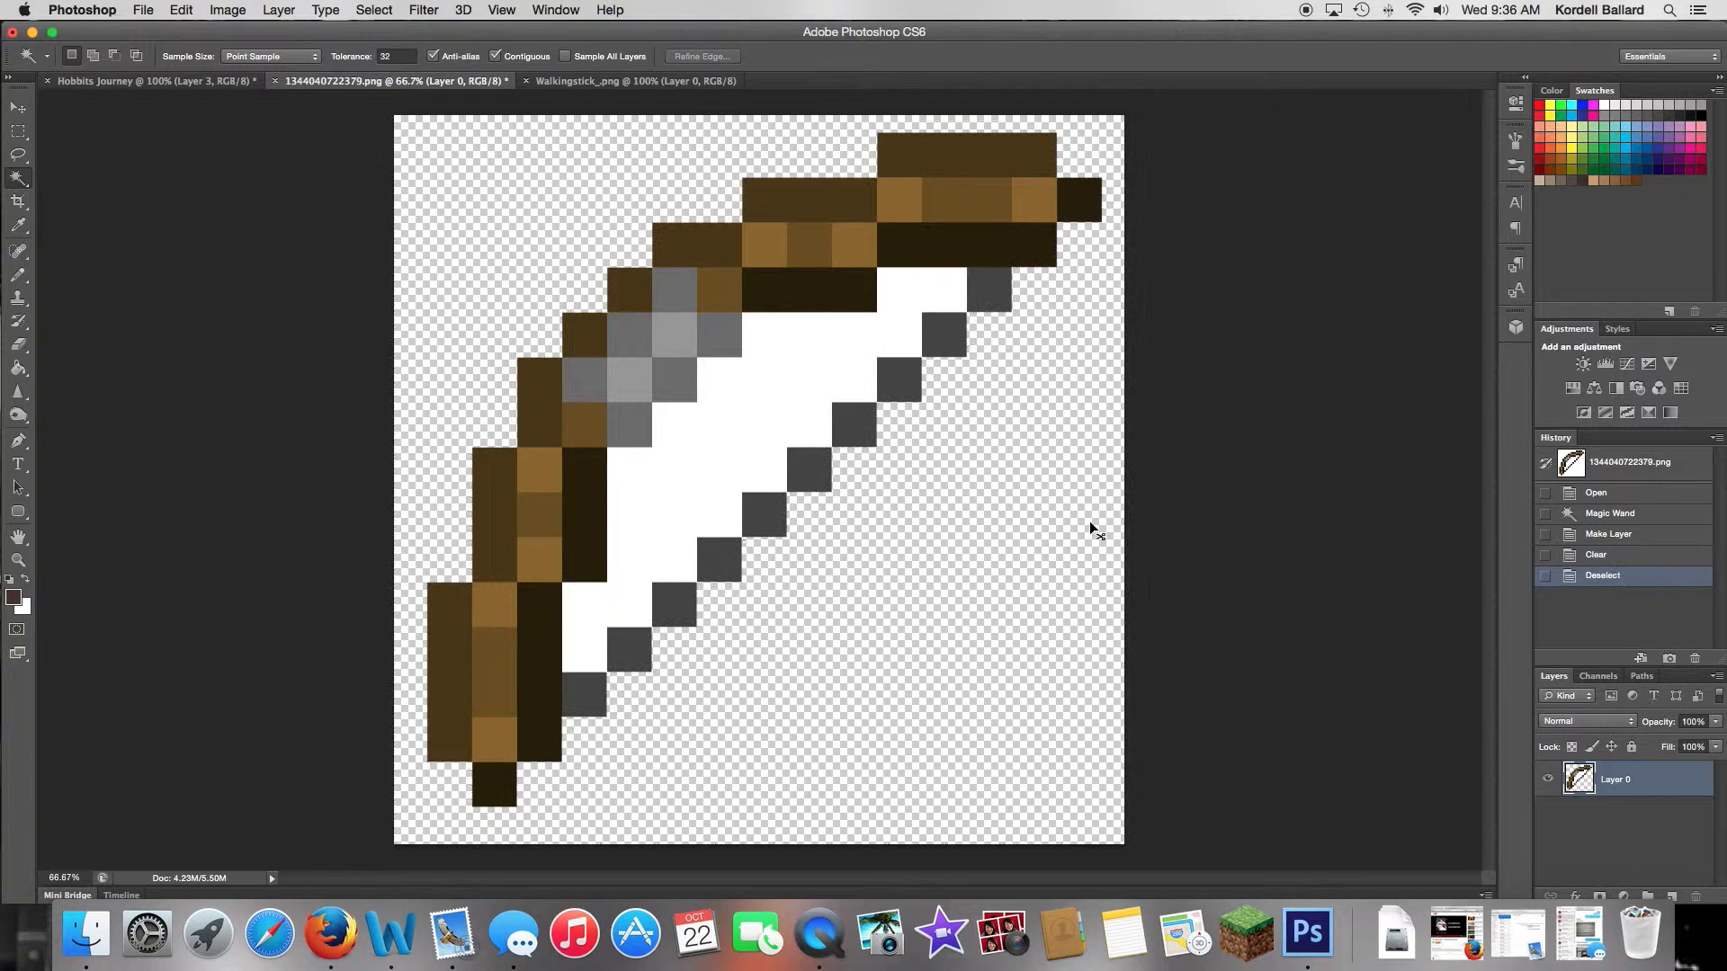
pyautogui.click(776, 392)
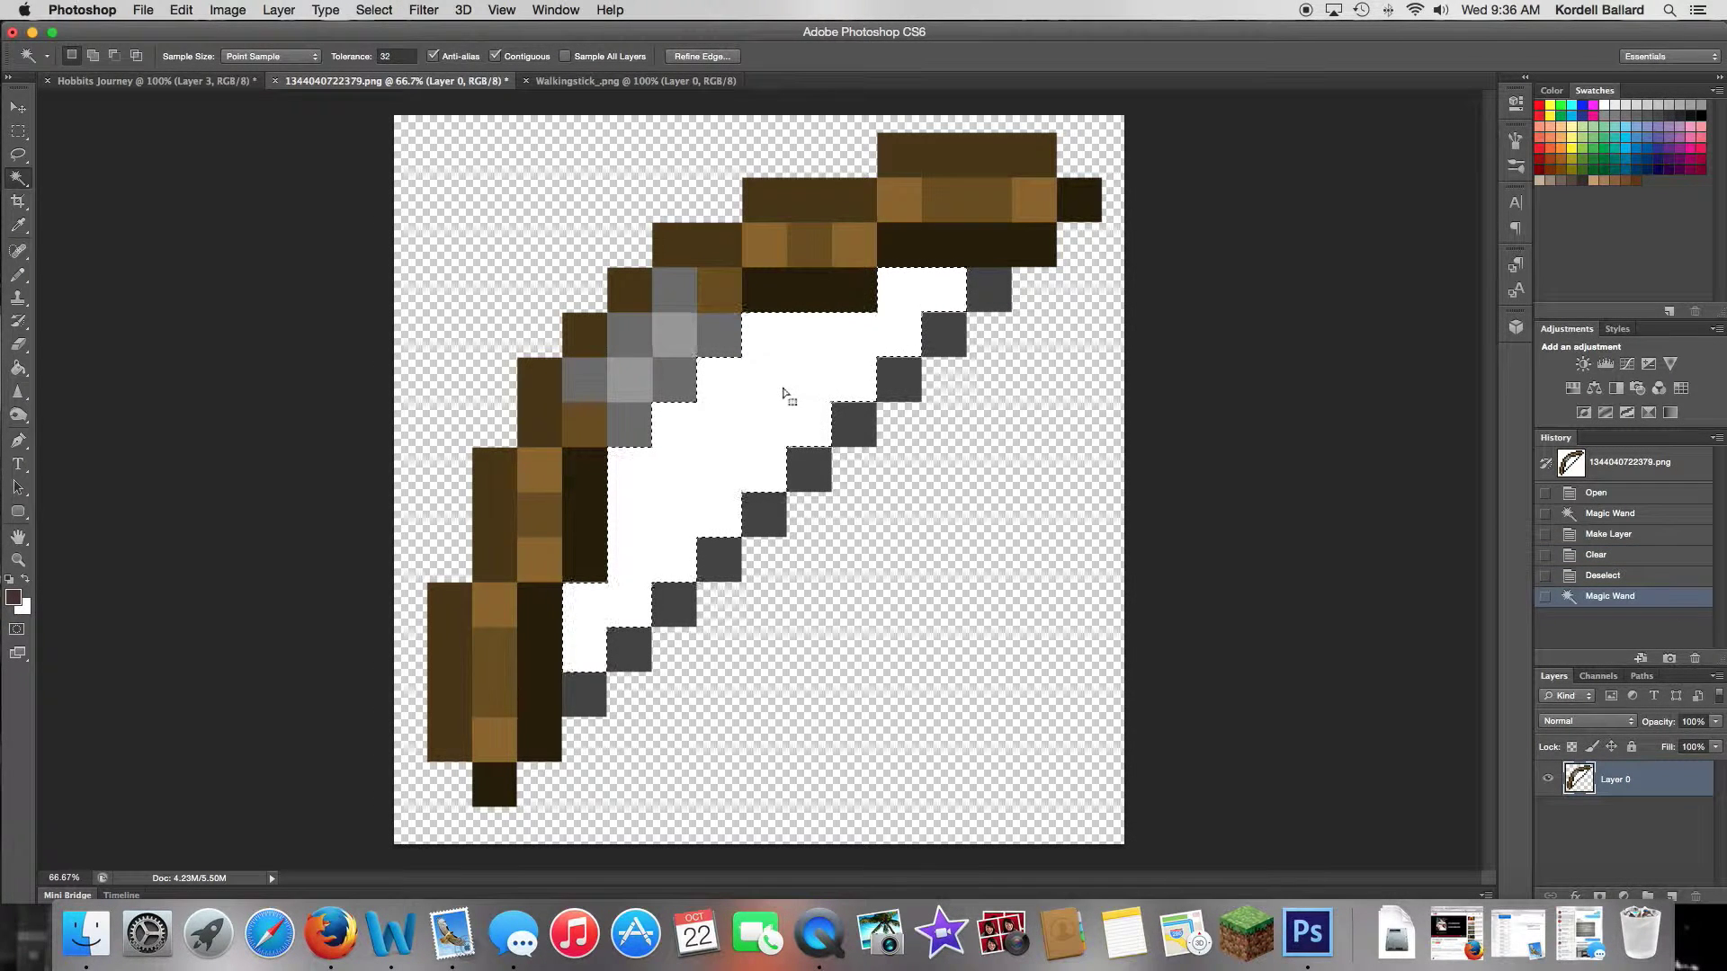
pyautogui.press('Return')
pyautogui.press('BackSpace')
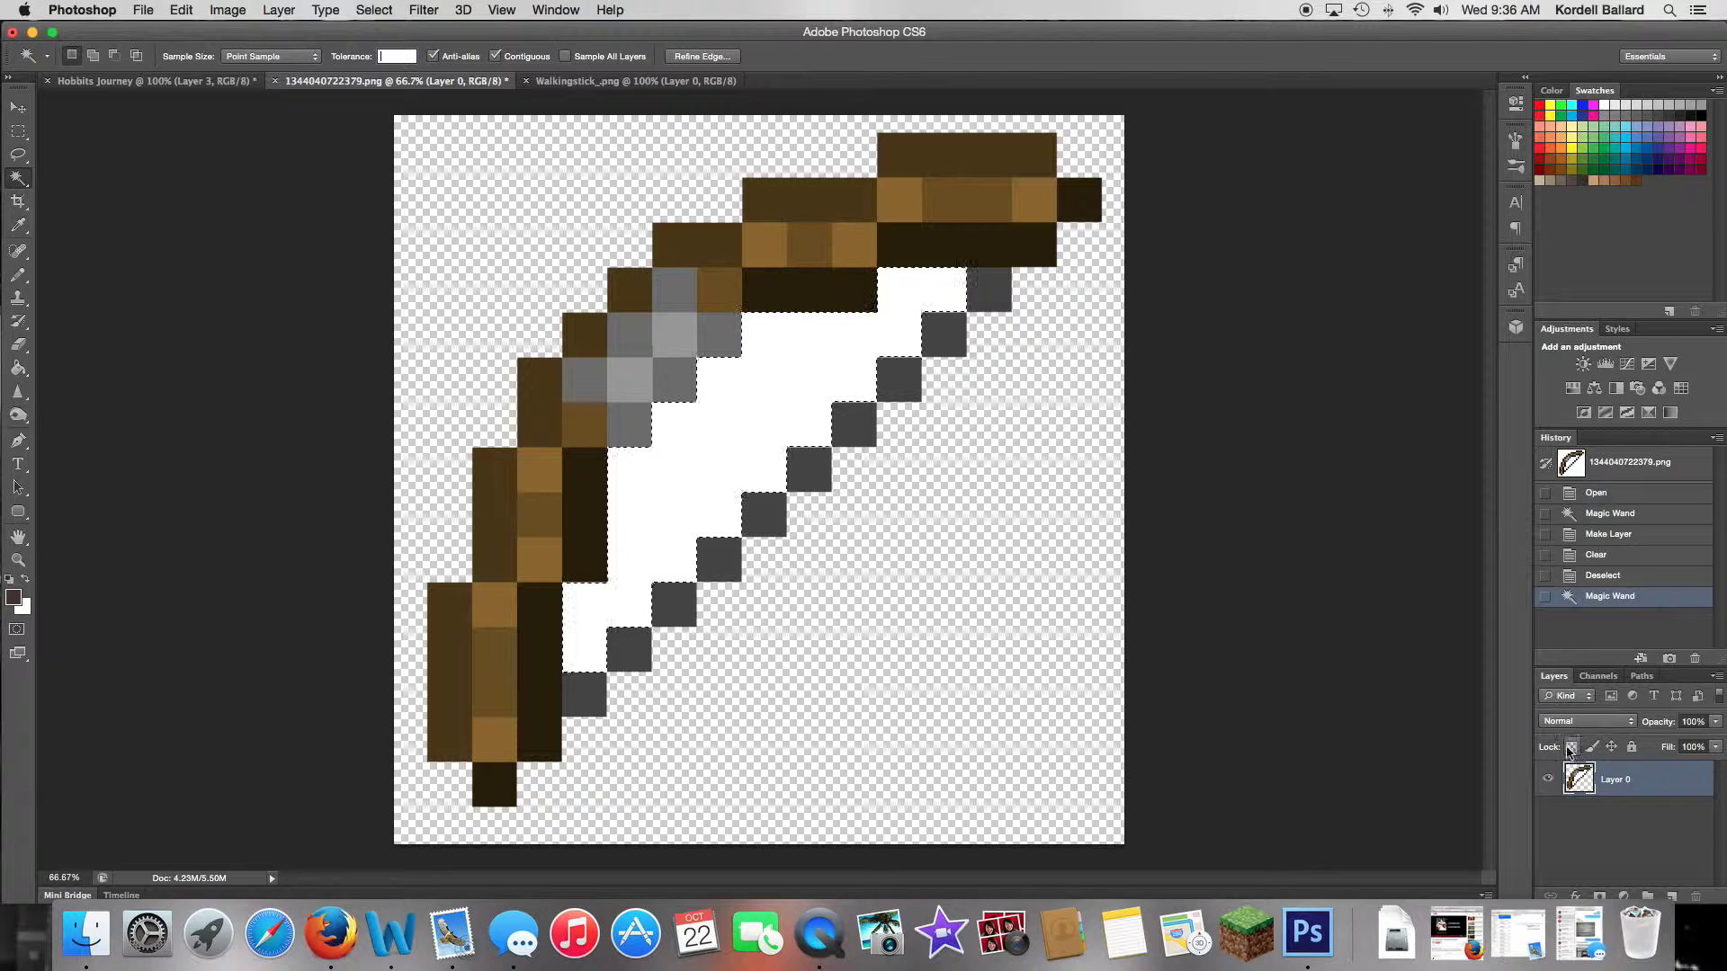
pyautogui.press('super+d')
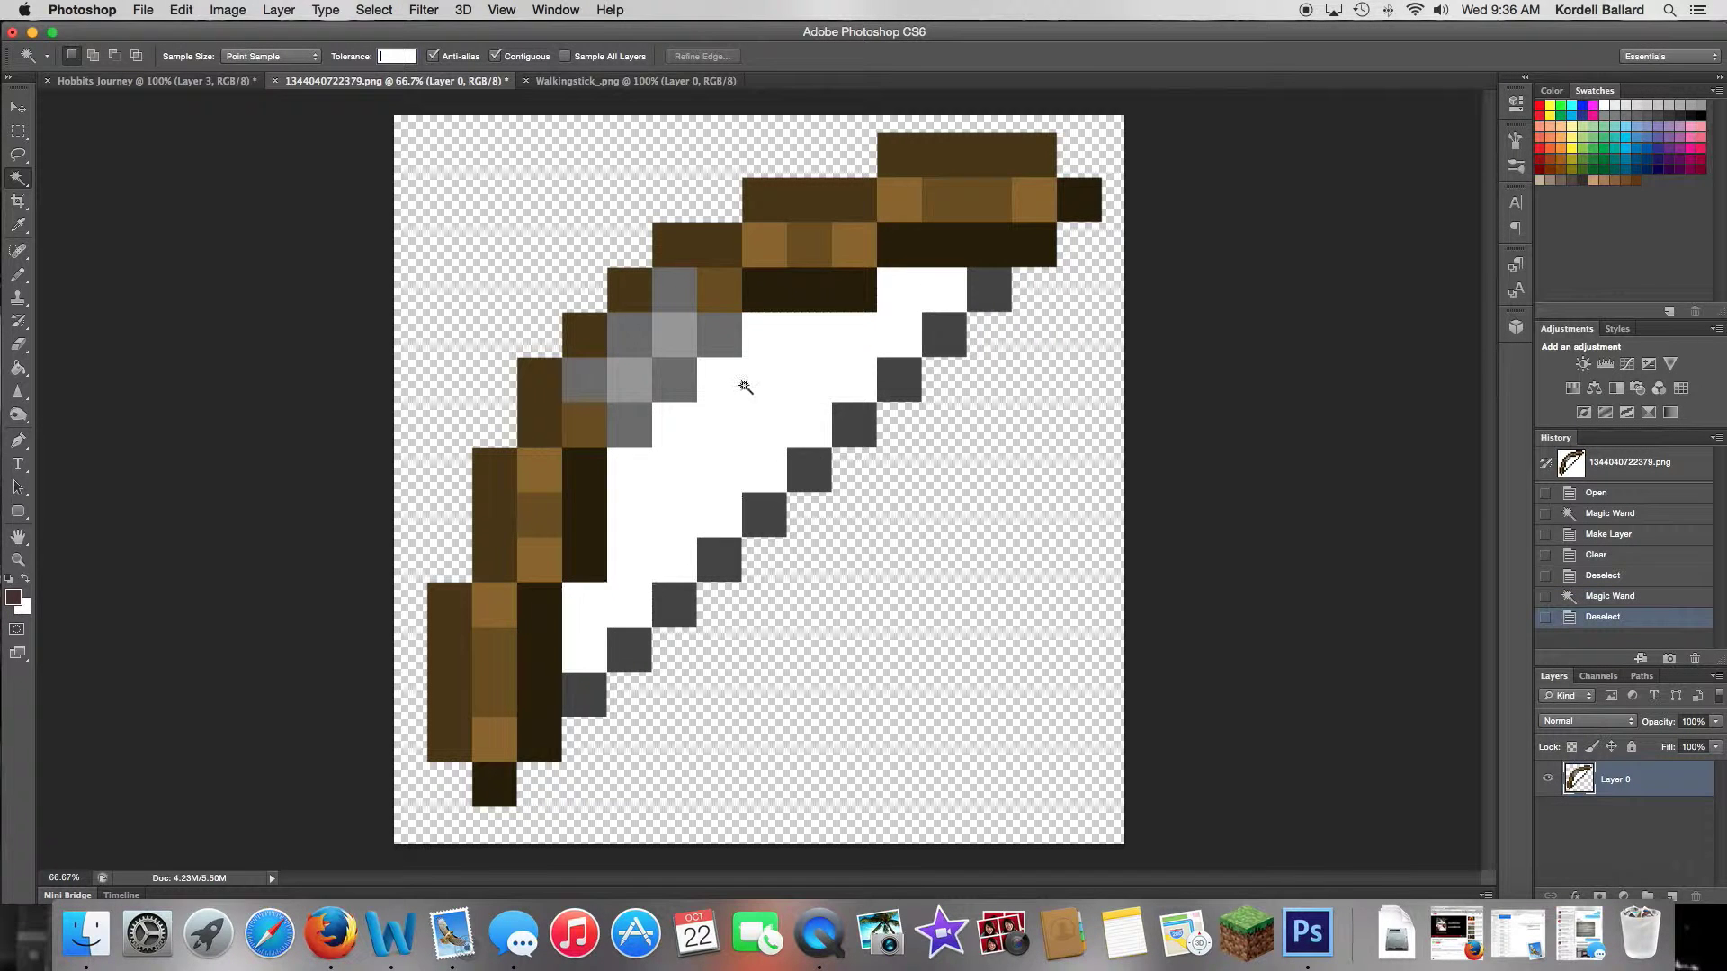
pyautogui.click(753, 384)
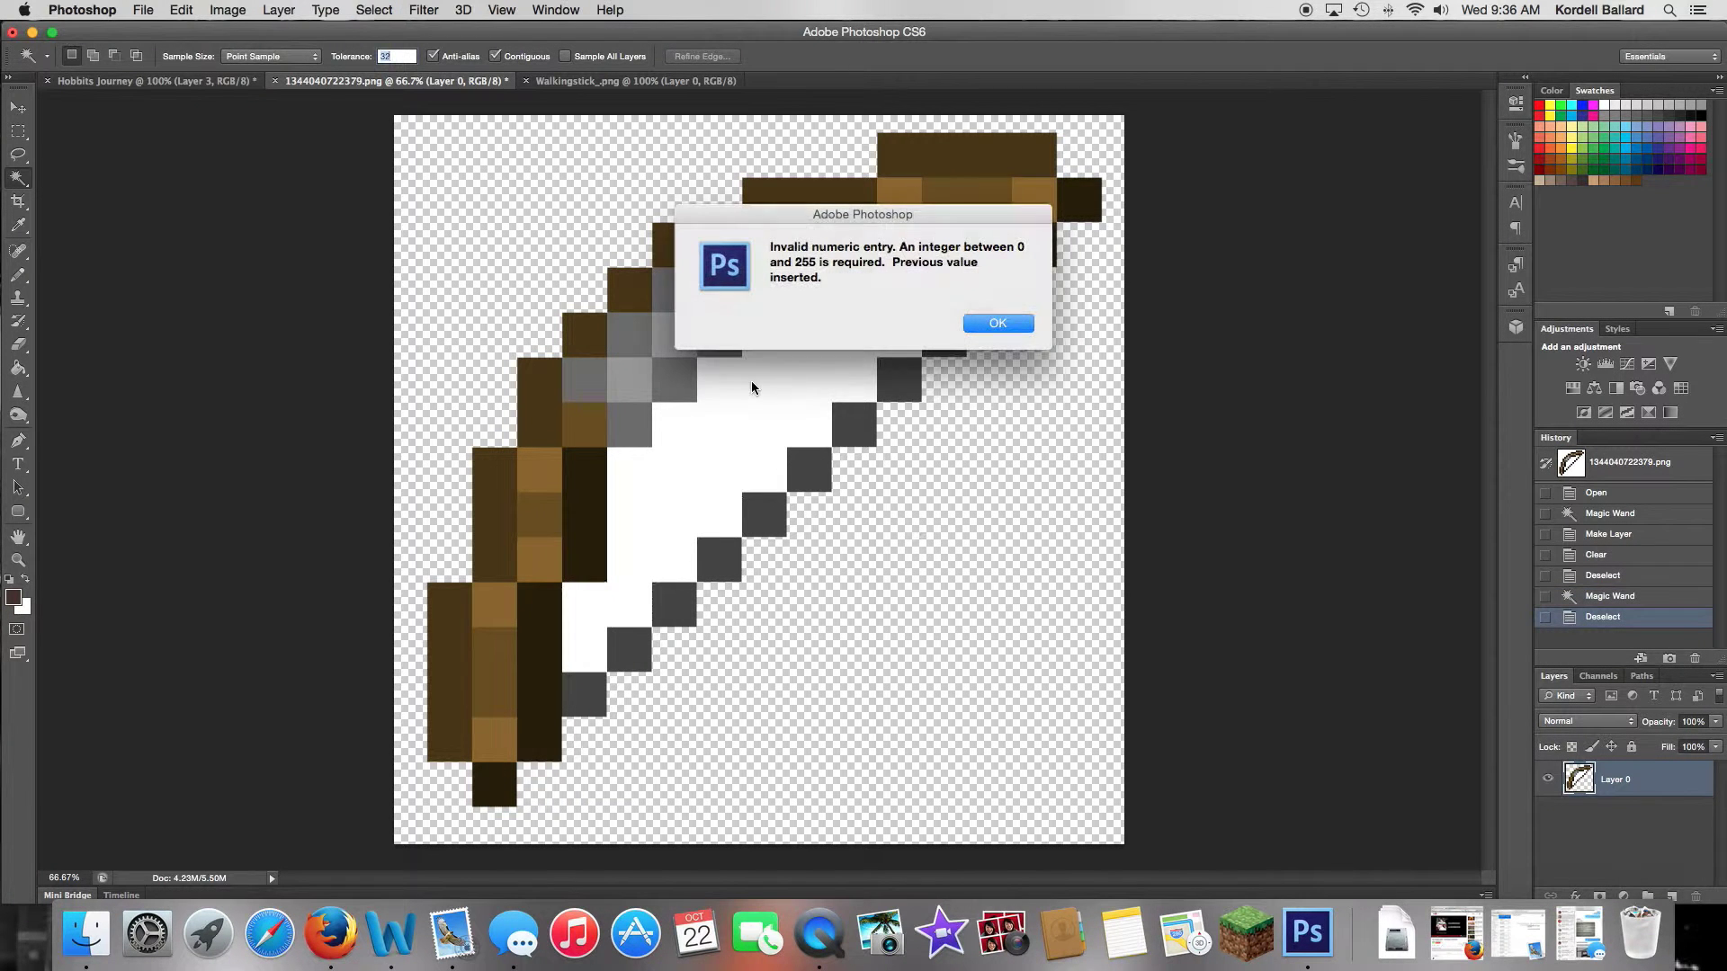
pyautogui.click(984, 324)
# Step: Delete the white area between the bow and its string with the Magic Wand, and deselect
pyautogui.click(803, 348)
pyautogui.press('Delete')
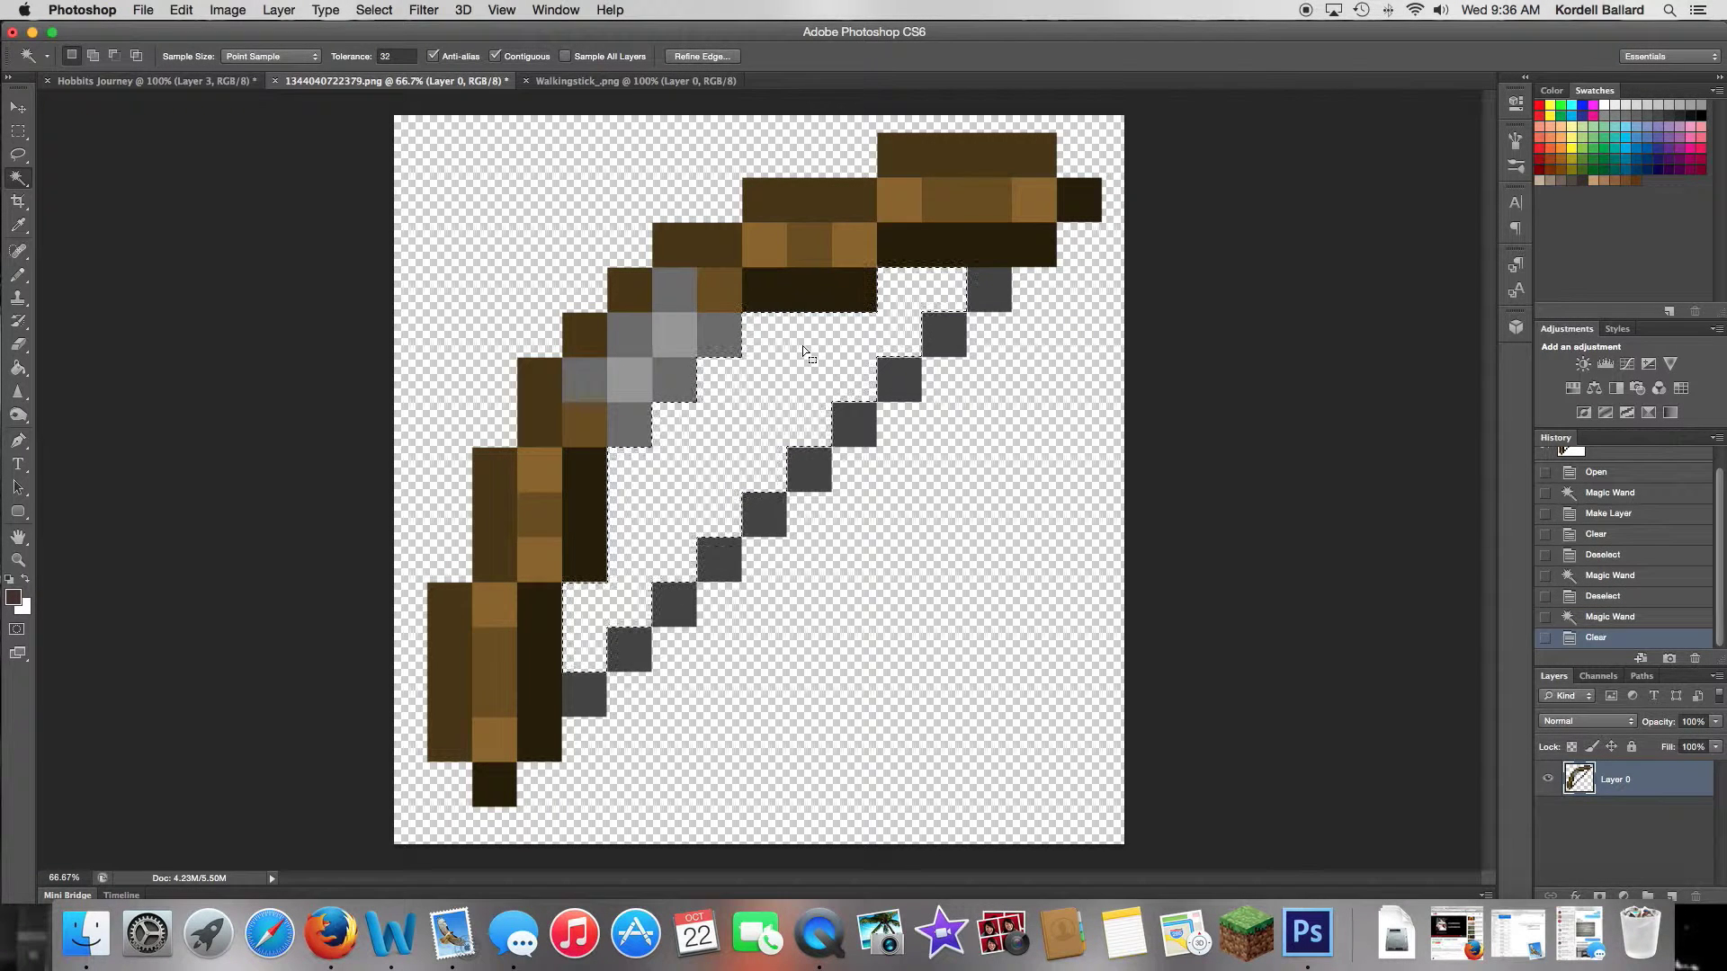
pyautogui.rightClick(772, 365)
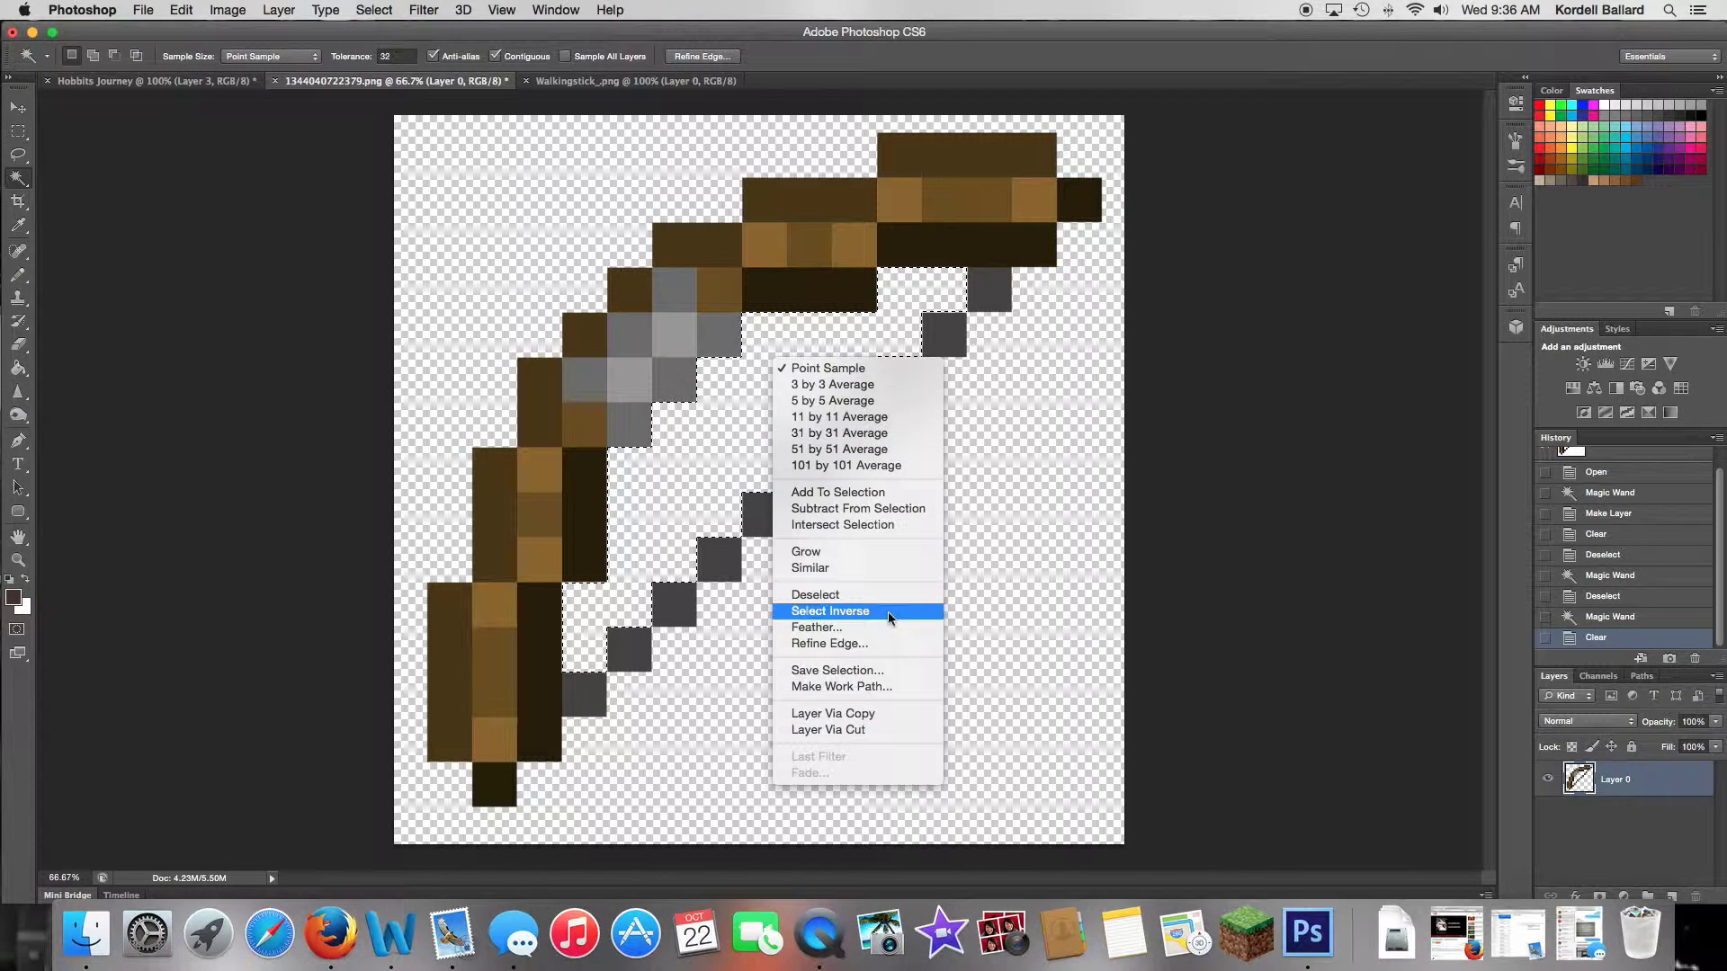
pyautogui.click(1011, 587)
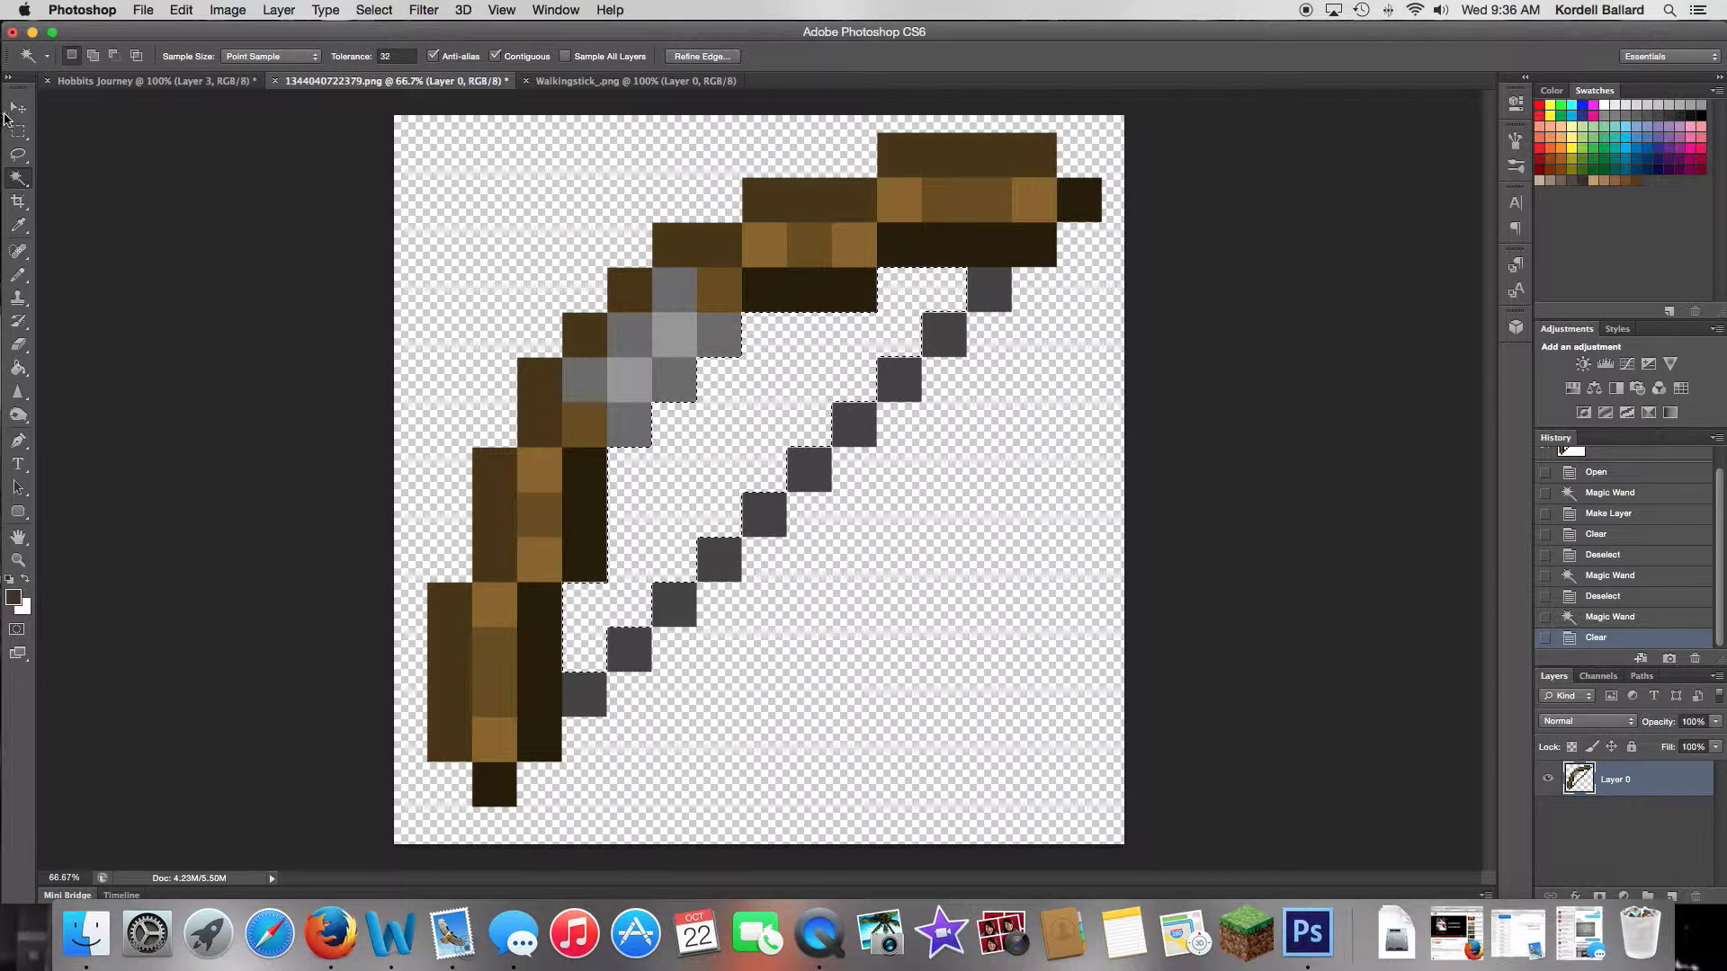
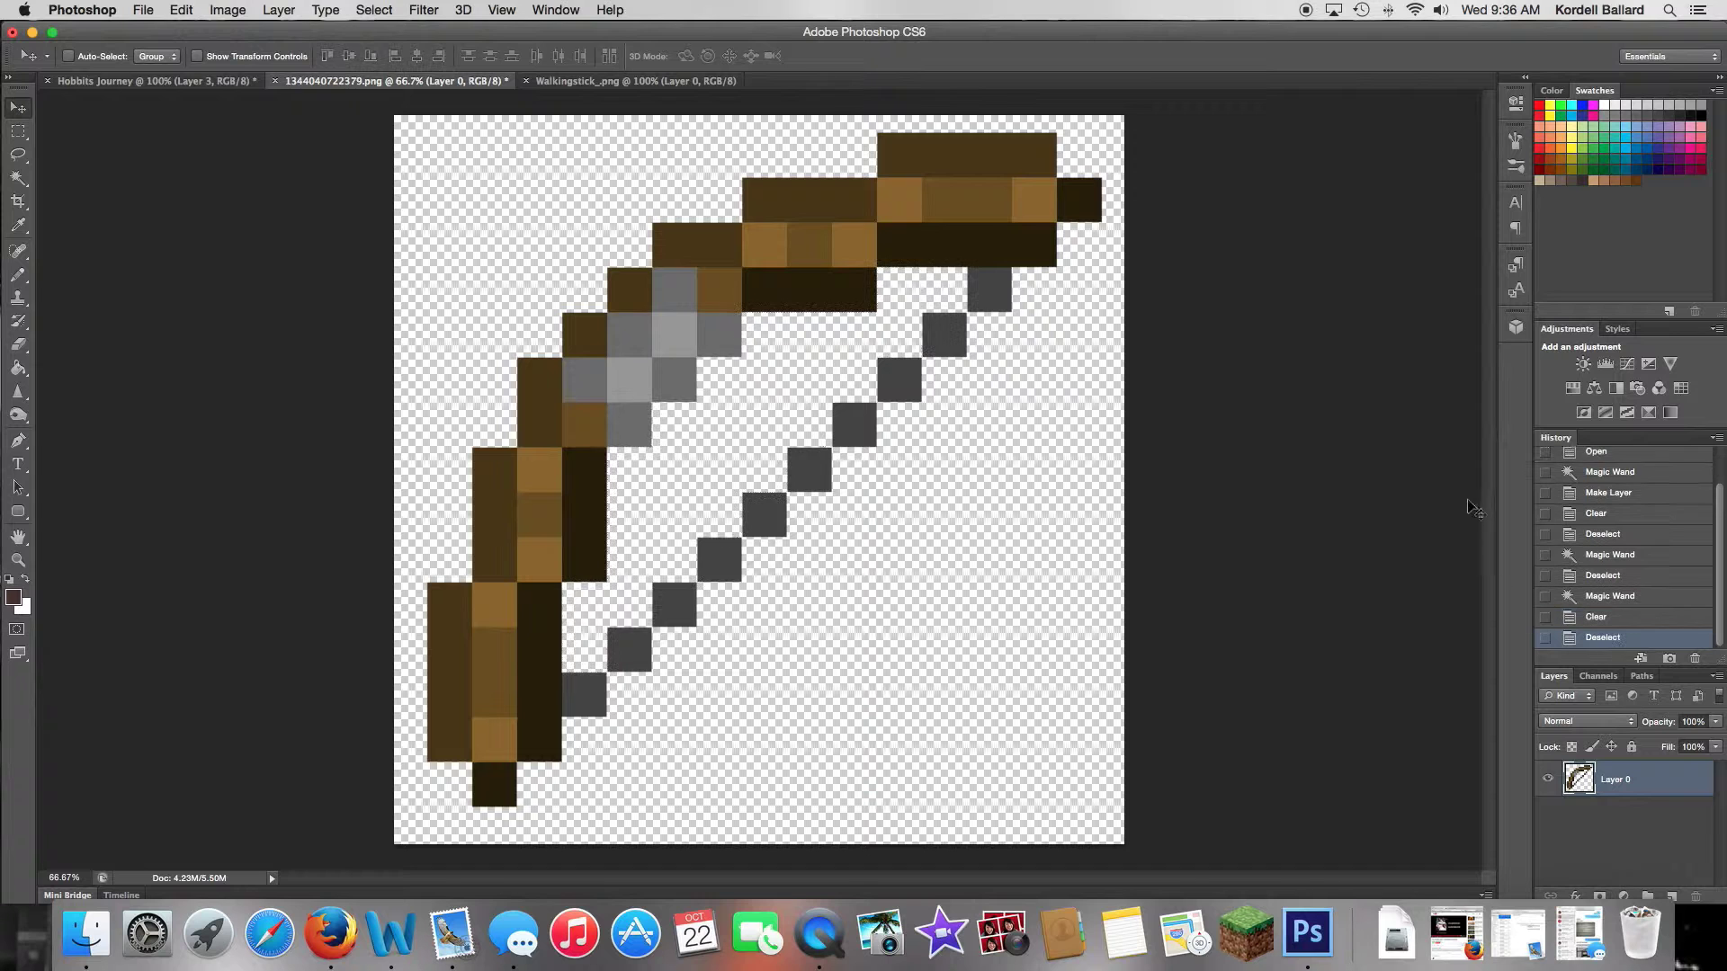
# Step: Copy the bow into Hobbits Journey and scale it down proportionally to about 25.6% over the character's upper body
pyautogui.moveTo(686, 324); pyautogui.dragTo(762, 394)
pyautogui.press('super+t')
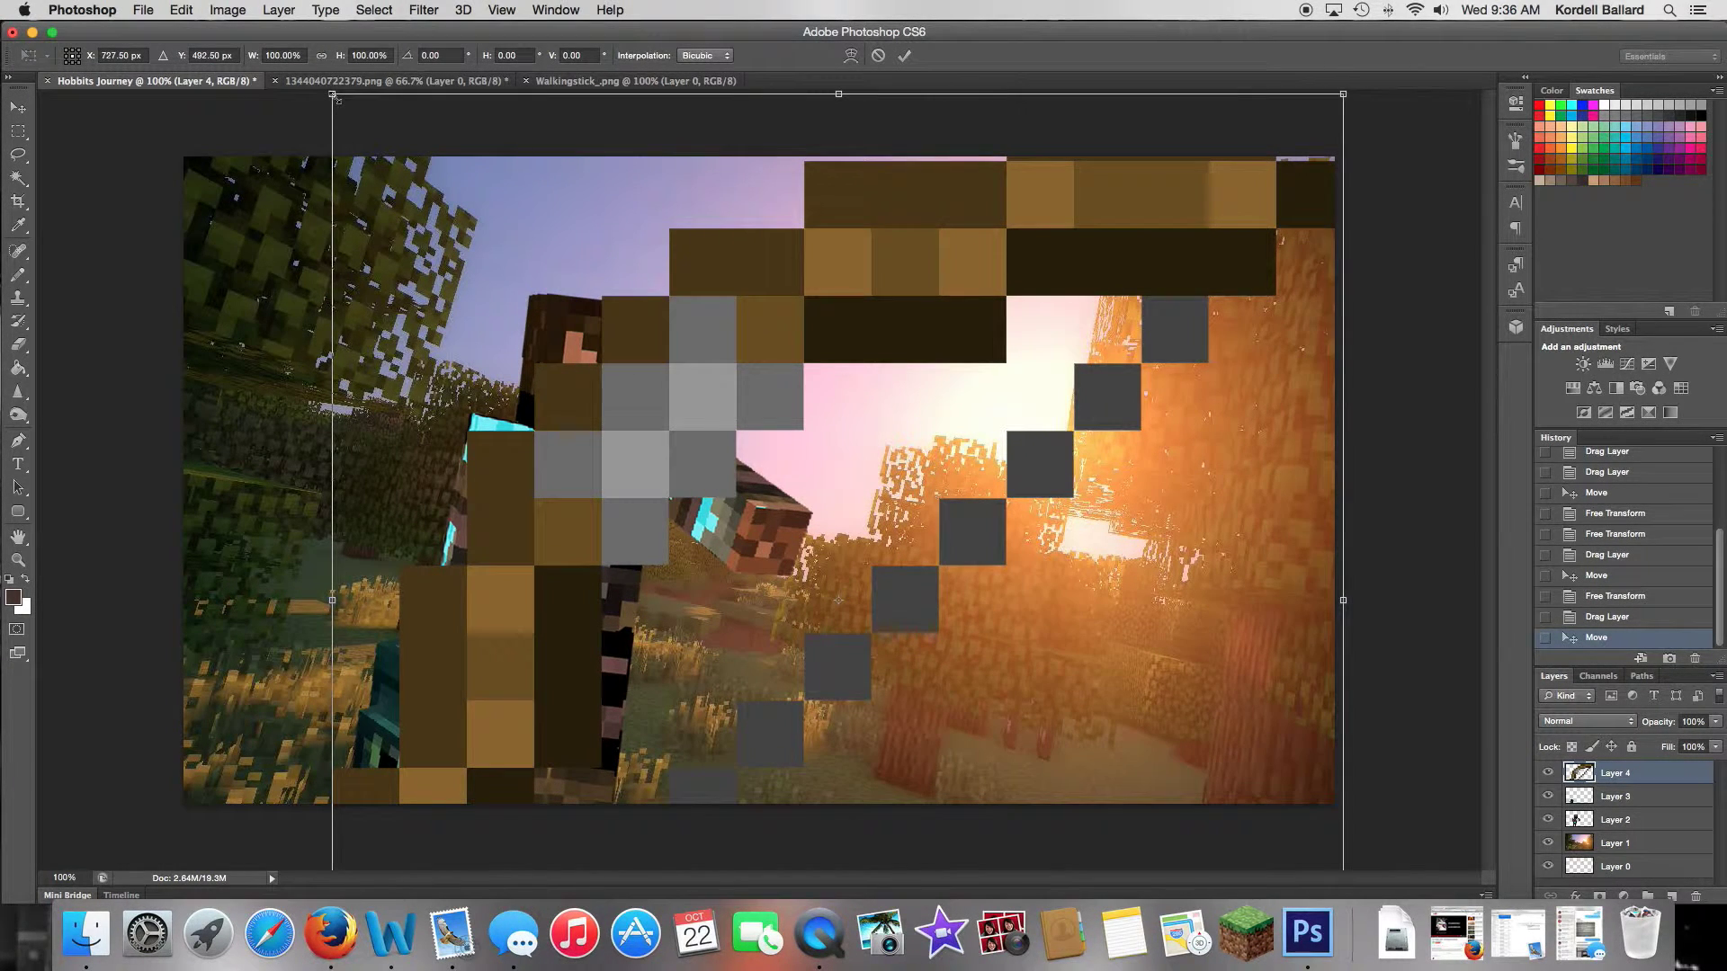
pyautogui.moveTo(334, 96); pyautogui.dragTo(547, 251)
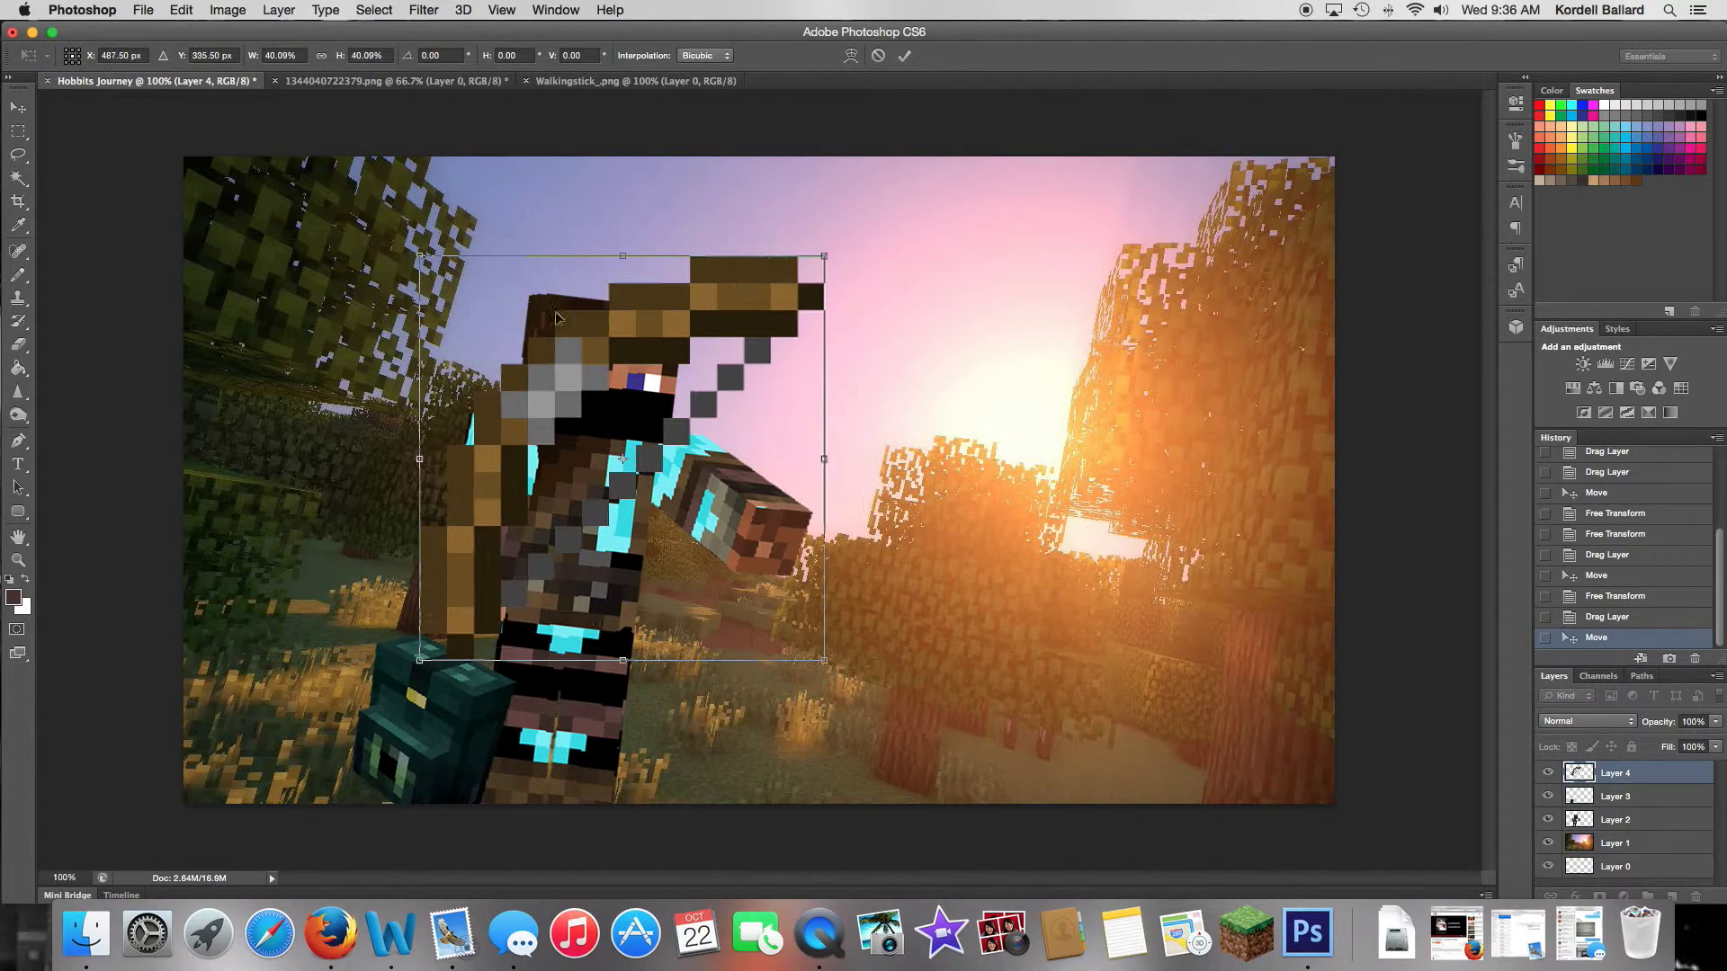
pyautogui.moveTo(423, 257); pyautogui.dragTo(568, 403)
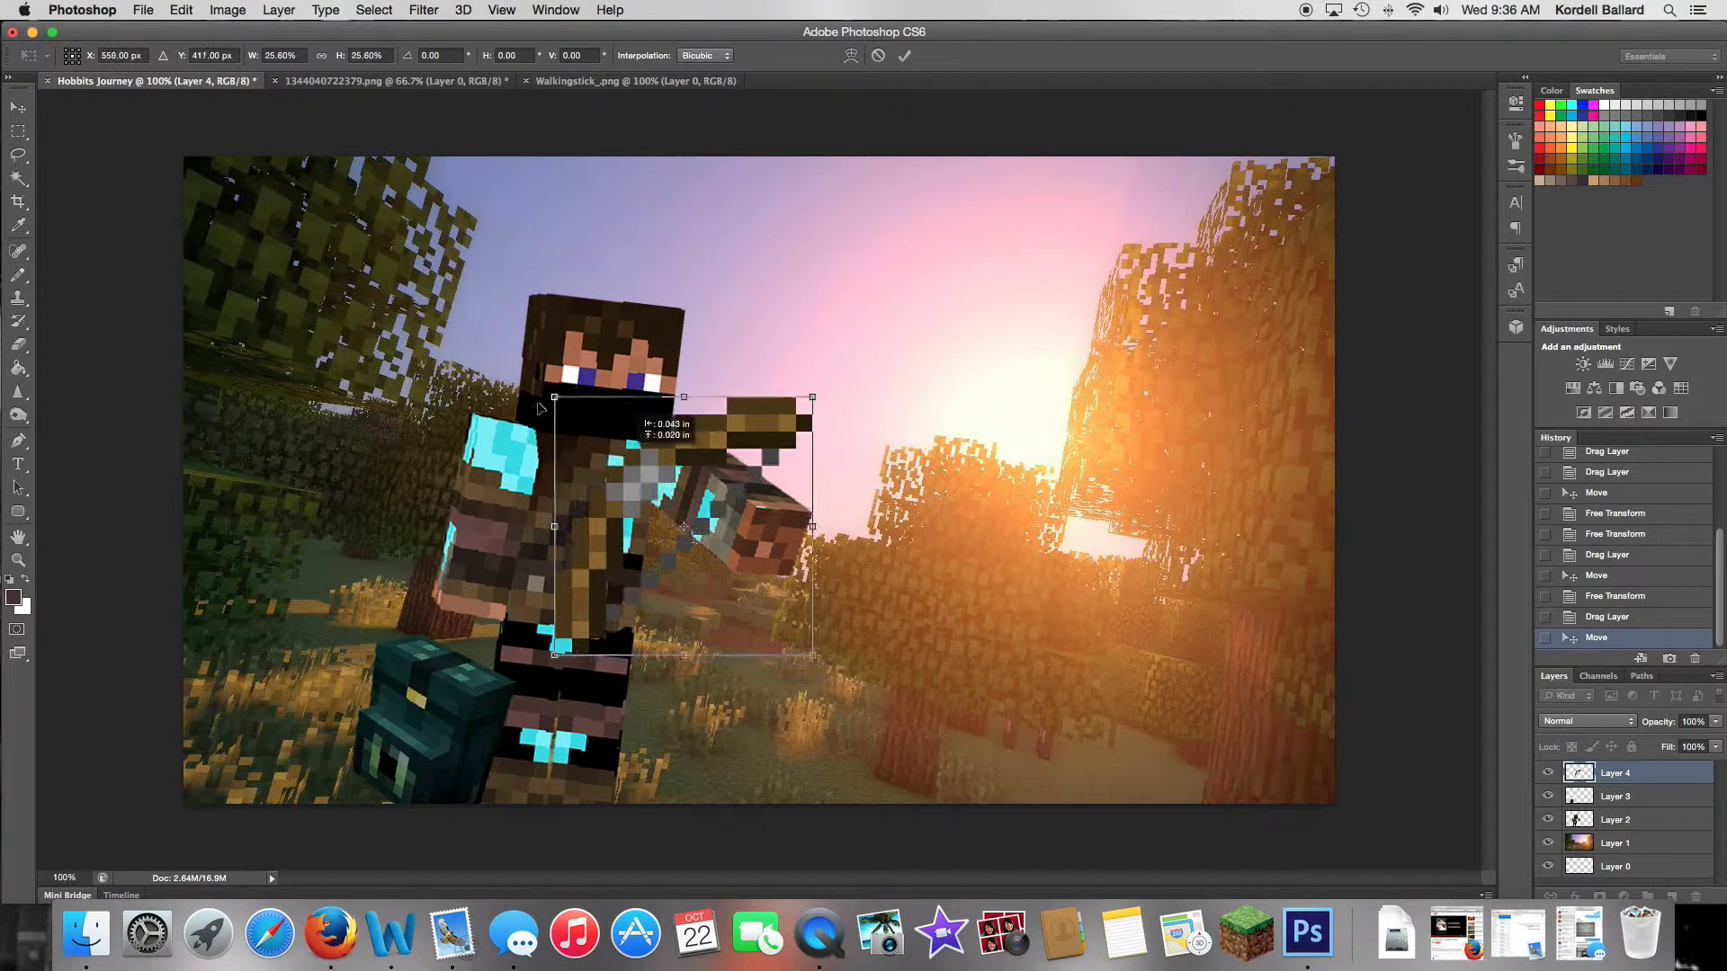
pyautogui.moveTo(678, 483); pyautogui.dragTo(583, 402)
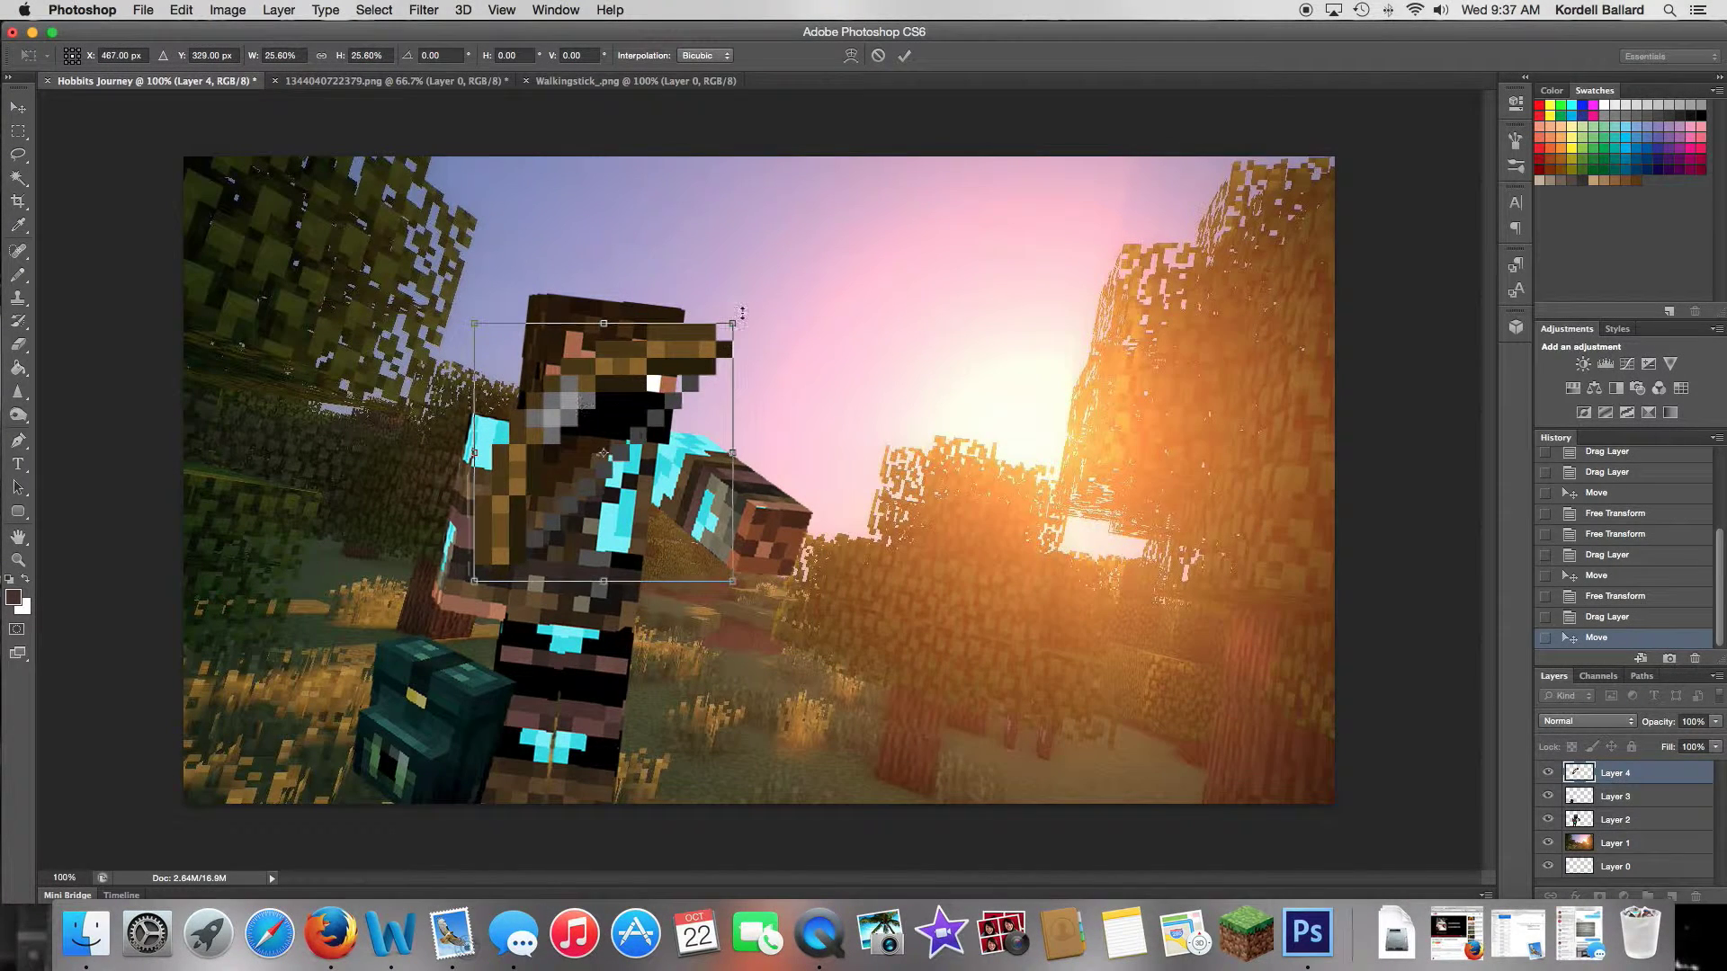
# Step: Rotate the bow about 78° counterclockwise and shrink it to about 19.65% of its original size across the character's shoulder and chest
pyautogui.moveTo(742, 312); pyautogui.dragTo(490, 256)
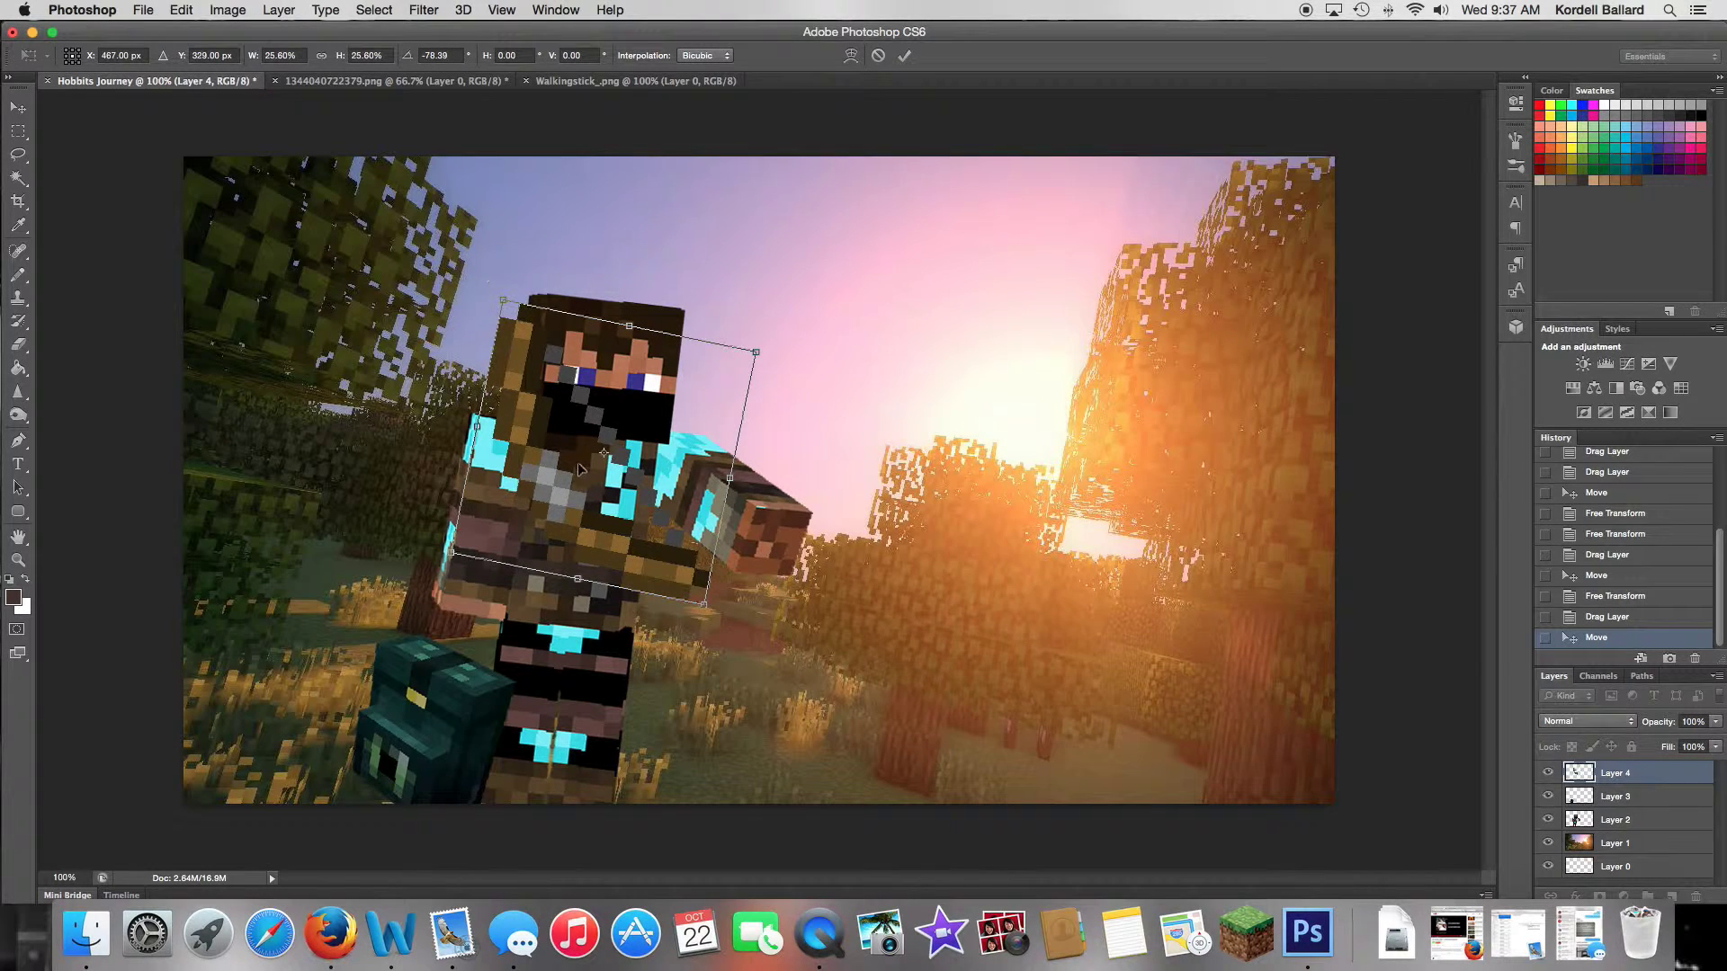
pyautogui.moveTo(580, 469); pyautogui.dragTo(564, 453)
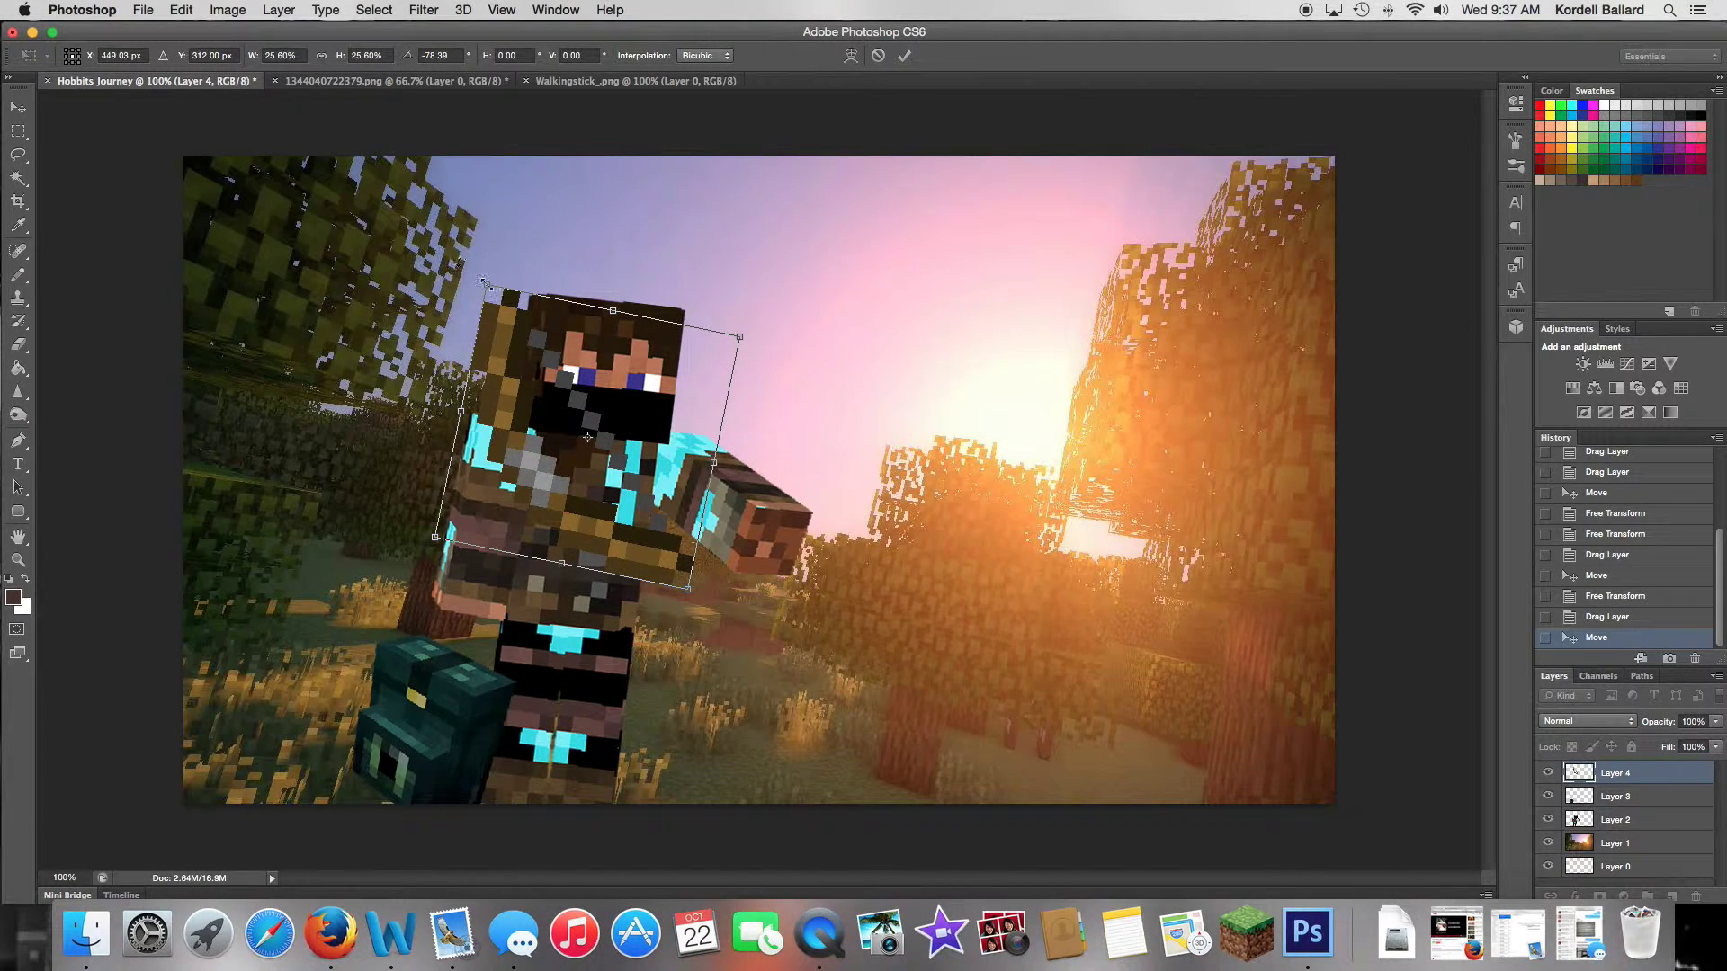
pyautogui.moveTo(483, 281); pyautogui.dragTo(520, 337)
pyautogui.moveTo(576, 448); pyautogui.dragTo(536, 420)
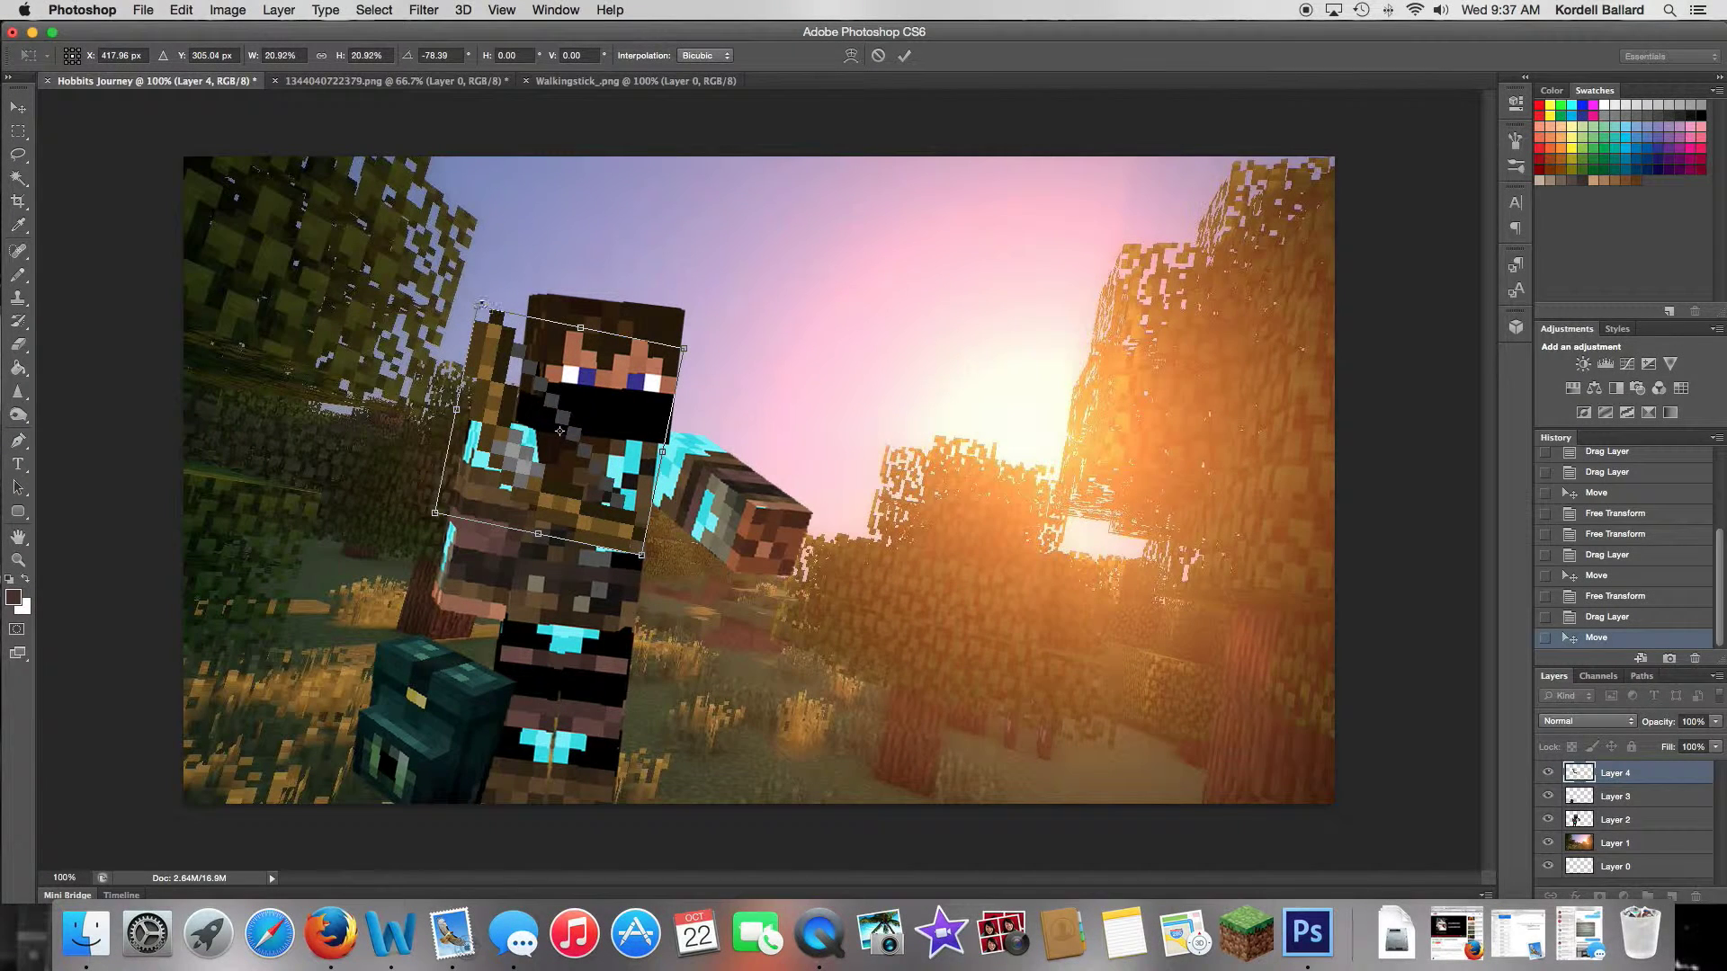
pyautogui.moveTo(483, 306); pyautogui.dragTo(488, 321)
pyautogui.moveTo(552, 428); pyautogui.dragTo(554, 429)
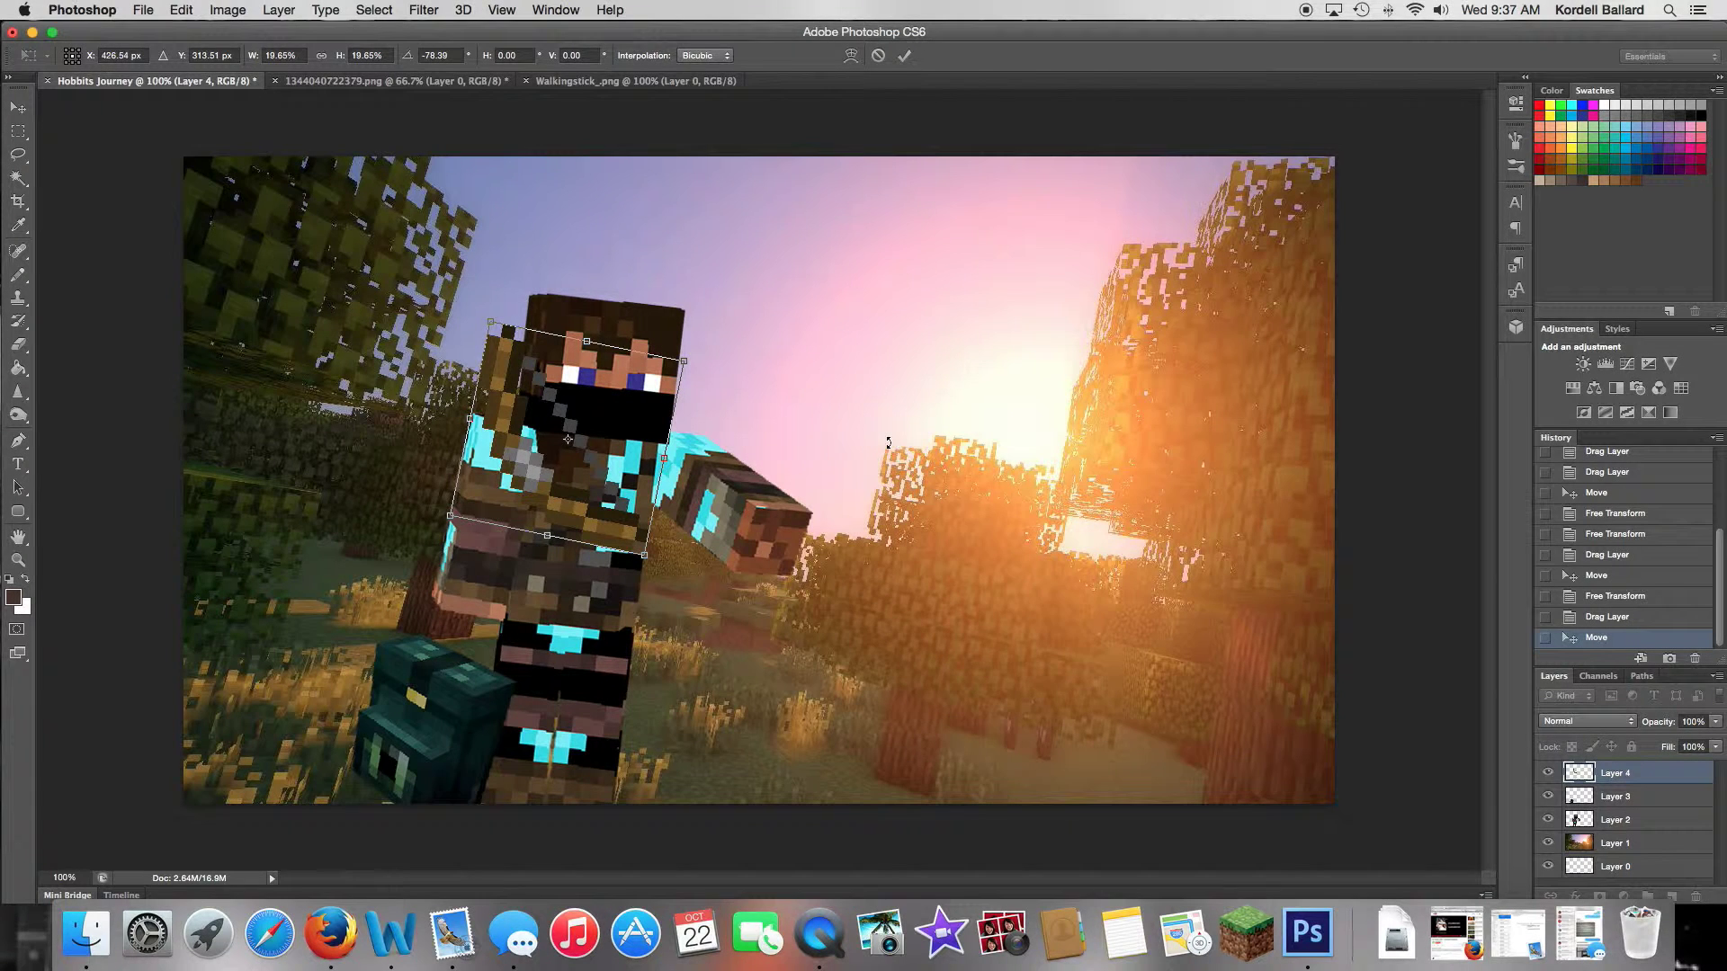
pyautogui.press('Return')
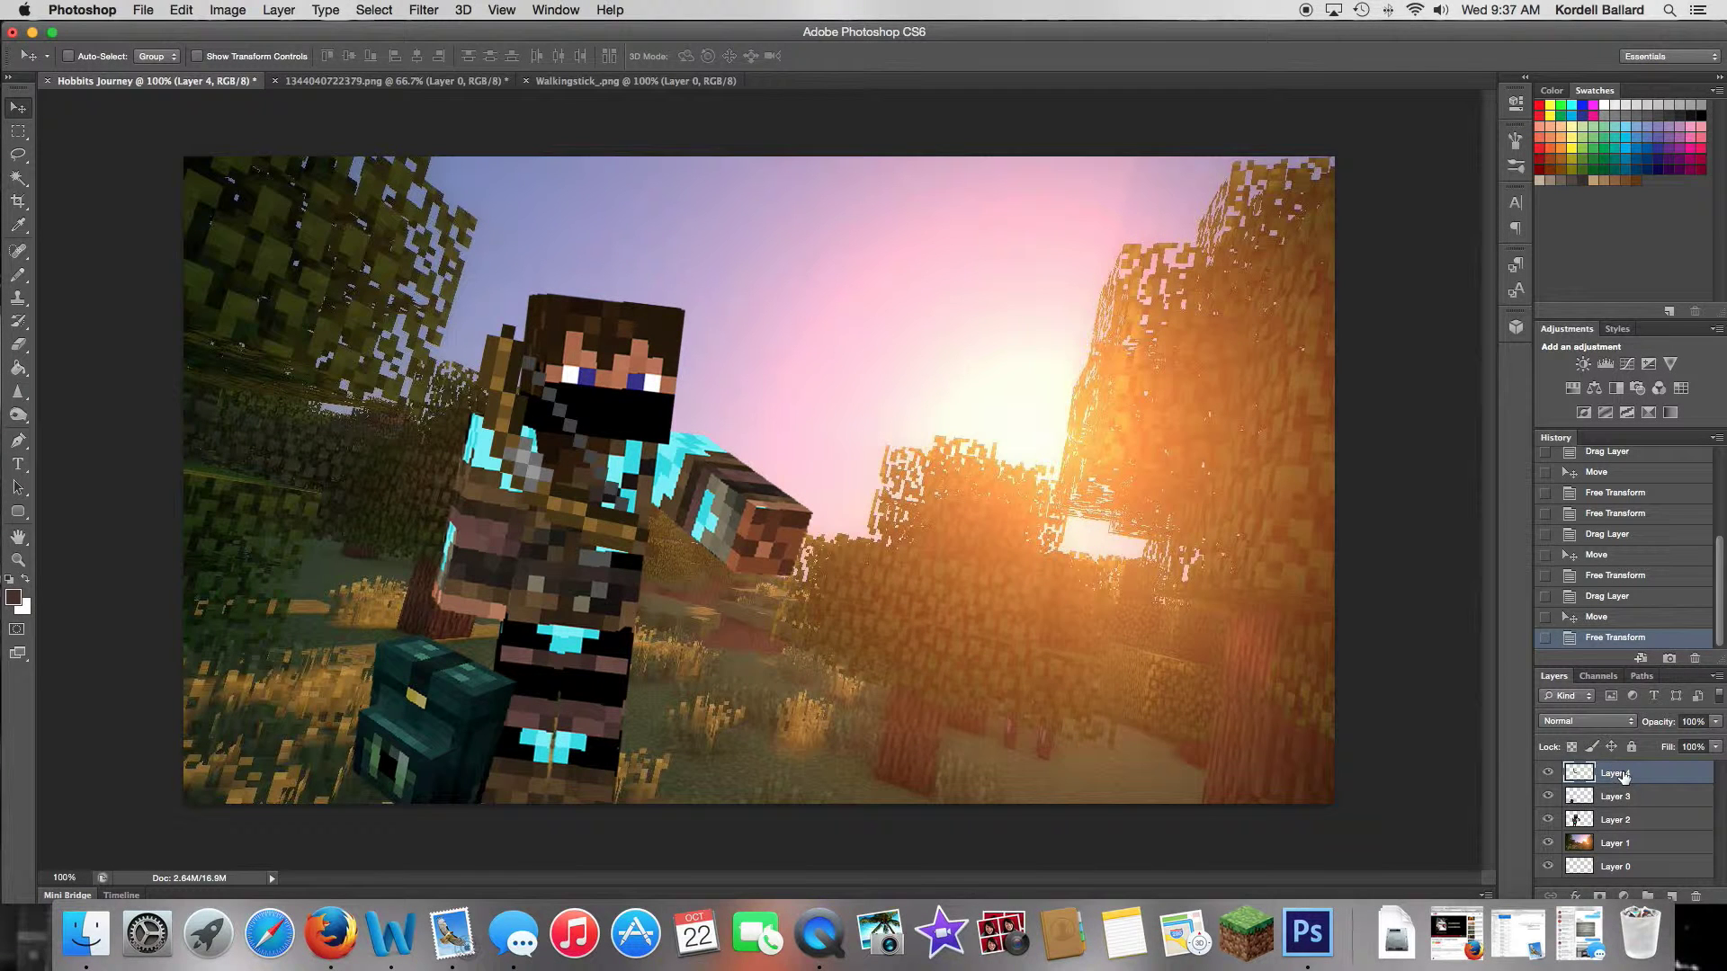
# Step: Move the bow's layer directly beneath the character's layer and nudge the bow slightly left
pyautogui.moveTo(1624, 777); pyautogui.dragTo(1617, 832)
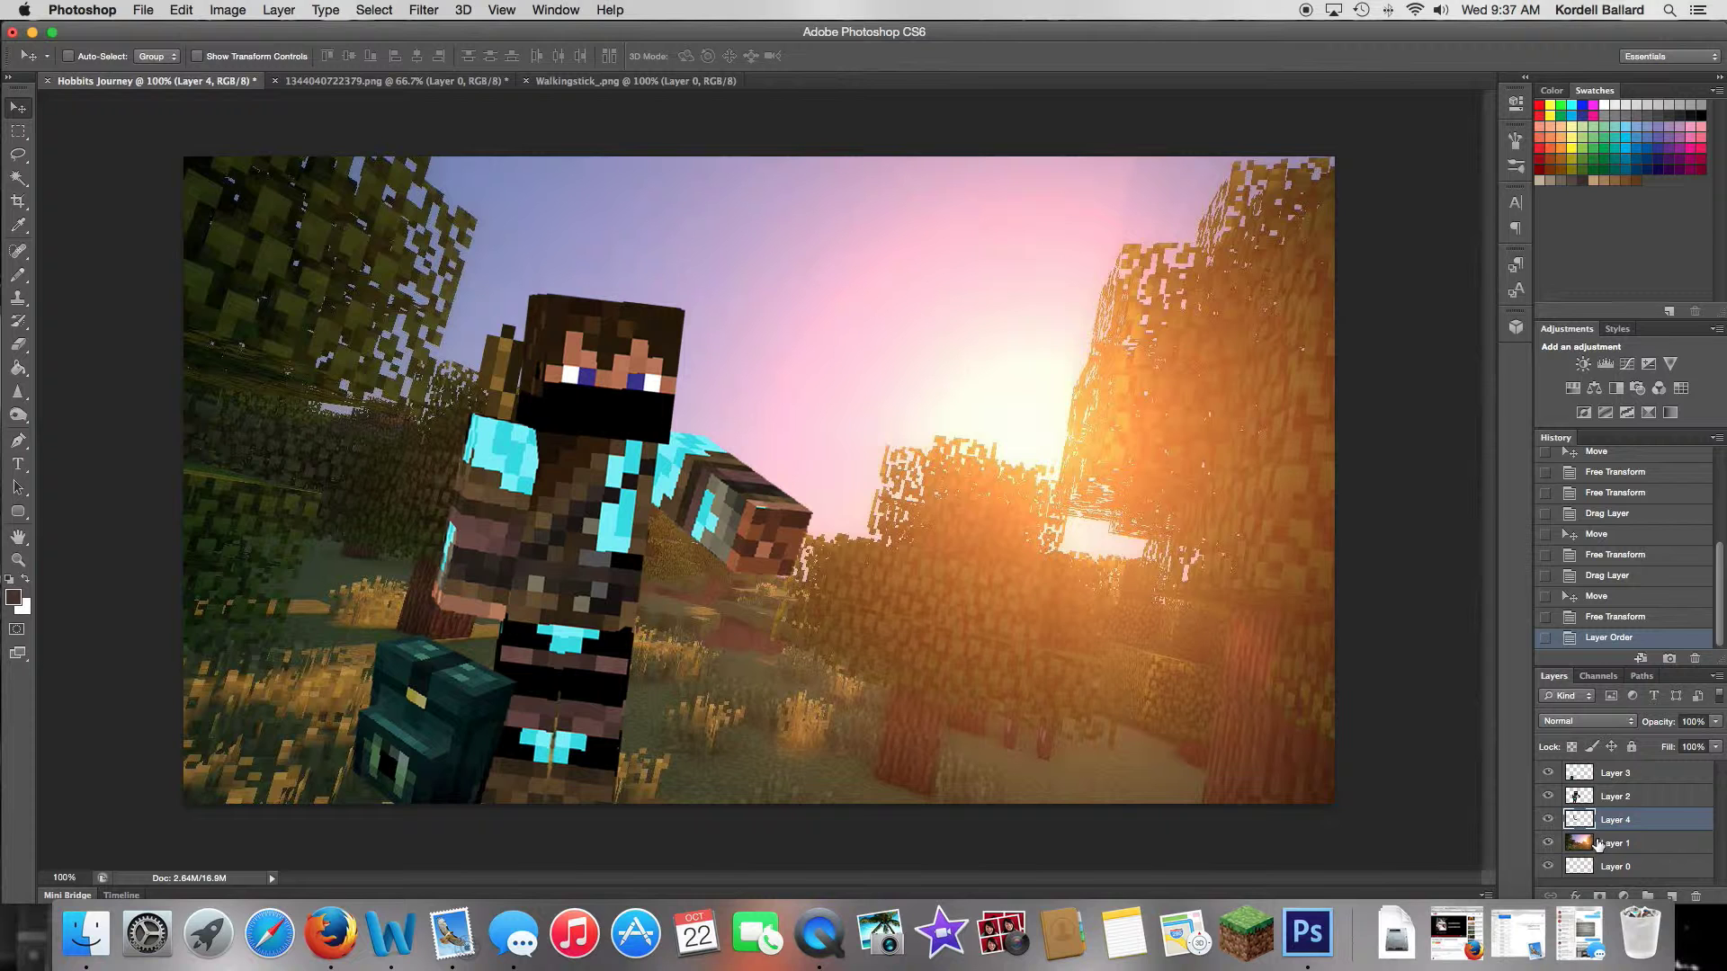
pyautogui.press('Left')
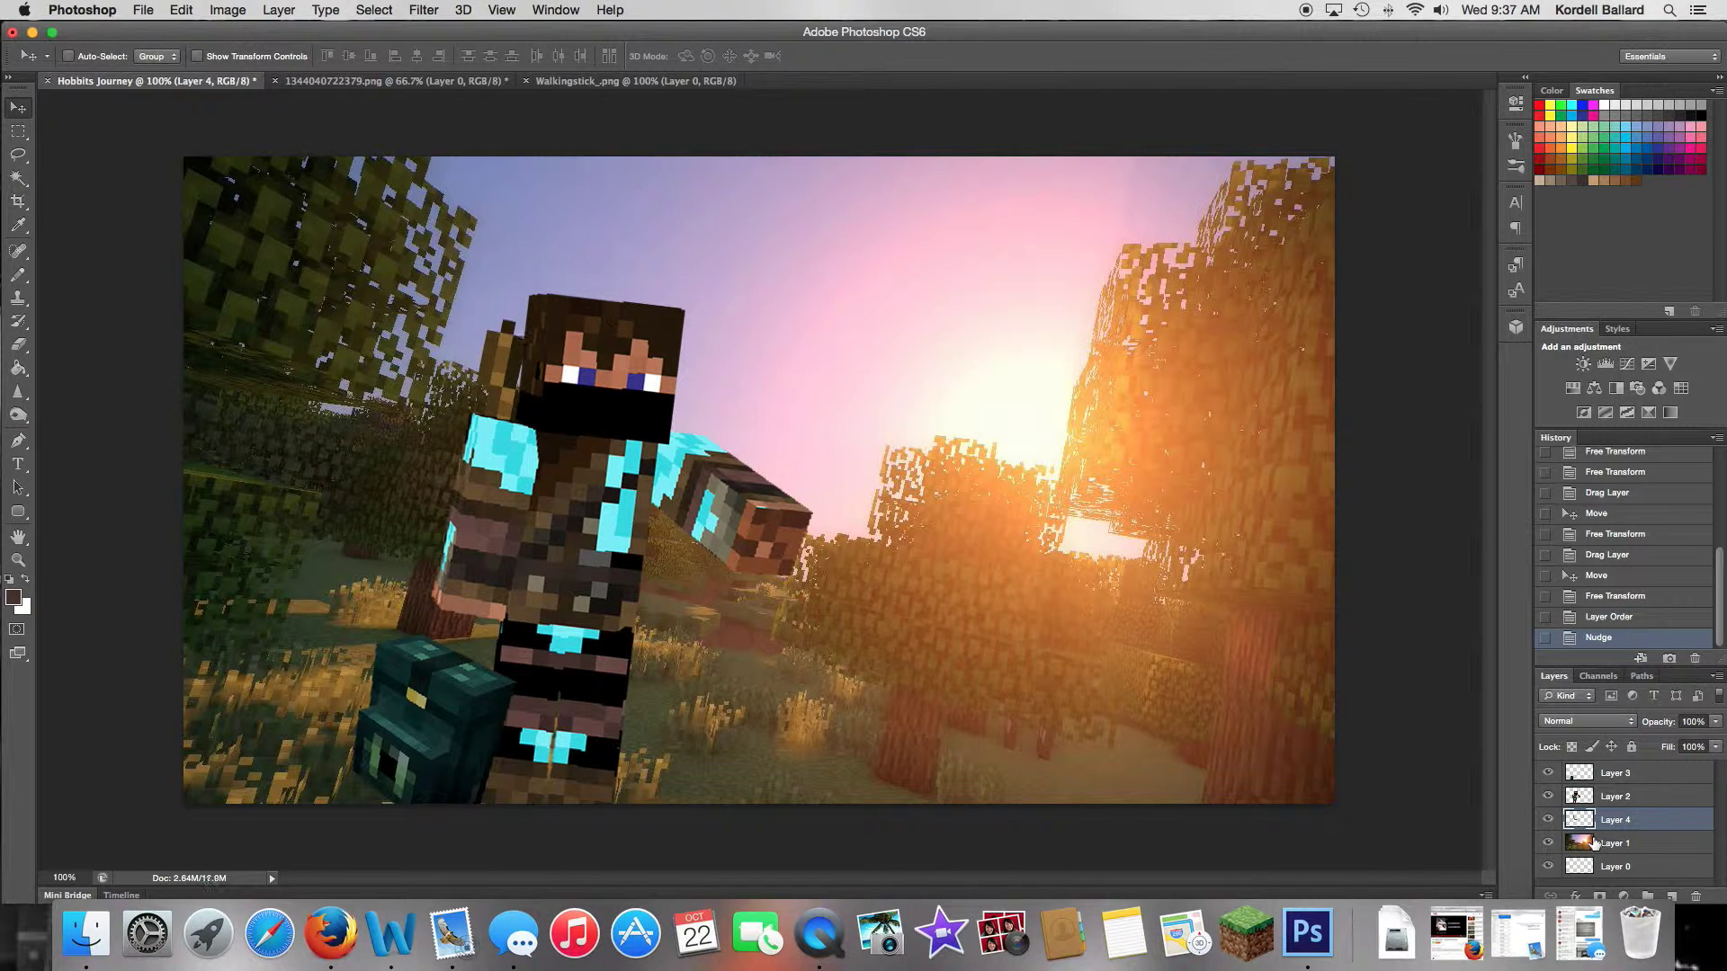
pyautogui.press('Left')
pyautogui.press('Left')
pyautogui.press('Left')
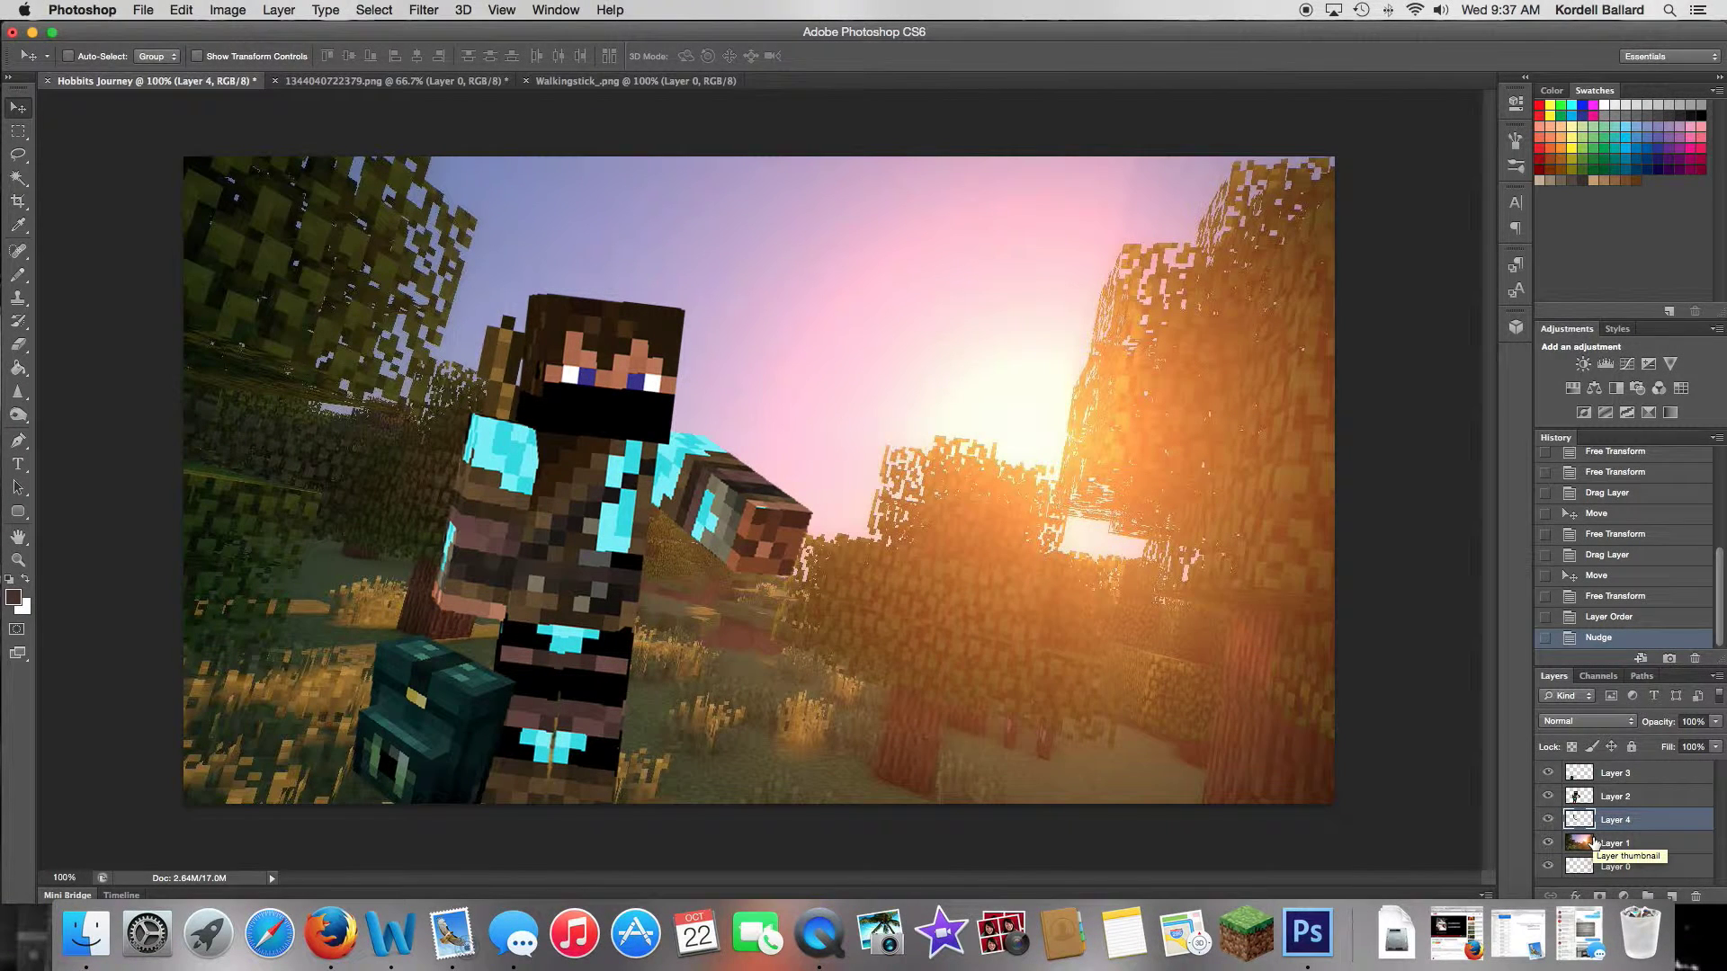
# Step: Enlarge the bow to about 108.5%, rotate it about 4° counterclockwise, and reposition it behind the character's back
pyautogui.press('super+t')
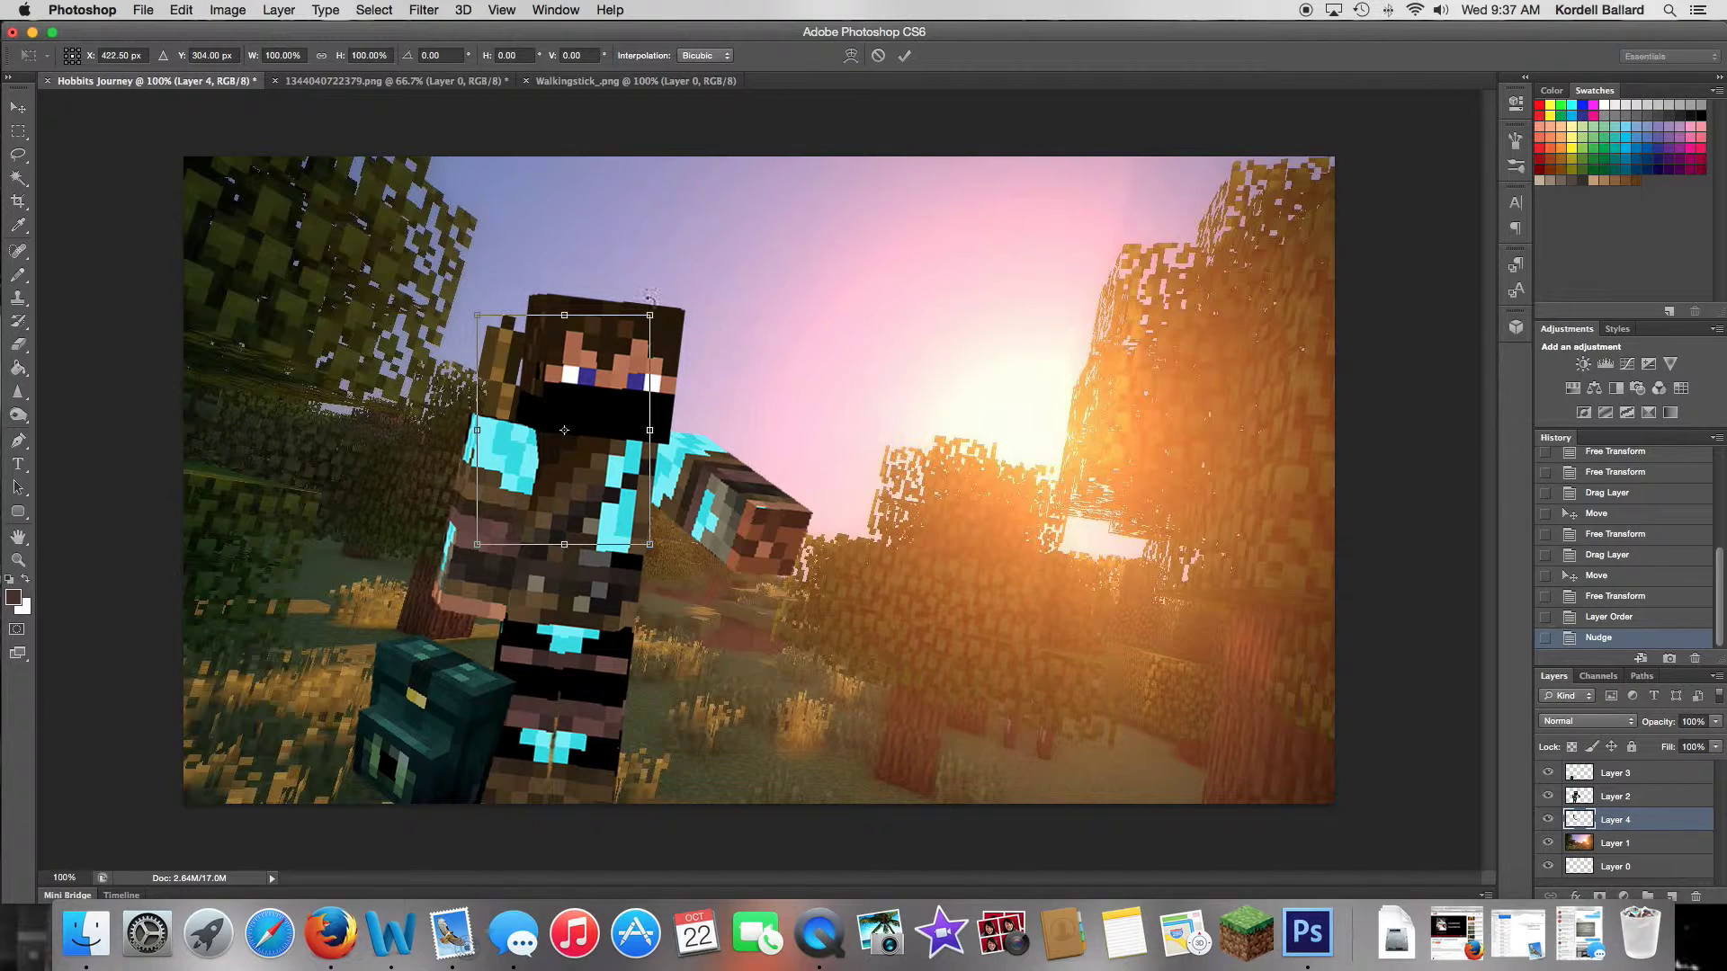
pyautogui.moveTo(667, 304); pyautogui.dragTo(636, 295)
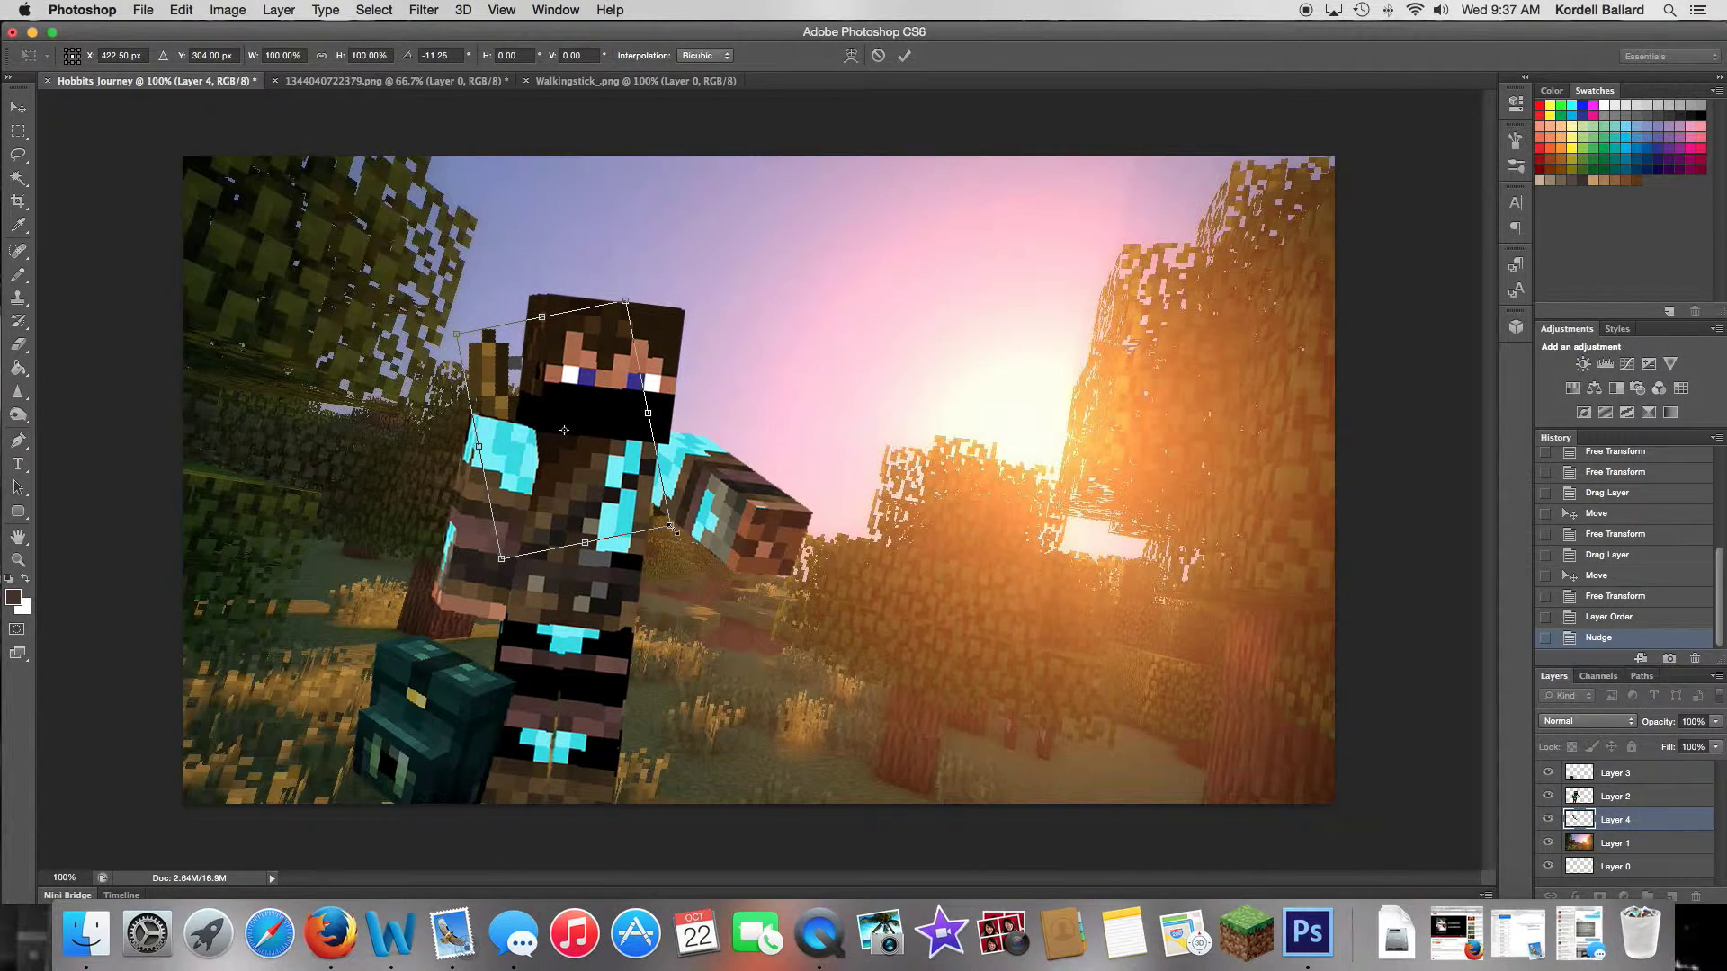
pyautogui.moveTo(676, 533); pyautogui.dragTo(693, 550)
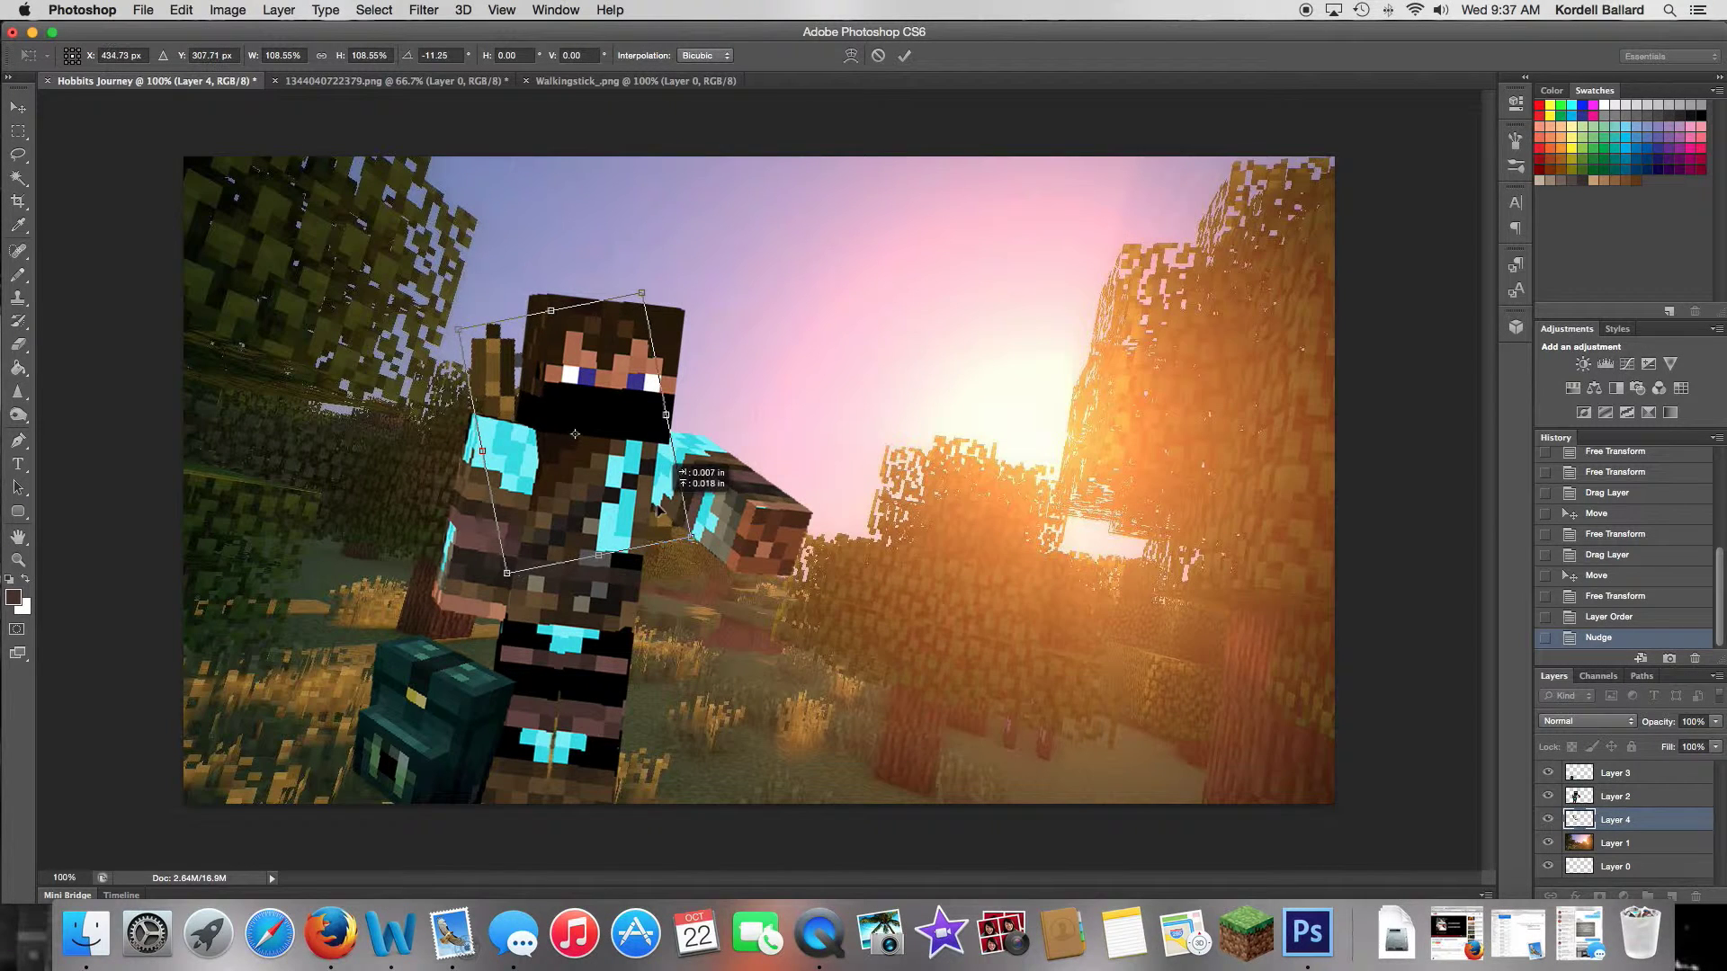
pyautogui.moveTo(654, 252); pyautogui.dragTo(671, 282)
pyautogui.moveTo(605, 434); pyautogui.dragTo(608, 442)
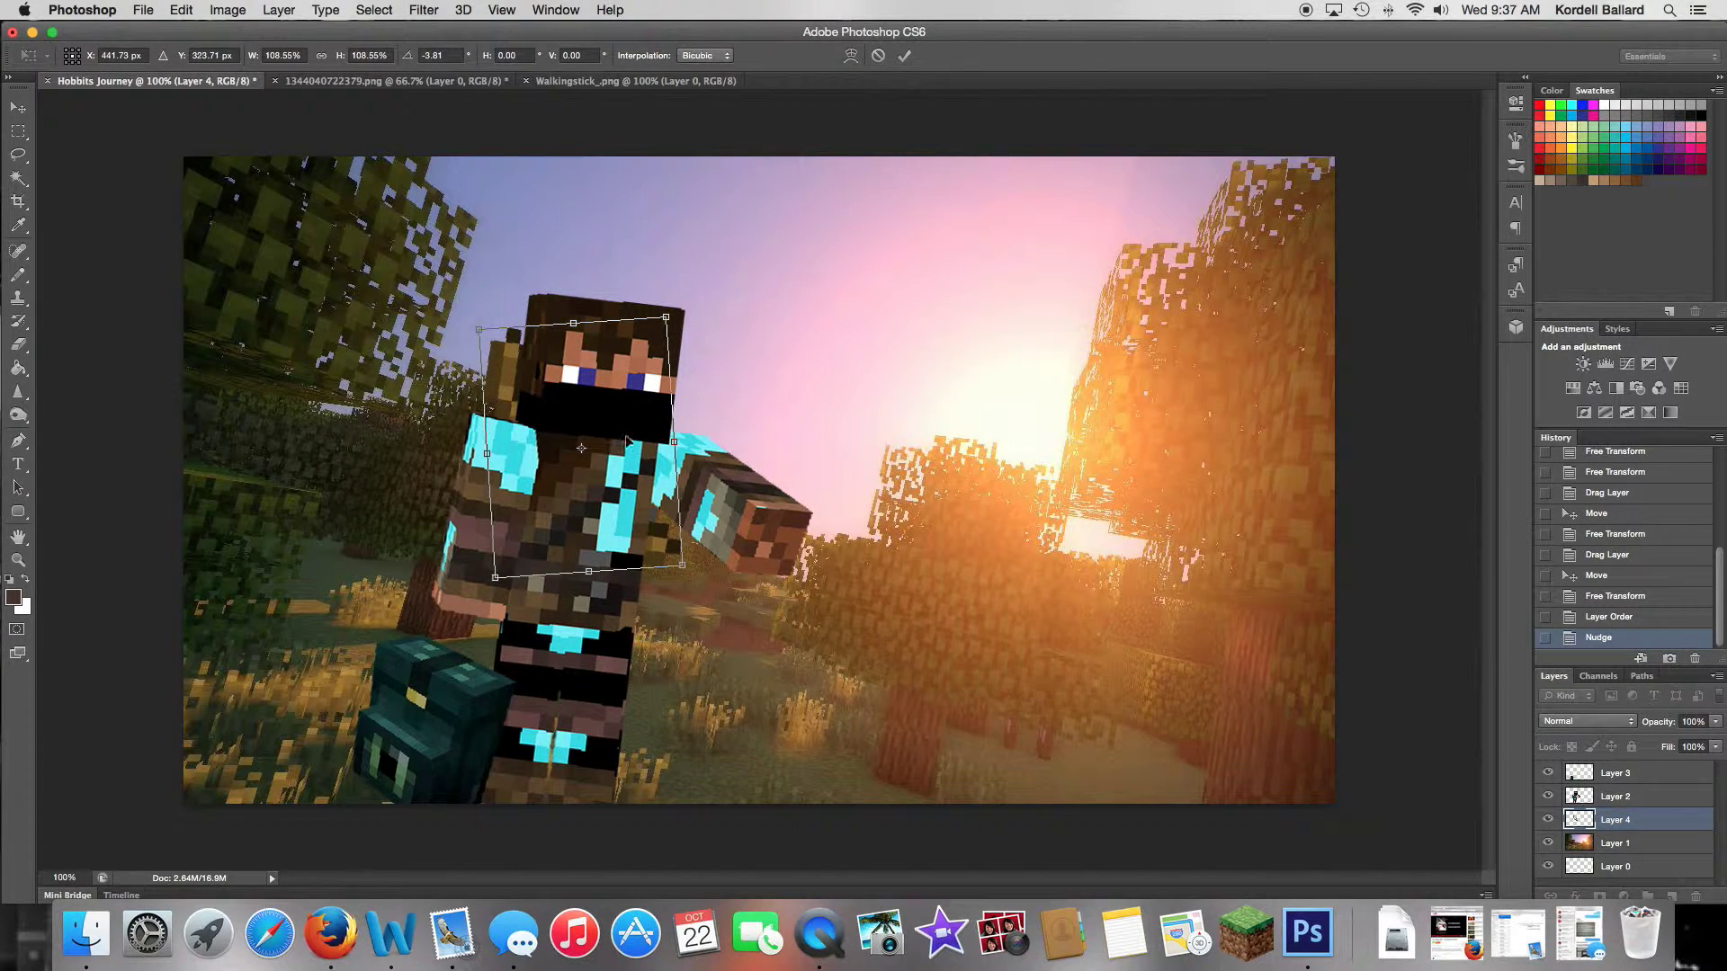
pyautogui.press('Return')
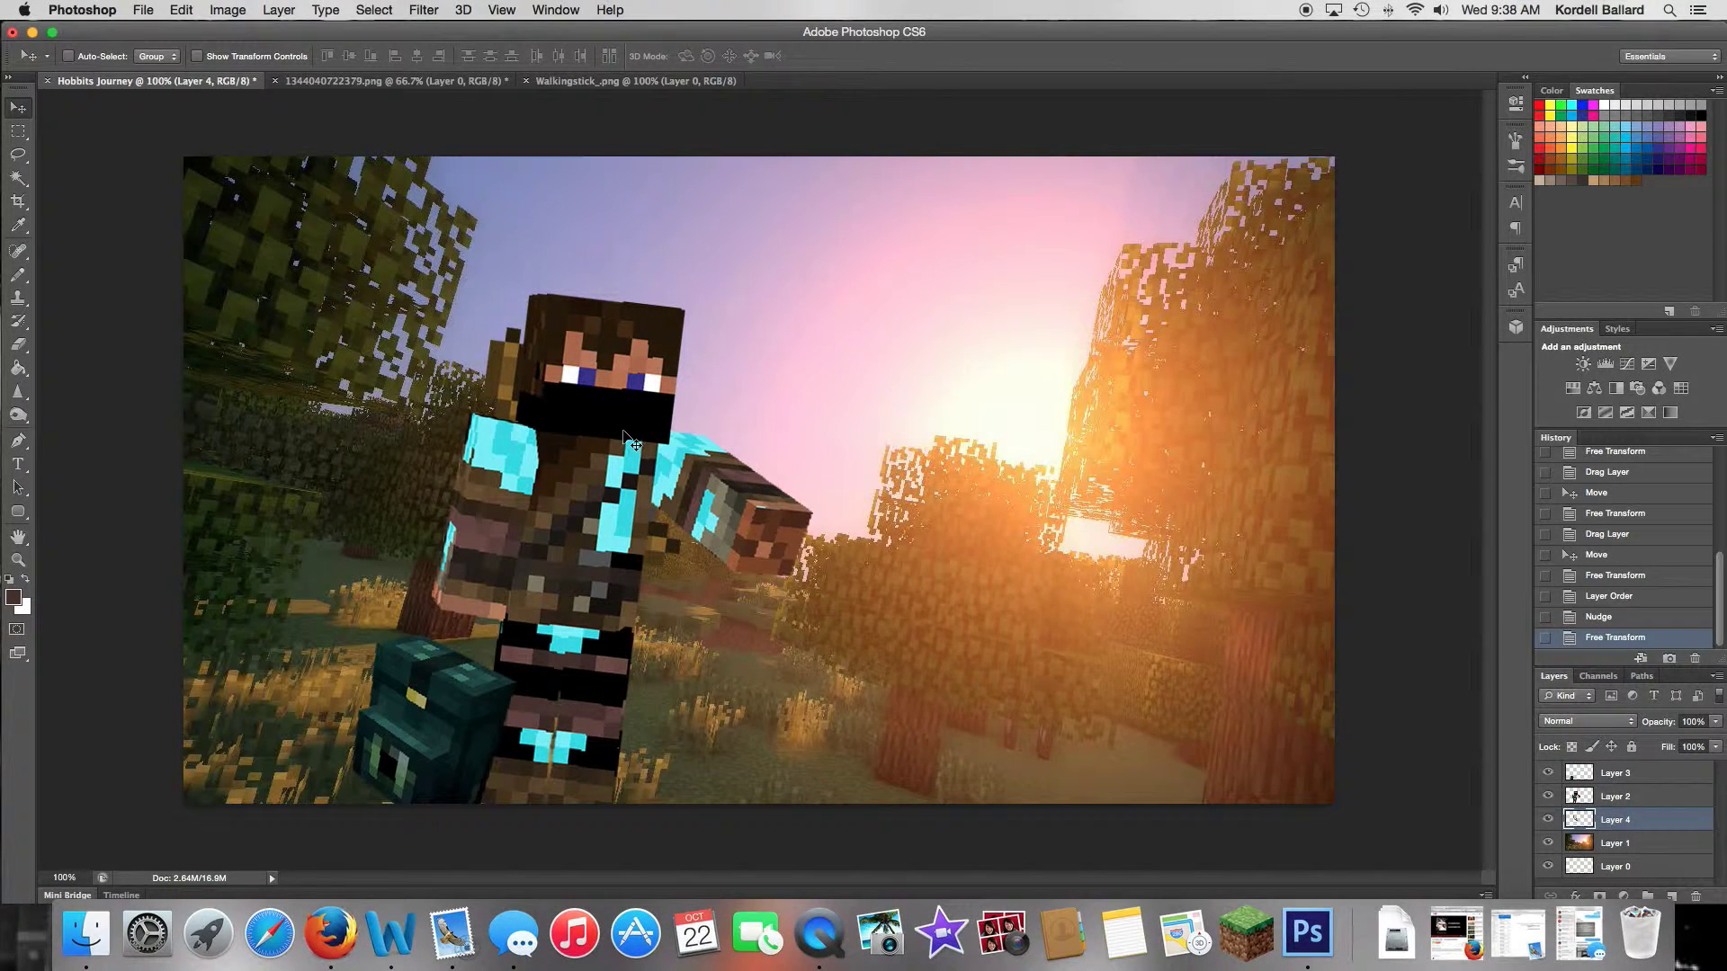
# Step: Nudge the bow left and up so its tip sticks out farther behind the character's shoulder
pyautogui.press('Left')
pyautogui.press('Left')
pyautogui.press('Left')
pyautogui.press('Left')
pyautogui.press('Left')
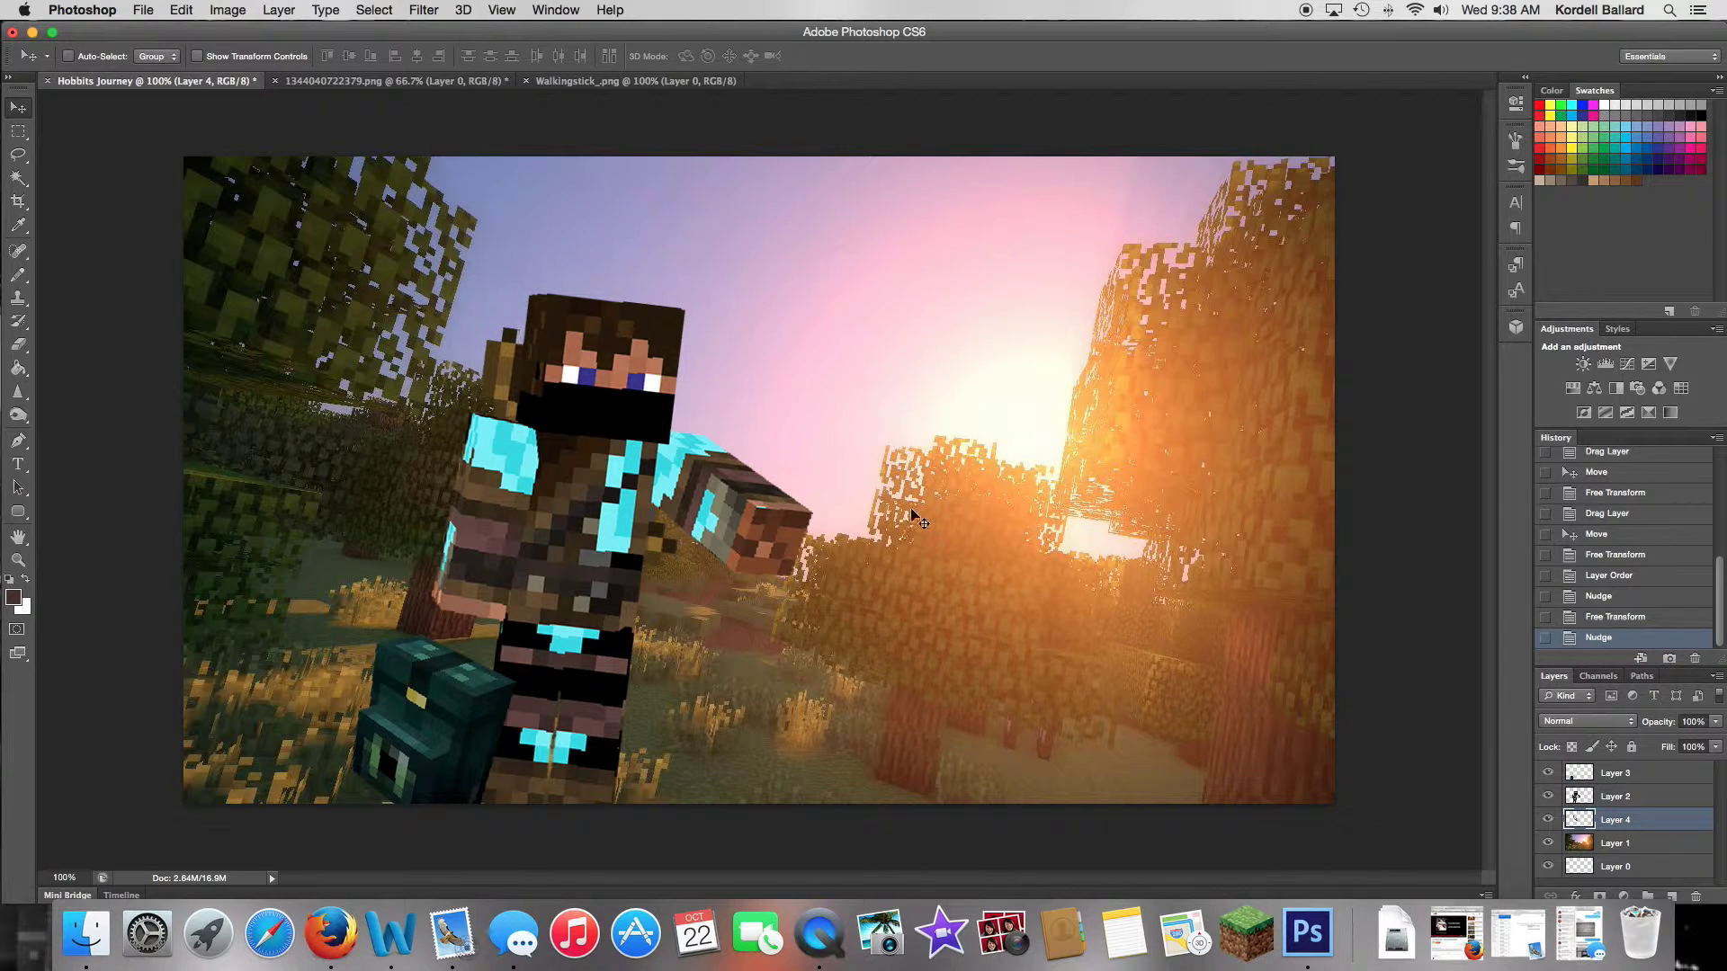
pyautogui.press('Left')
pyautogui.press('Left')
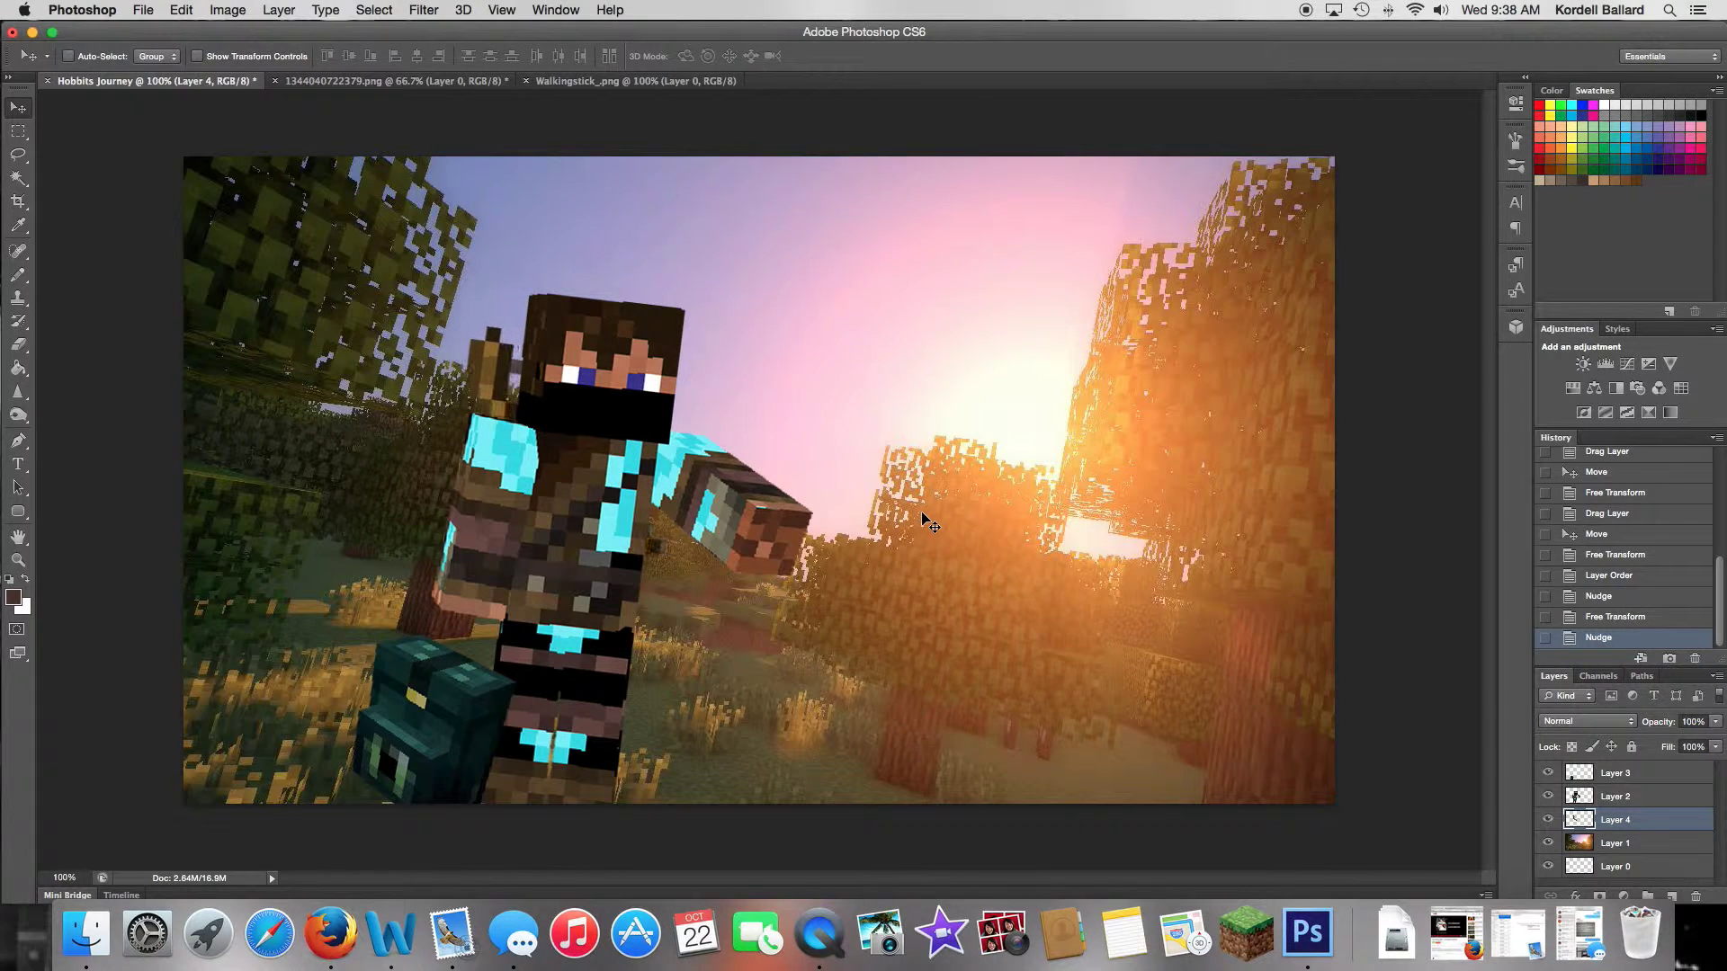
pyautogui.press('Left')
pyautogui.press('Left')
pyautogui.press('Left')
pyautogui.press('Left')
pyautogui.press('Left')
pyautogui.press('Left')
pyautogui.press('Left')
pyautogui.press('Left')
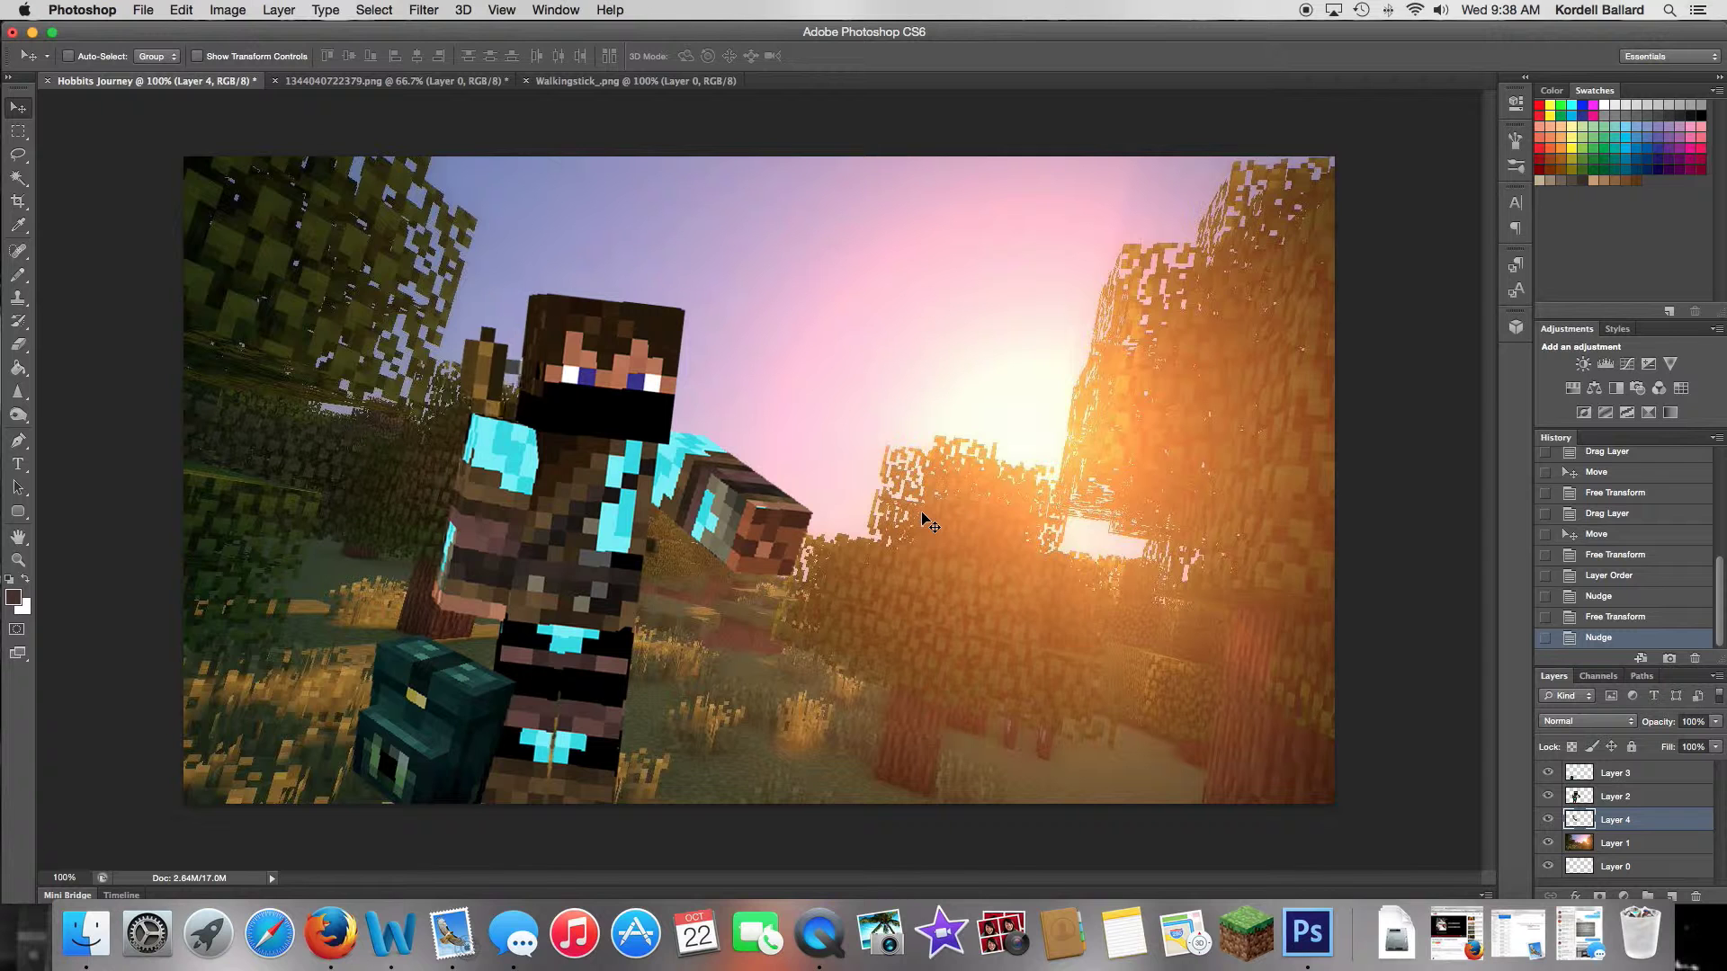
pyautogui.press('Up')
pyautogui.press('Up')
pyautogui.press('Up')
pyautogui.press('Up')
pyautogui.press('Up')
pyautogui.press('Up')
pyautogui.press('Up')
pyautogui.press('Up')
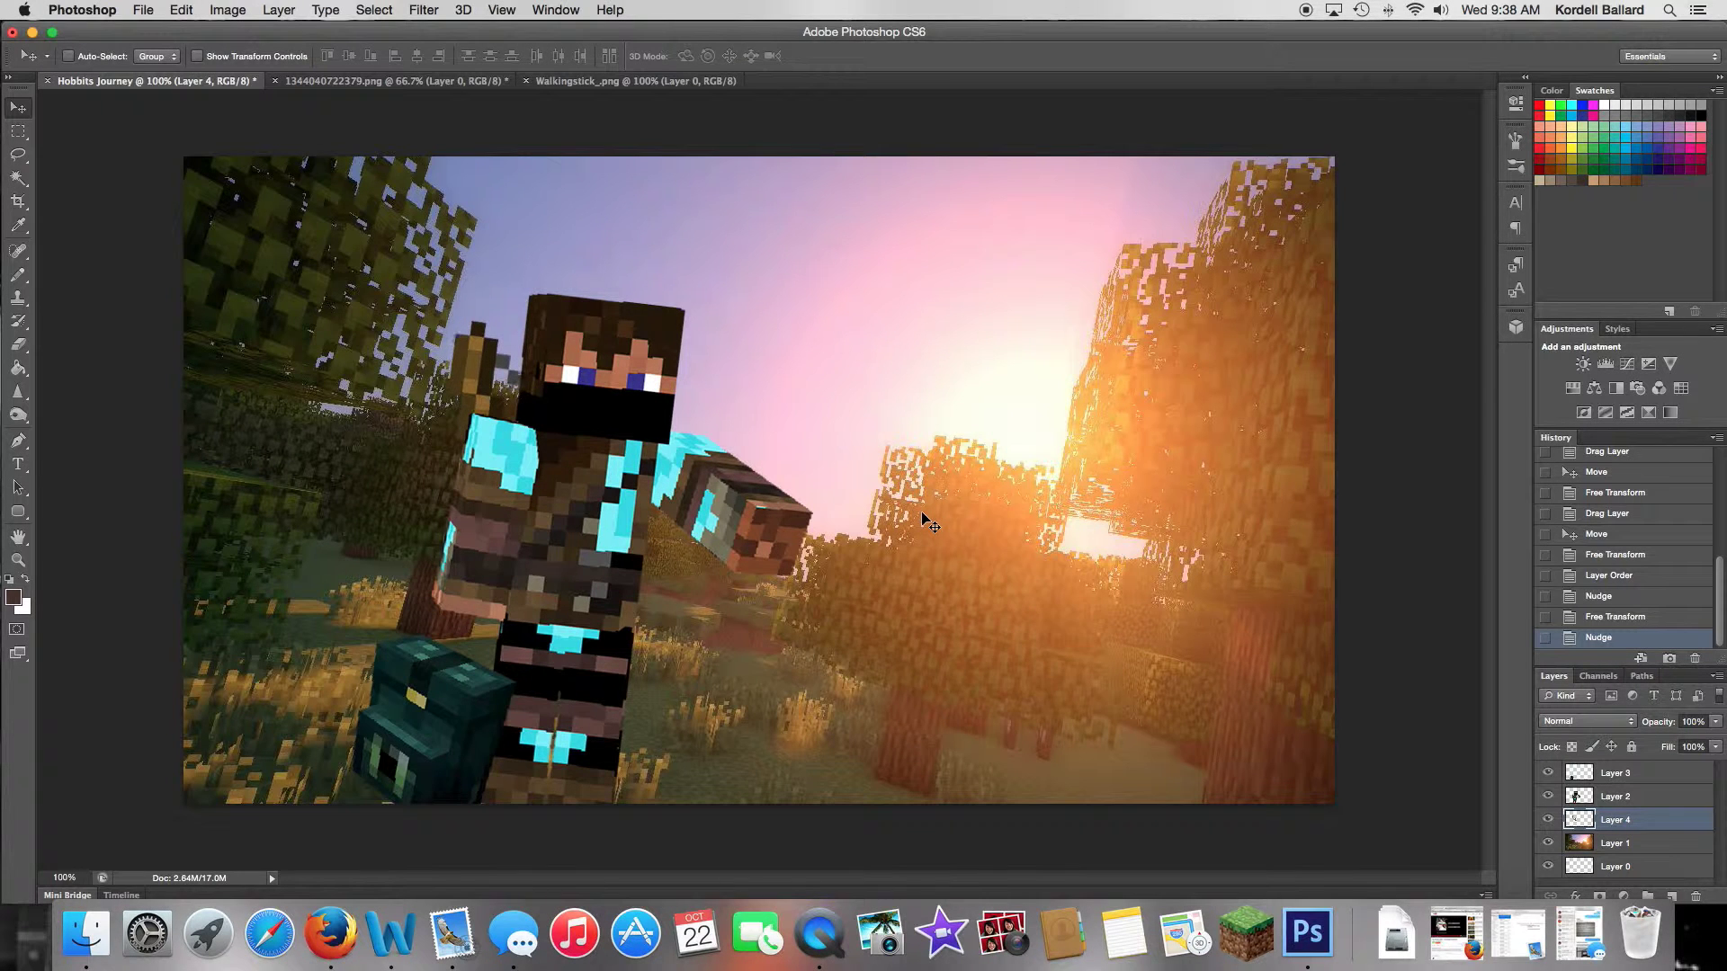
pyautogui.press('Up')
pyautogui.press('Up')
pyautogui.press('Up')
pyautogui.press('Up')
pyautogui.press('Up')
pyautogui.press('Up')
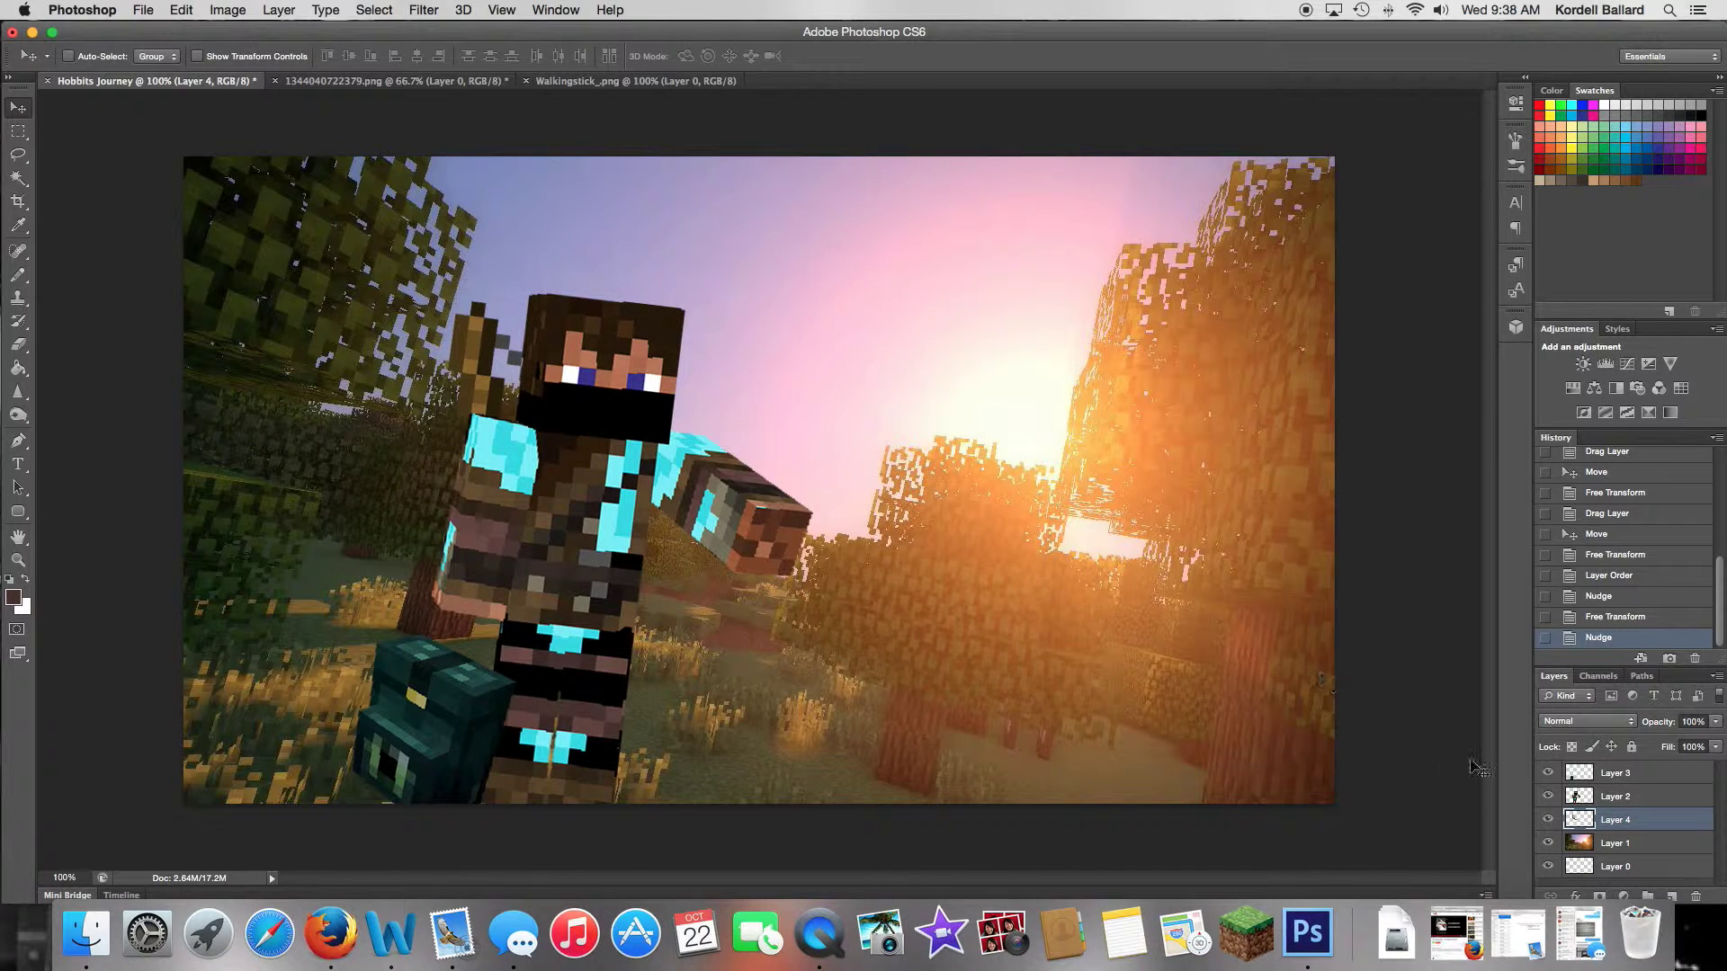
# Step: Close the bow image 1344040722379.png without saving and bring up the walking stick image
pyautogui.click(274, 80)
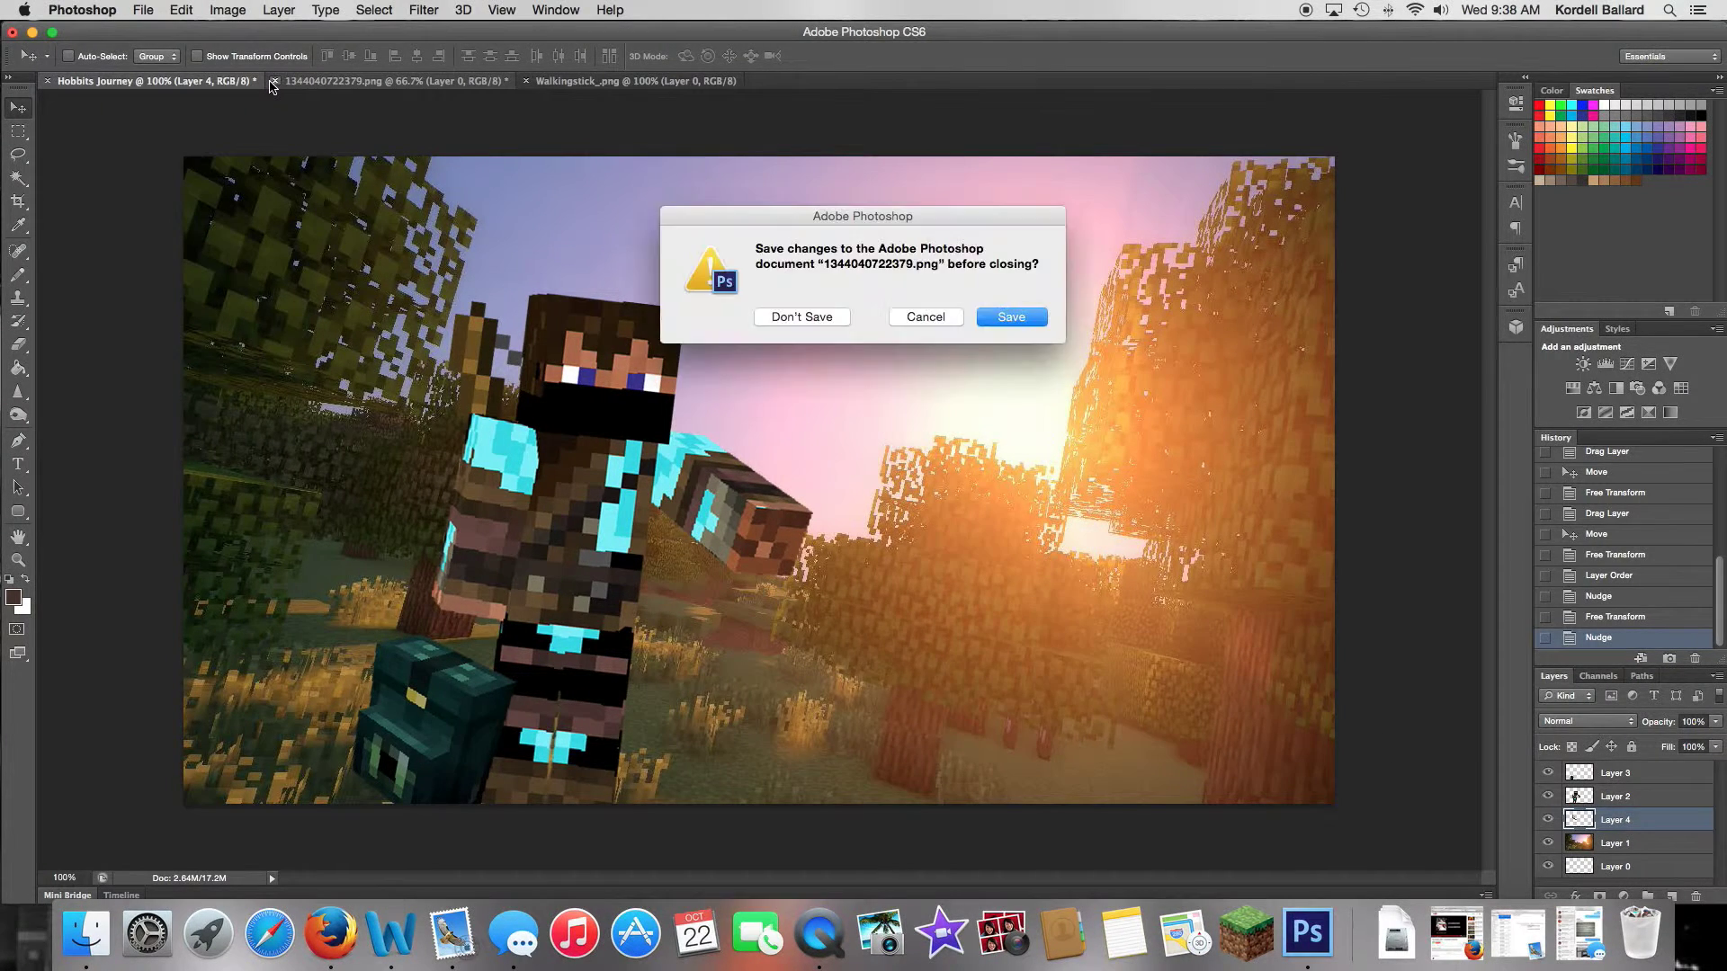
pyautogui.click(808, 318)
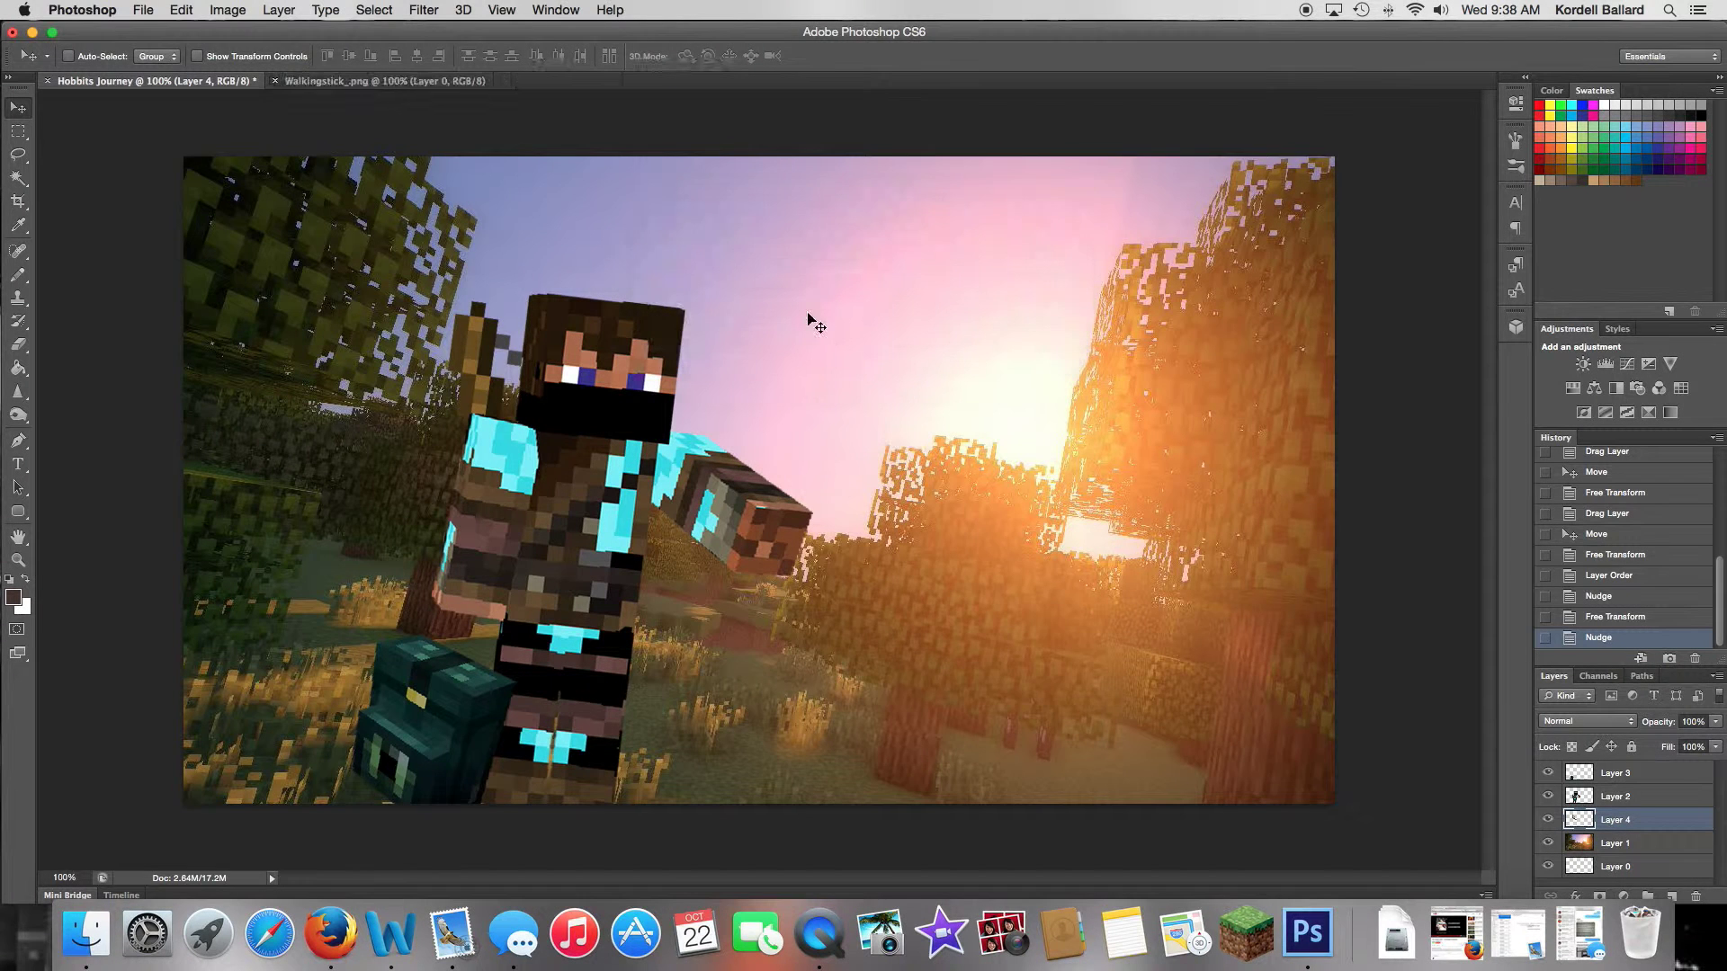
pyautogui.click(319, 82)
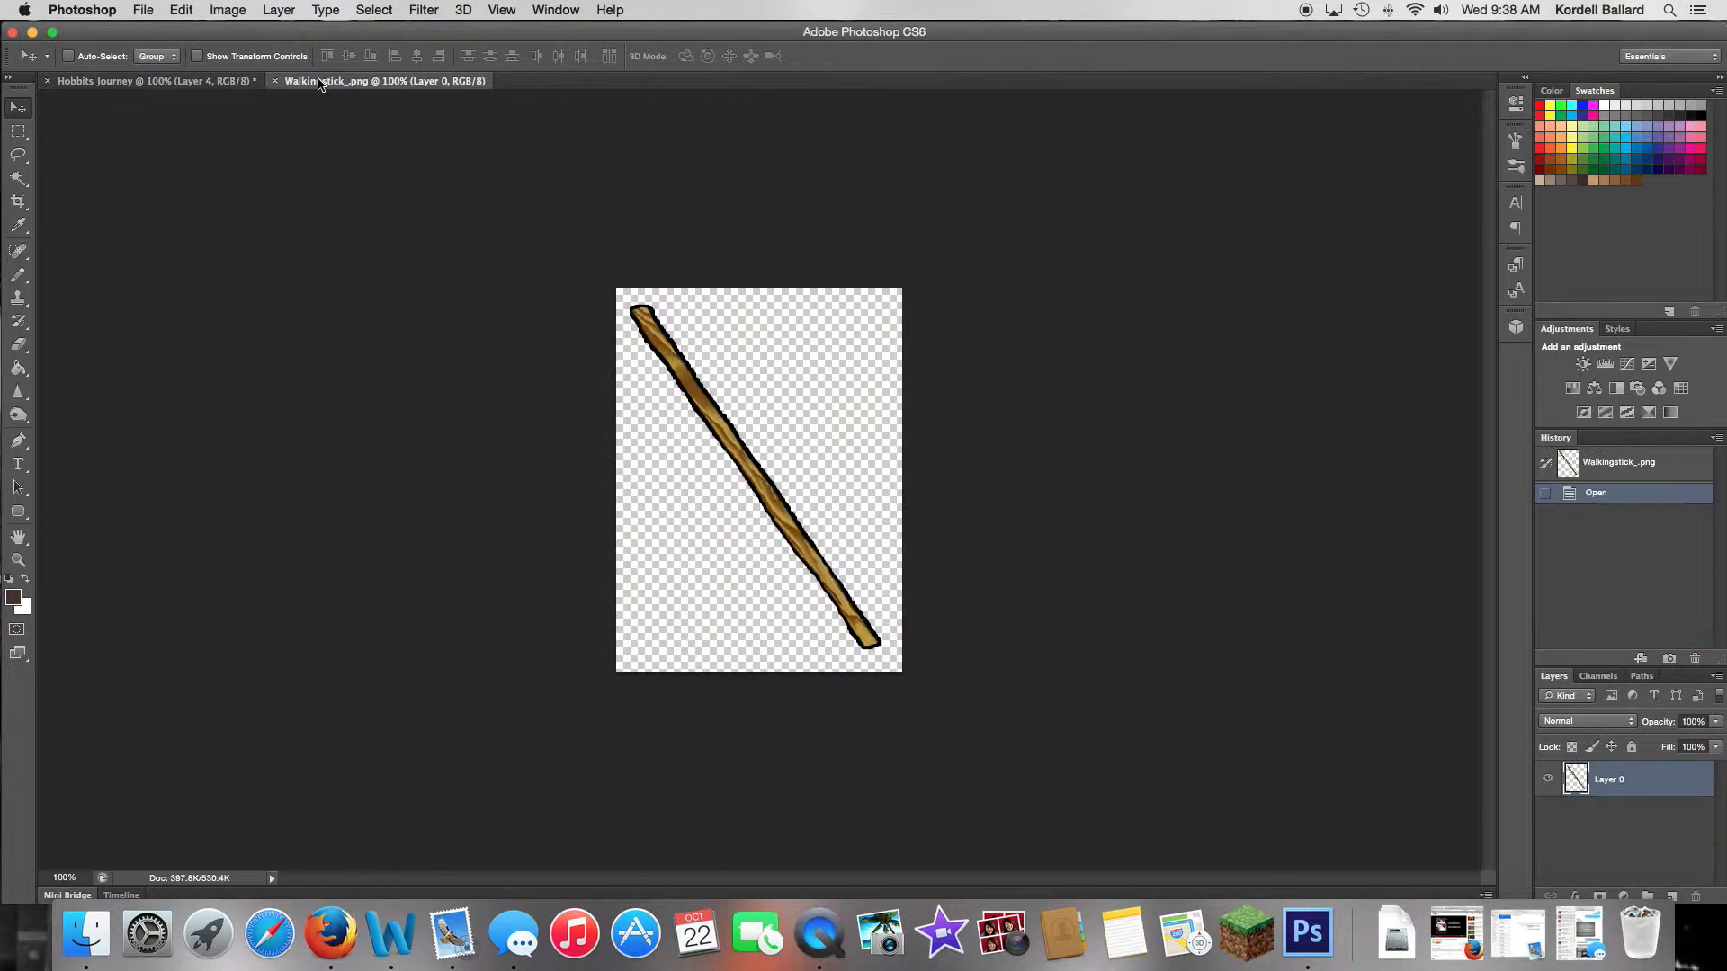
# Step: Copy the walking stick into Hobbits Journey, rotated about 36° clockwise to stand upright at the character's outstretched hand and slightly enlarged
pyautogui.moveTo(709, 399); pyautogui.dragTo(890, 423)
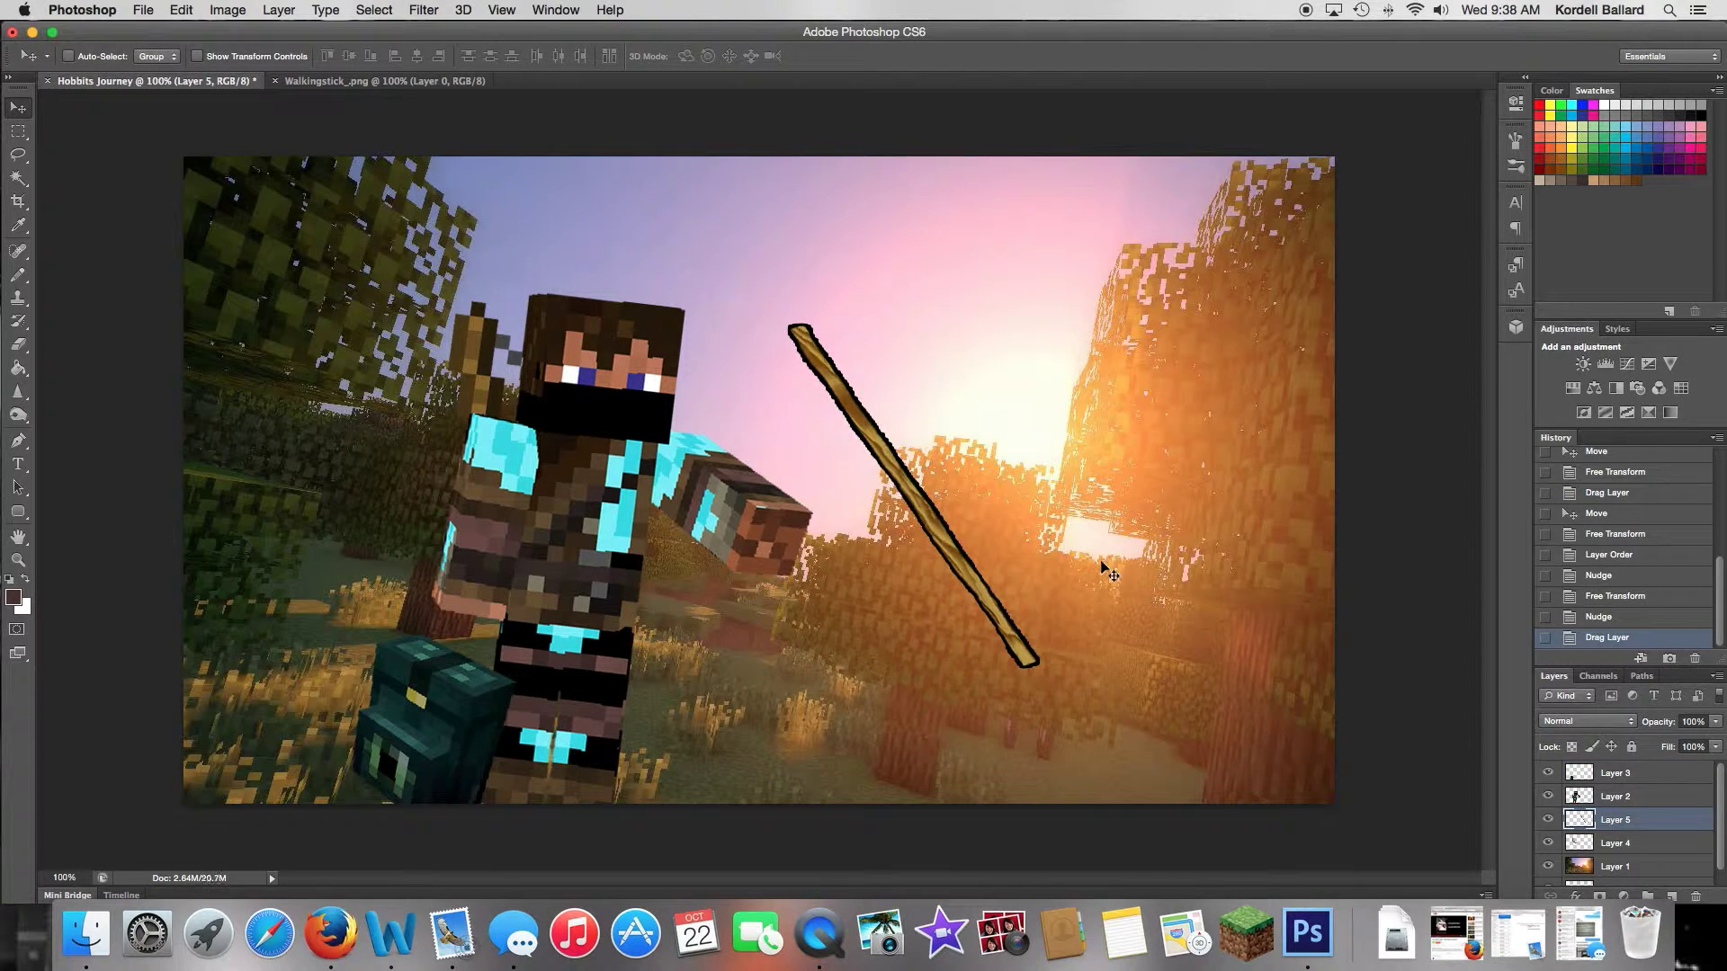
pyautogui.press('super+t')
pyautogui.moveTo(1056, 310); pyautogui.dragTo(817, 576)
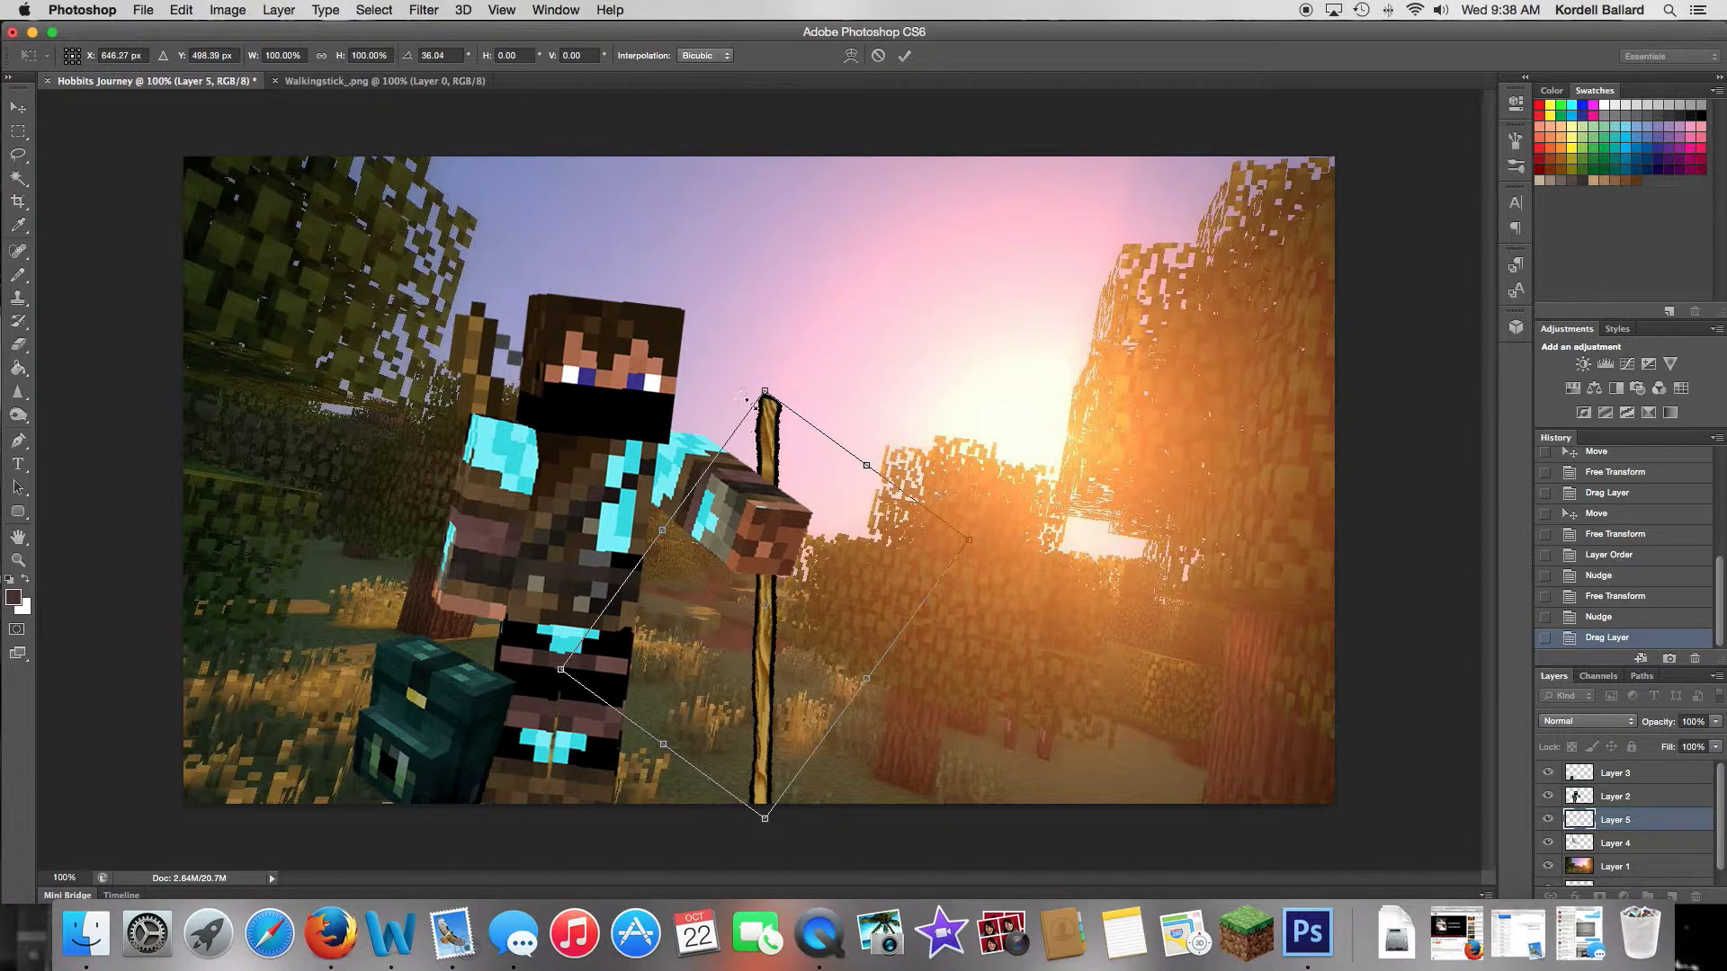
pyautogui.moveTo(765, 389); pyautogui.dragTo(764, 333)
pyautogui.press('Return')
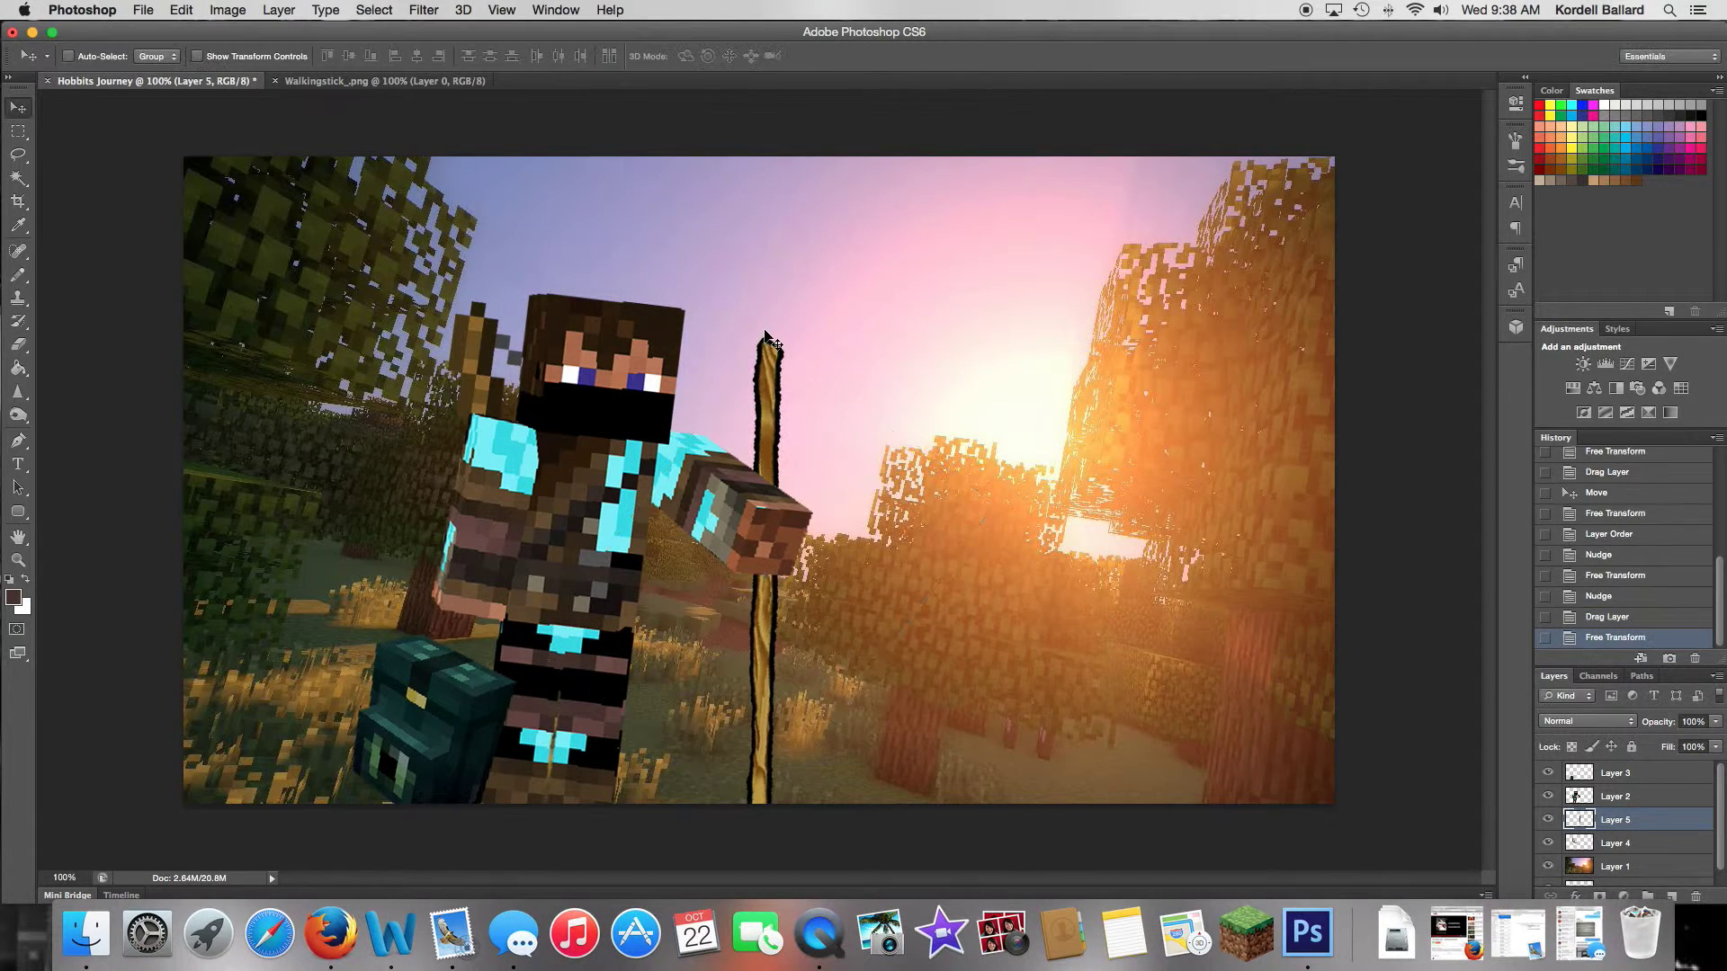
# Step: Bring the walking stick's layer in front of the character, with the stick tilted about 12.6° clockwise and lowered 10 px
pyautogui.moveTo(1608, 797); pyautogui.dragTo(1608, 799)
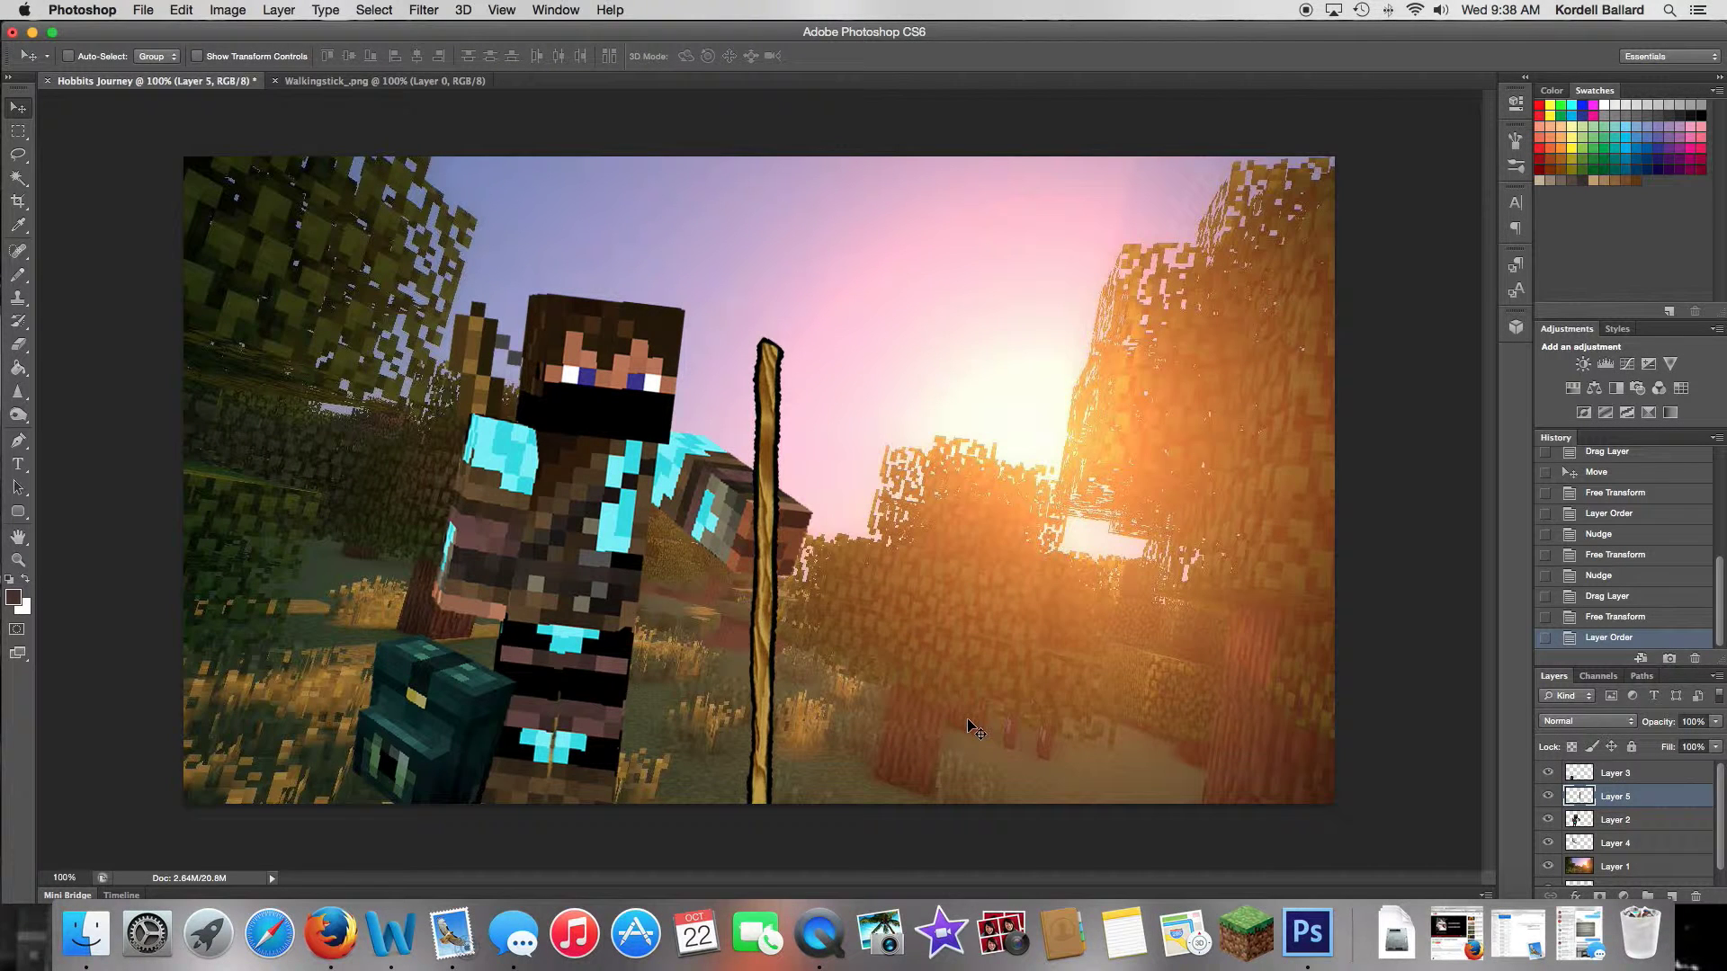
pyautogui.press('super+t')
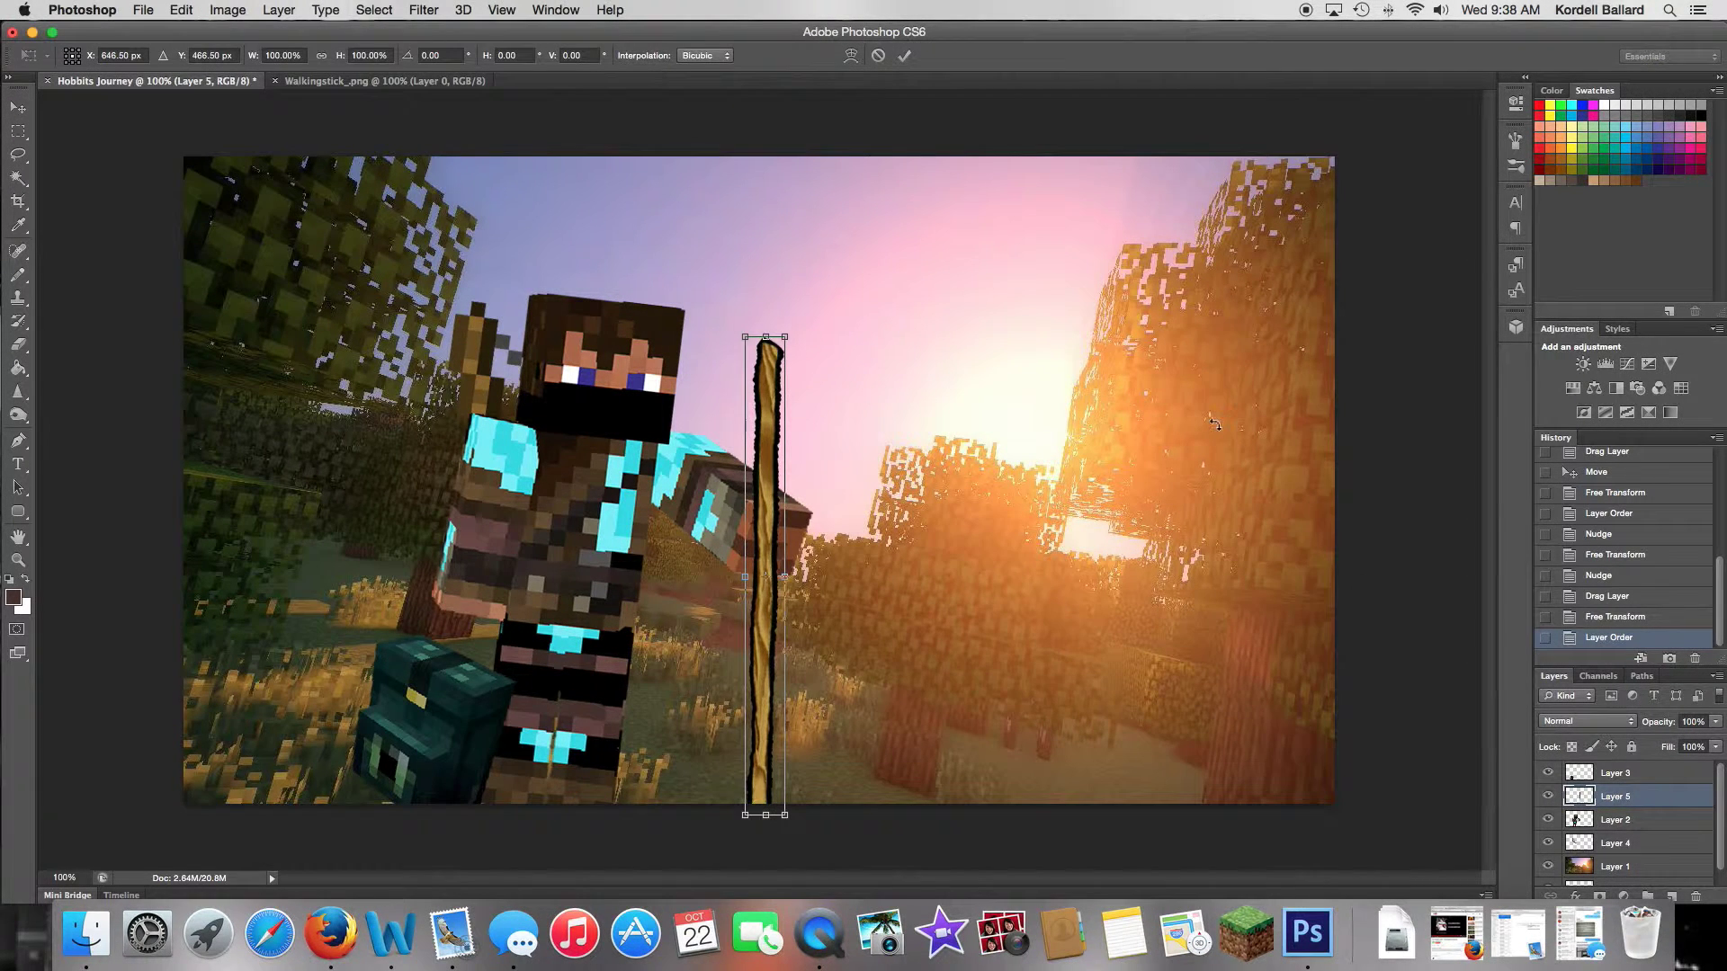
pyautogui.moveTo(800, 326); pyautogui.dragTo(842, 355)
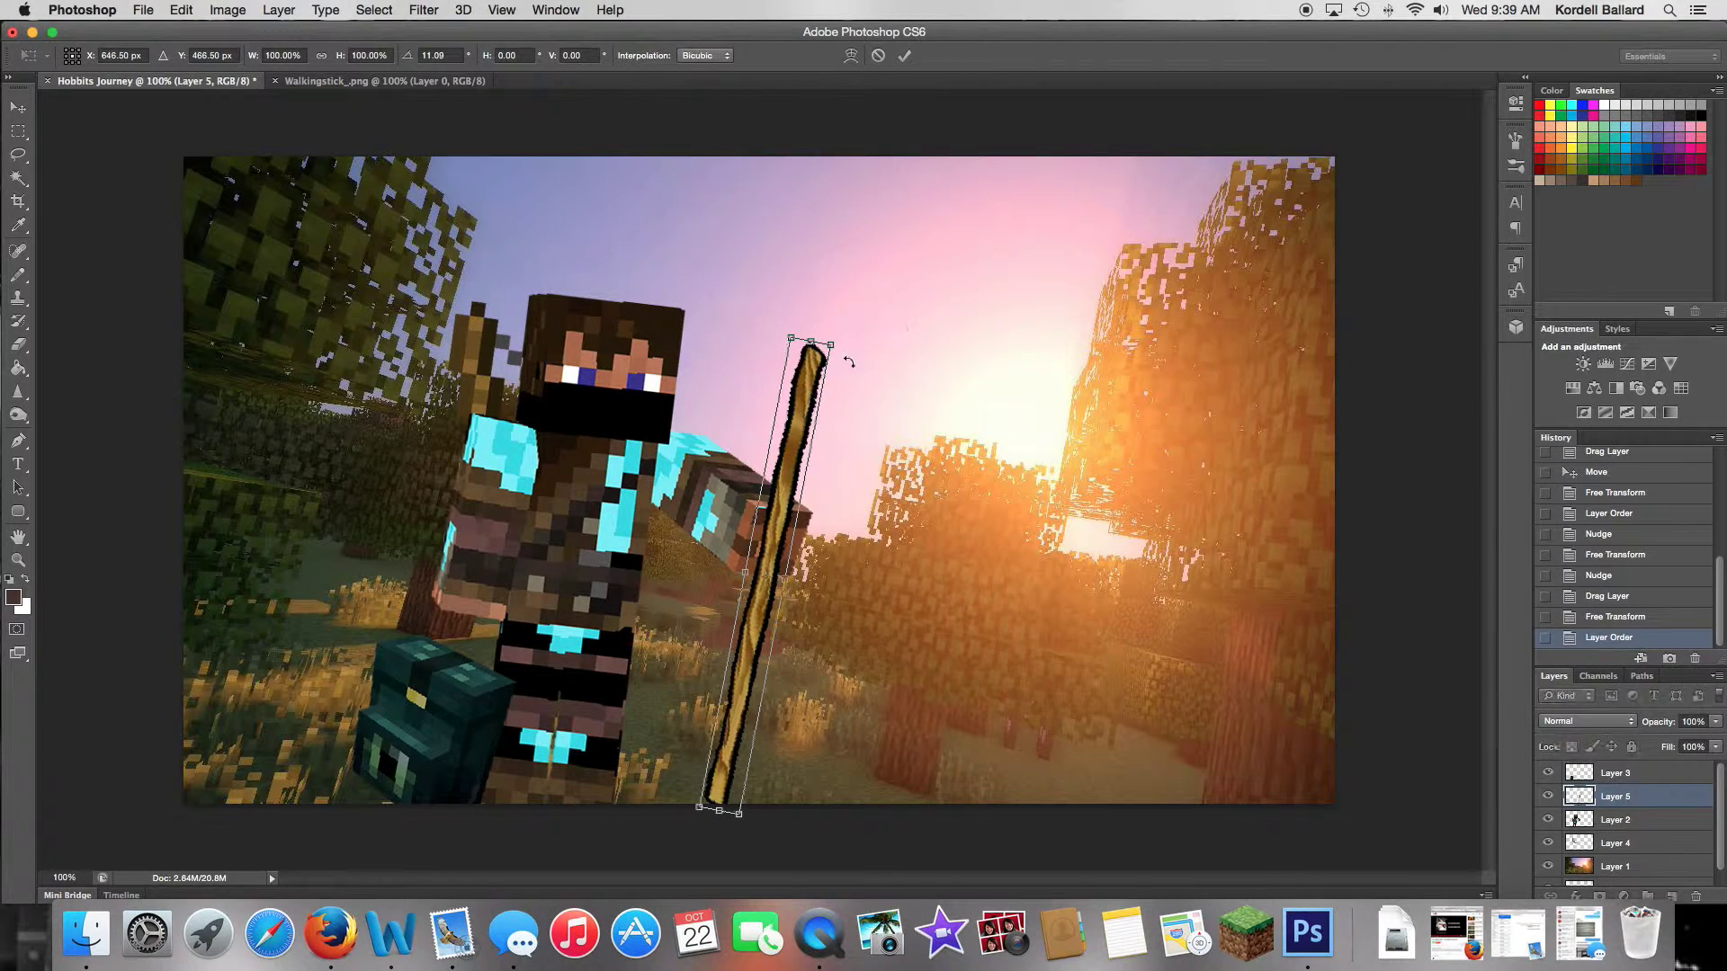
pyautogui.press('Down')
pyautogui.press('Down')
pyautogui.press('Down')
pyautogui.press('Down')
pyautogui.press('Down')
pyautogui.press('Down')
pyautogui.press('Down')
pyautogui.press('Down')
pyautogui.press('Down')
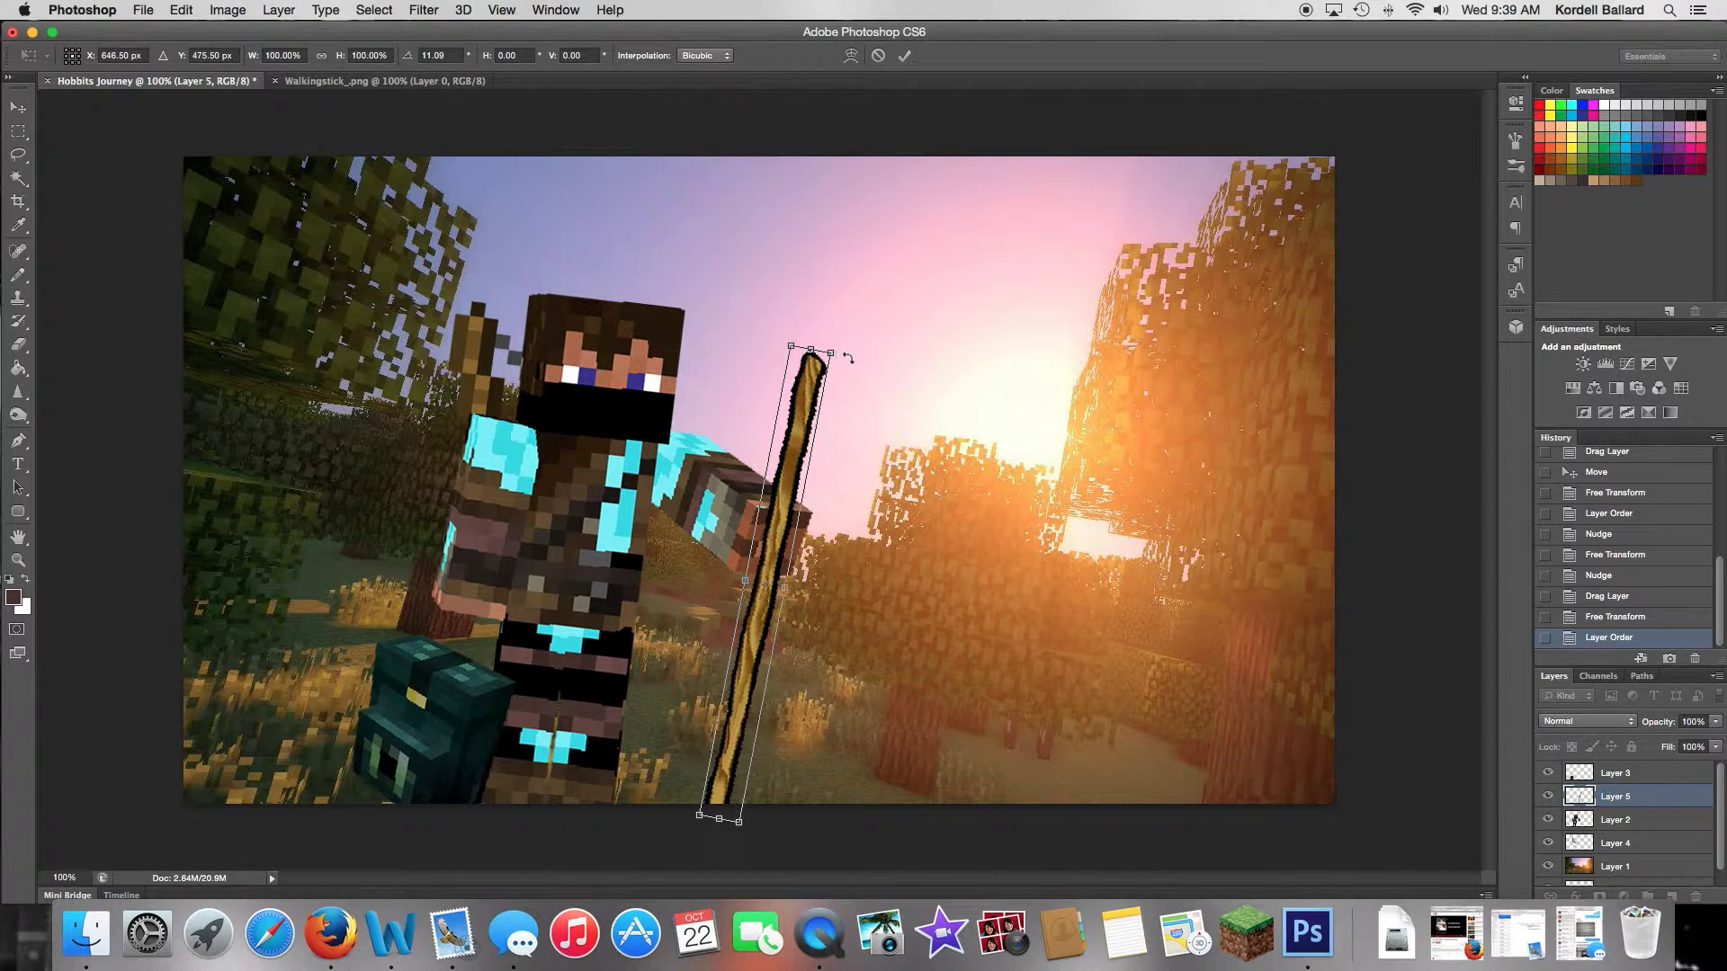
pyautogui.moveTo(847, 358); pyautogui.dragTo(851, 359)
pyautogui.press('Down')
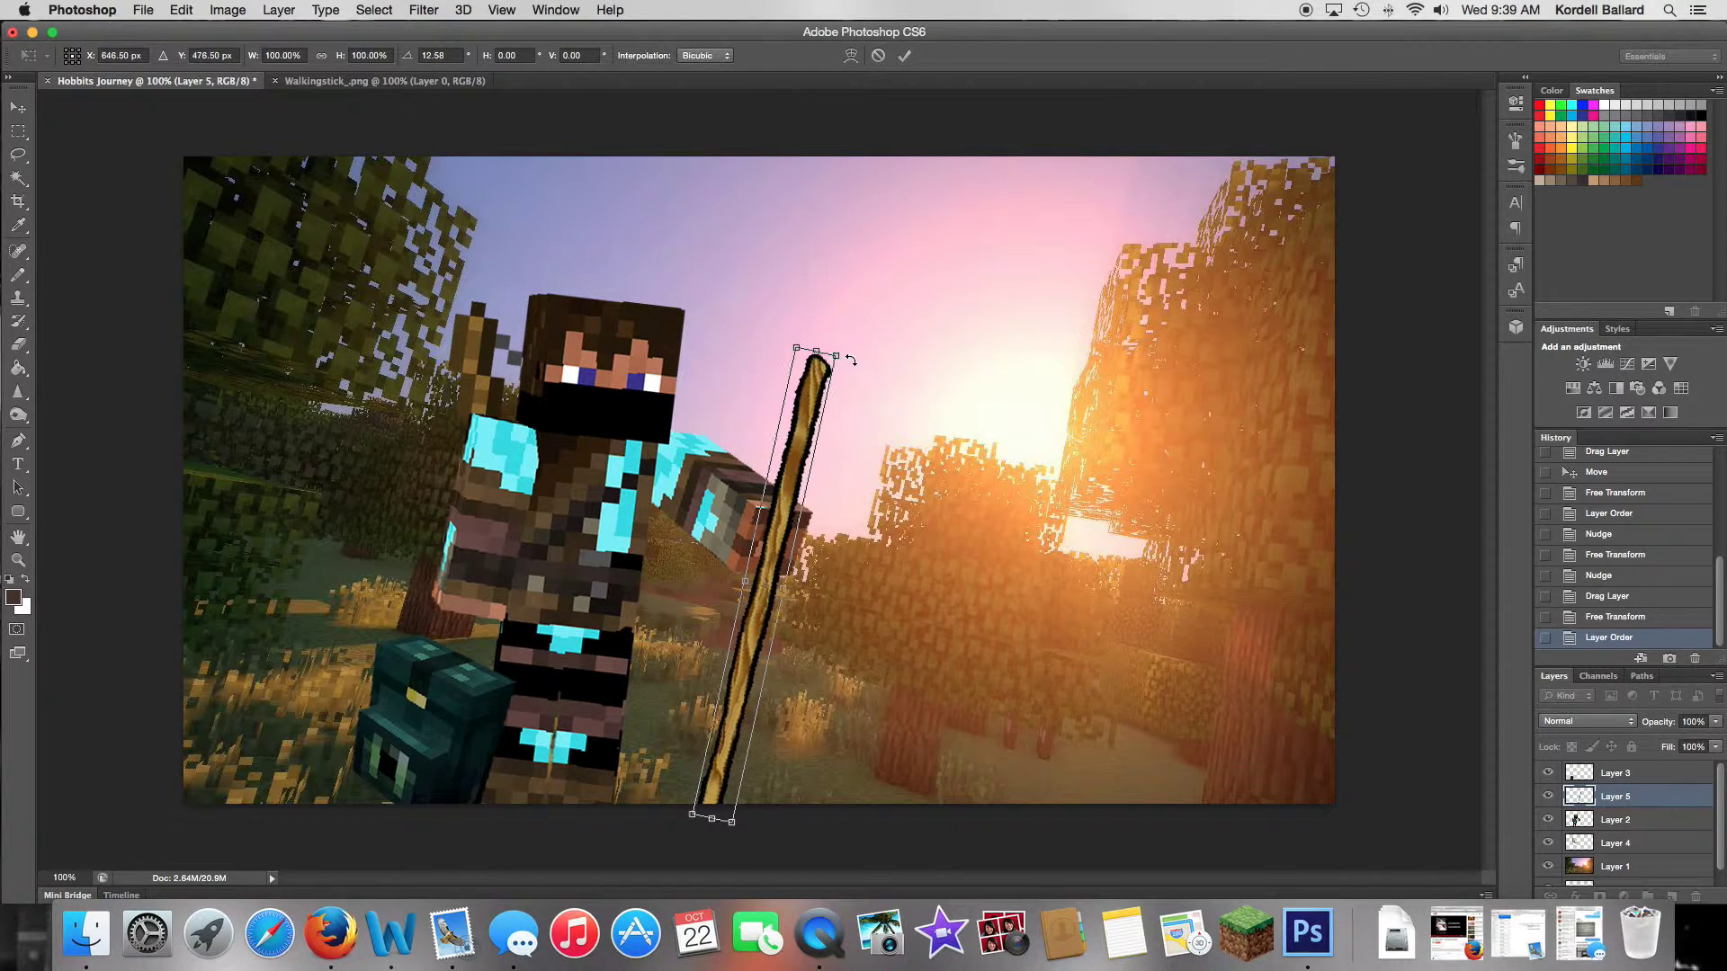
pyautogui.press('Return')
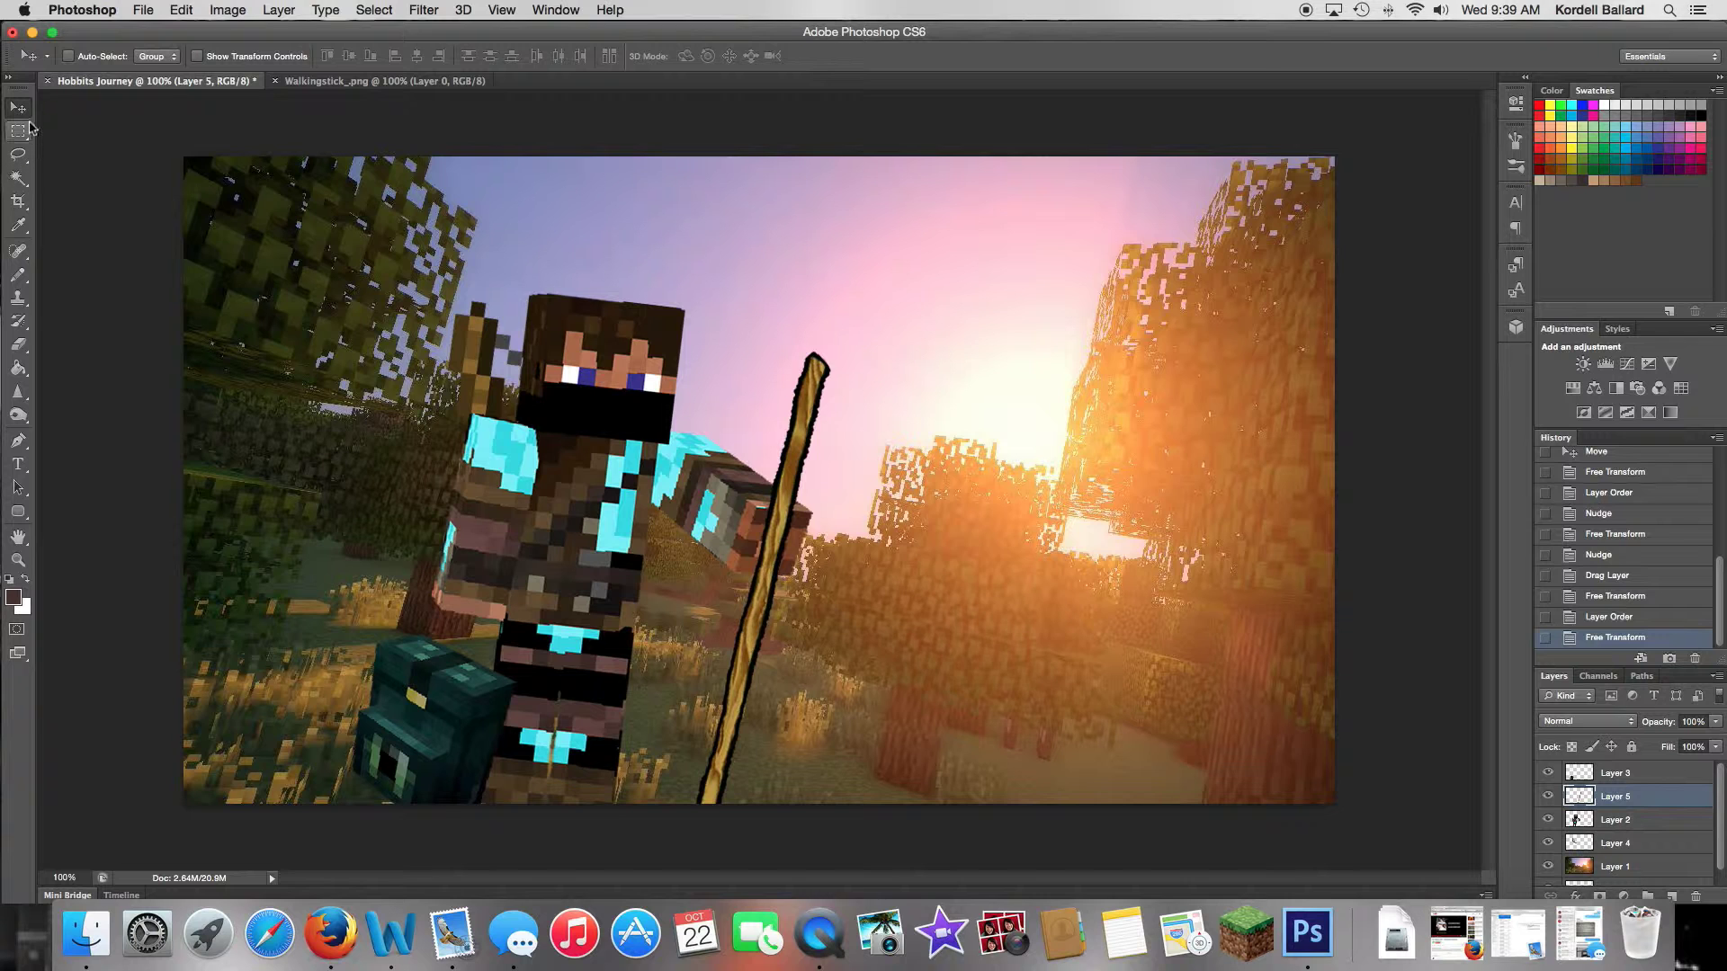
# Step: Erase the part of the walking stick covering the character's fingers with a 24 px square eraser and compare before and after
pyautogui.press('e')
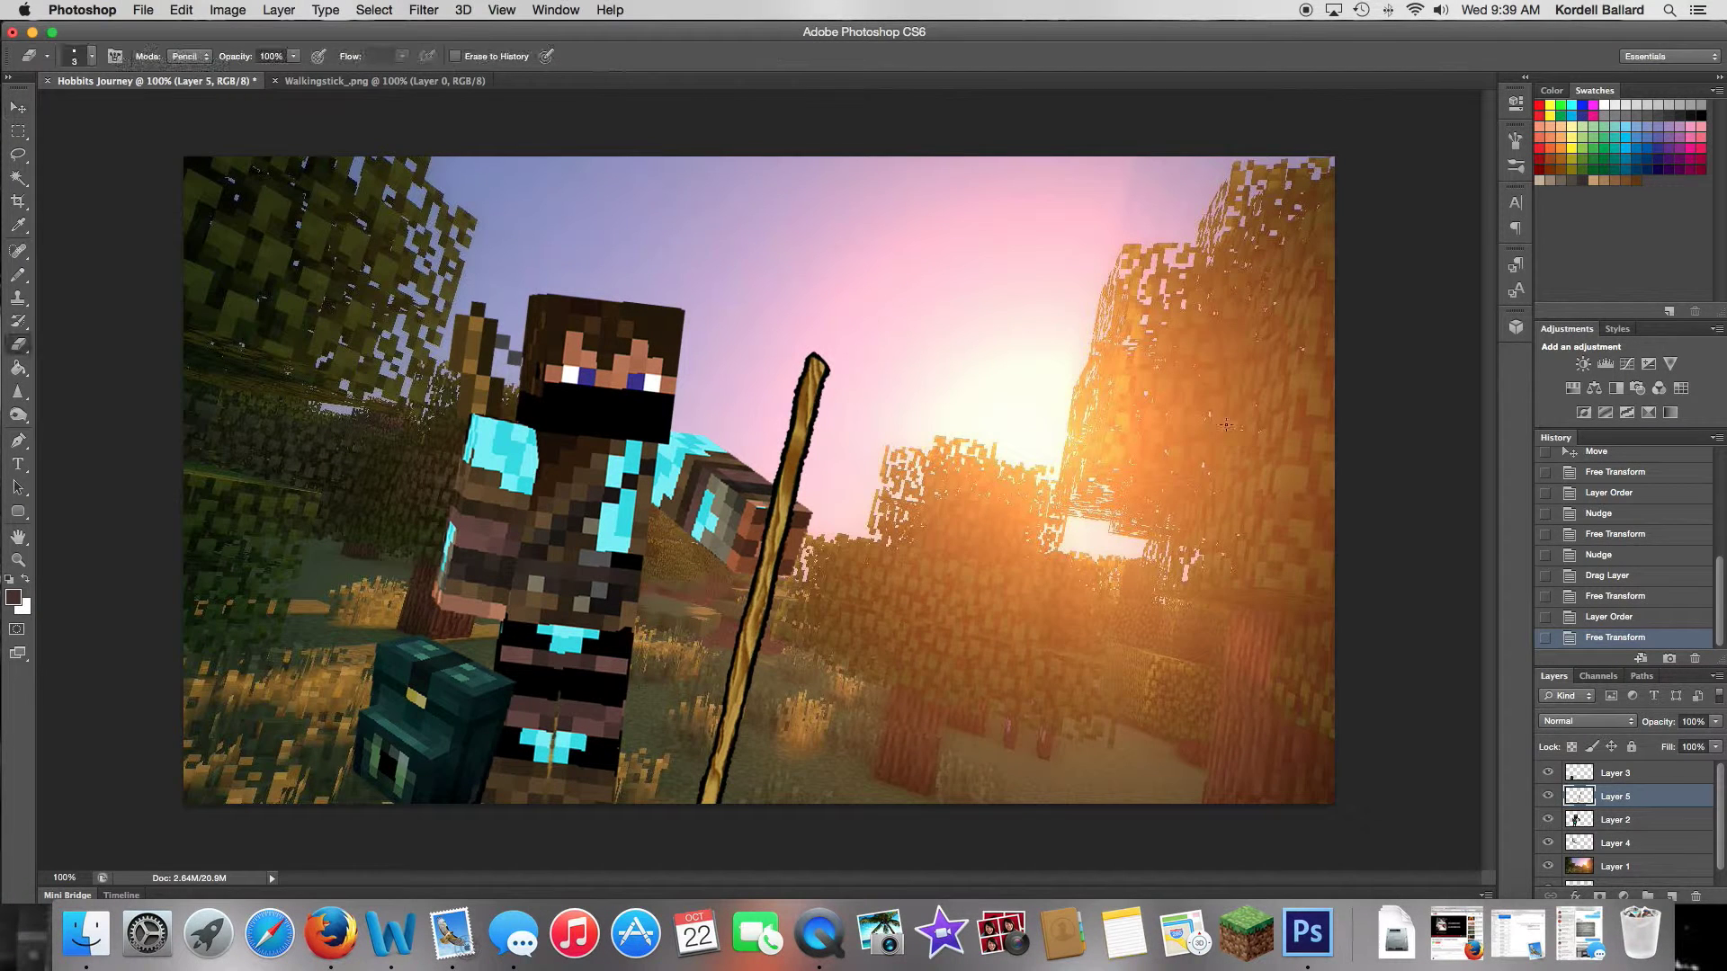
pyautogui.click(90, 56)
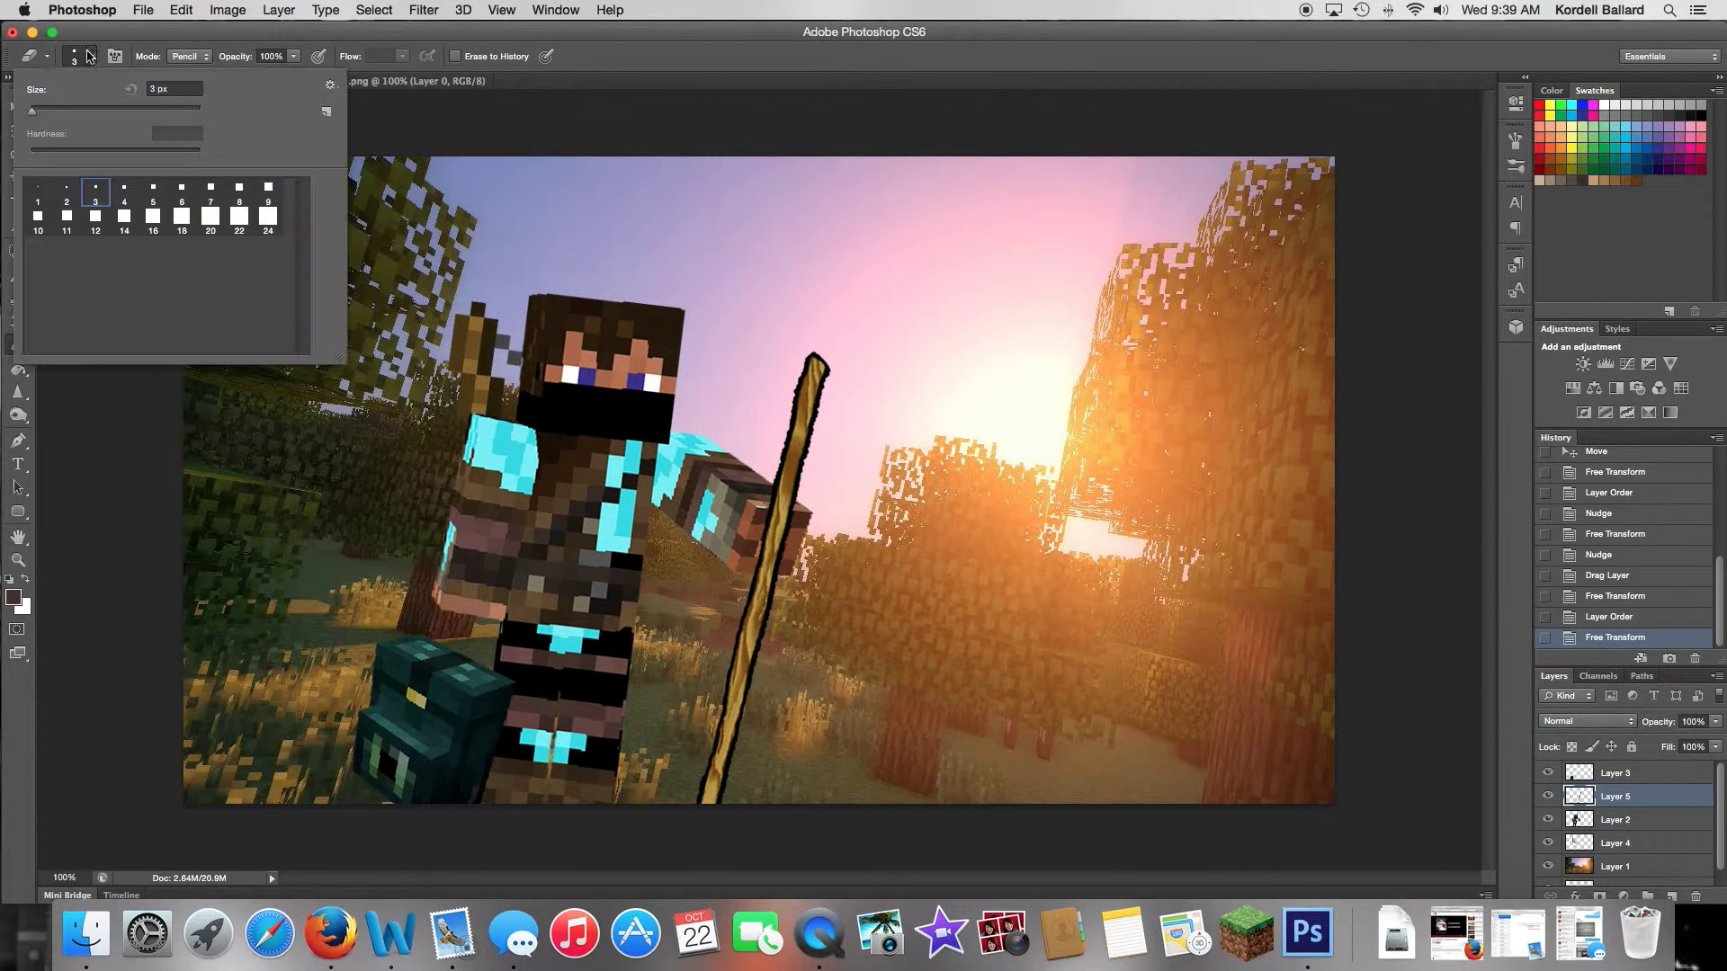
pyautogui.click(251, 219)
pyautogui.click(268, 225)
pyautogui.click(1020, 525)
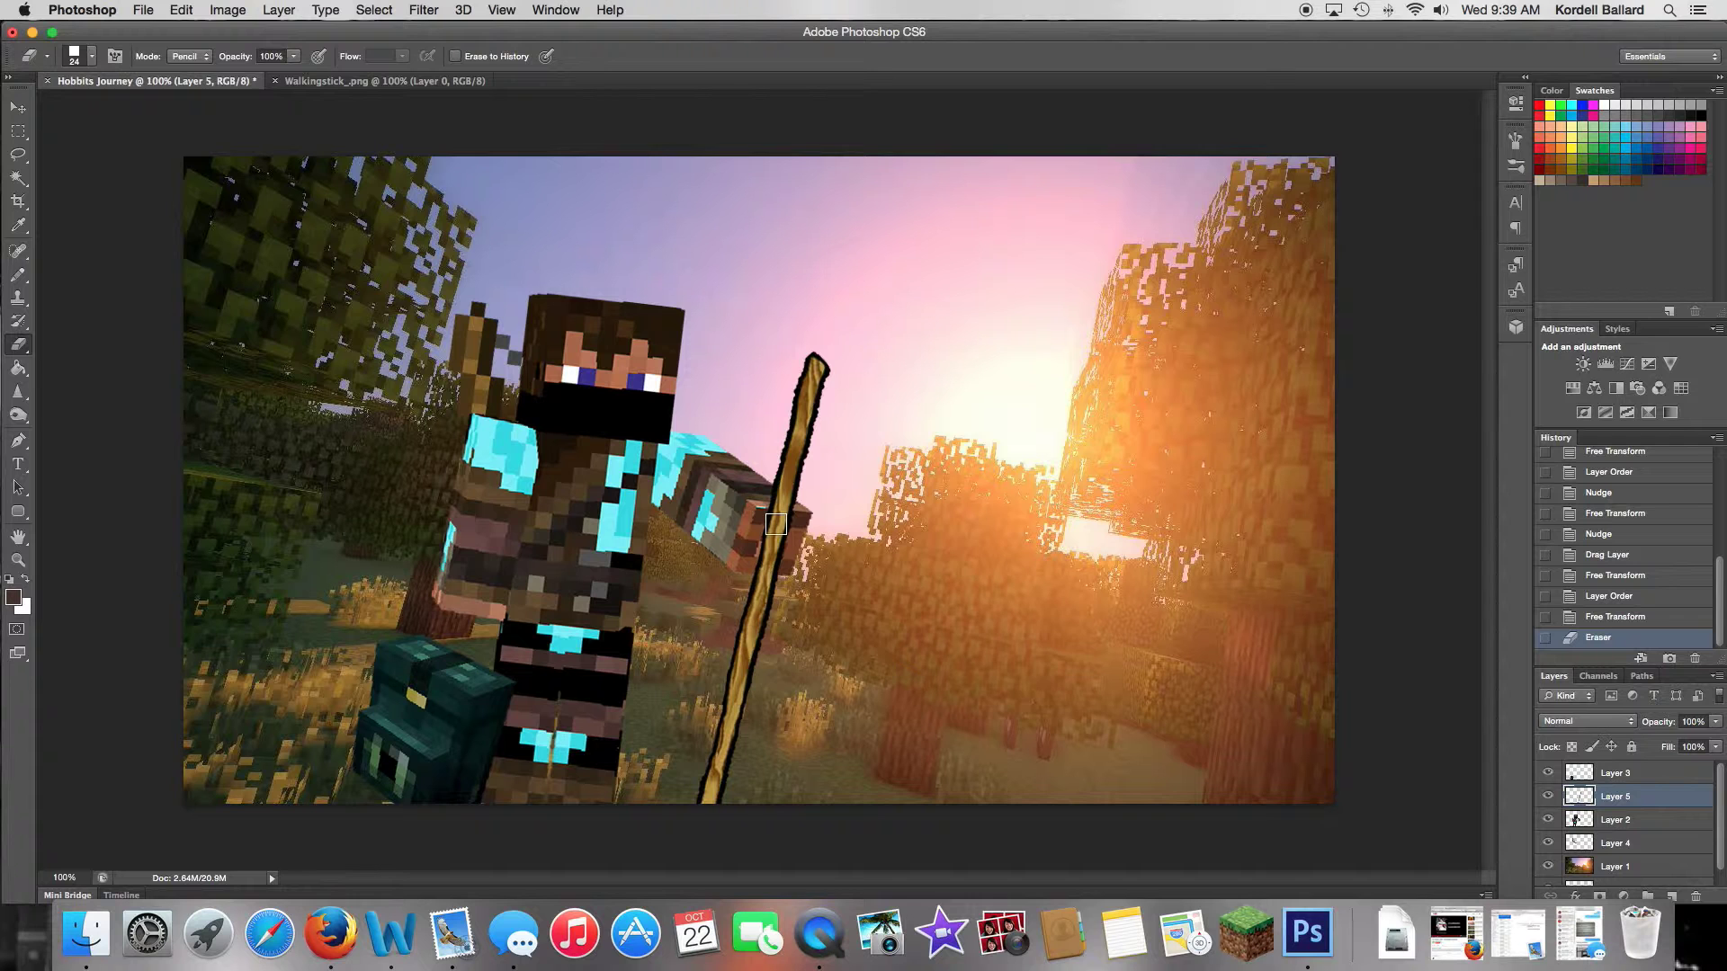
pyautogui.click(775, 524)
pyautogui.moveTo(784, 525)
pyautogui.mouseDown()
pyautogui.moveTo(758, 553)
pyautogui.moveTo(775, 520)
pyautogui.moveTo(790, 525)
pyautogui.moveTo(781, 560)
pyautogui.moveTo(739, 558)
pyautogui.mouseUp()
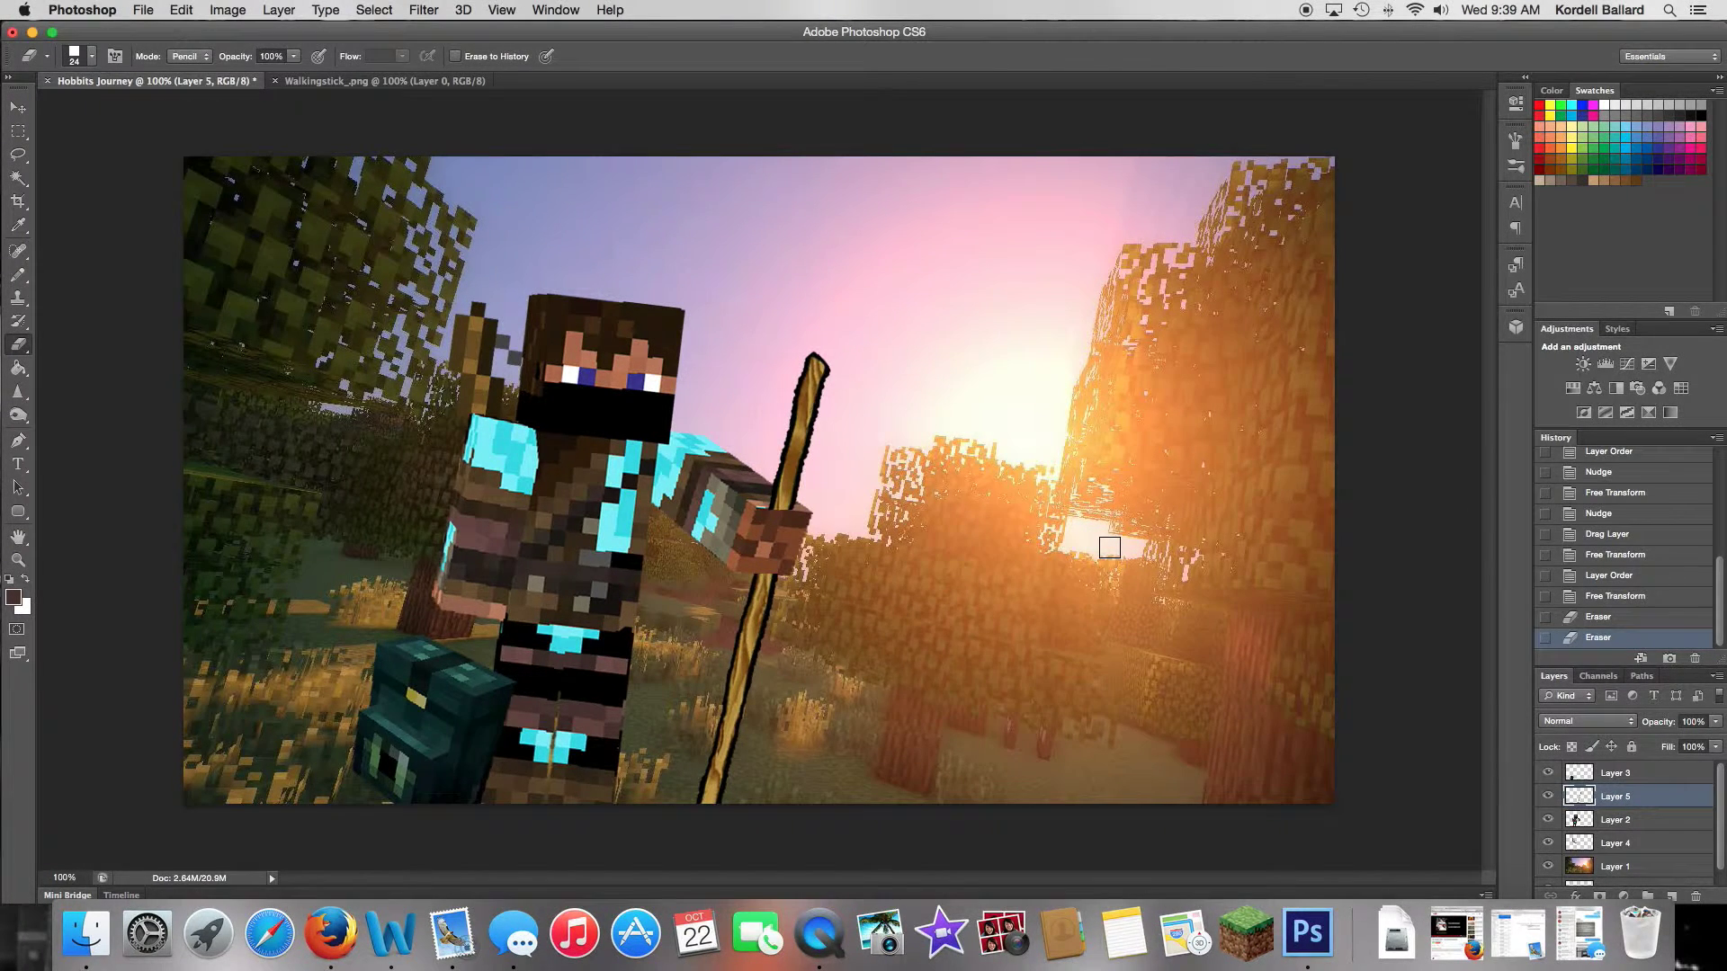
pyautogui.click(1626, 597)
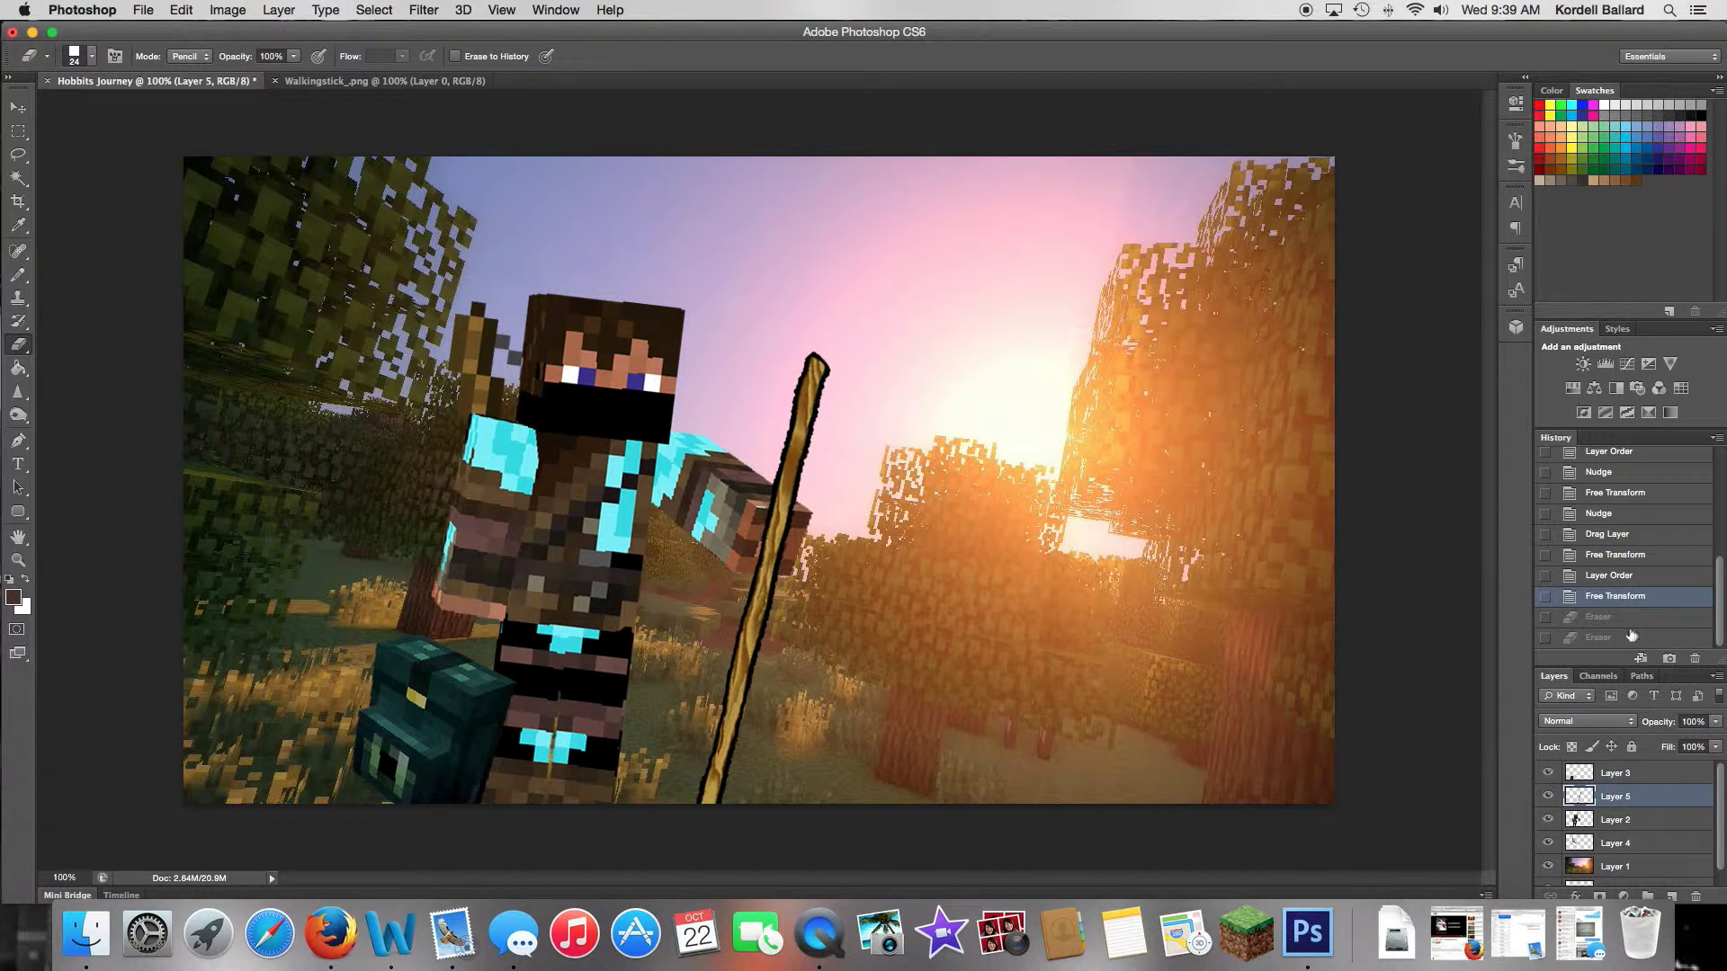
pyautogui.click(1630, 637)
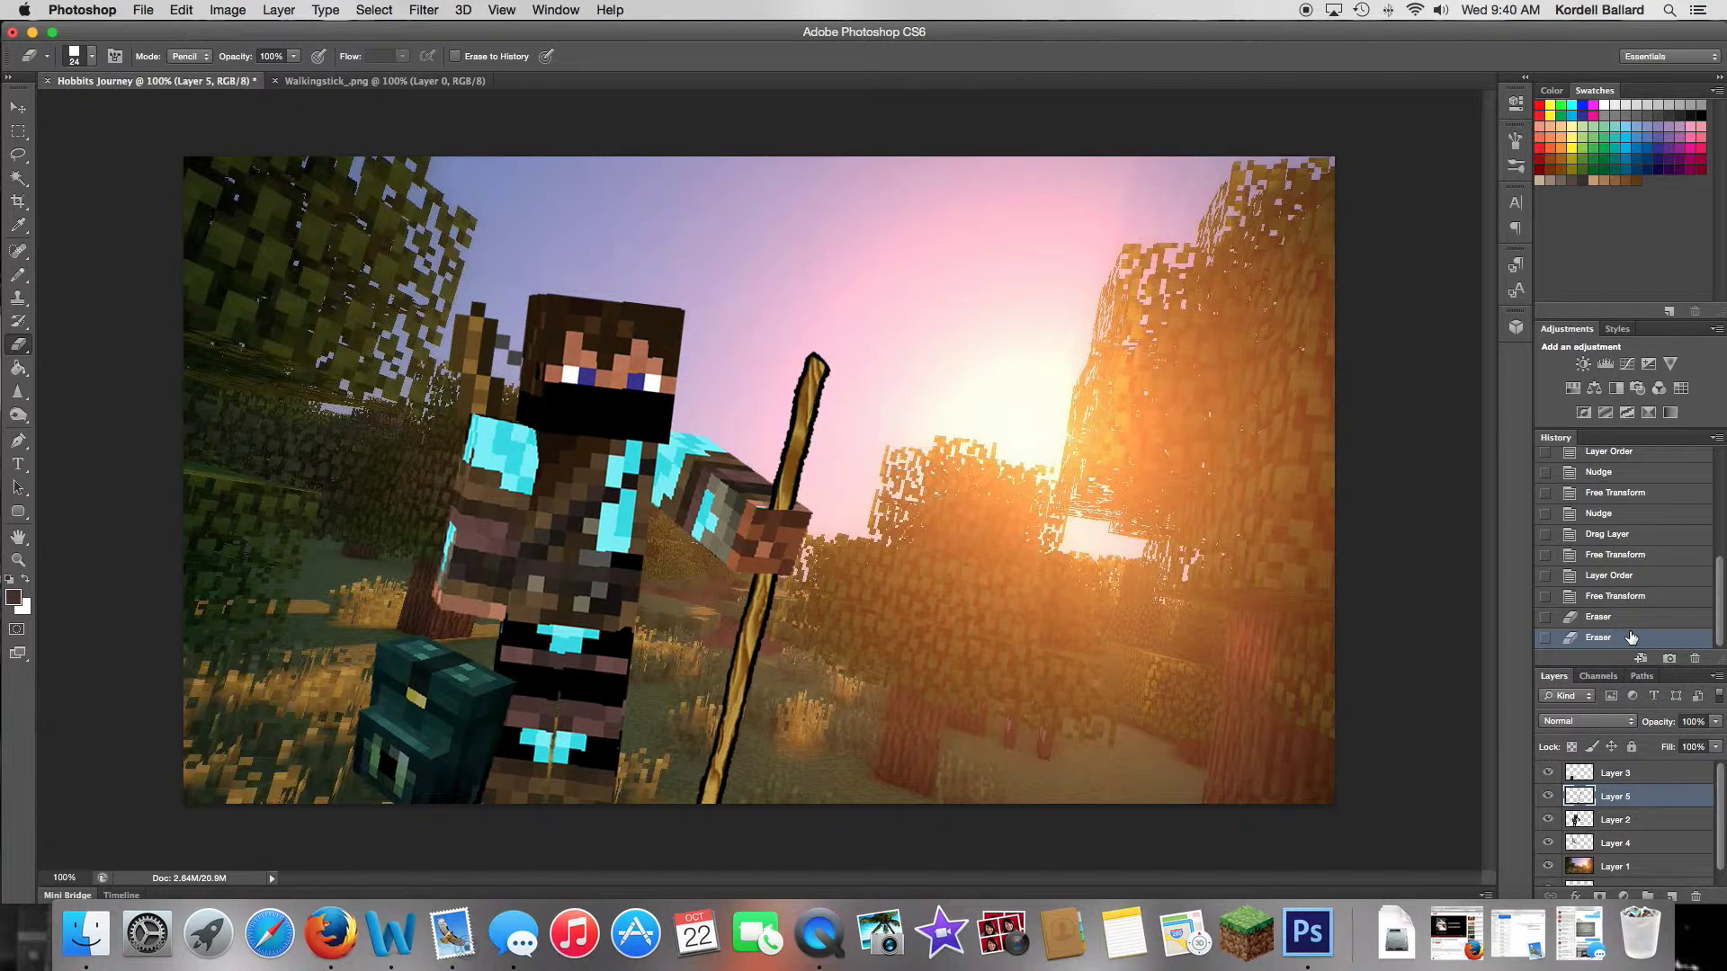
# Step: Save the composition as Hobbits Journey.psd in Pictures with maximum compatibility, and close the walking stick image
pyautogui.press('super+shift+s')
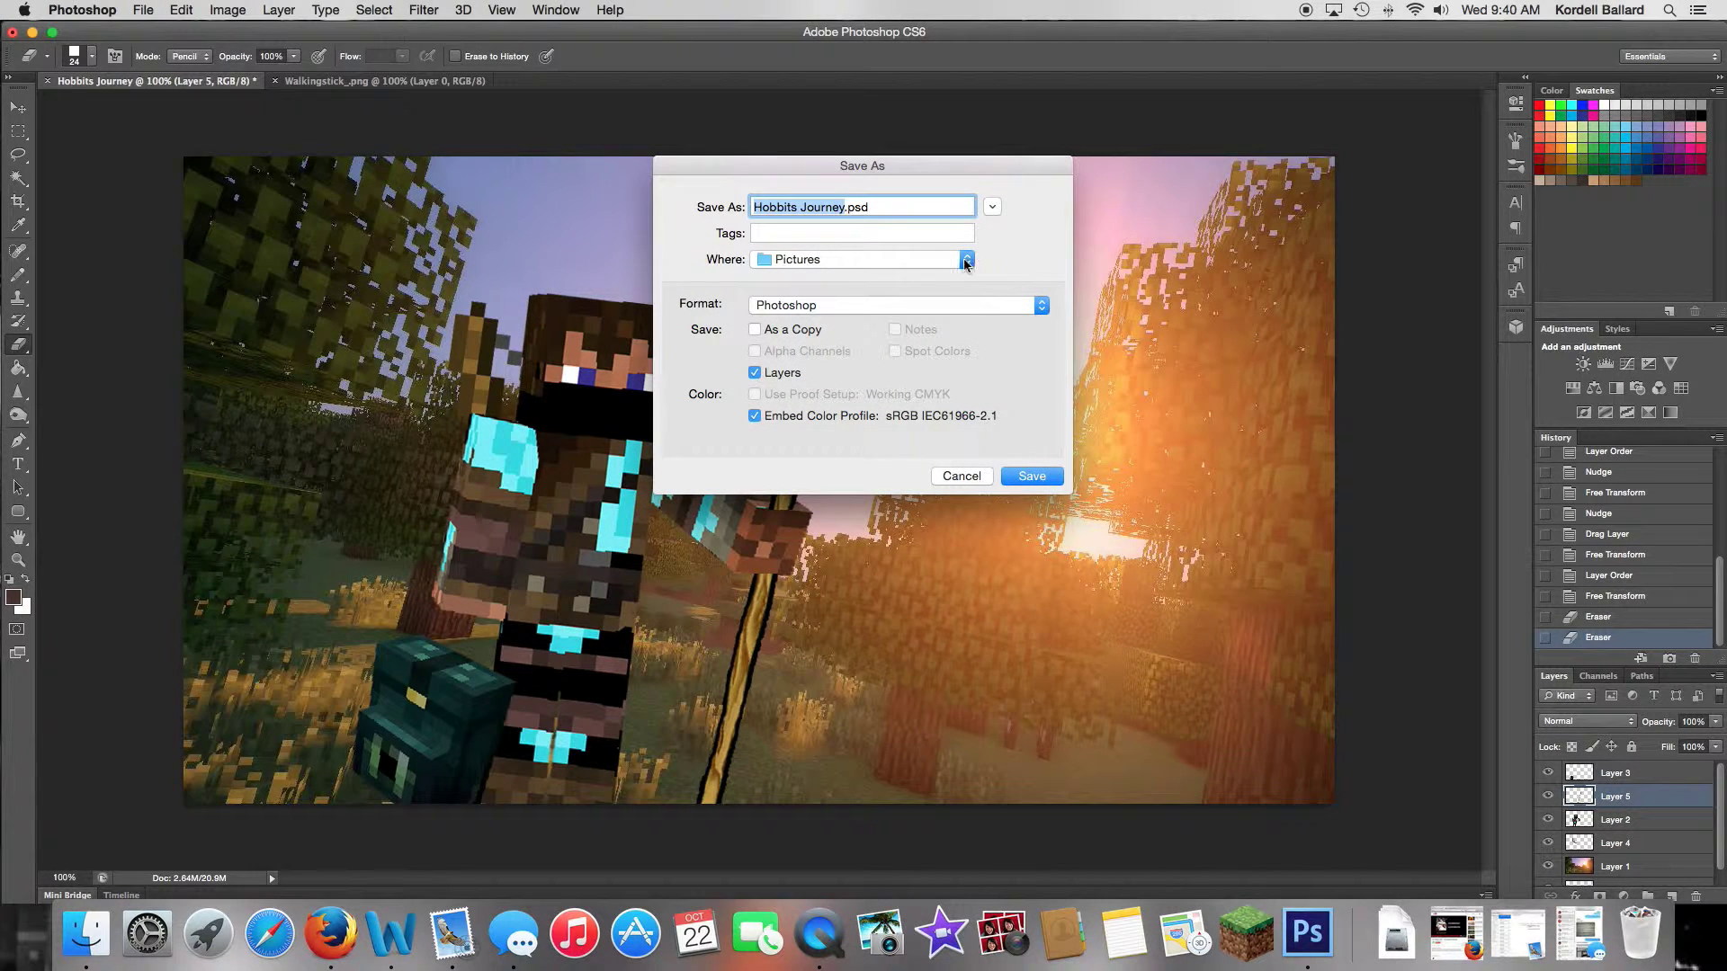
pyautogui.click(1036, 483)
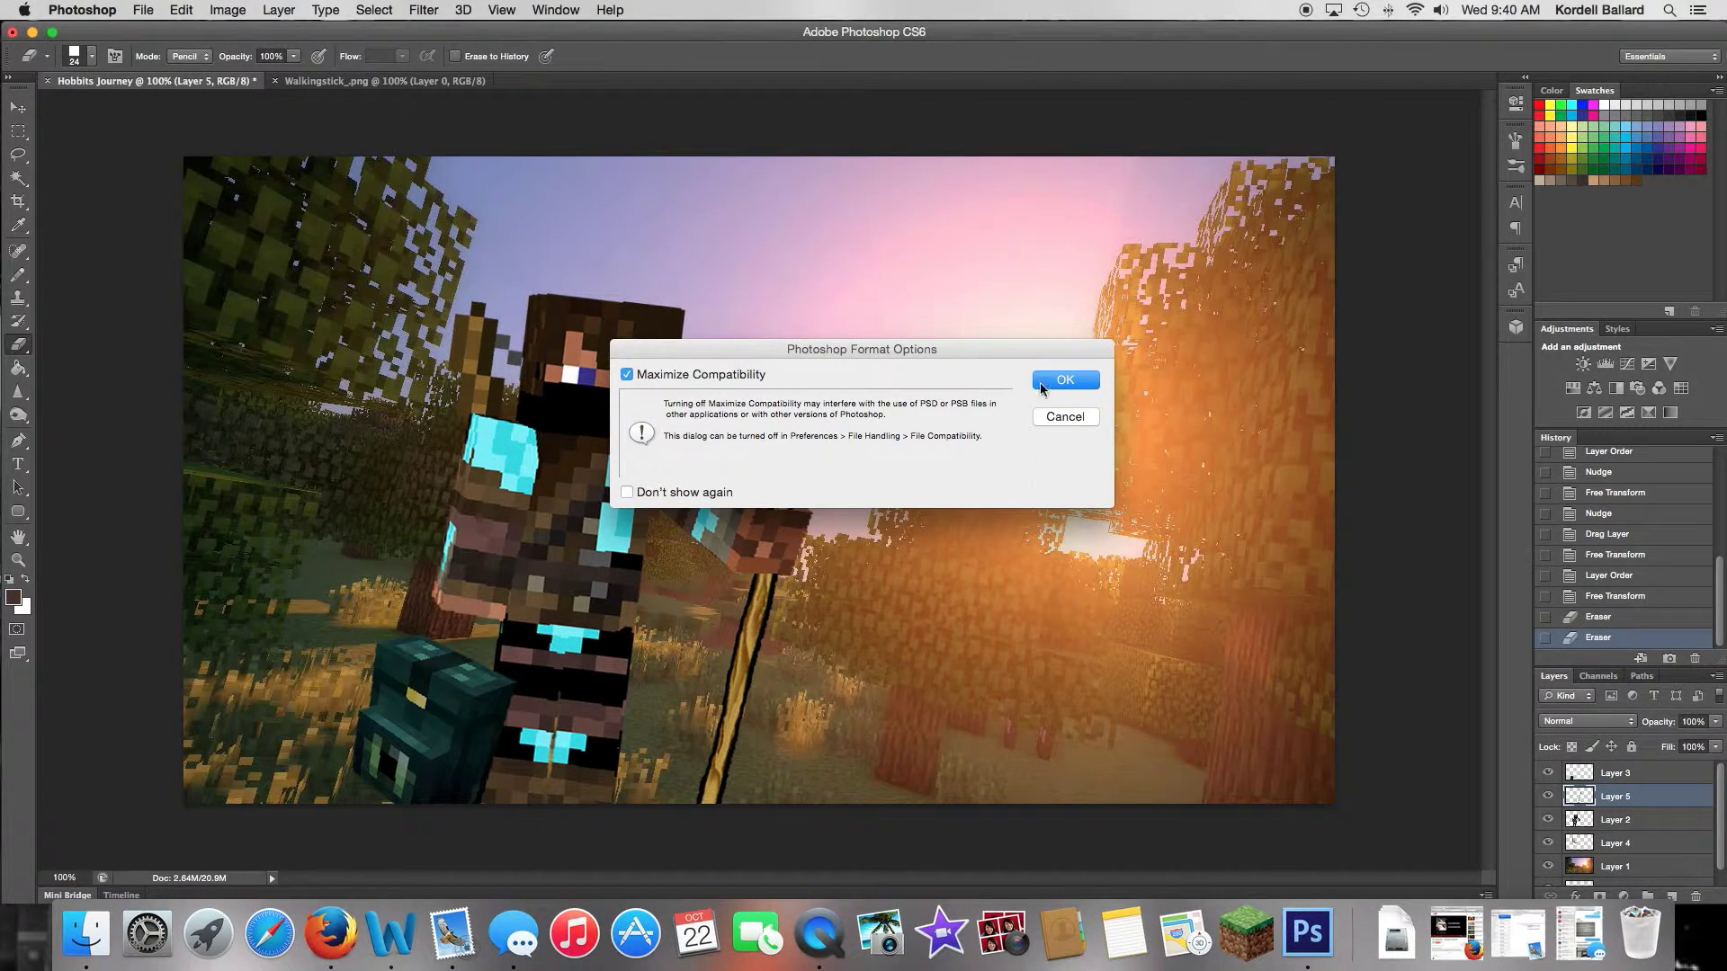
pyautogui.click(1042, 385)
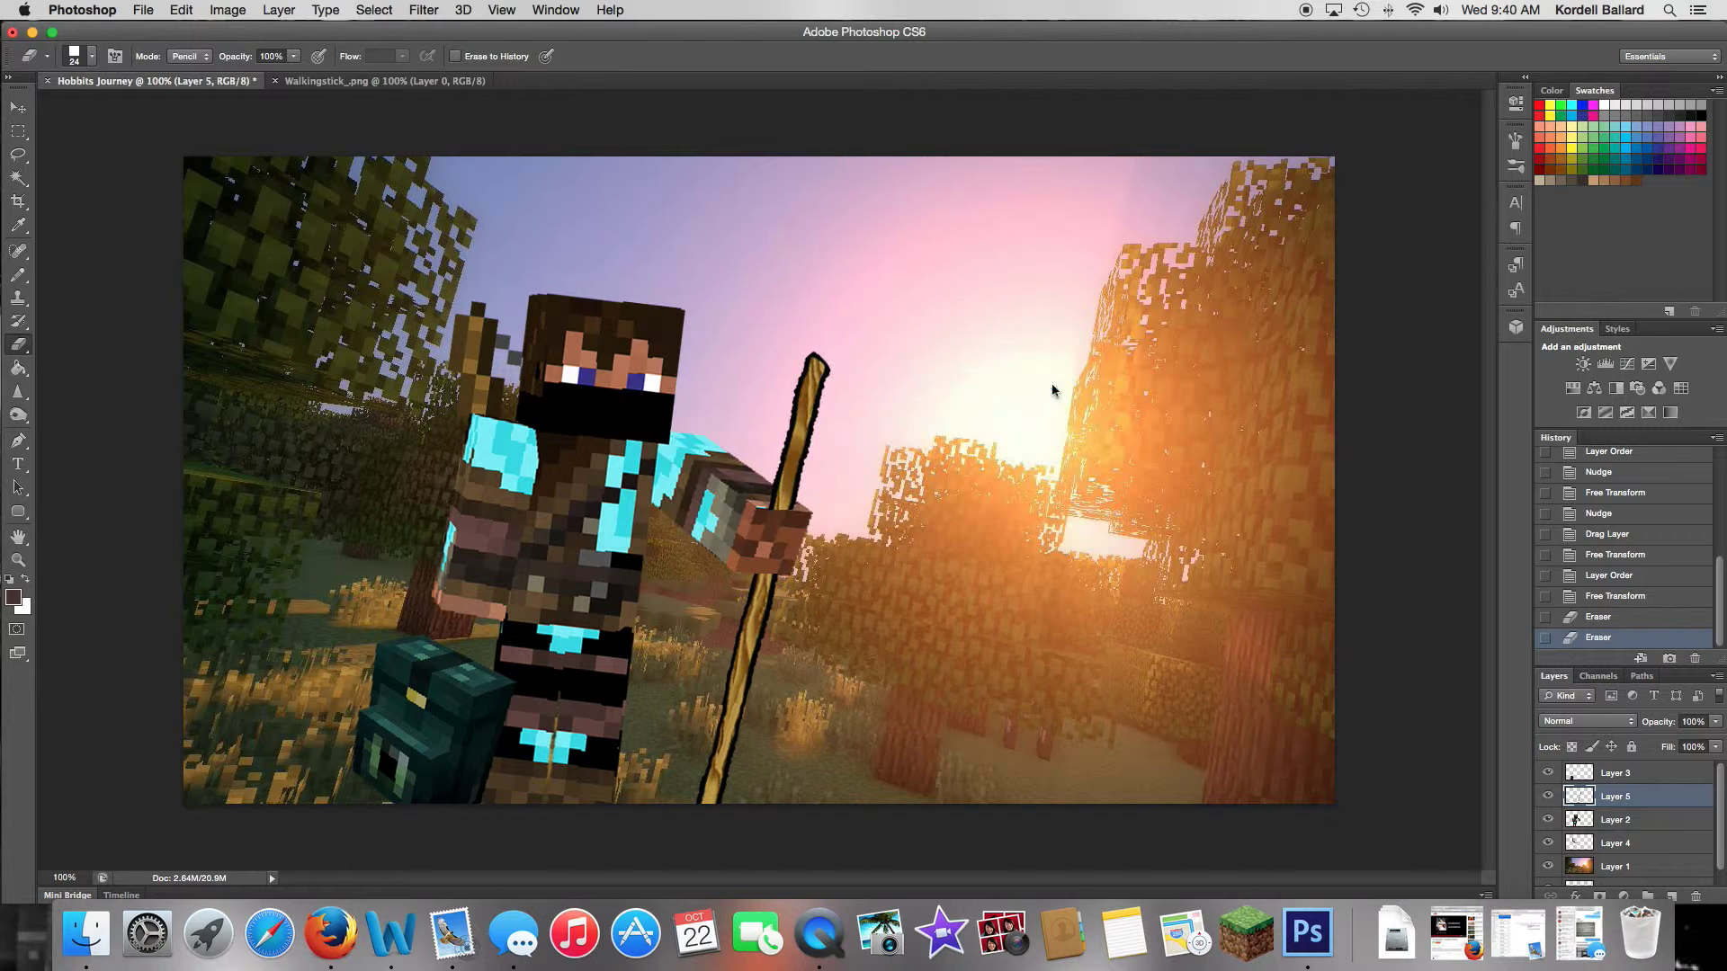
pyautogui.click(19, 110)
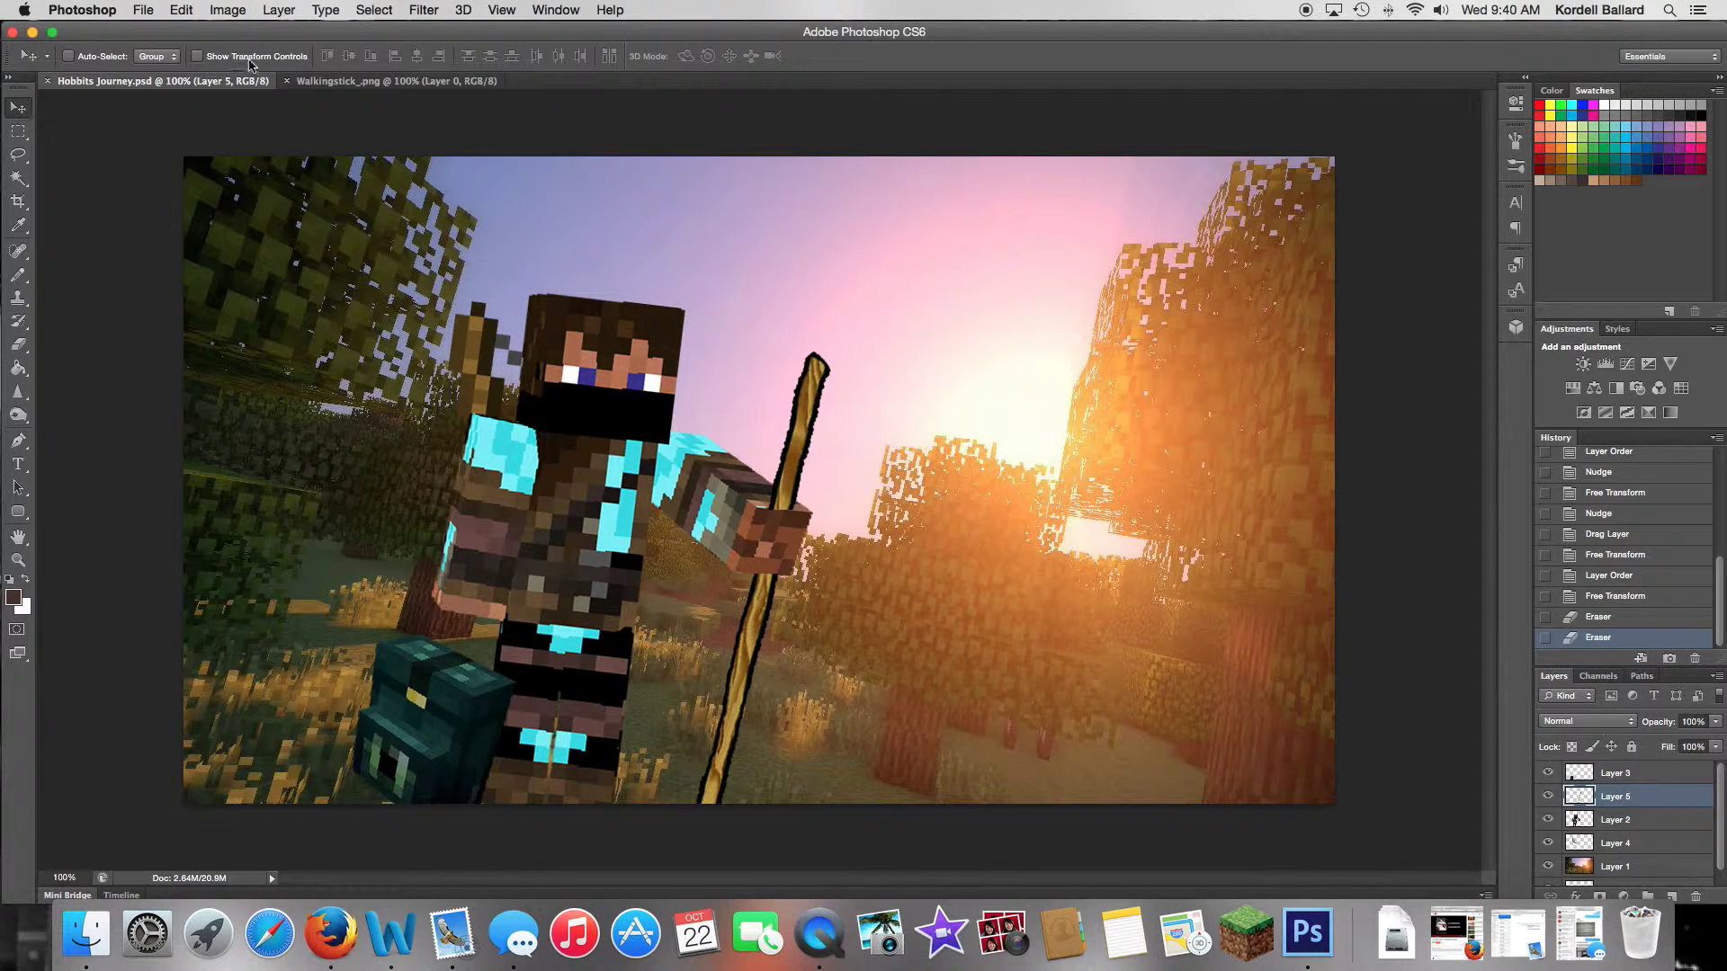
pyautogui.click(285, 81)
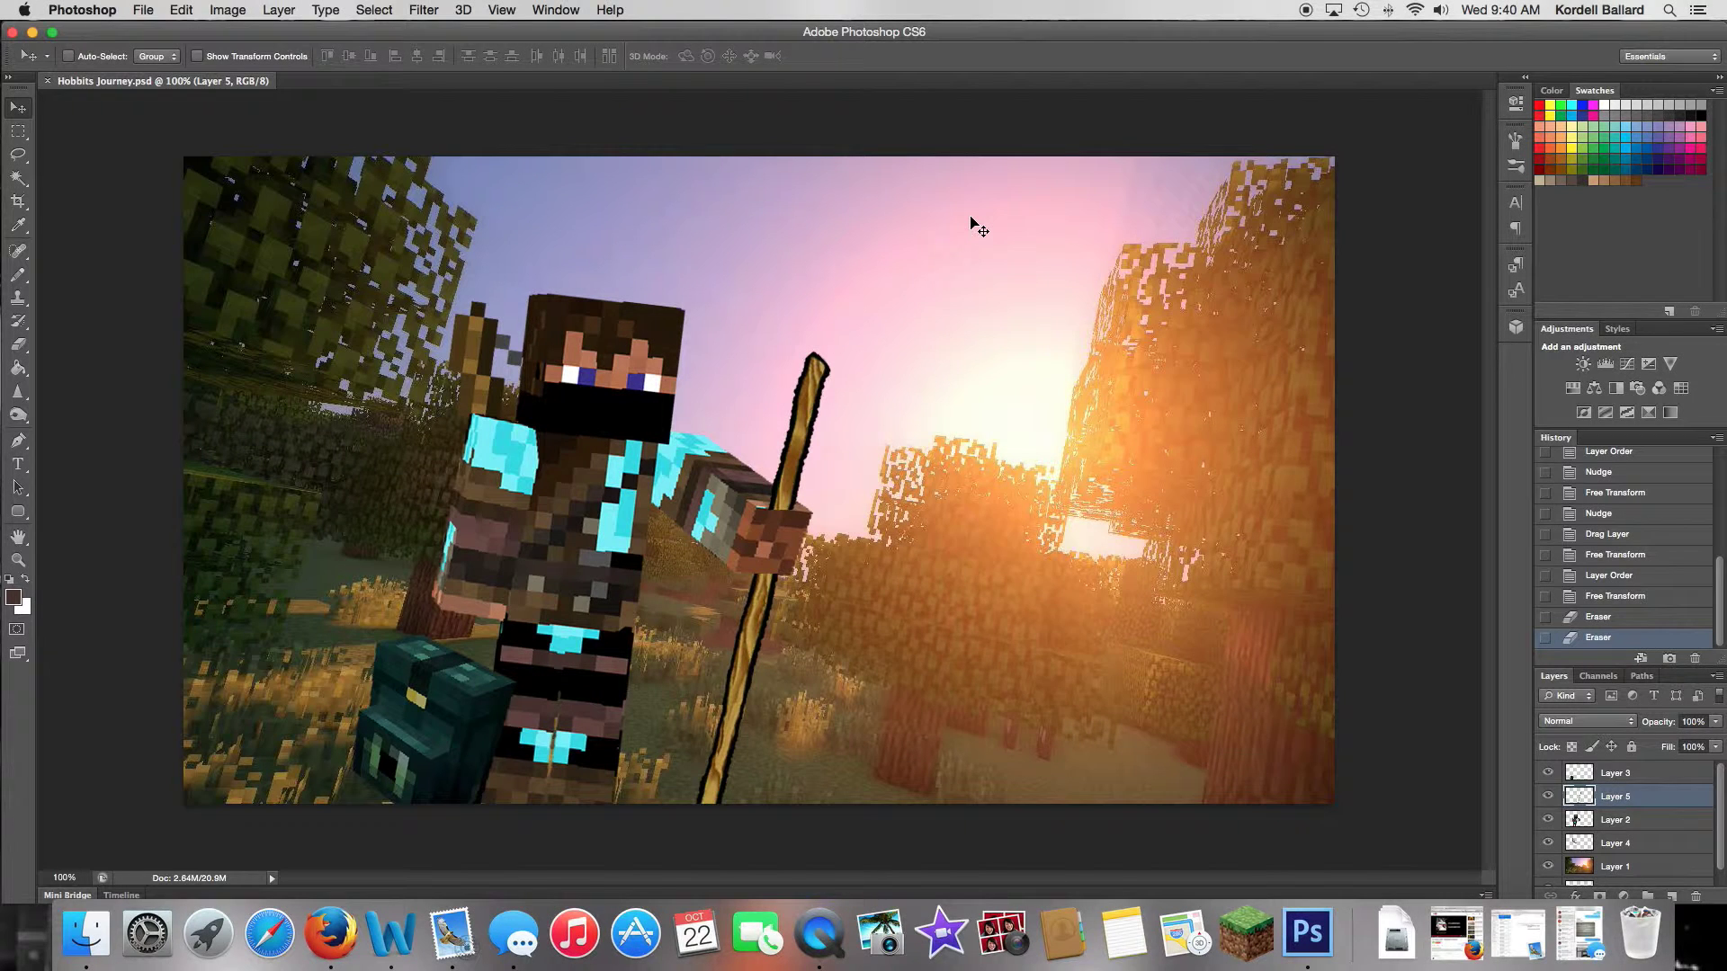
# Step: Add a centred Monotype Corsiva text box spanning the full width of the image's upper edge, containing "Hobbit's Journey"
pyautogui.click(18, 465)
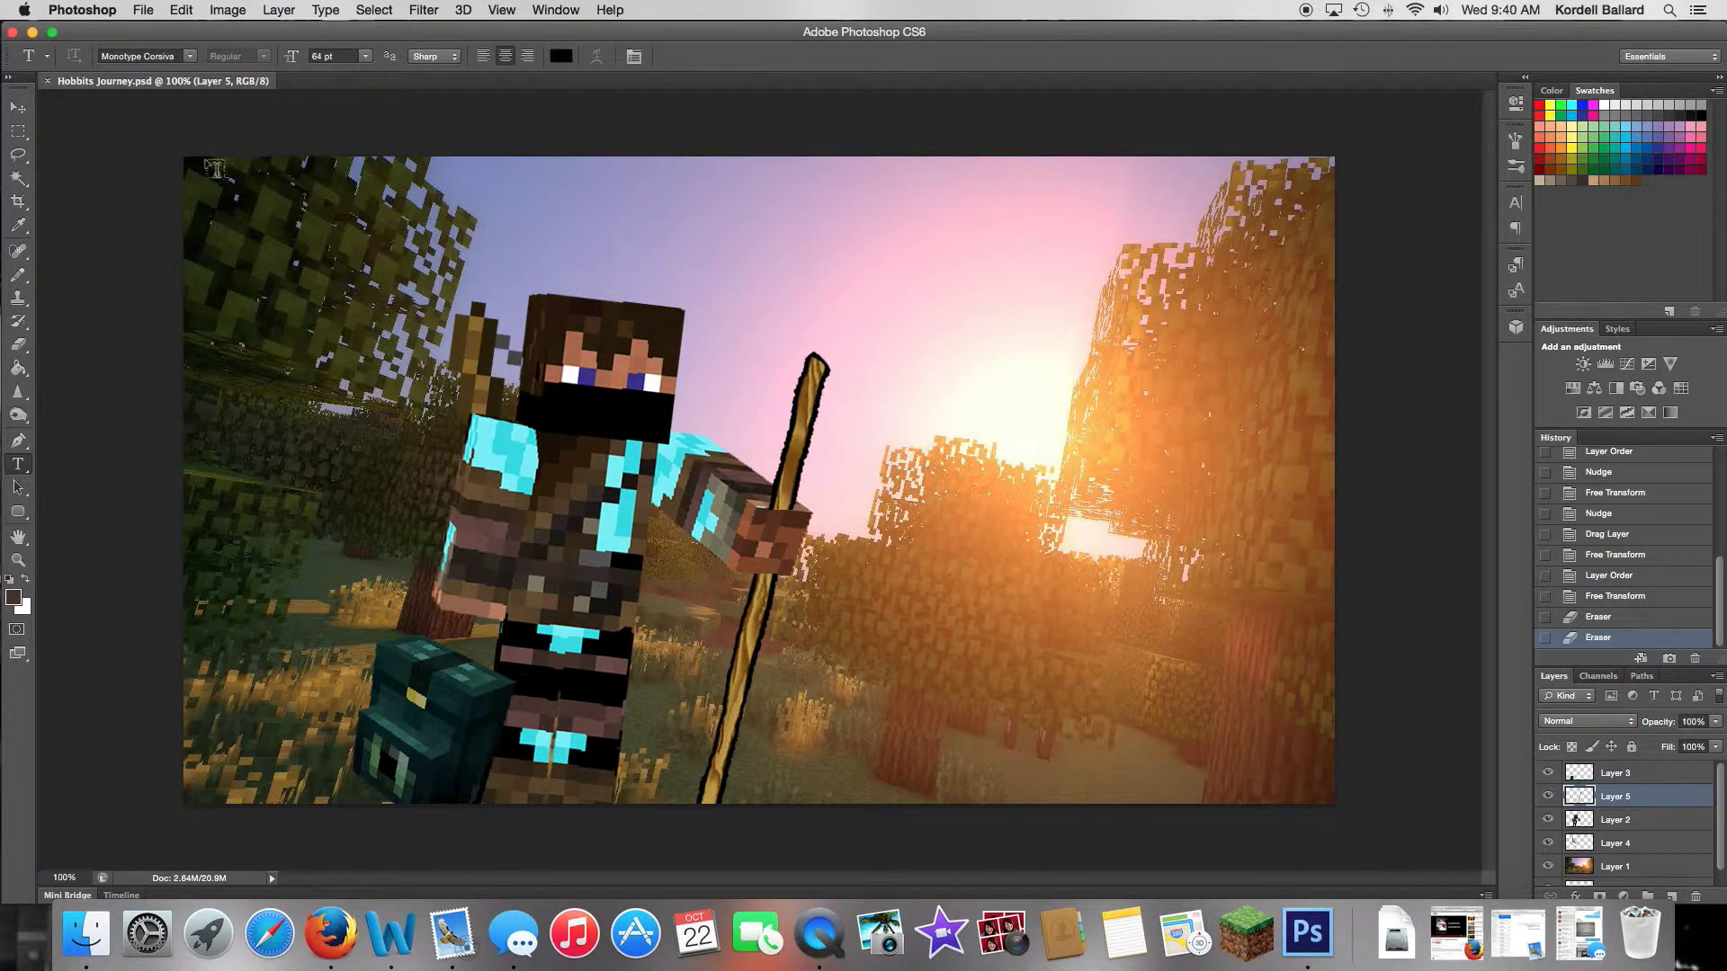
pyautogui.moveTo(186, 158); pyautogui.dragTo(1334, 280)
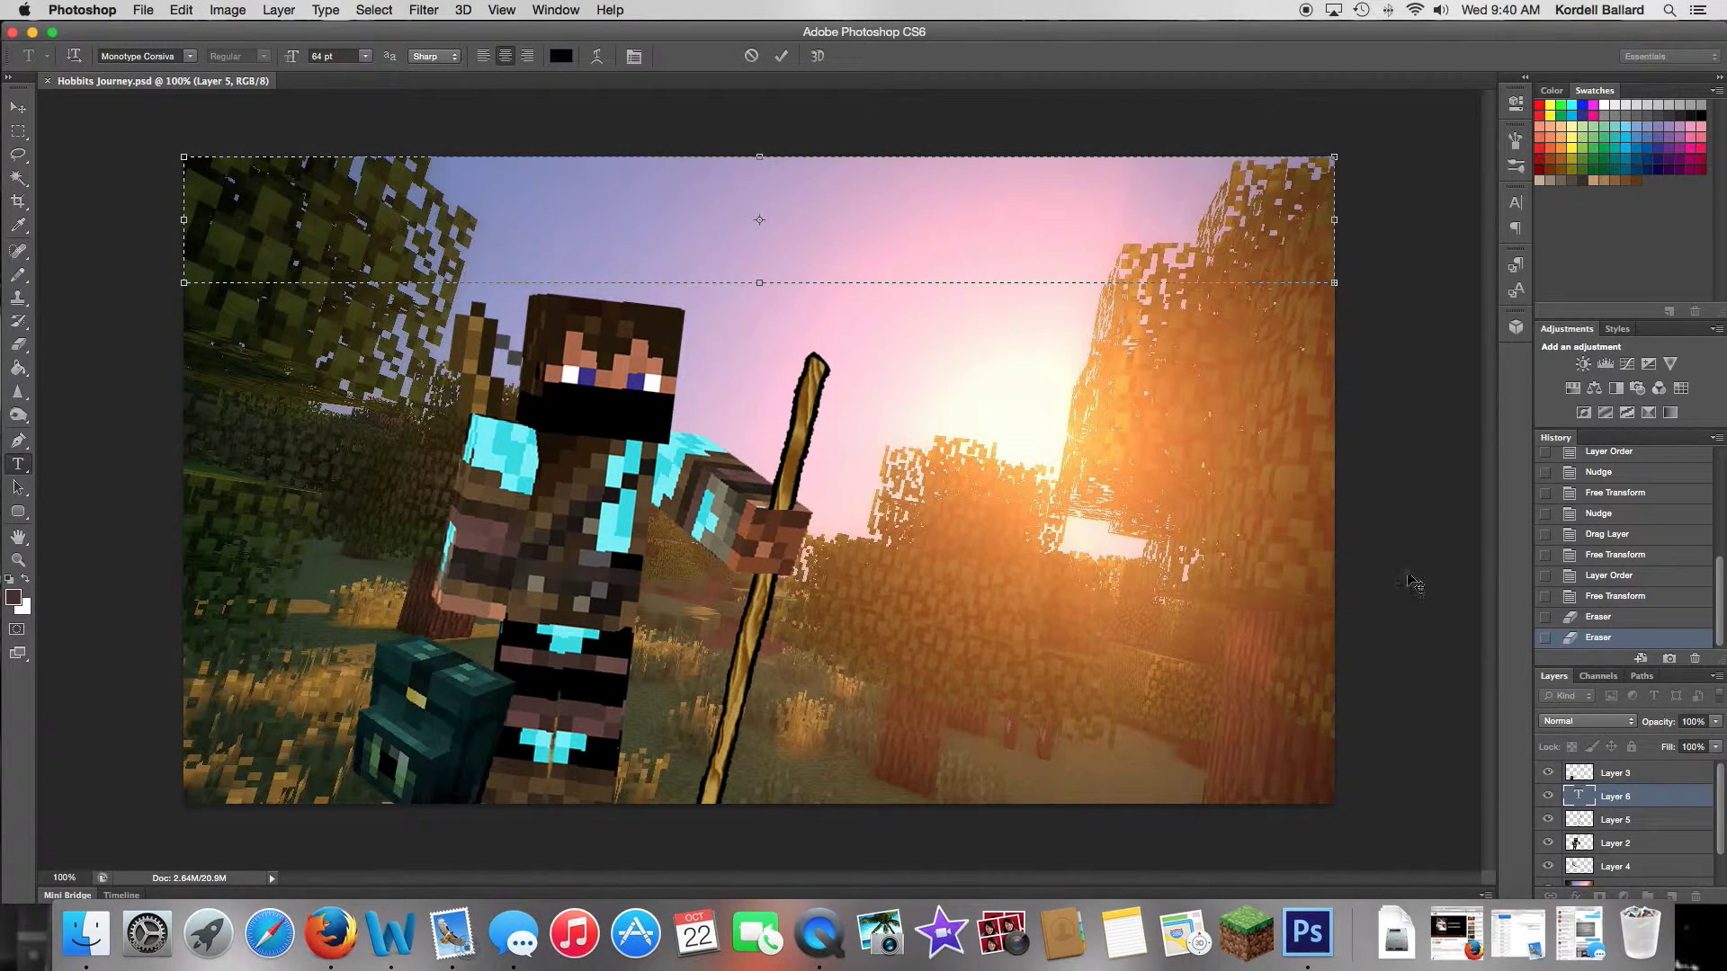
pyautogui.hotkey('ctrl', 'Return')
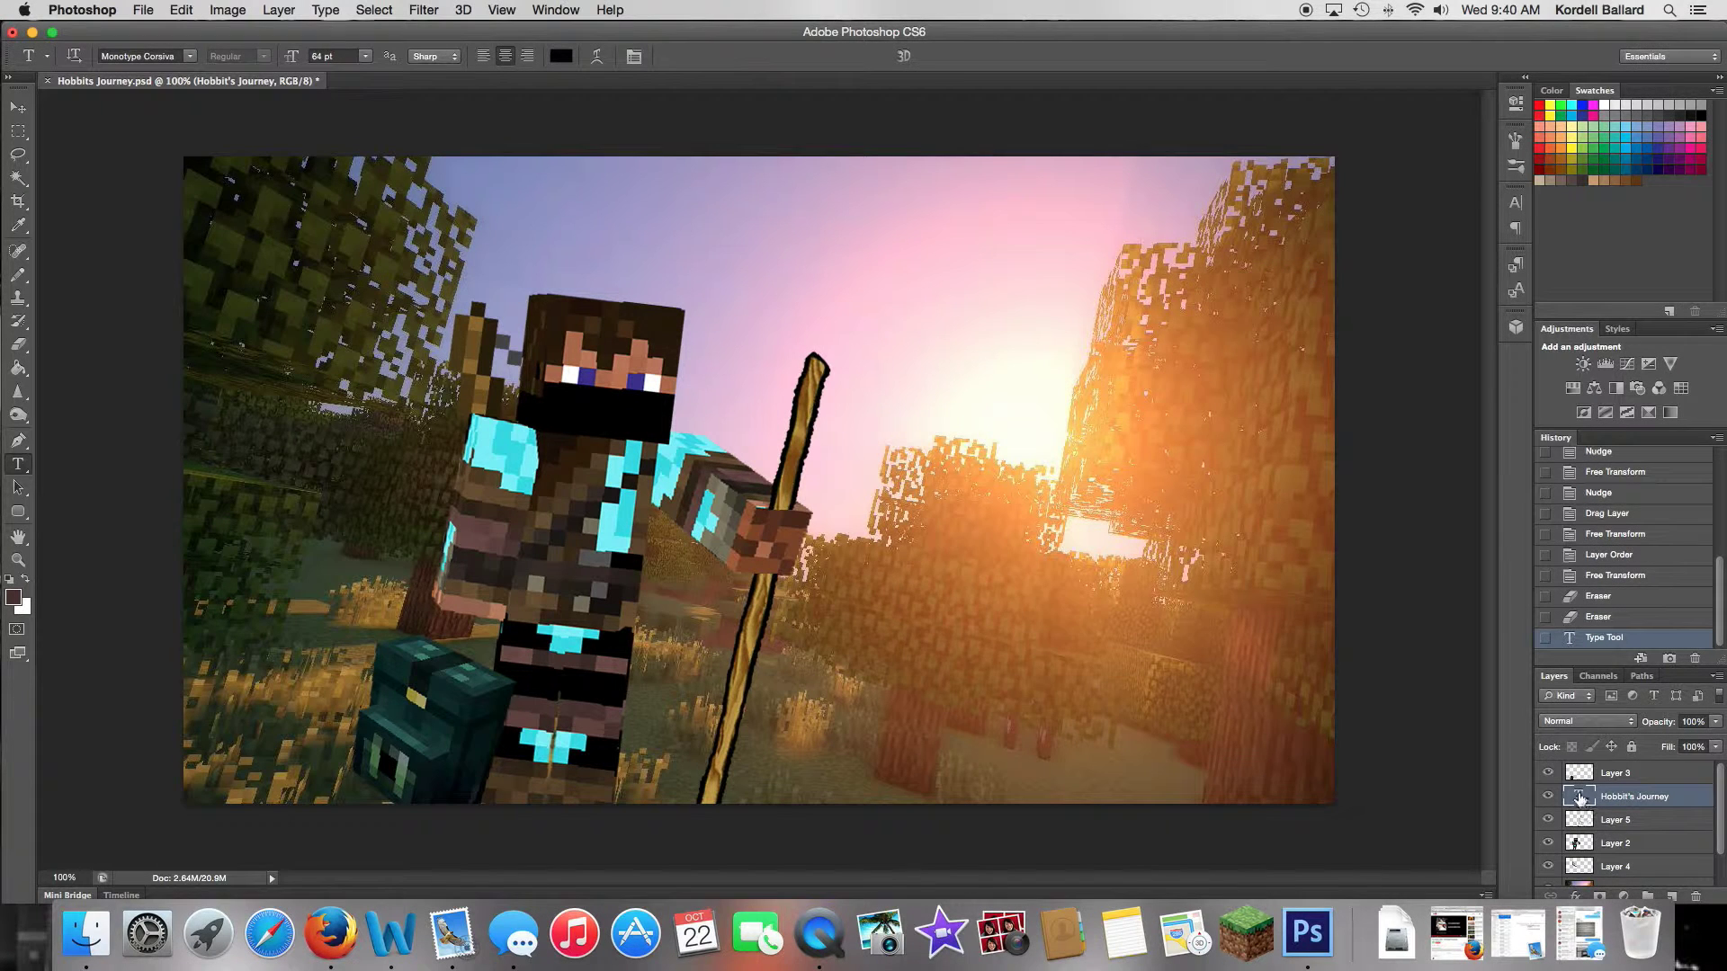
# Step: Set the title text's size to 392 pt
pyautogui.doubleClick(1579, 795)
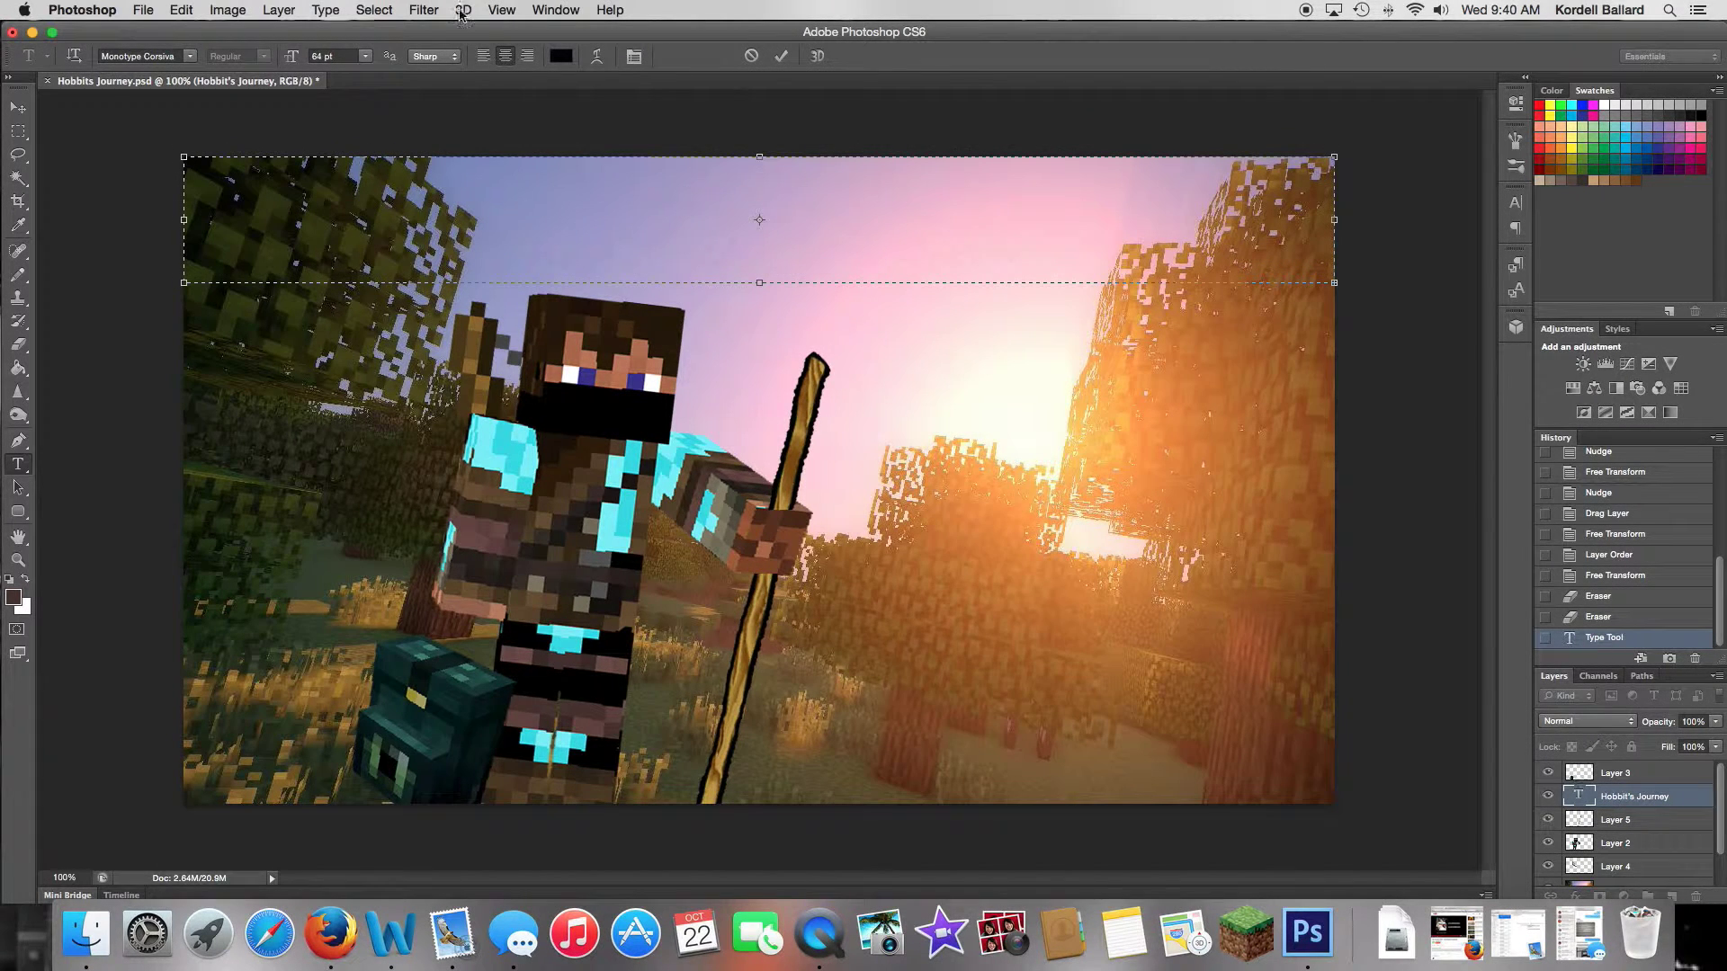
pyautogui.moveTo(297, 58); pyautogui.dragTo(356, 65)
pyautogui.write('392')
pyautogui.press('Return')
pyautogui.click(1608, 797)
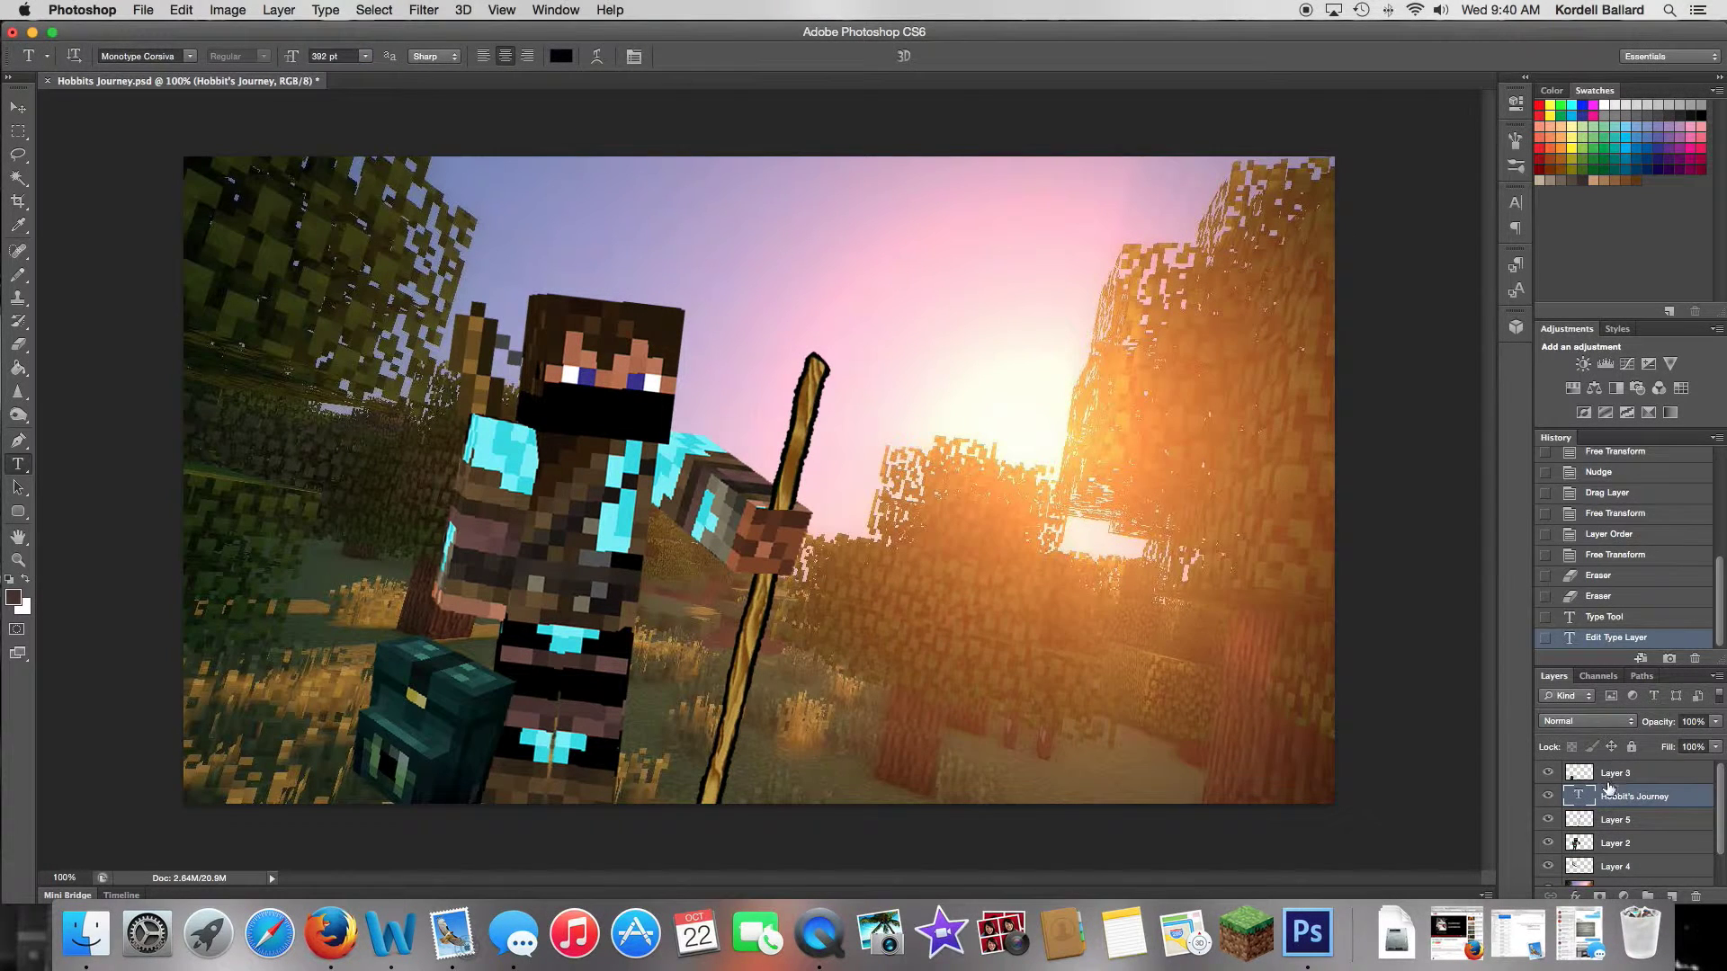
# Step: Move the Hobbit's Journey text layer above Layer 3 at the front of the layer stack
pyautogui.doubleClick(1608, 782)
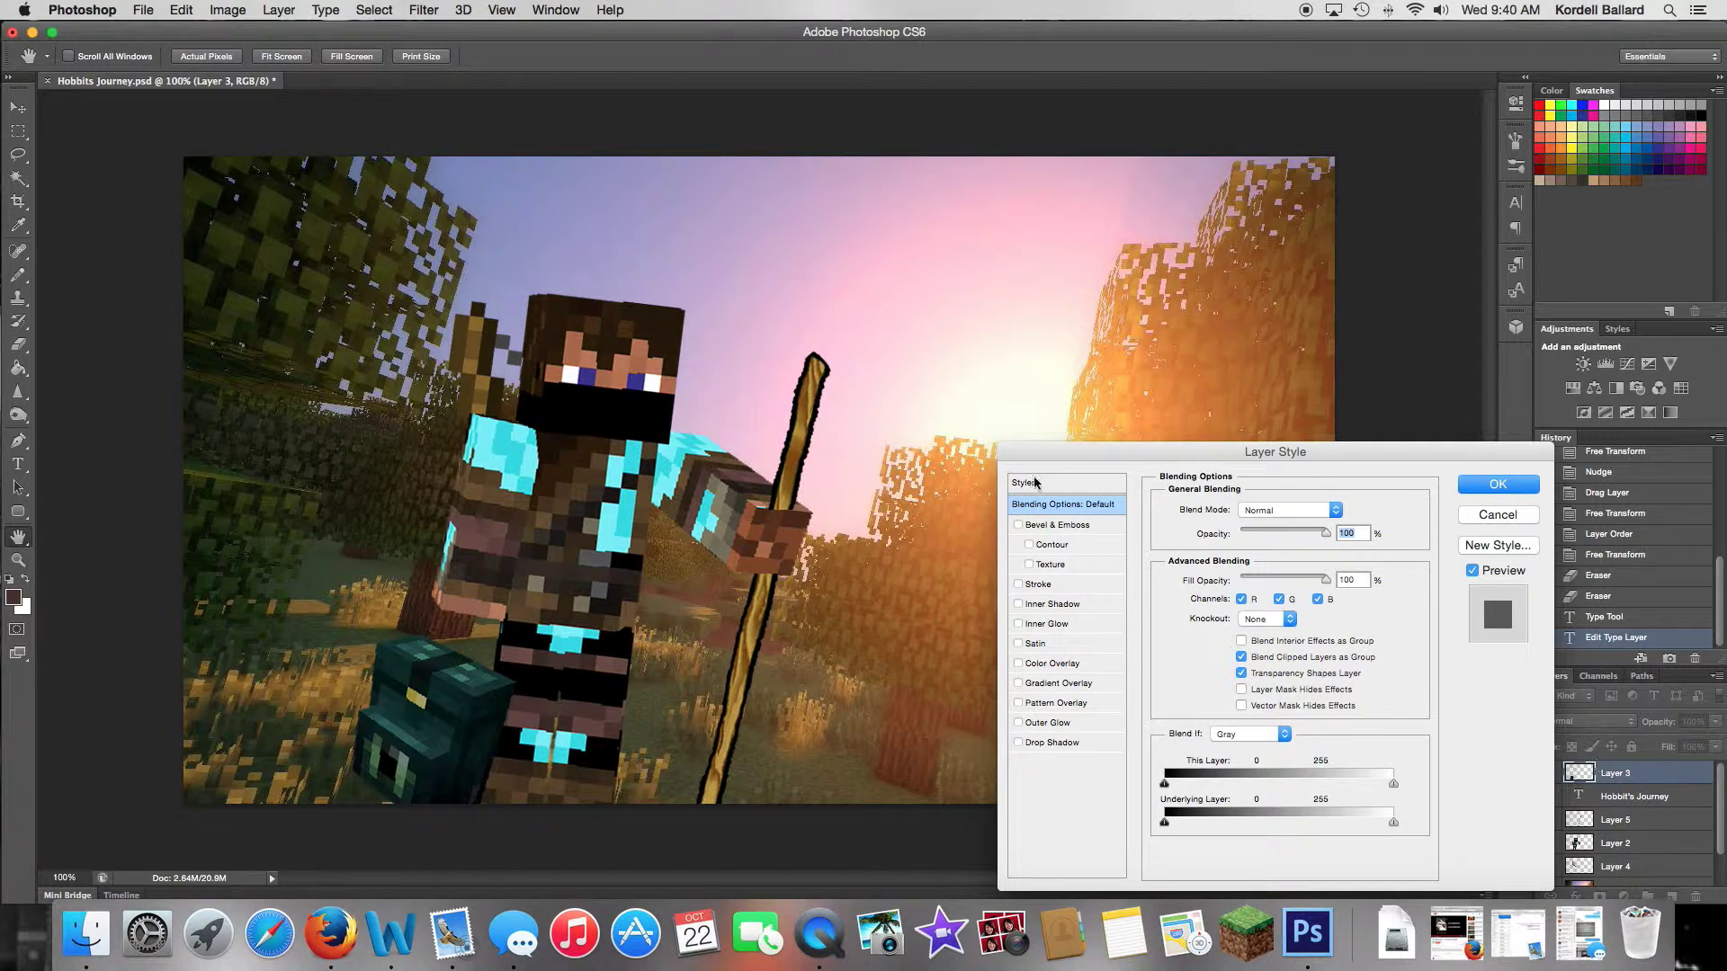
pyautogui.click(1498, 515)
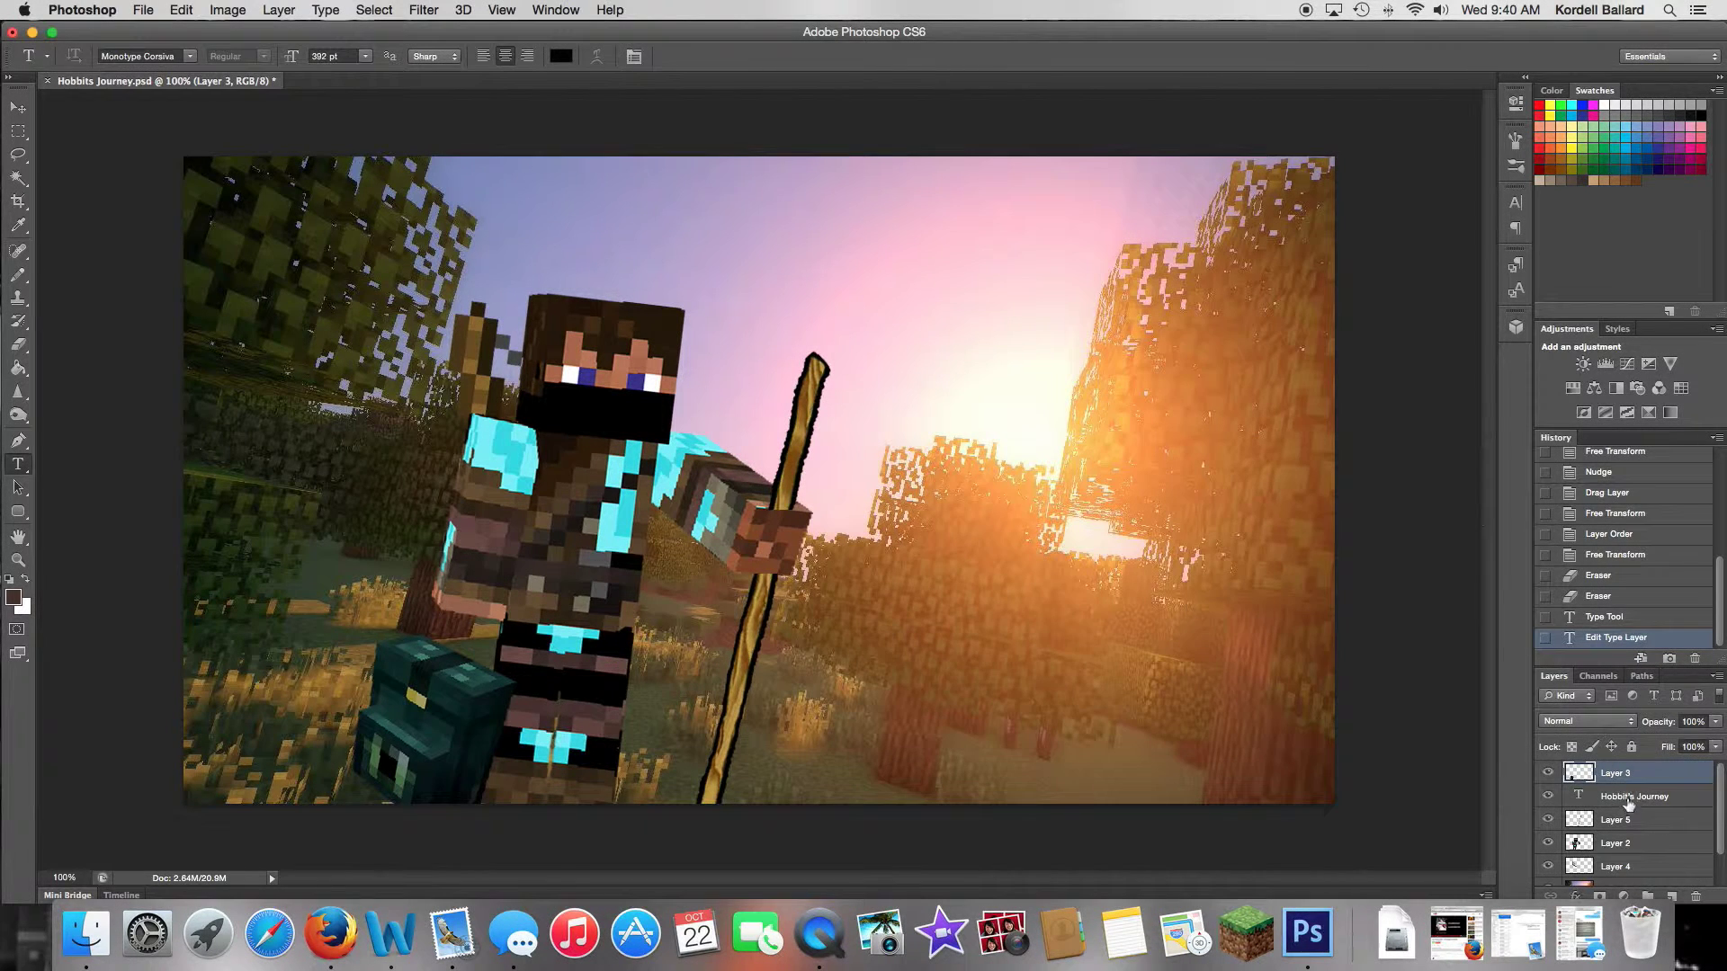
pyautogui.moveTo(1629, 803); pyautogui.dragTo(1628, 765)
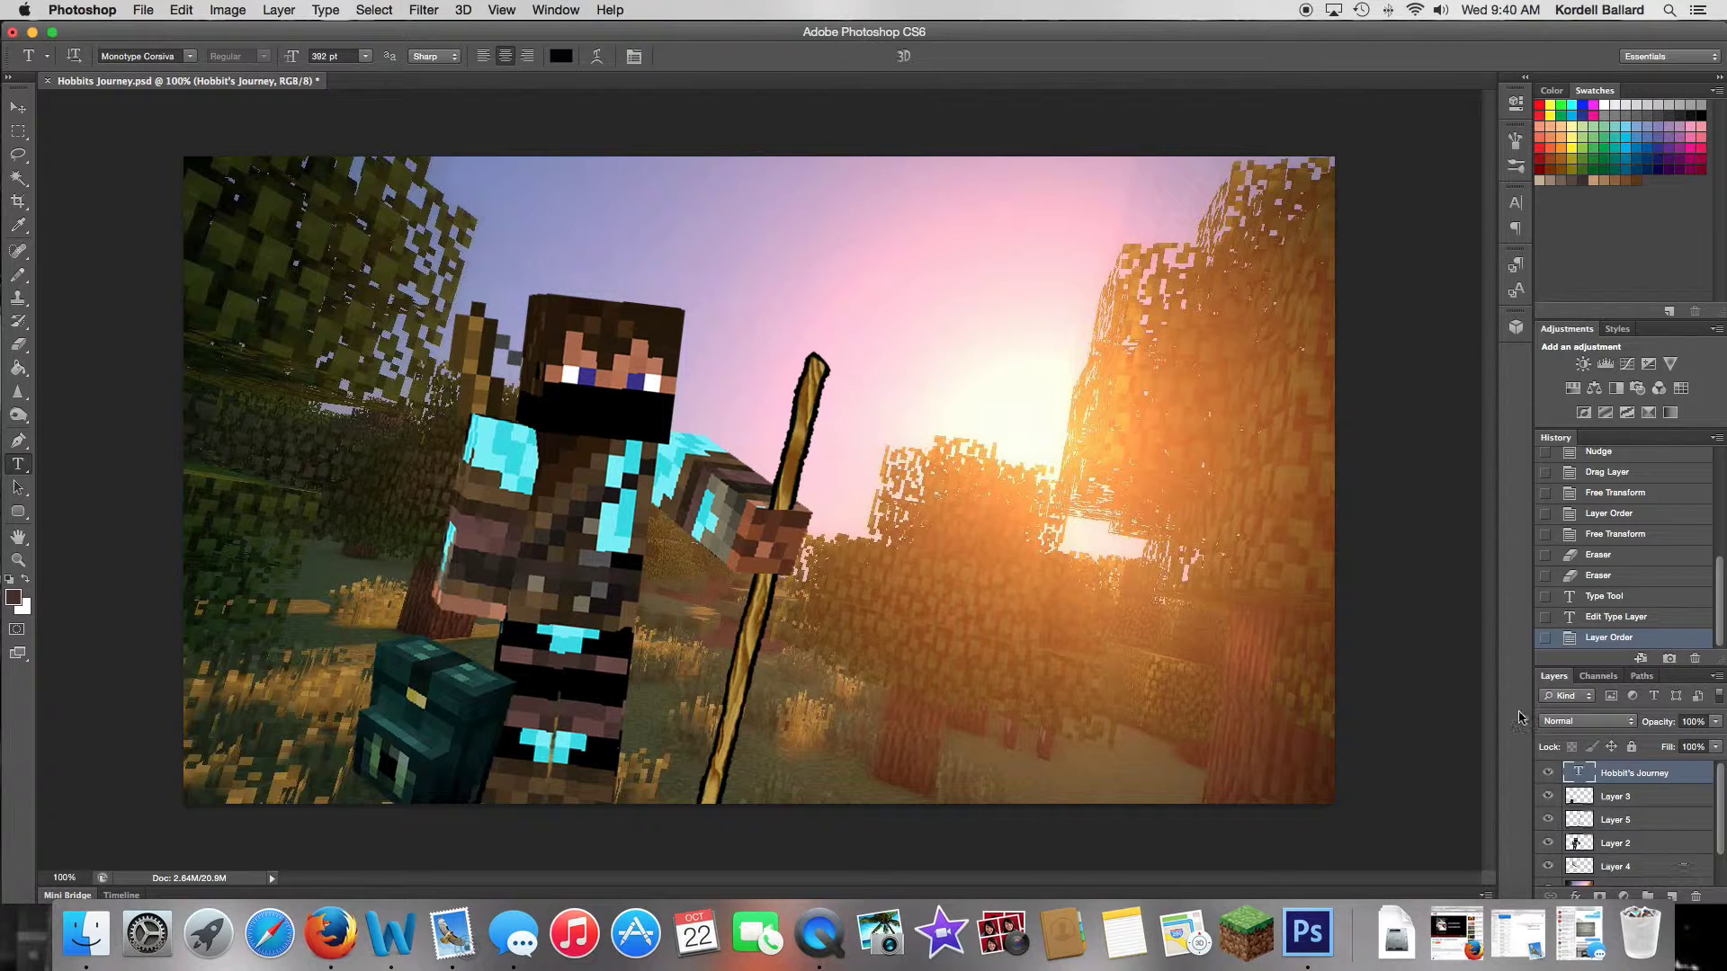
# Step: Try a 163 pt size for the title, extending its text box down over most of the image
pyautogui.doubleClick(1580, 772)
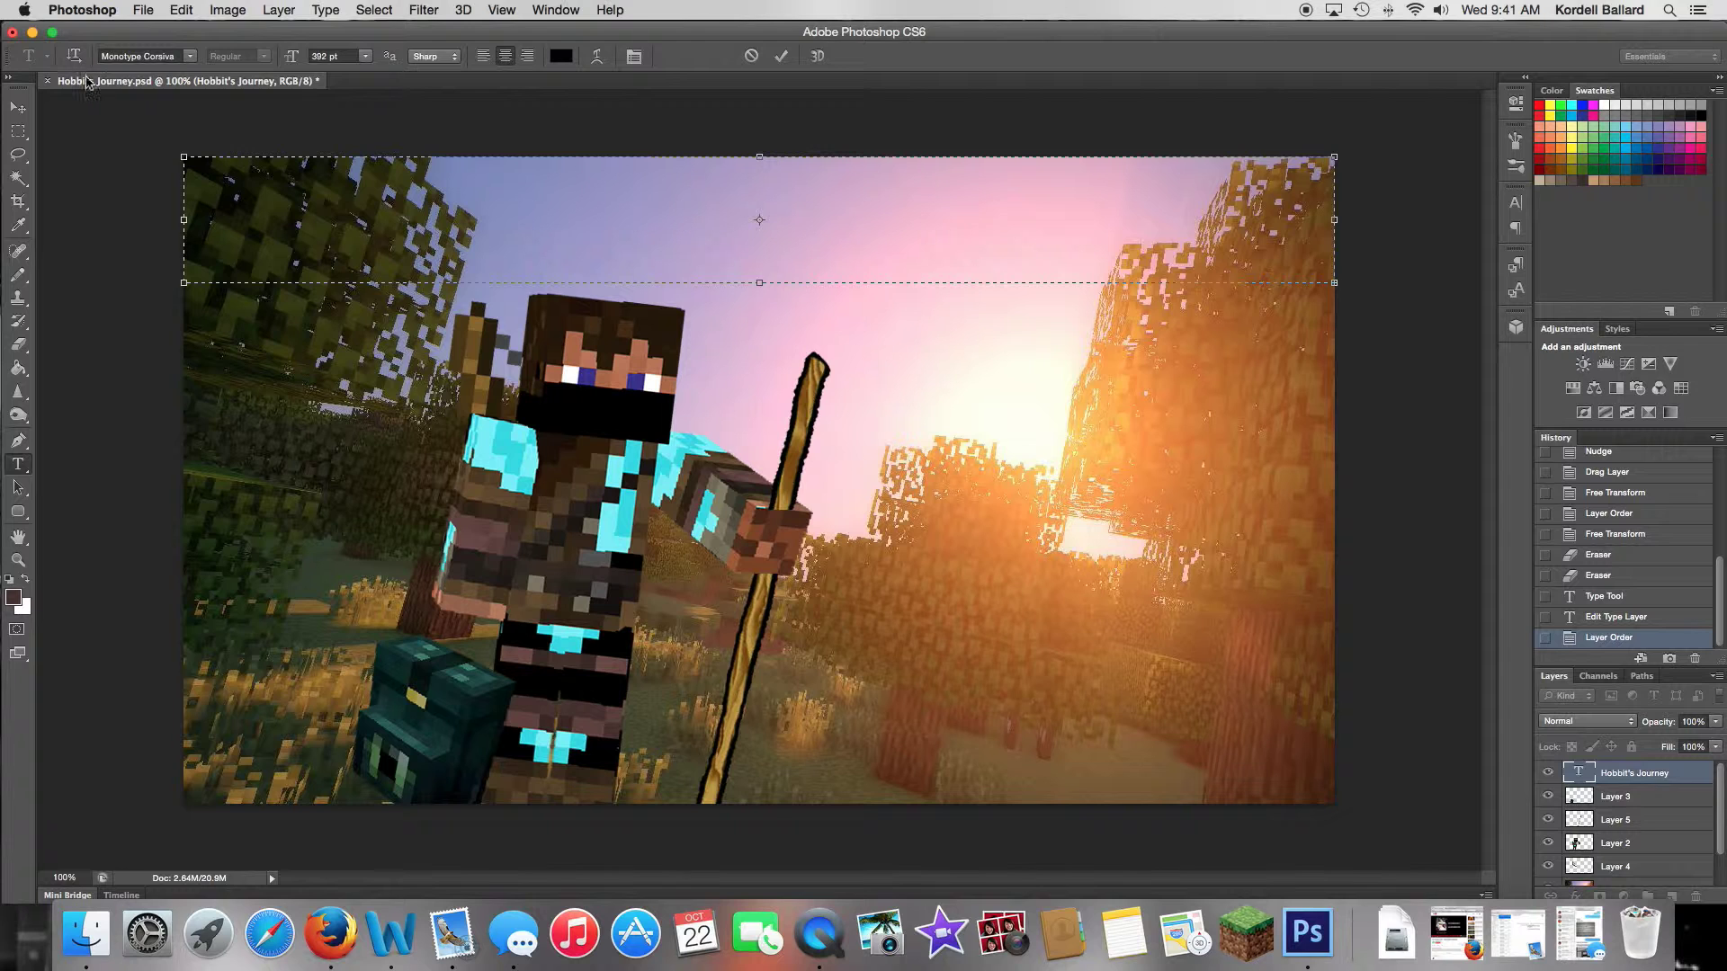
pyautogui.click(18, 107)
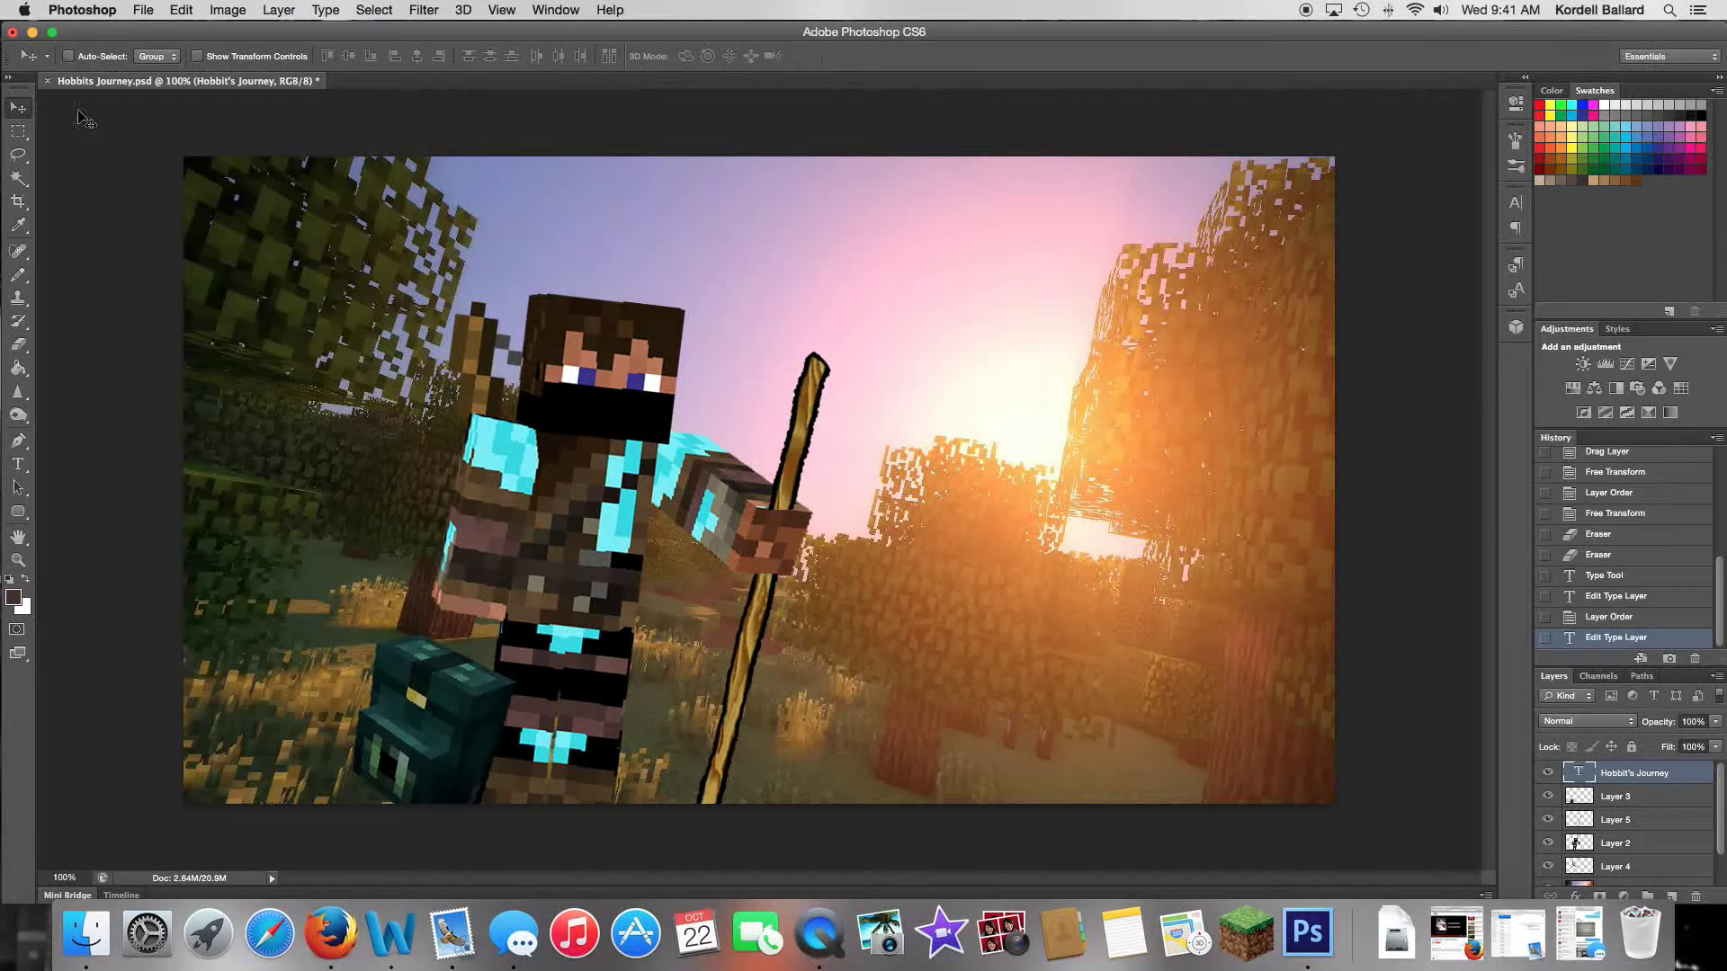
pyautogui.doubleClick(1588, 776)
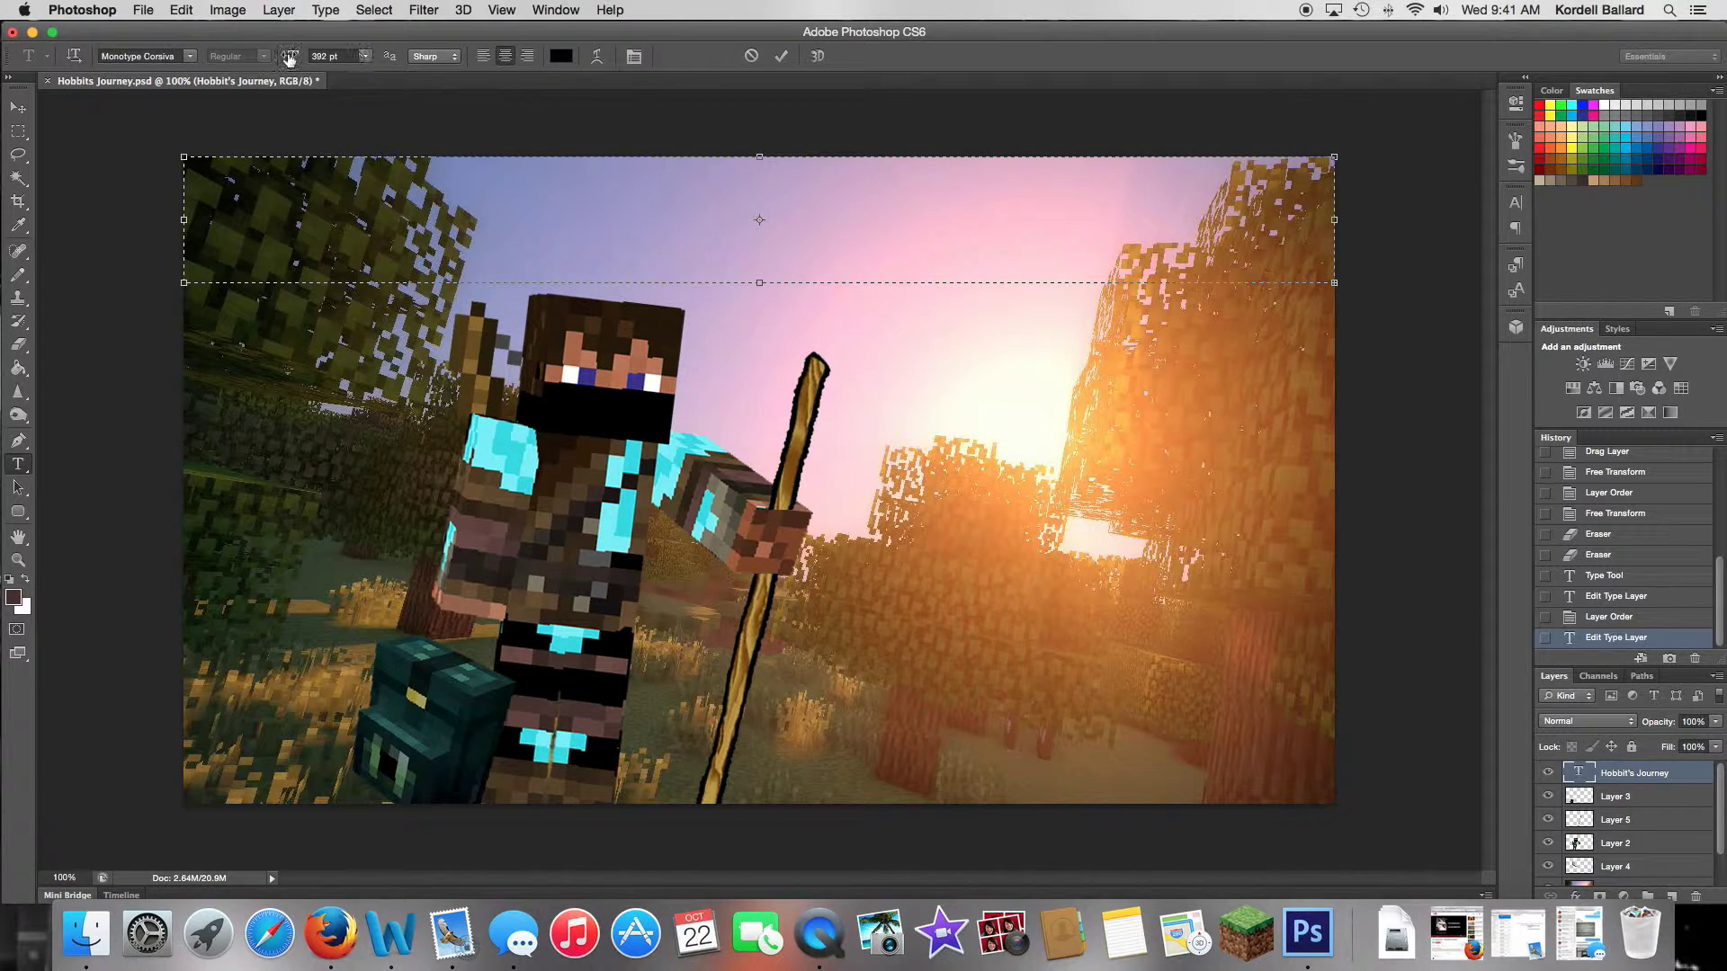
pyautogui.moveTo(291, 56); pyautogui.dragTo(286, 56)
pyautogui.write('163')
pyautogui.press('Return')
pyautogui.moveTo(759, 286); pyautogui.dragTo(761, 685)
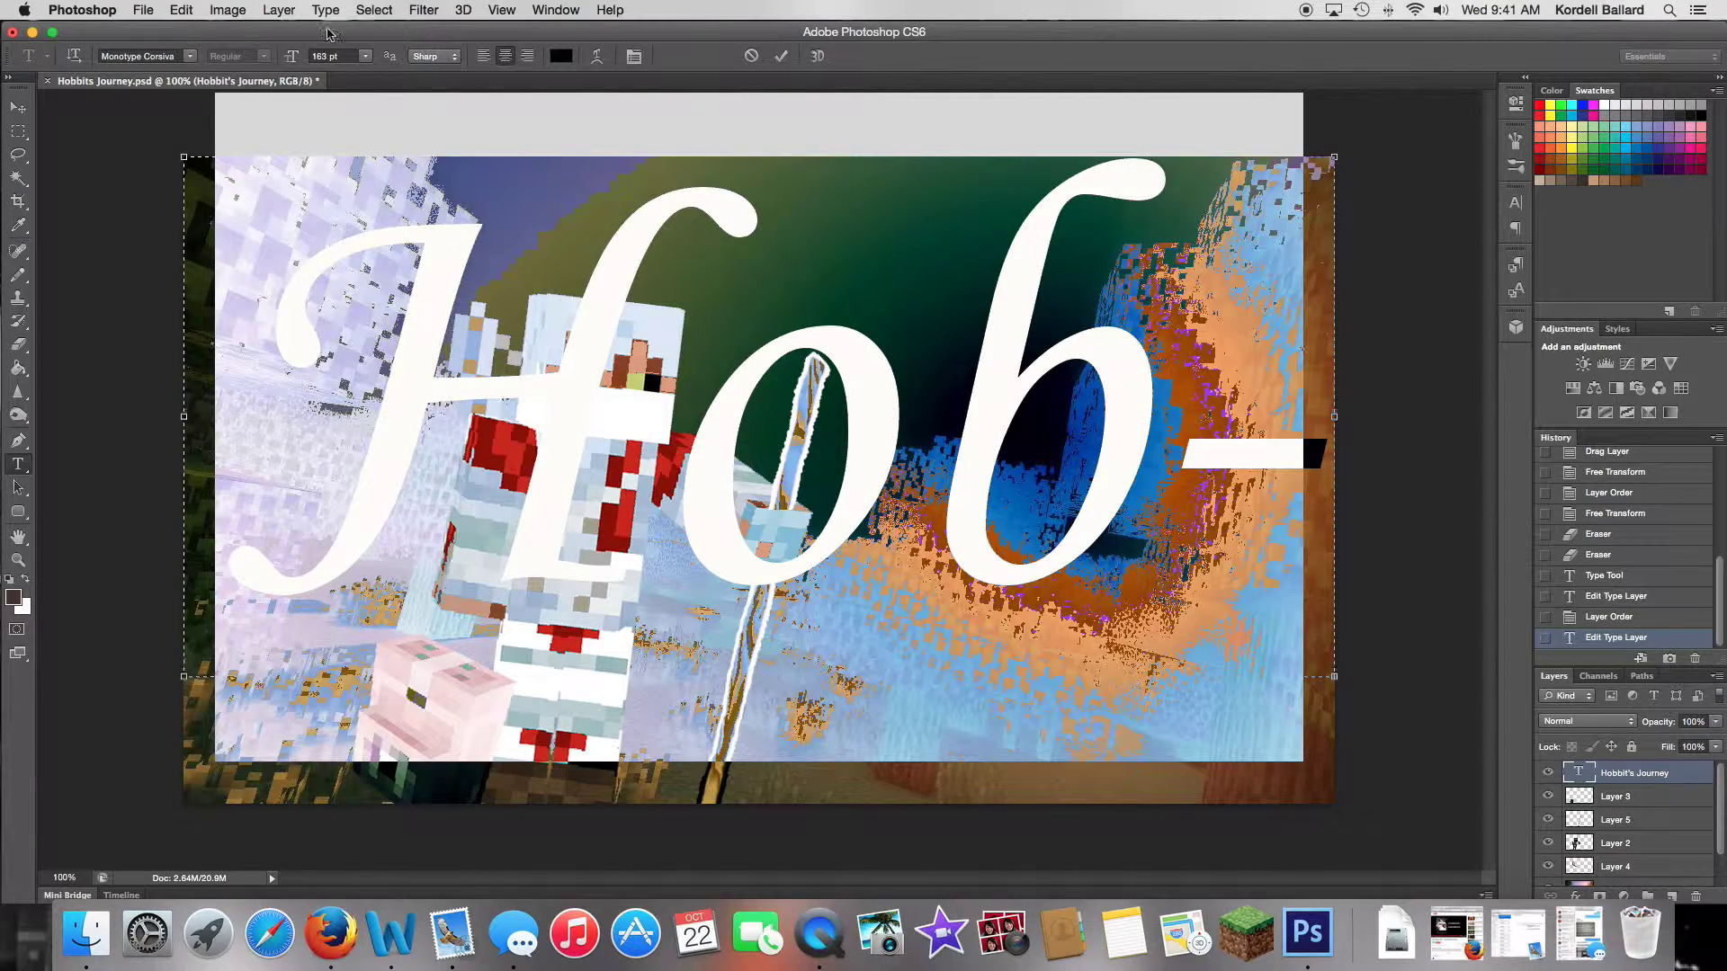
# Step: Fit the title on one line at 45 pt in a text box shortened to just above the character, nudged slightly down
pyautogui.moveTo(292, 55); pyautogui.dragTo(173, 54)
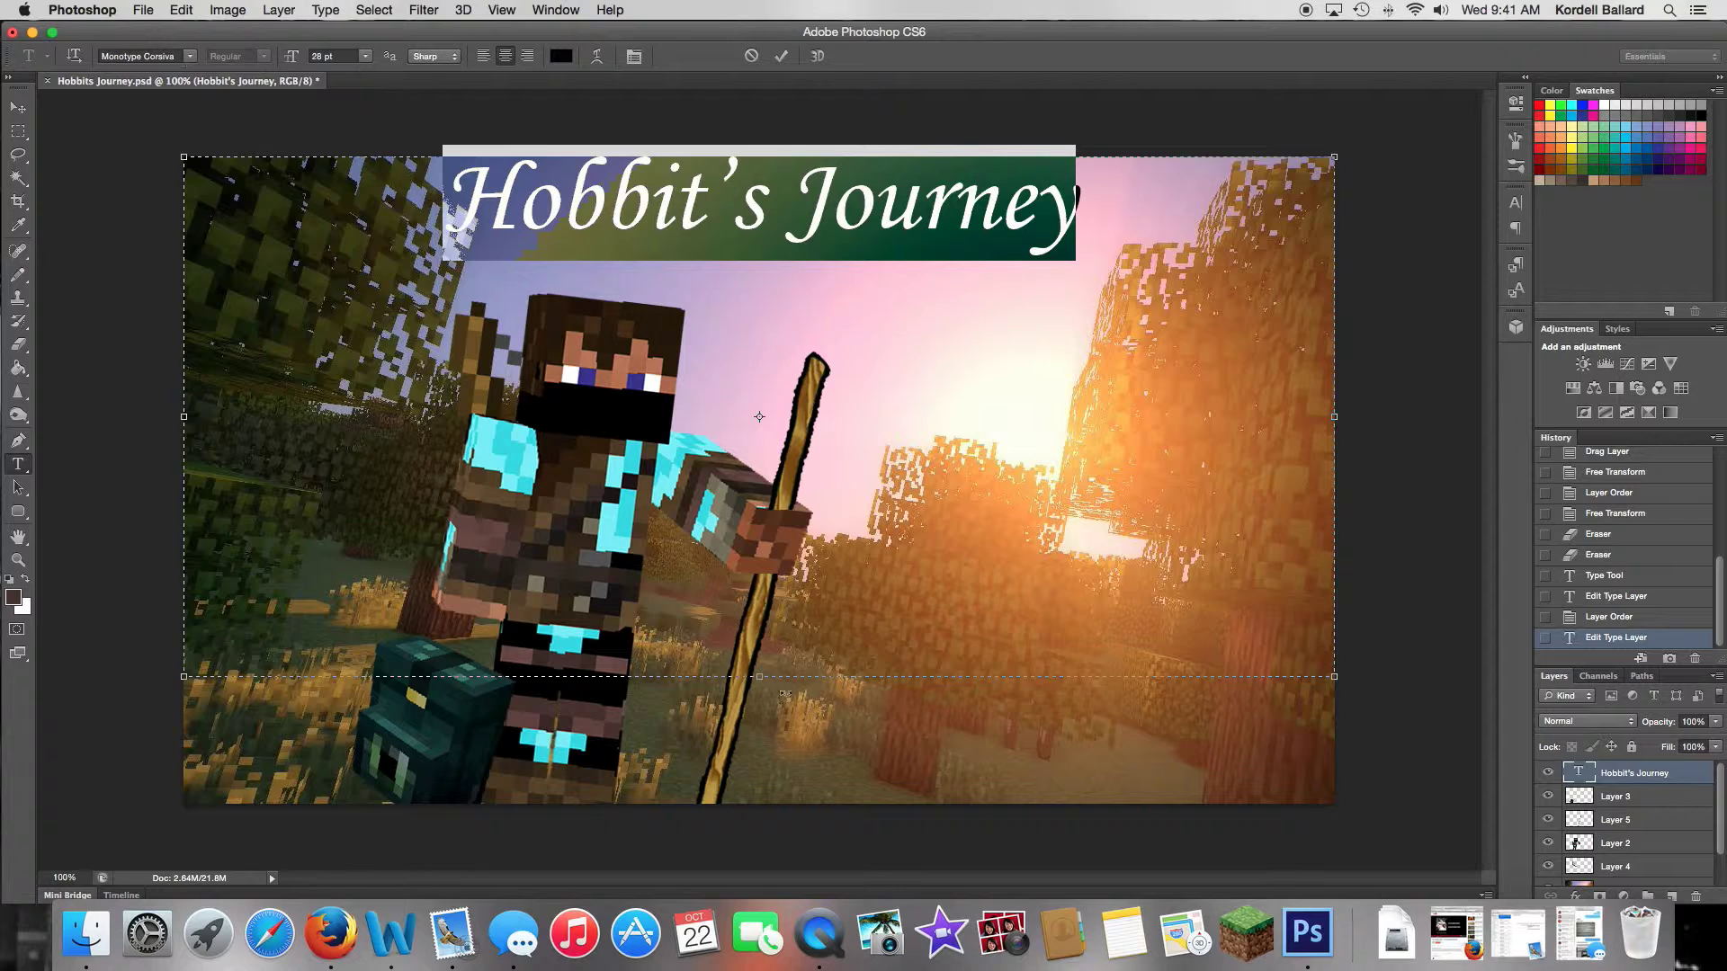
pyautogui.moveTo(761, 677); pyautogui.dragTo(774, 300)
pyautogui.moveTo(281, 59); pyautogui.dragTo(302, 63)
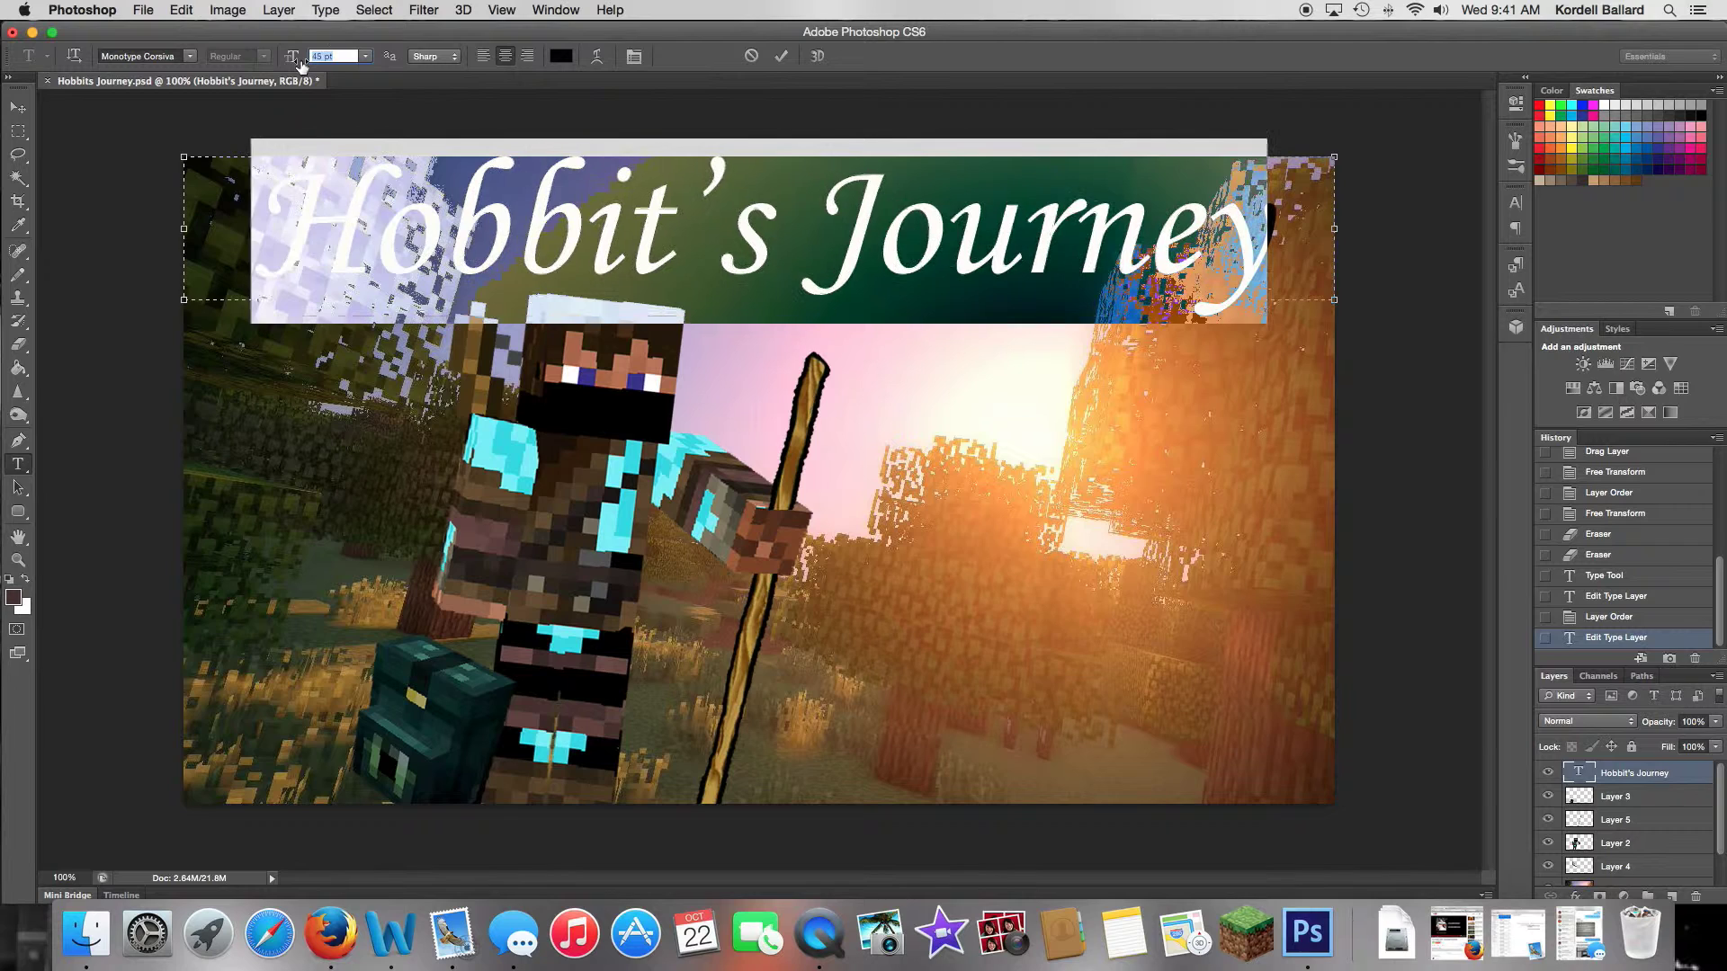
pyautogui.click(5, 107)
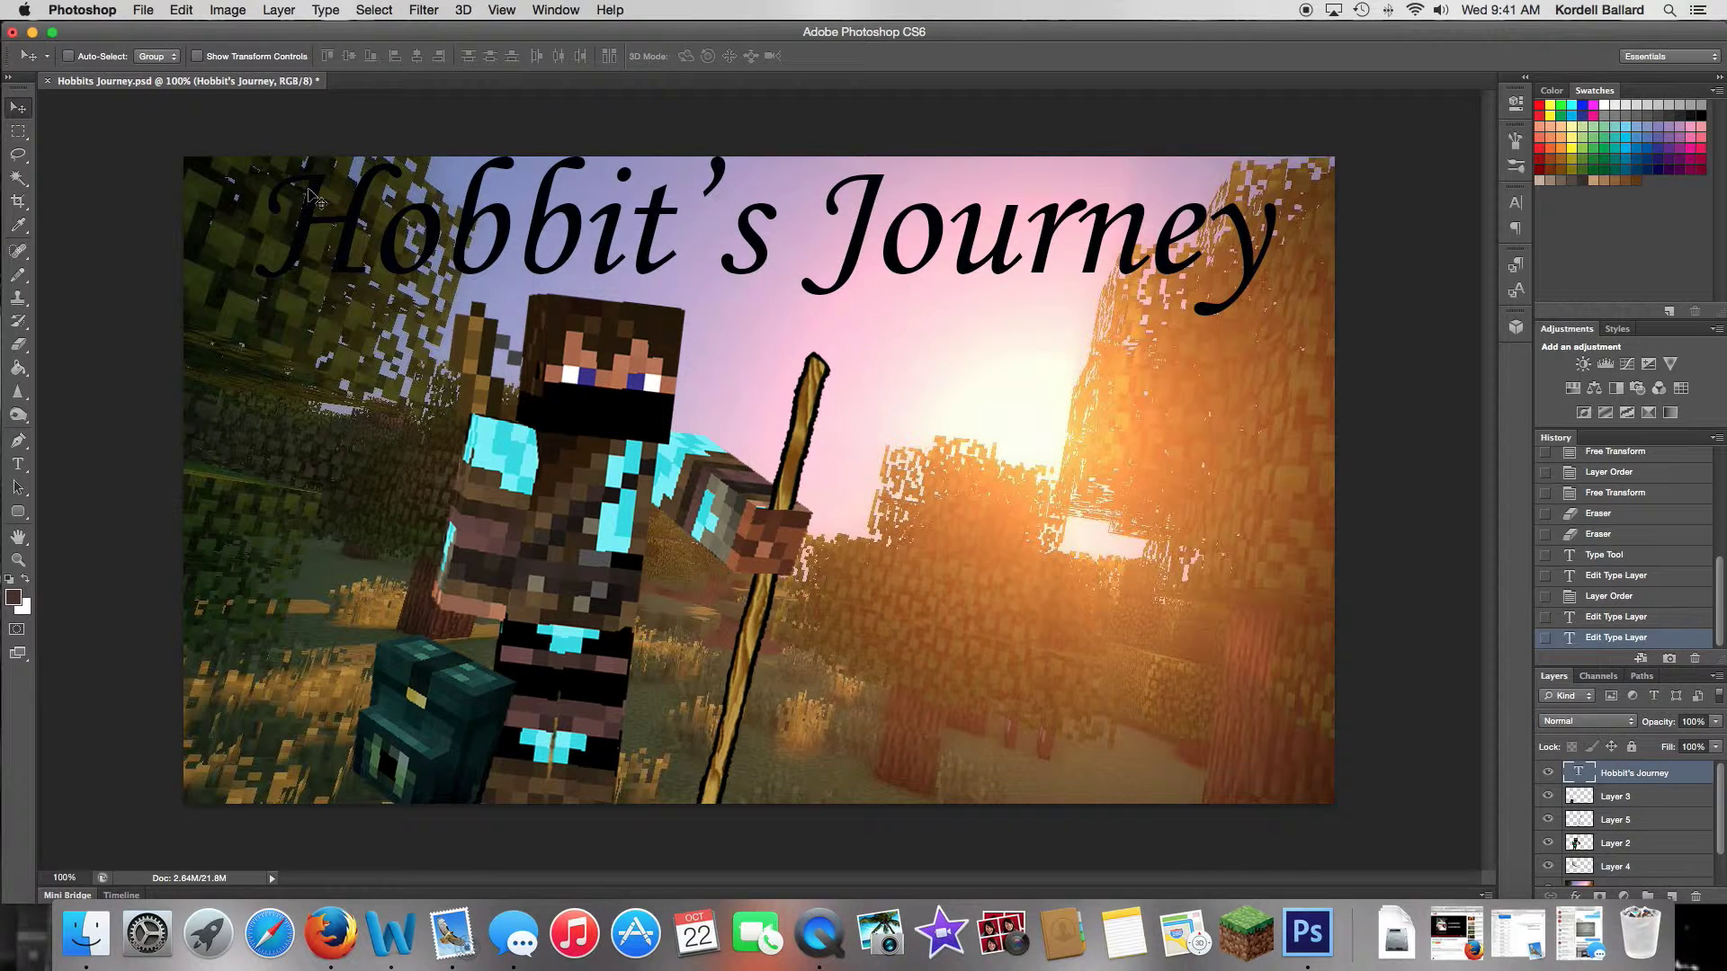
pyautogui.press('Left')
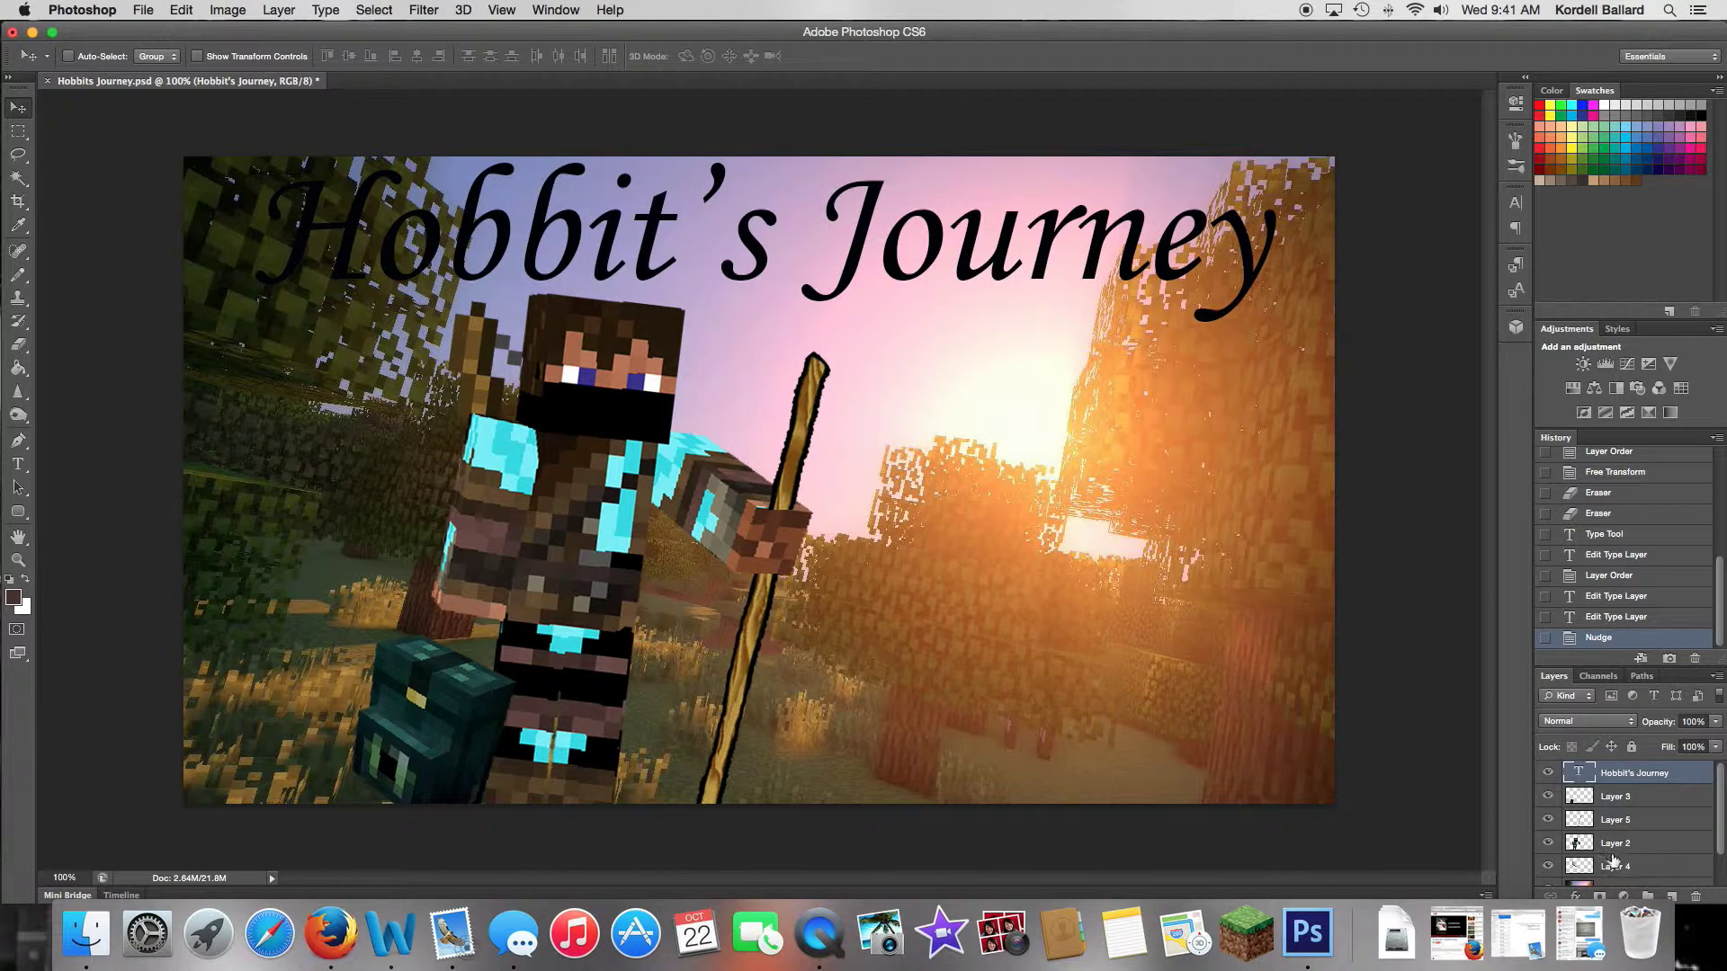
# Step: Give the Hobbit's Journey title a pale yellow outer glow with 24% spread and 49 px size
pyautogui.scroll(-2, 1625, 856)
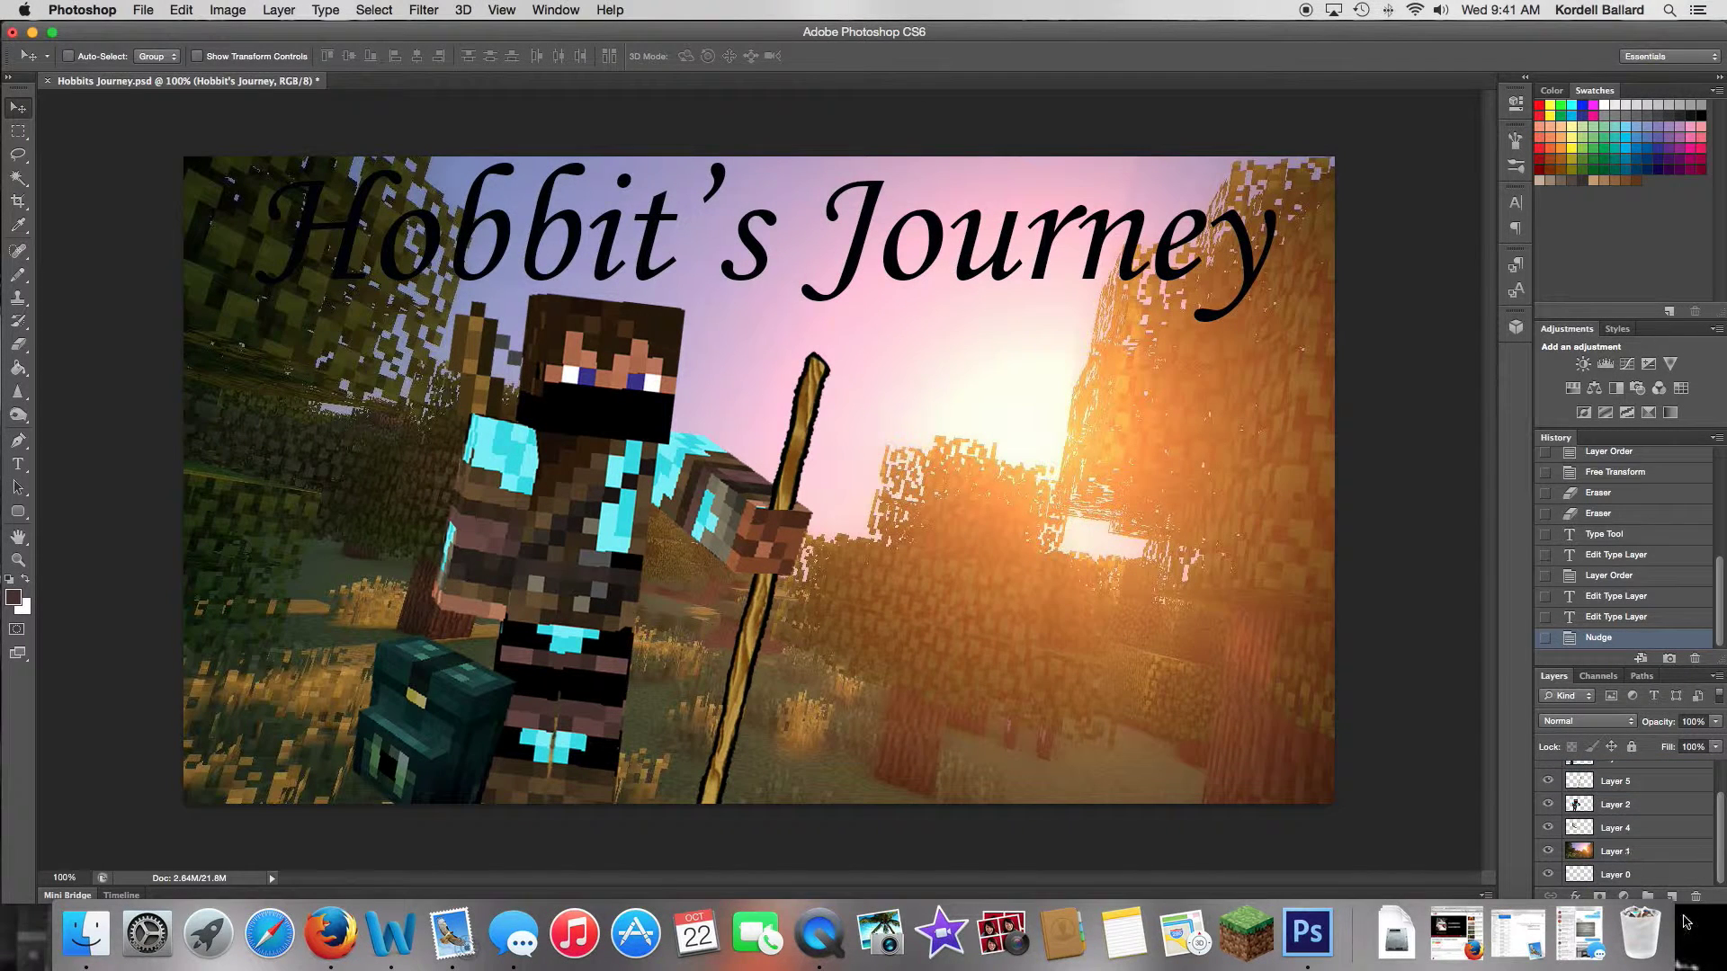
pyautogui.click(1578, 896)
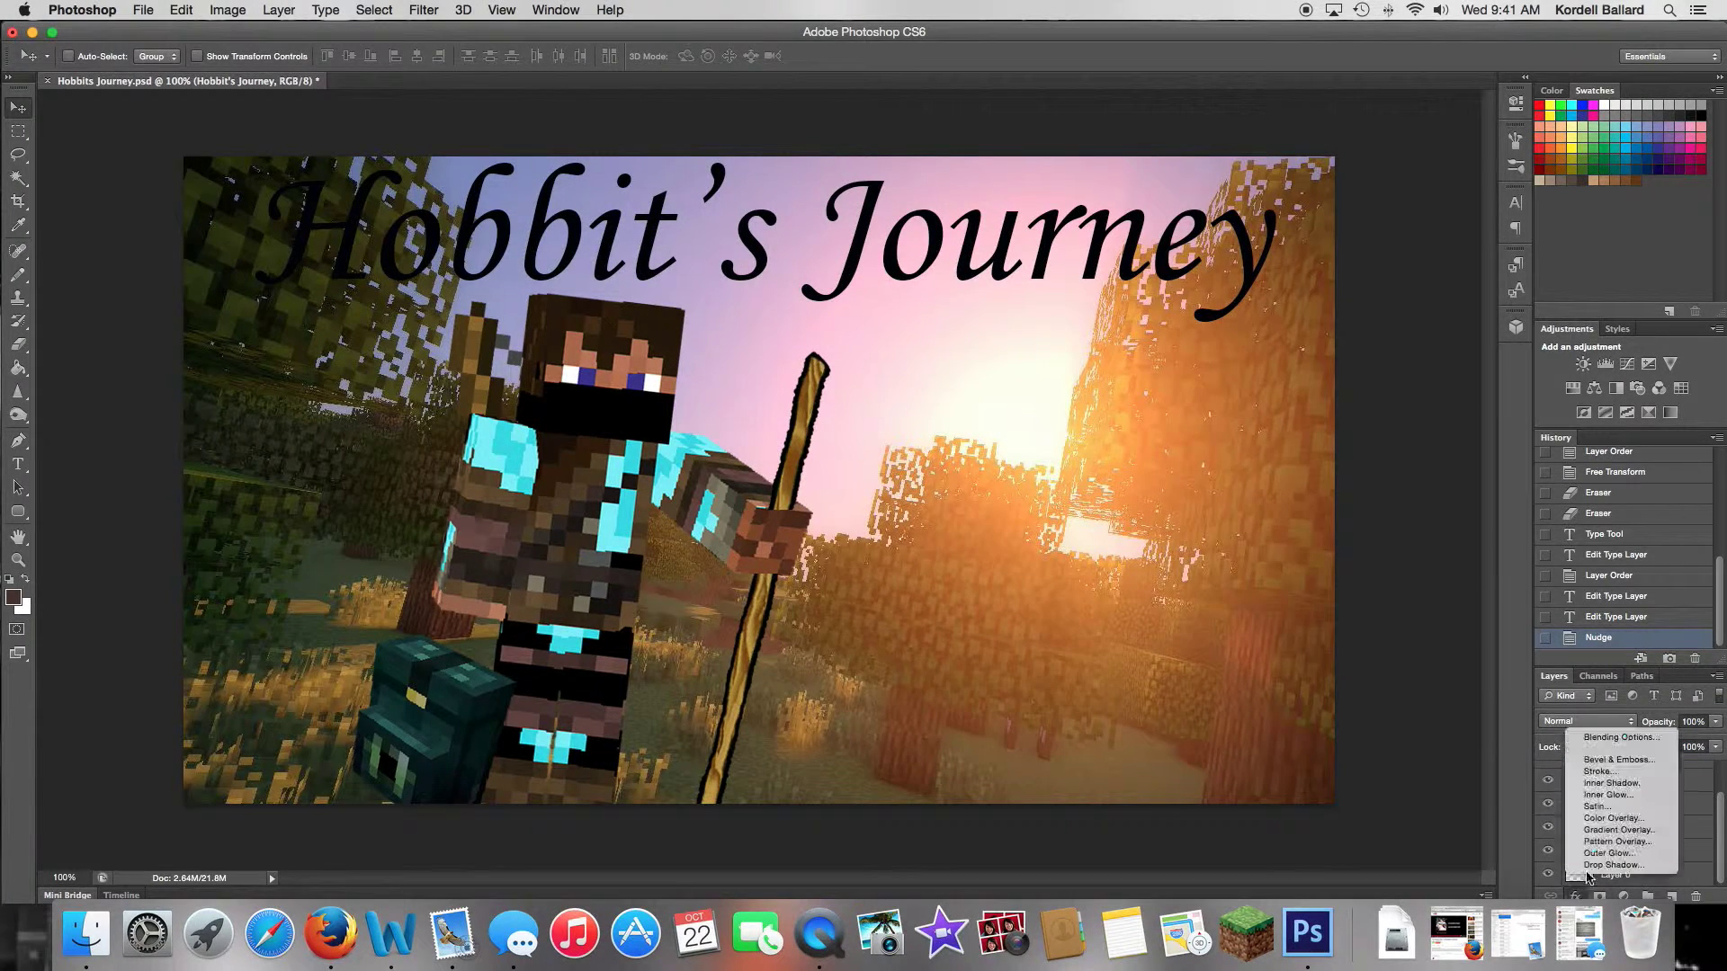
pyautogui.click(1595, 854)
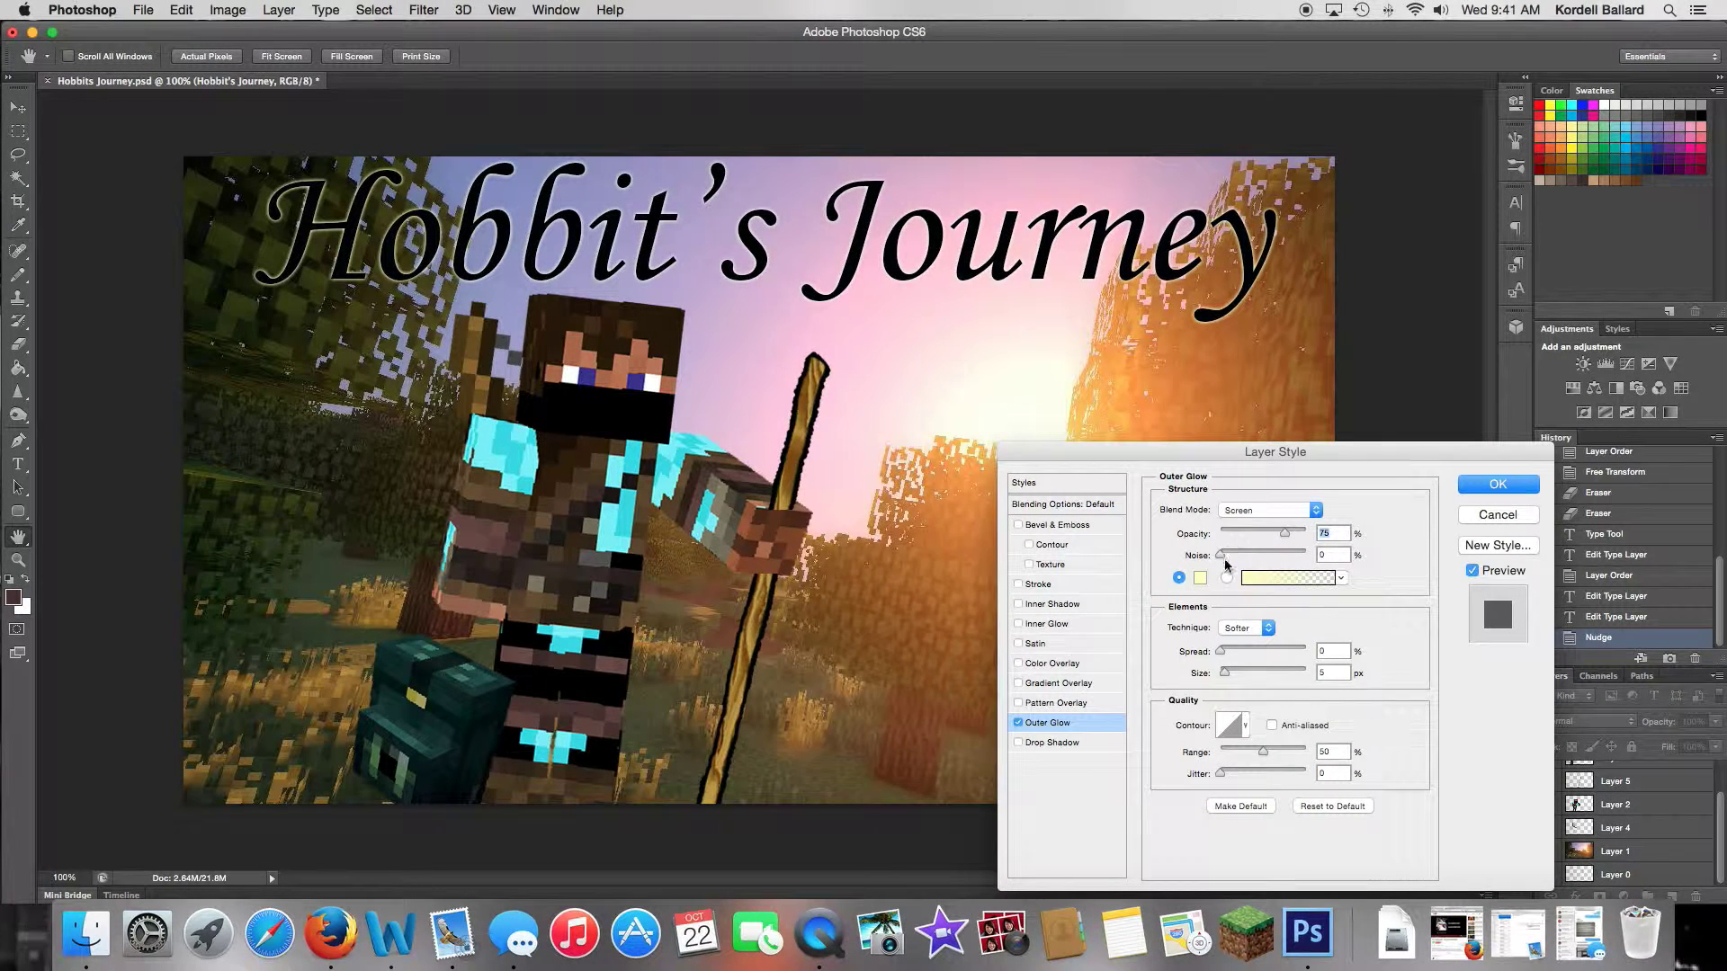
pyautogui.moveTo(1231, 678); pyautogui.dragTo(1244, 663)
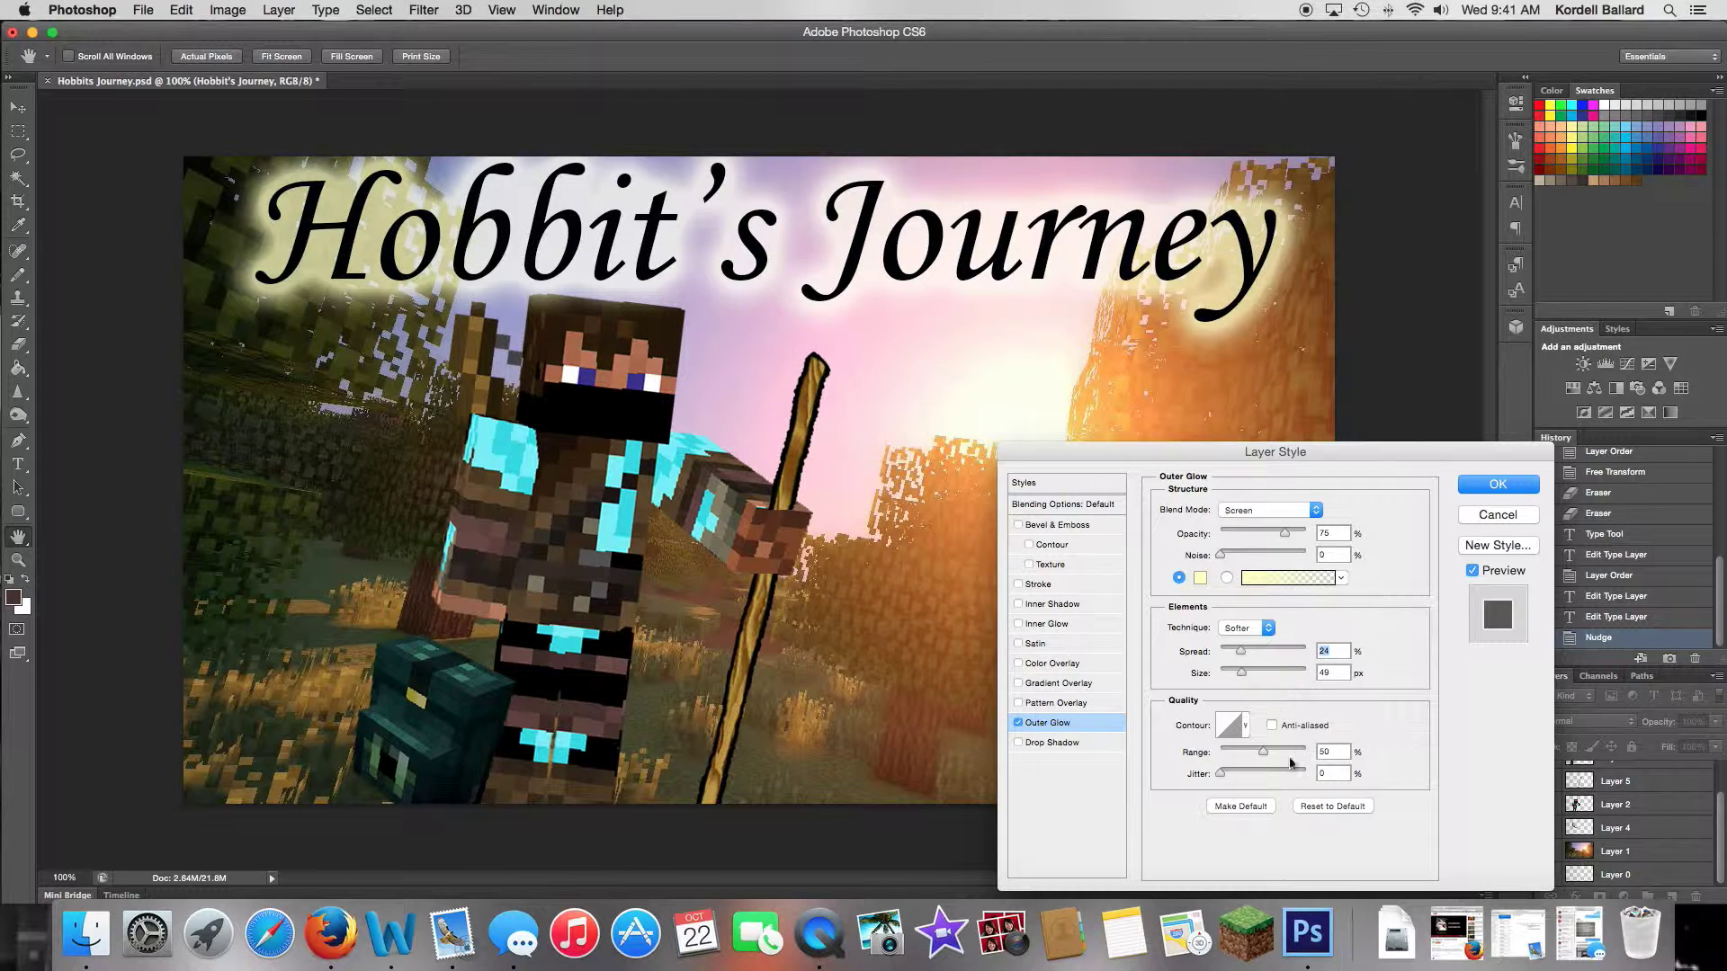
pyautogui.click(1495, 485)
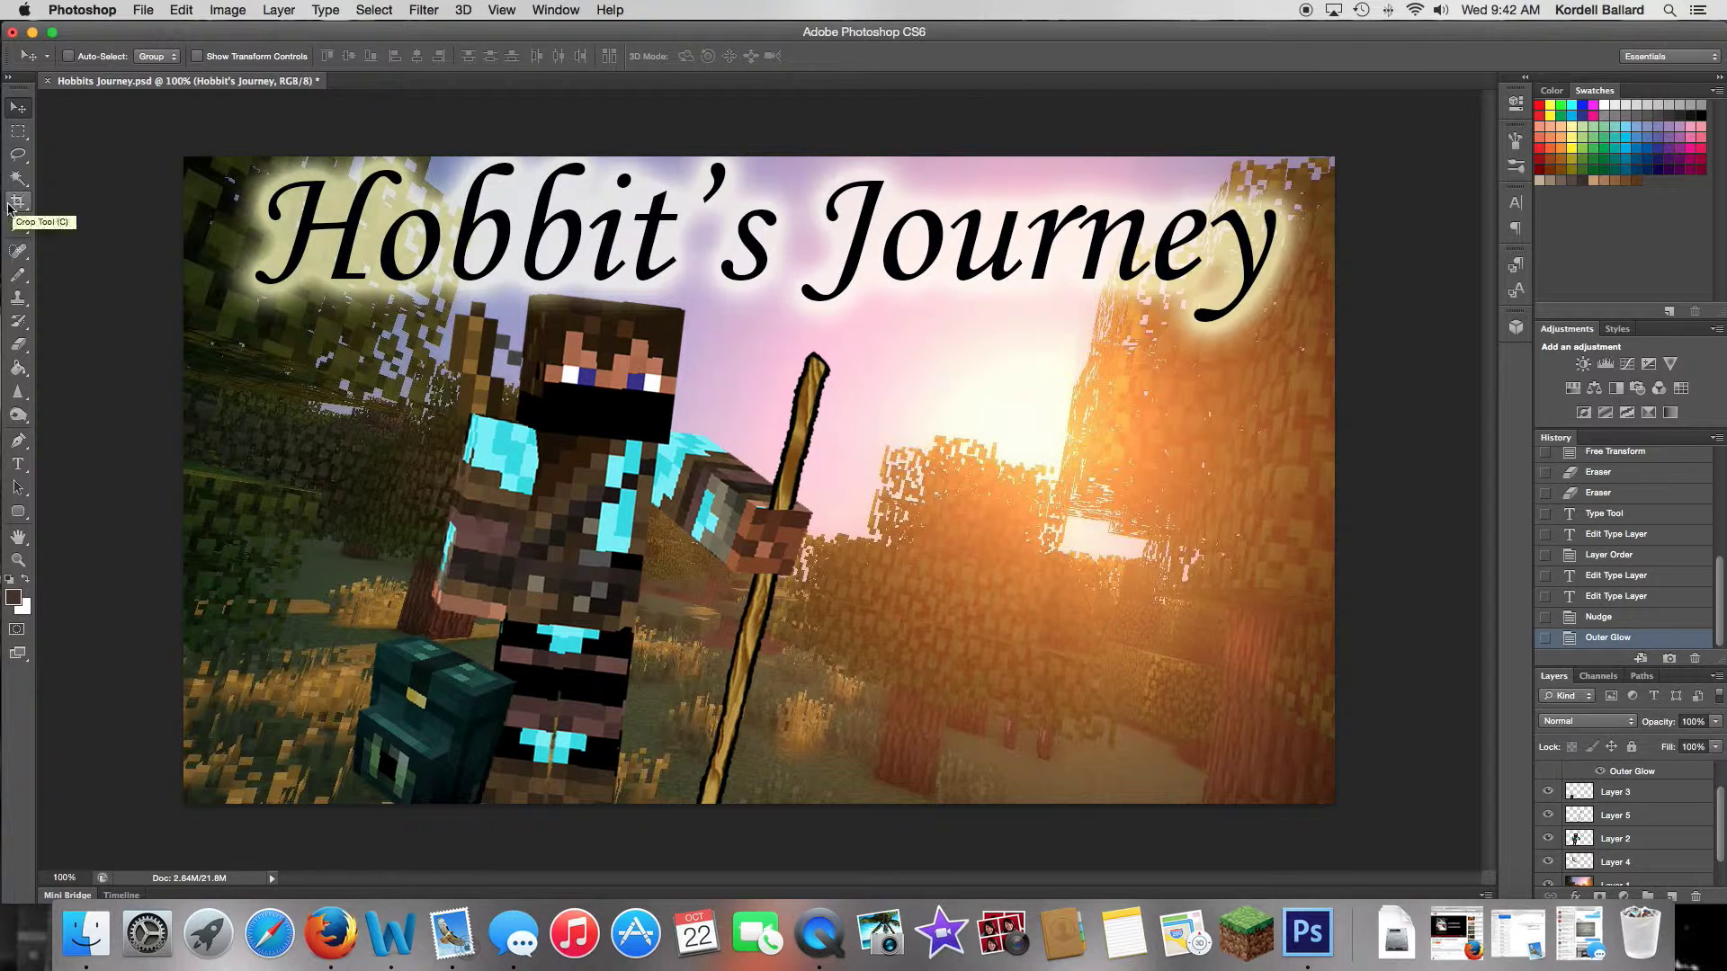
# Step: Add black, centred "Episode 1" text in a new 45 pt Monotype Corsiva text box over the trees beside the walking stick
pyautogui.click(18, 464)
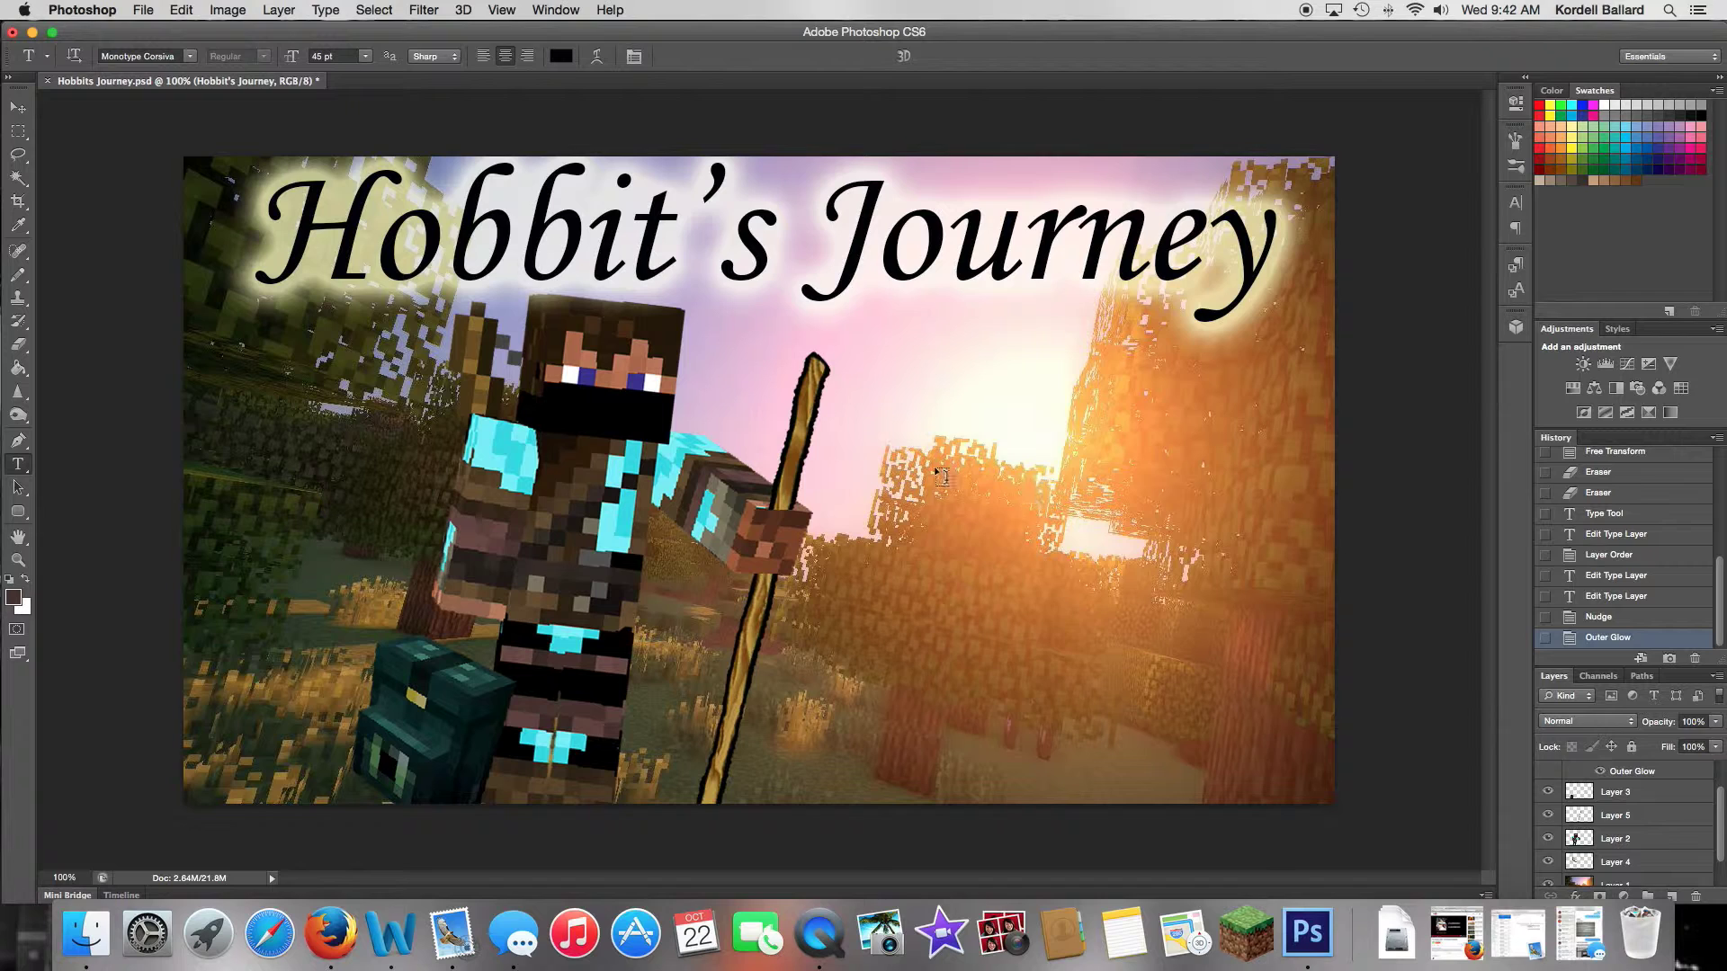
pyautogui.moveTo(935, 468); pyautogui.dragTo(1307, 789)
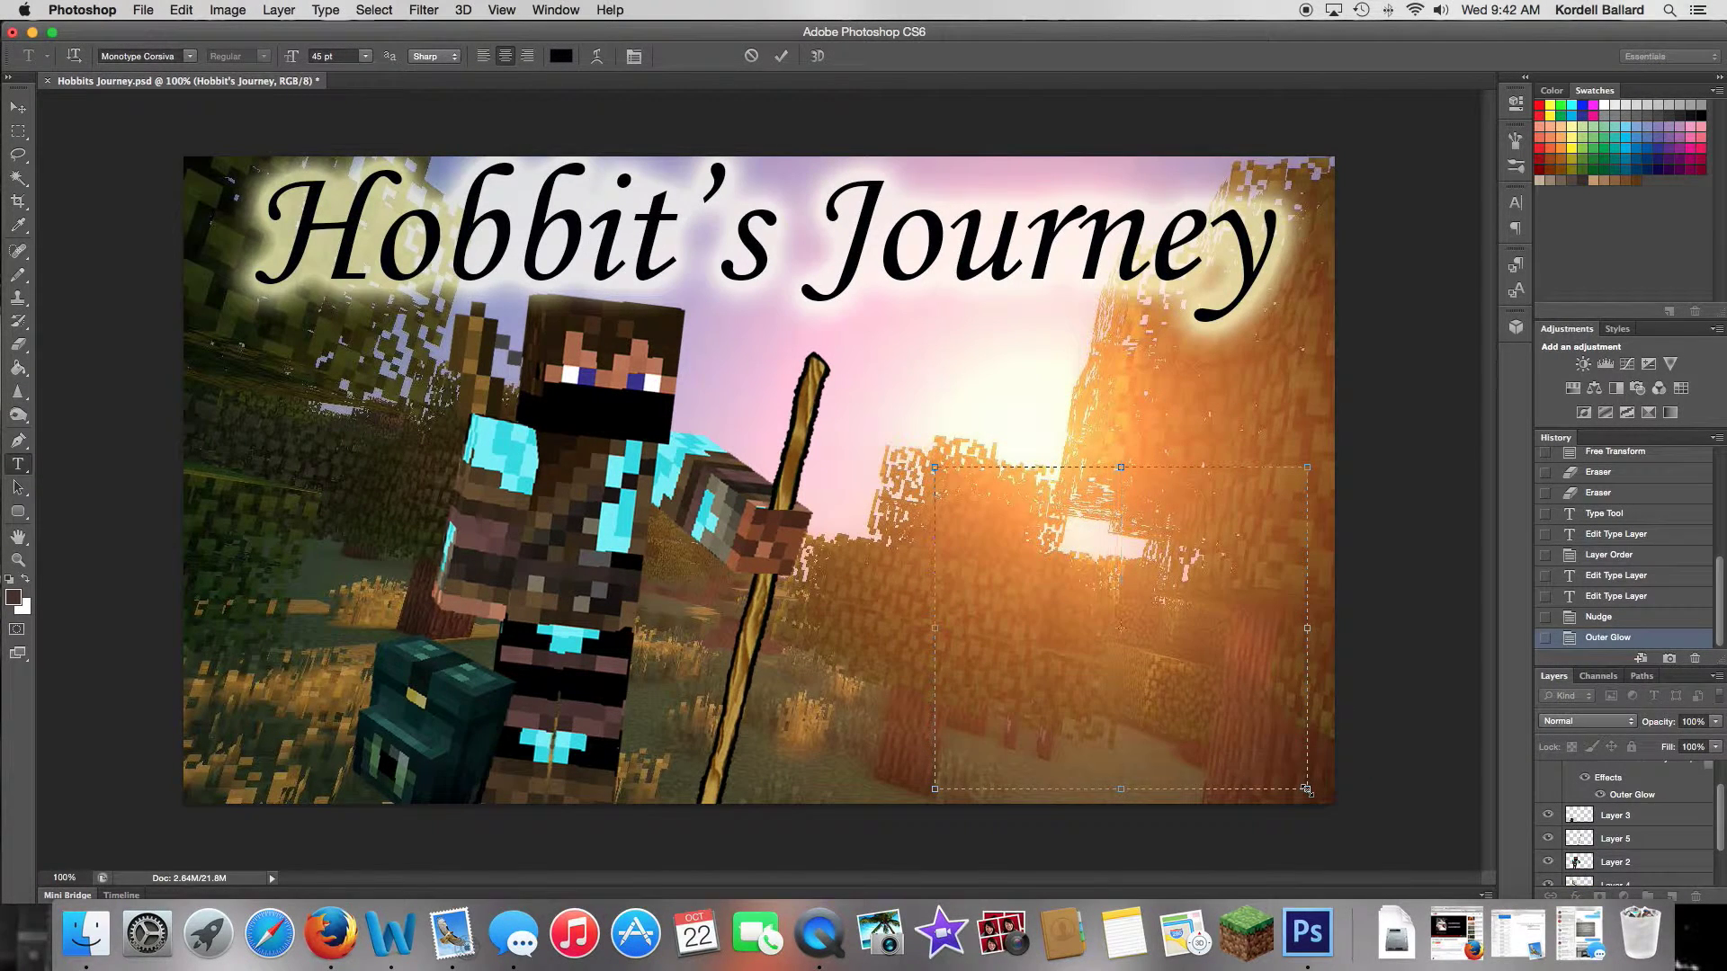
pyautogui.write('Episo')
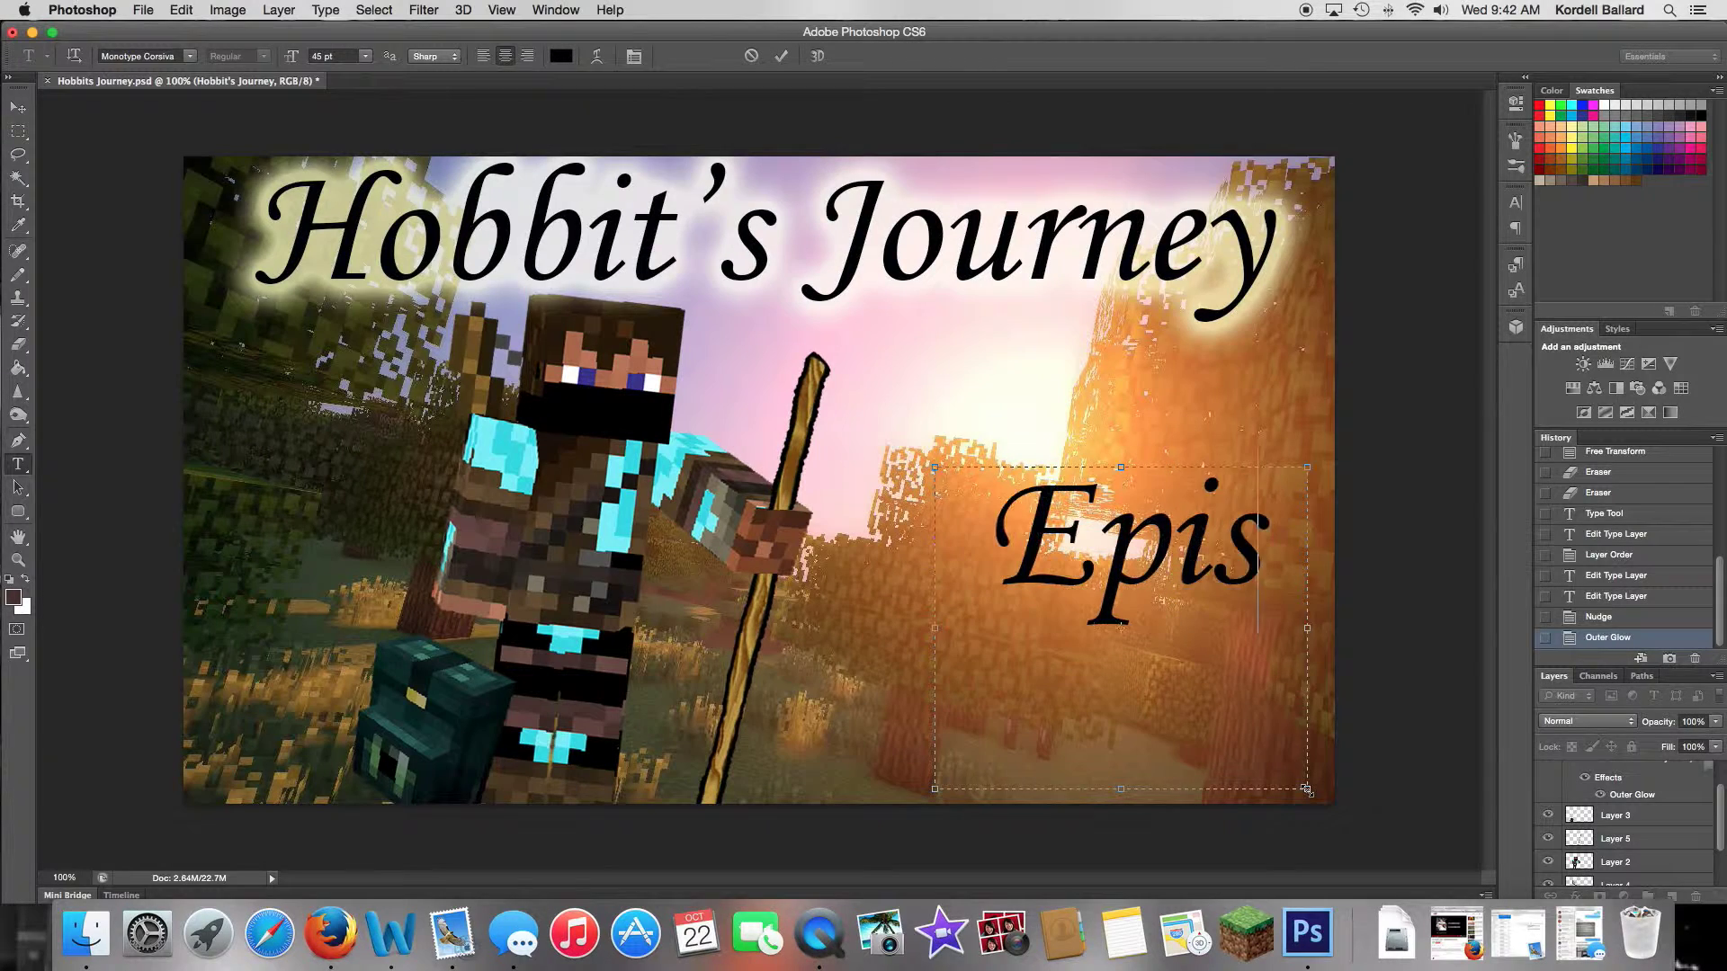
pyautogui.press('BackSpace')
pyautogui.press('BackSpace')
pyautogui.press('BackSpace')
pyautogui.write('e')
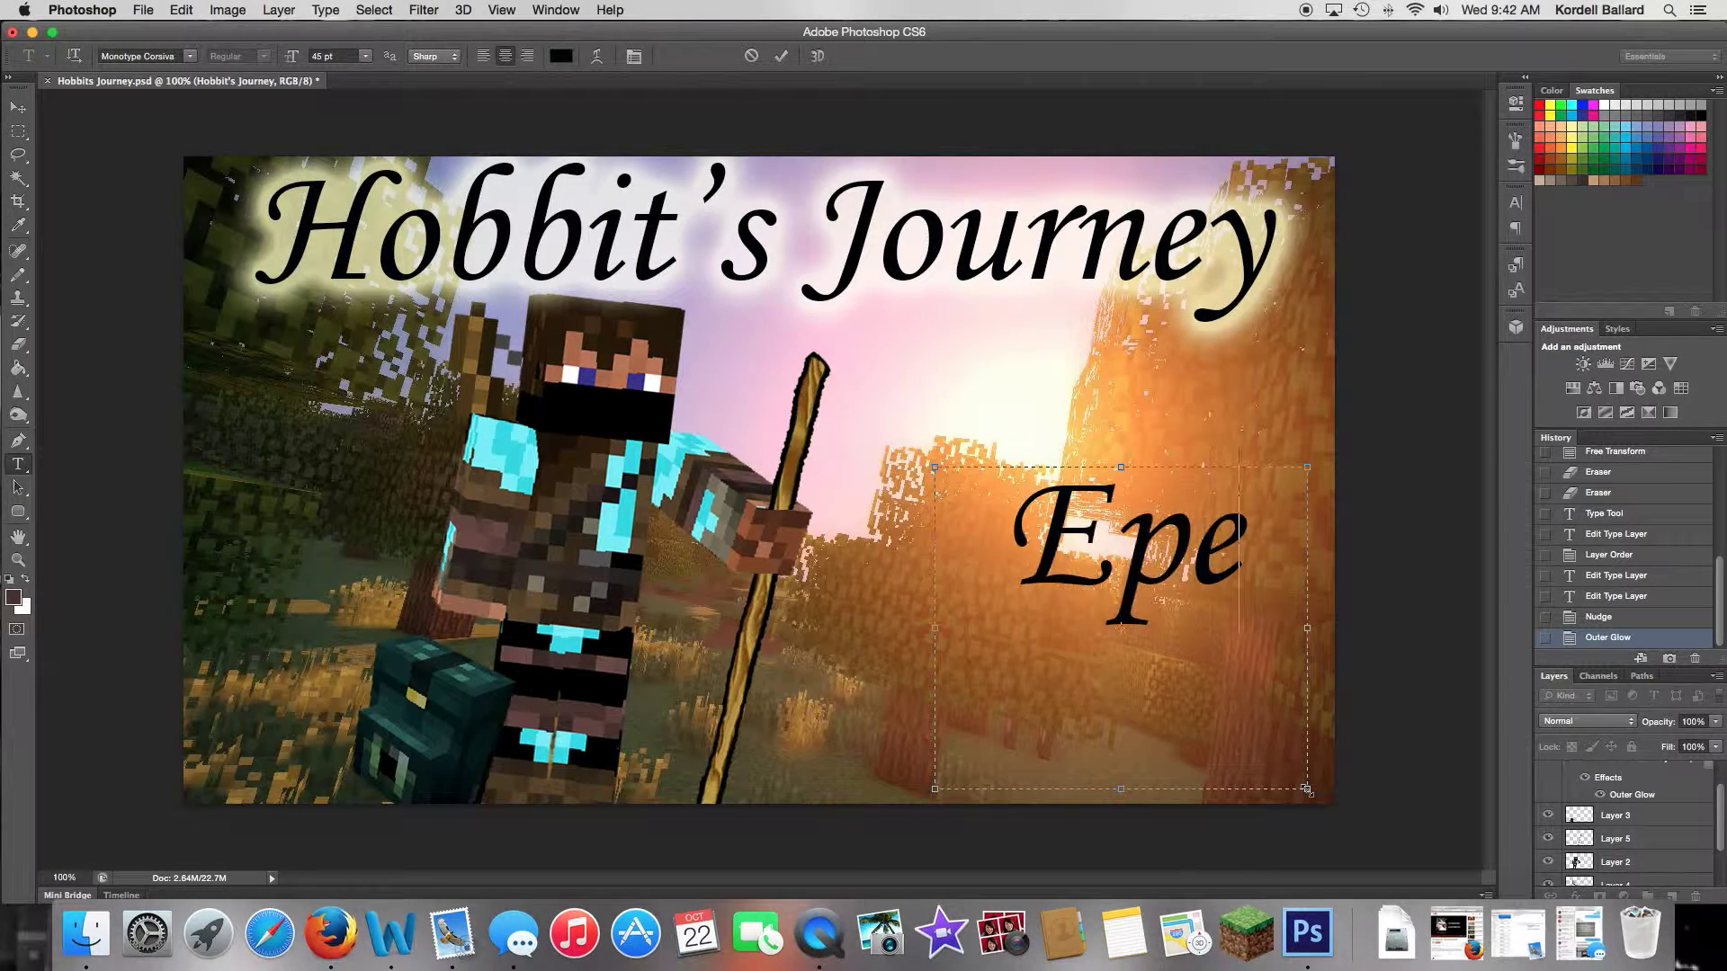
pyautogui.press('BackSpace')
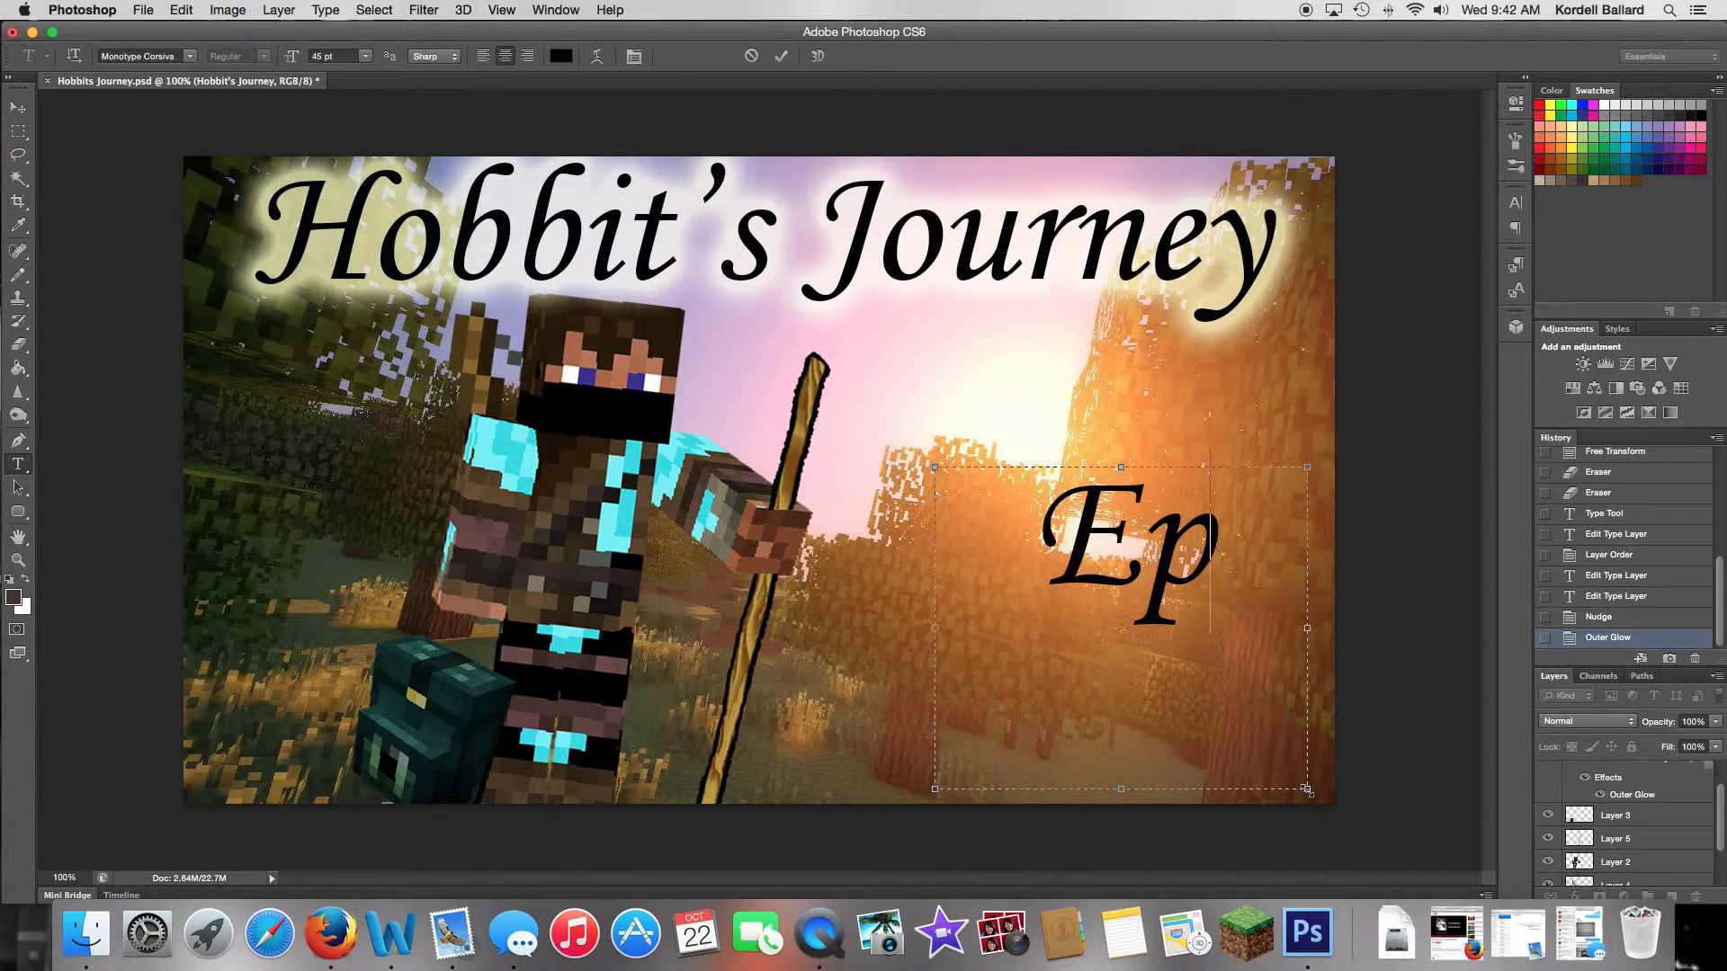
pyautogui.write('is')
pyautogui.press('BackSpace')
pyautogui.write('-sode')
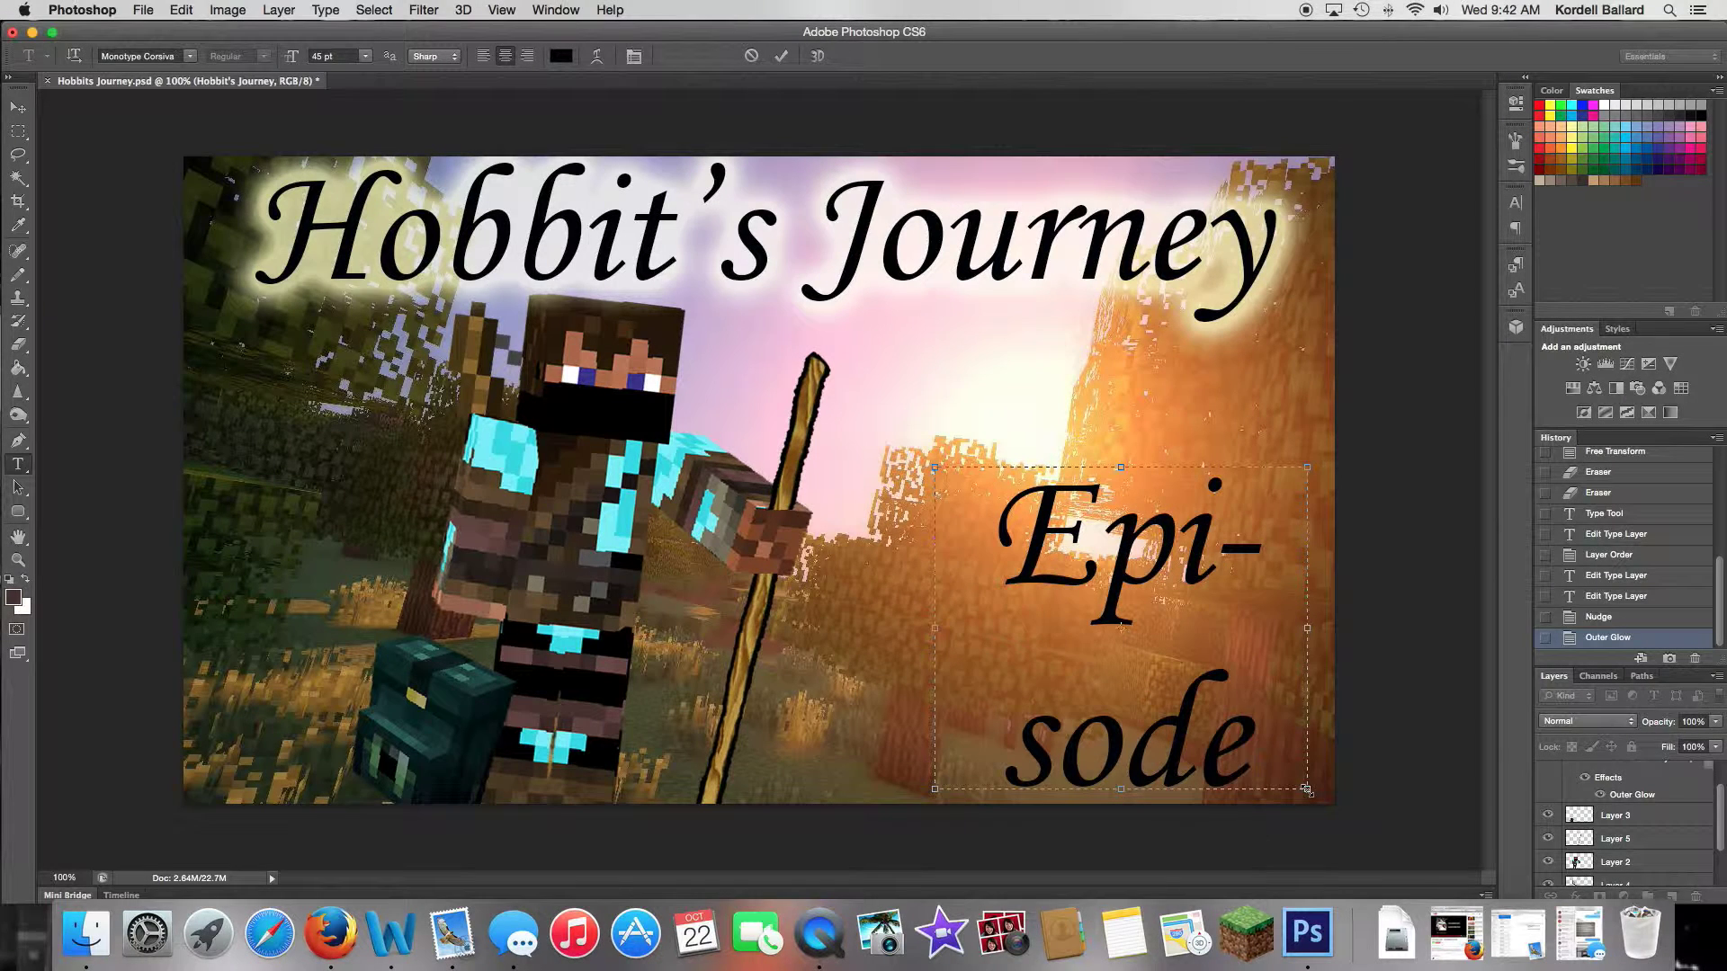
pyautogui.write(' 1')
# Step: Reduce the Episode 1 text to 35 pt and shift it slightly up towards the walking stick
pyautogui.press('super+a')
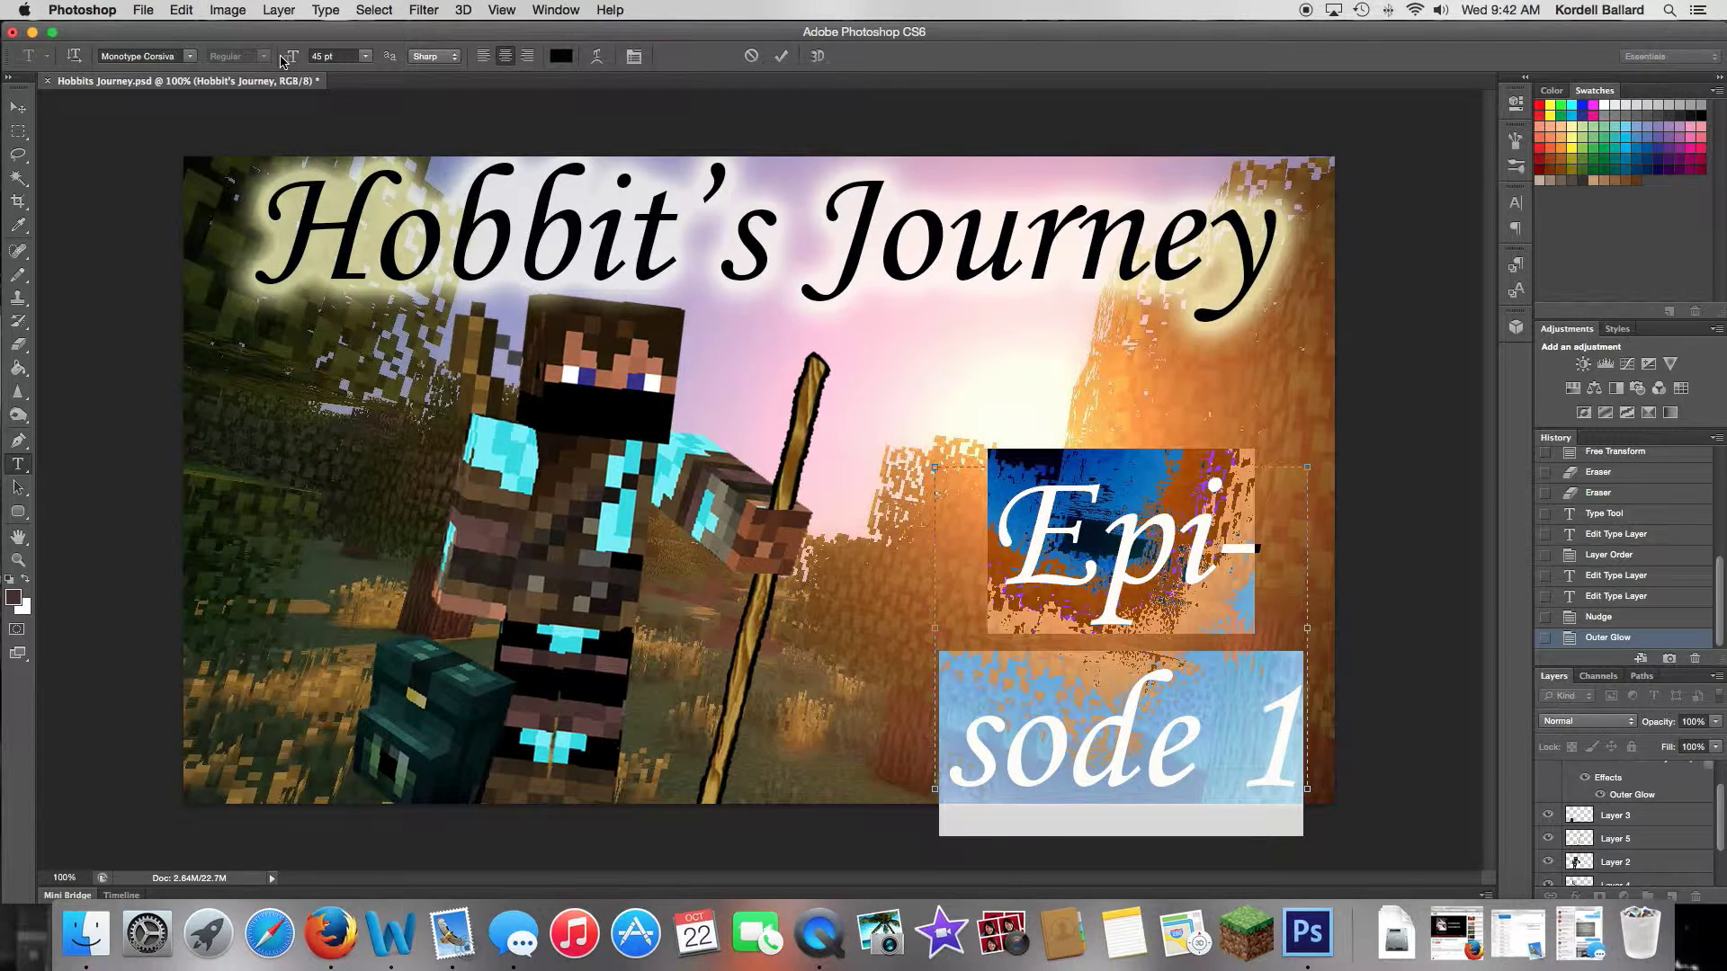
pyautogui.moveTo(284, 61); pyautogui.dragTo(280, 65)
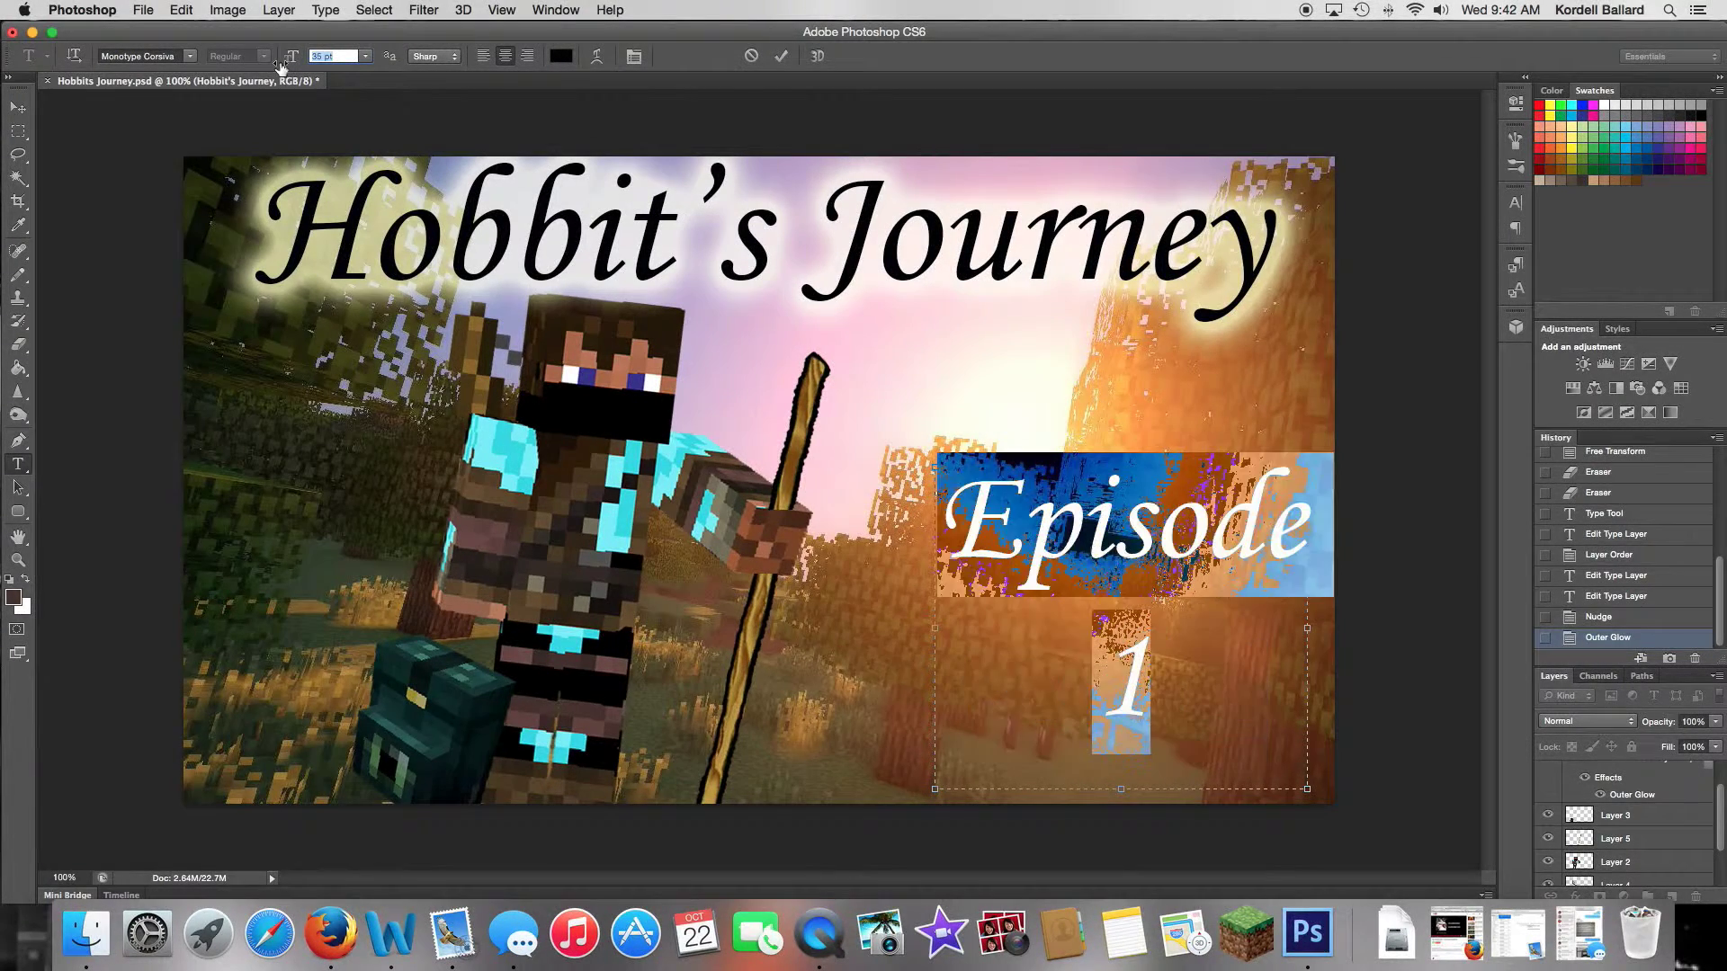
pyautogui.click(18, 107)
pyautogui.moveTo(1128, 580); pyautogui.dragTo(1099, 546)
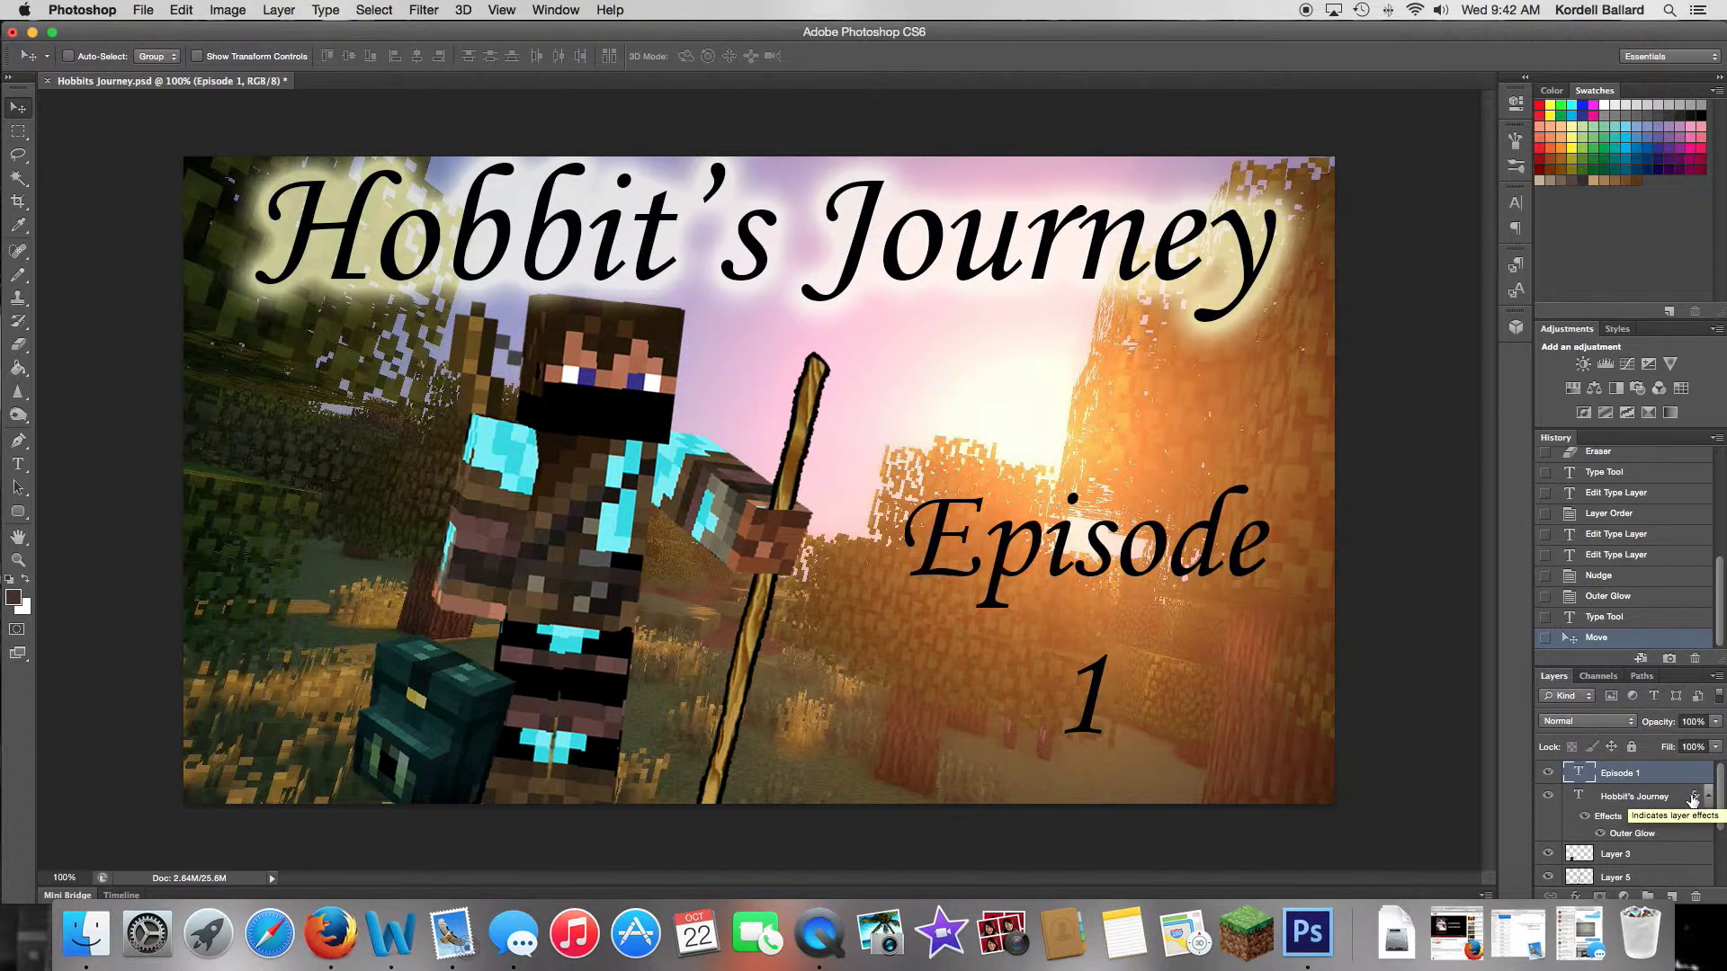
# Step: Copy the Hobbit's Journey title's outer glow to the Episode 1 layer and collapse both layers' effects lists
pyautogui.moveTo(1694, 784); pyautogui.dragTo(1693, 776)
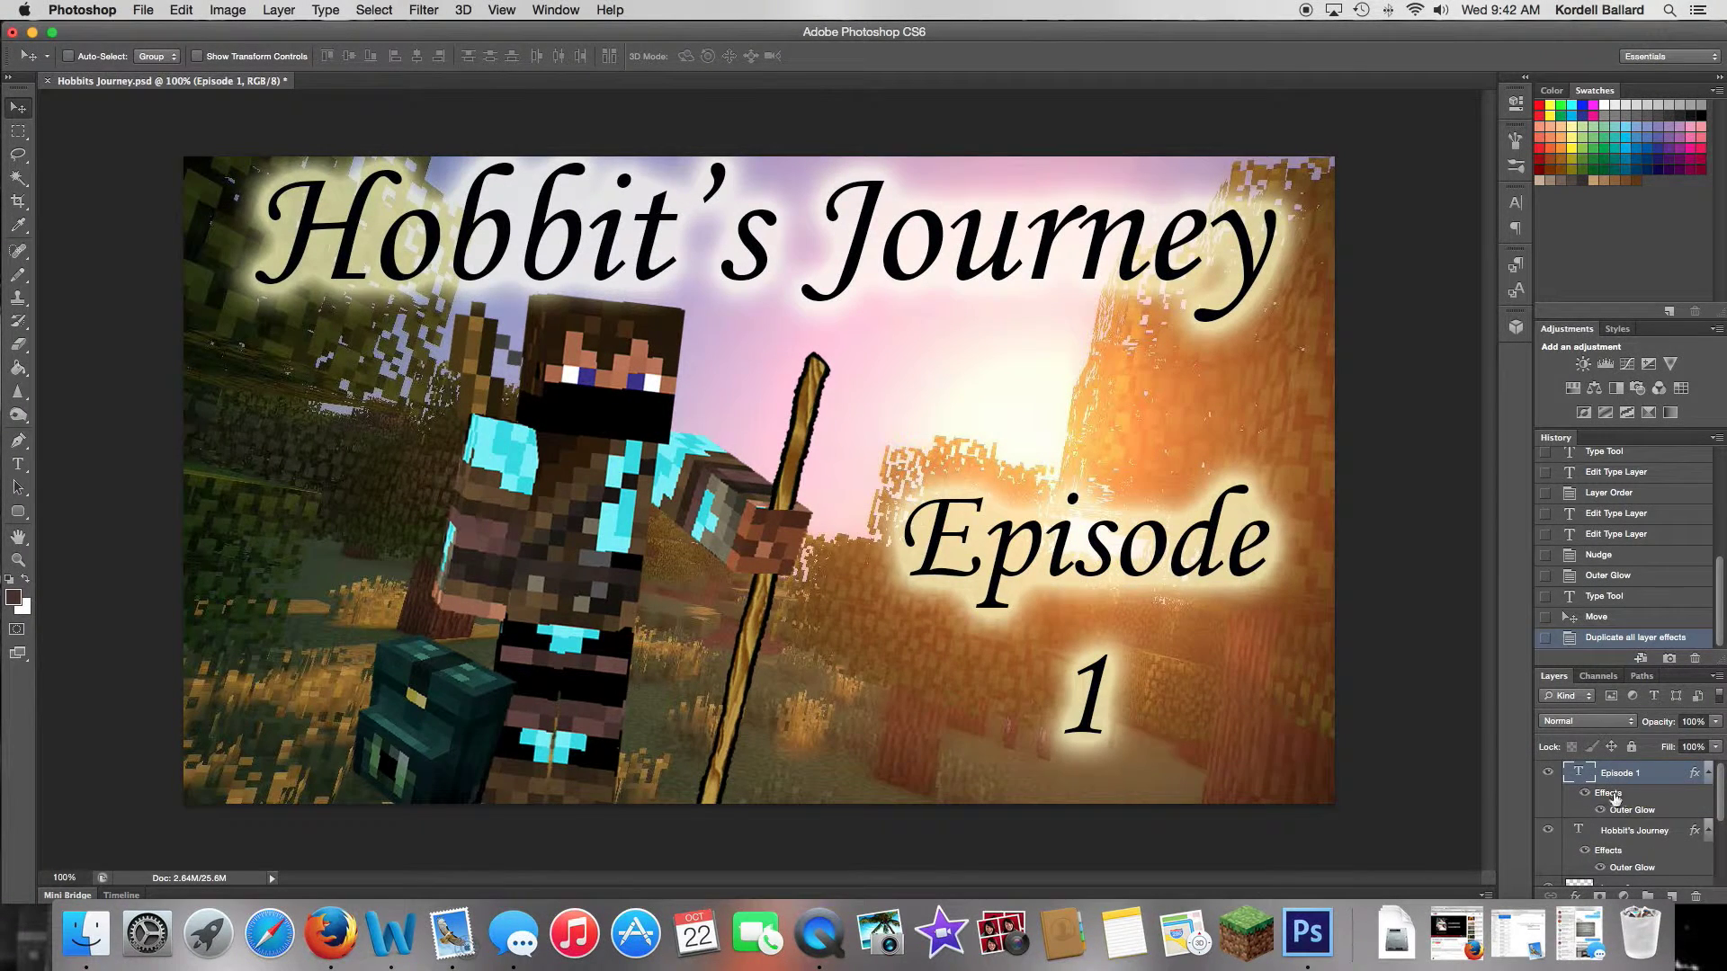
pyautogui.click(1705, 775)
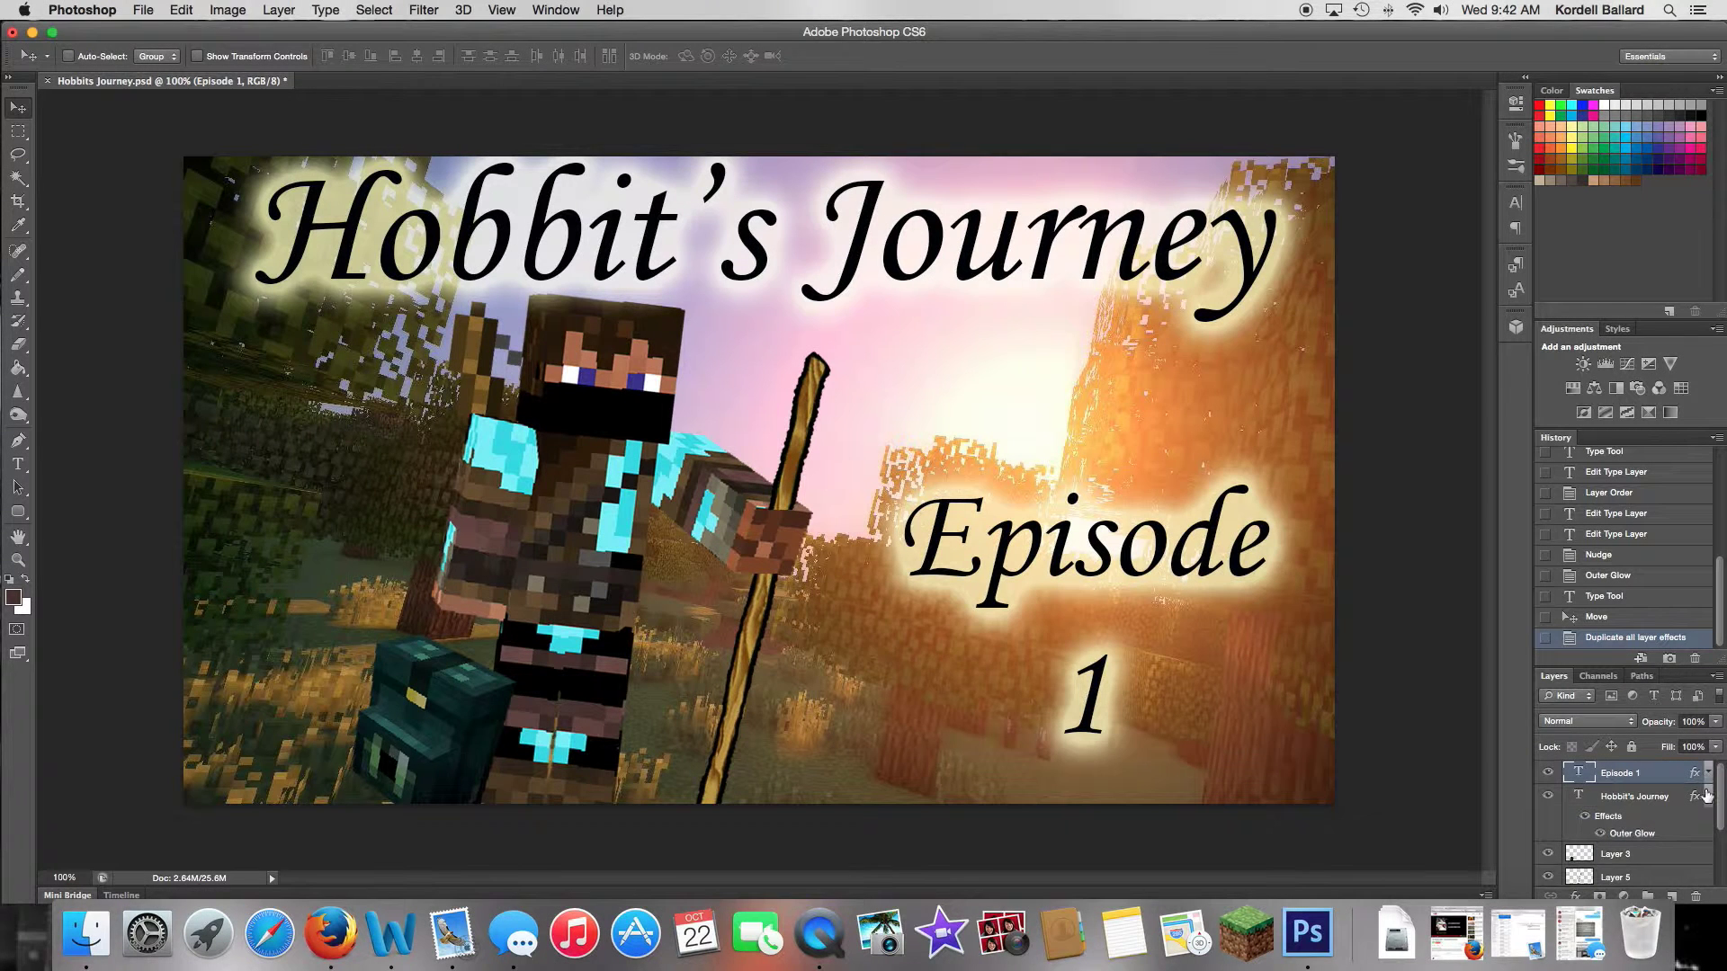
pyautogui.click(1707, 796)
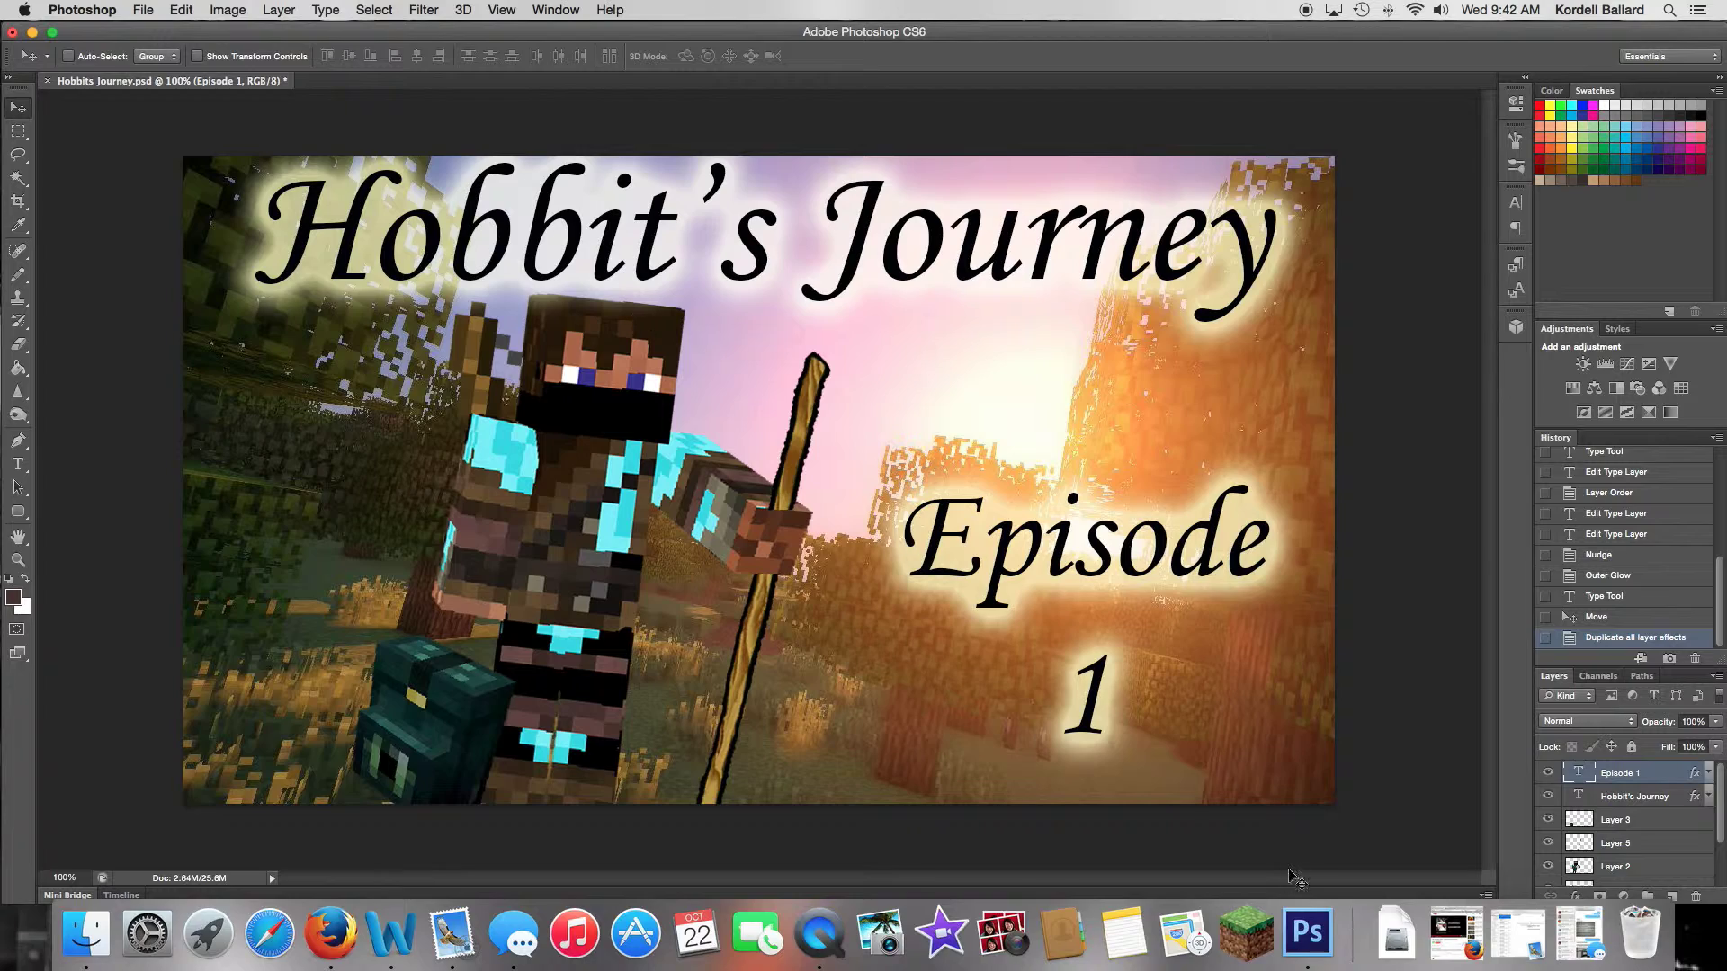
# Step: Switch to Messages to check the thumbnail requirements and requested elements, and return to Photoshop
pyautogui.click(1569, 953)
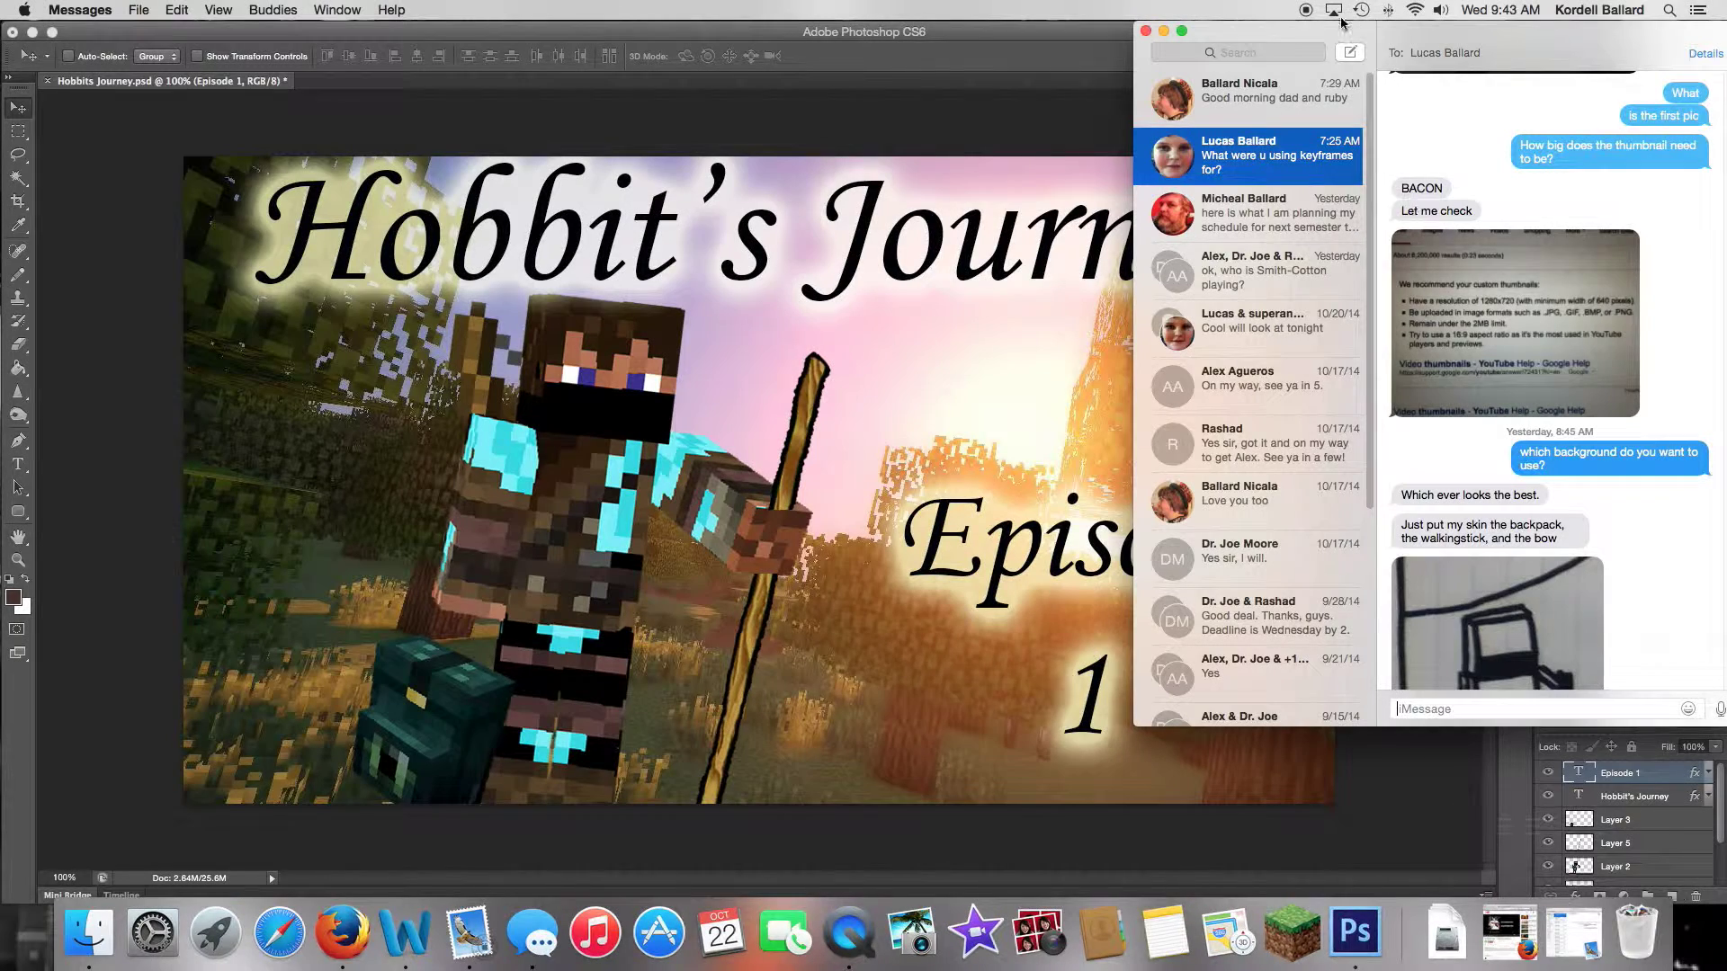
pyautogui.click(1164, 30)
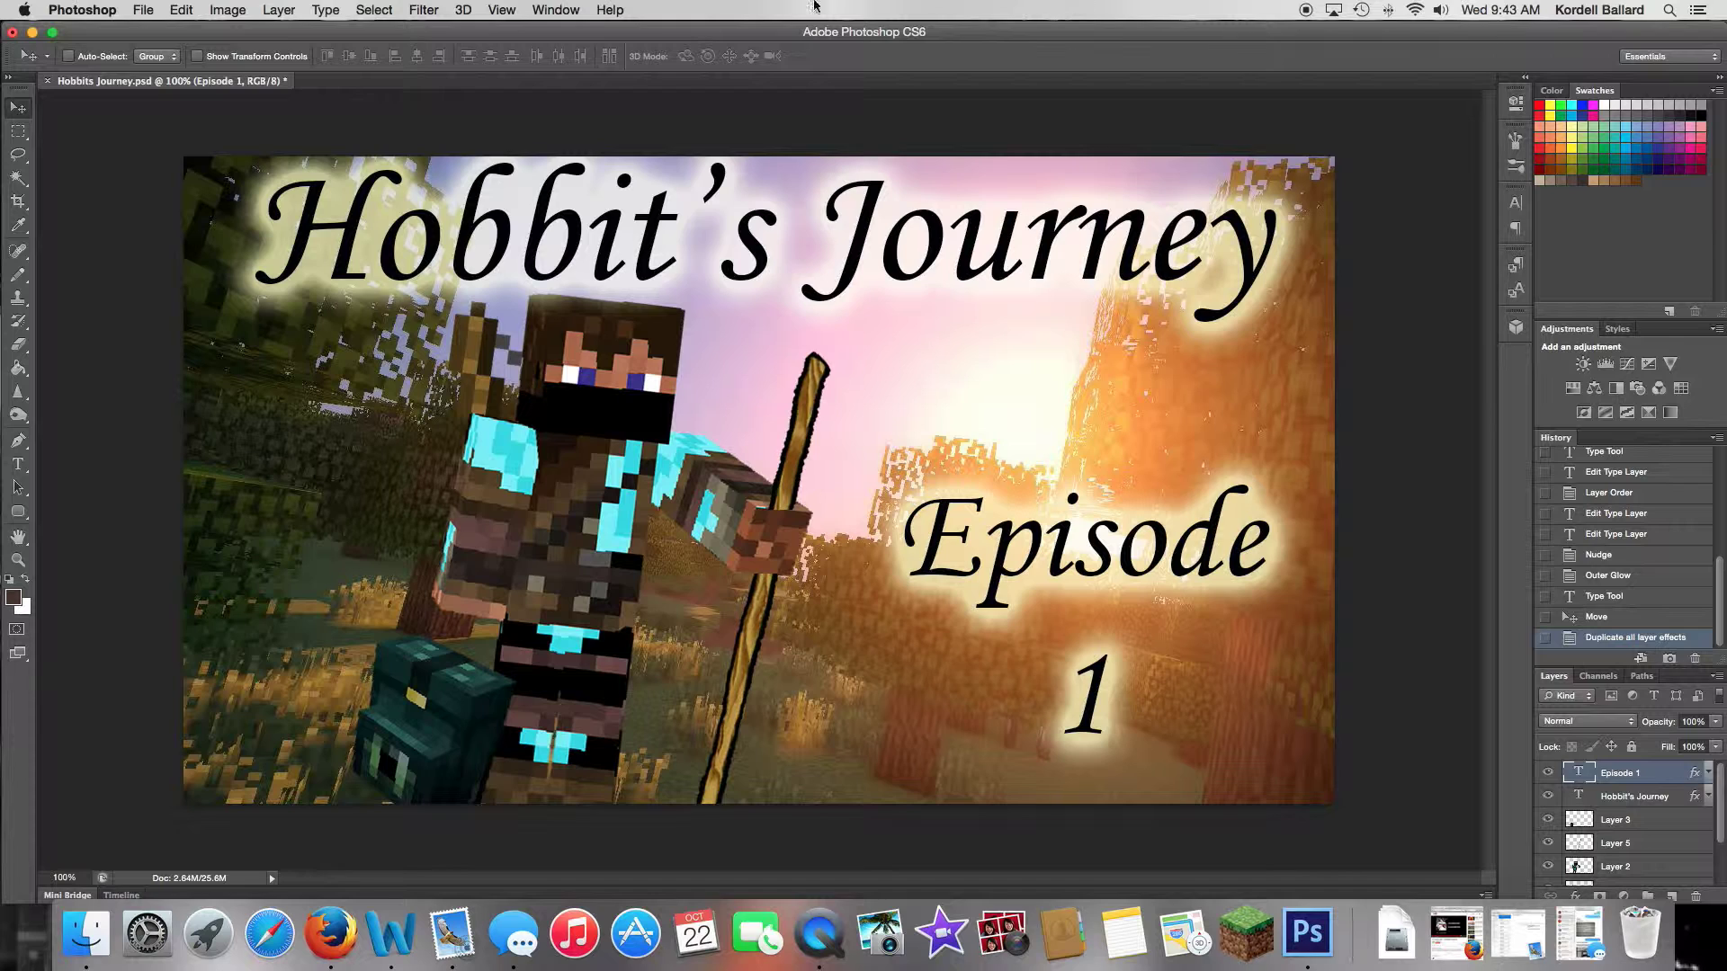
# Step: Save a JPEG copy of the thumbnail as Hobbits Journey.jpg in the Pictures folder, accepting the JPEG options
pyautogui.click(141, 10)
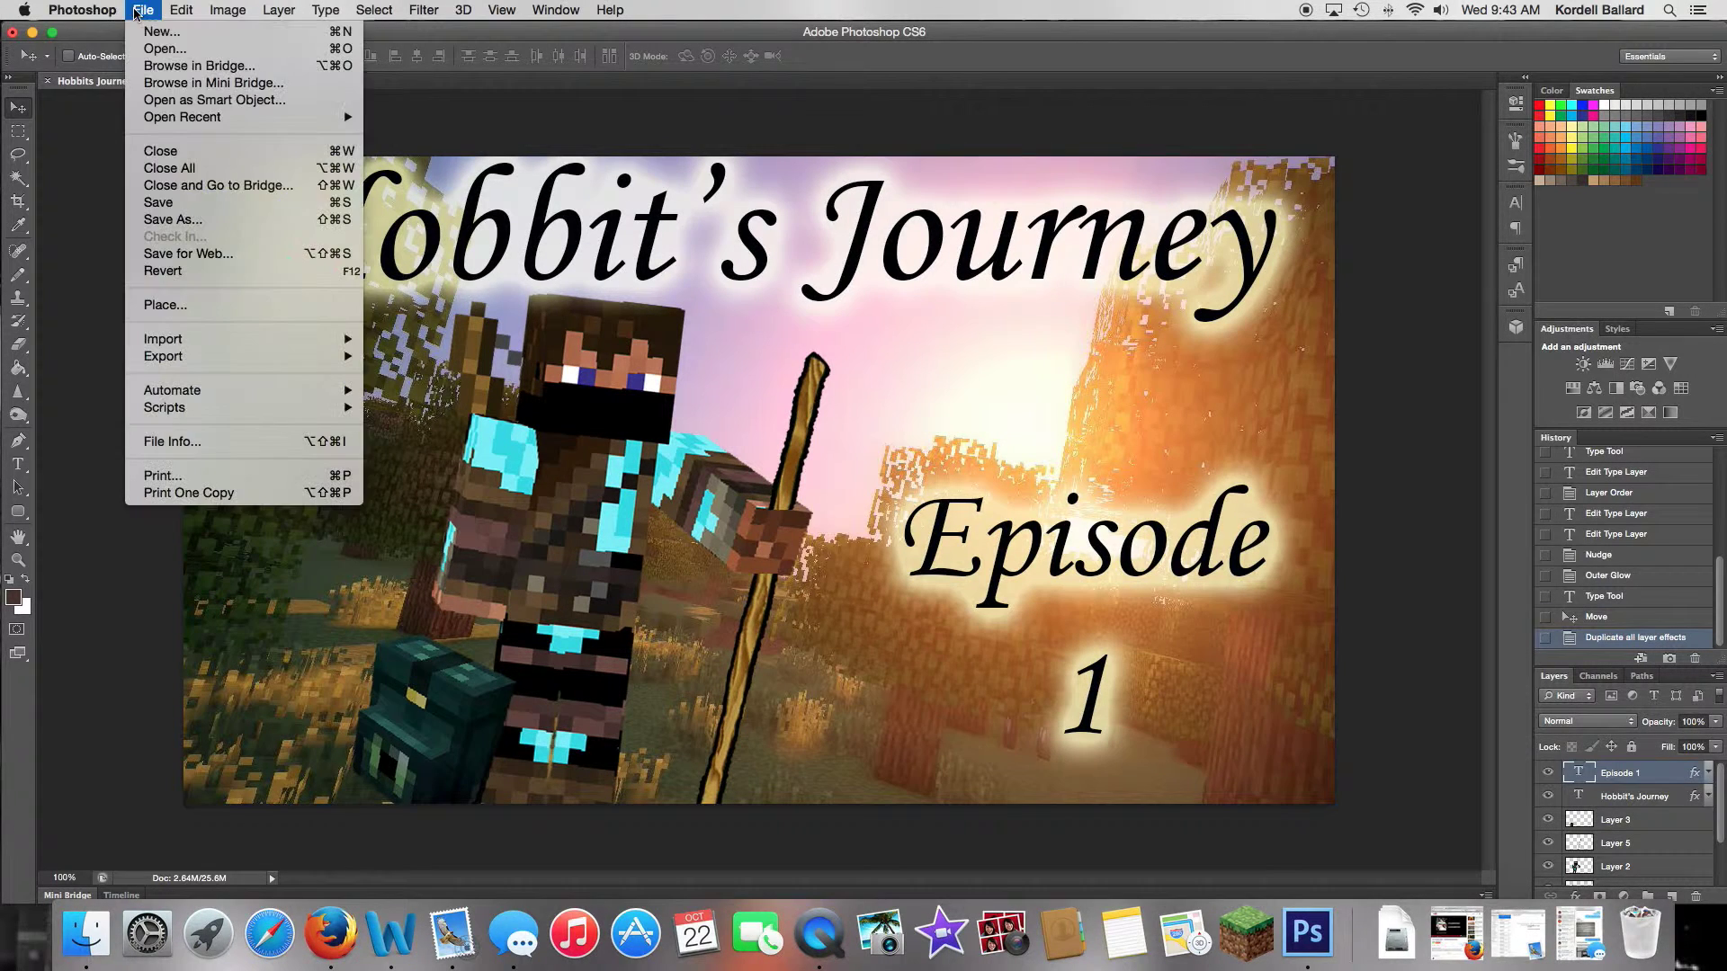
pyautogui.click(190, 221)
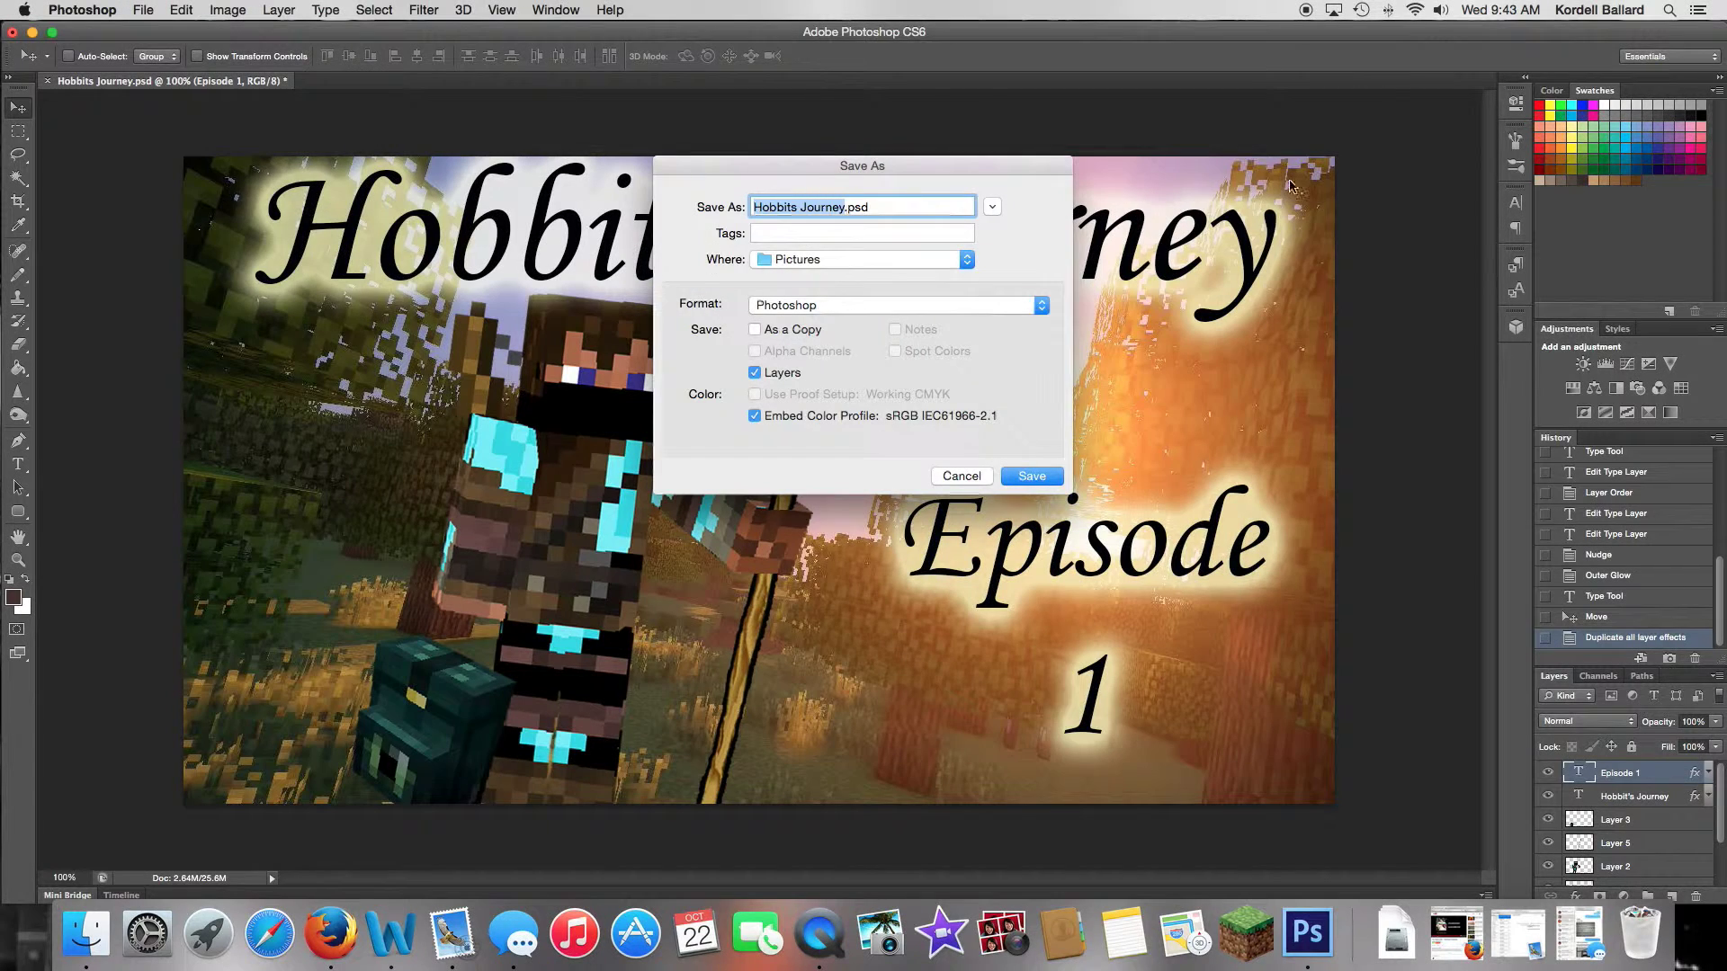
pyautogui.click(1013, 310)
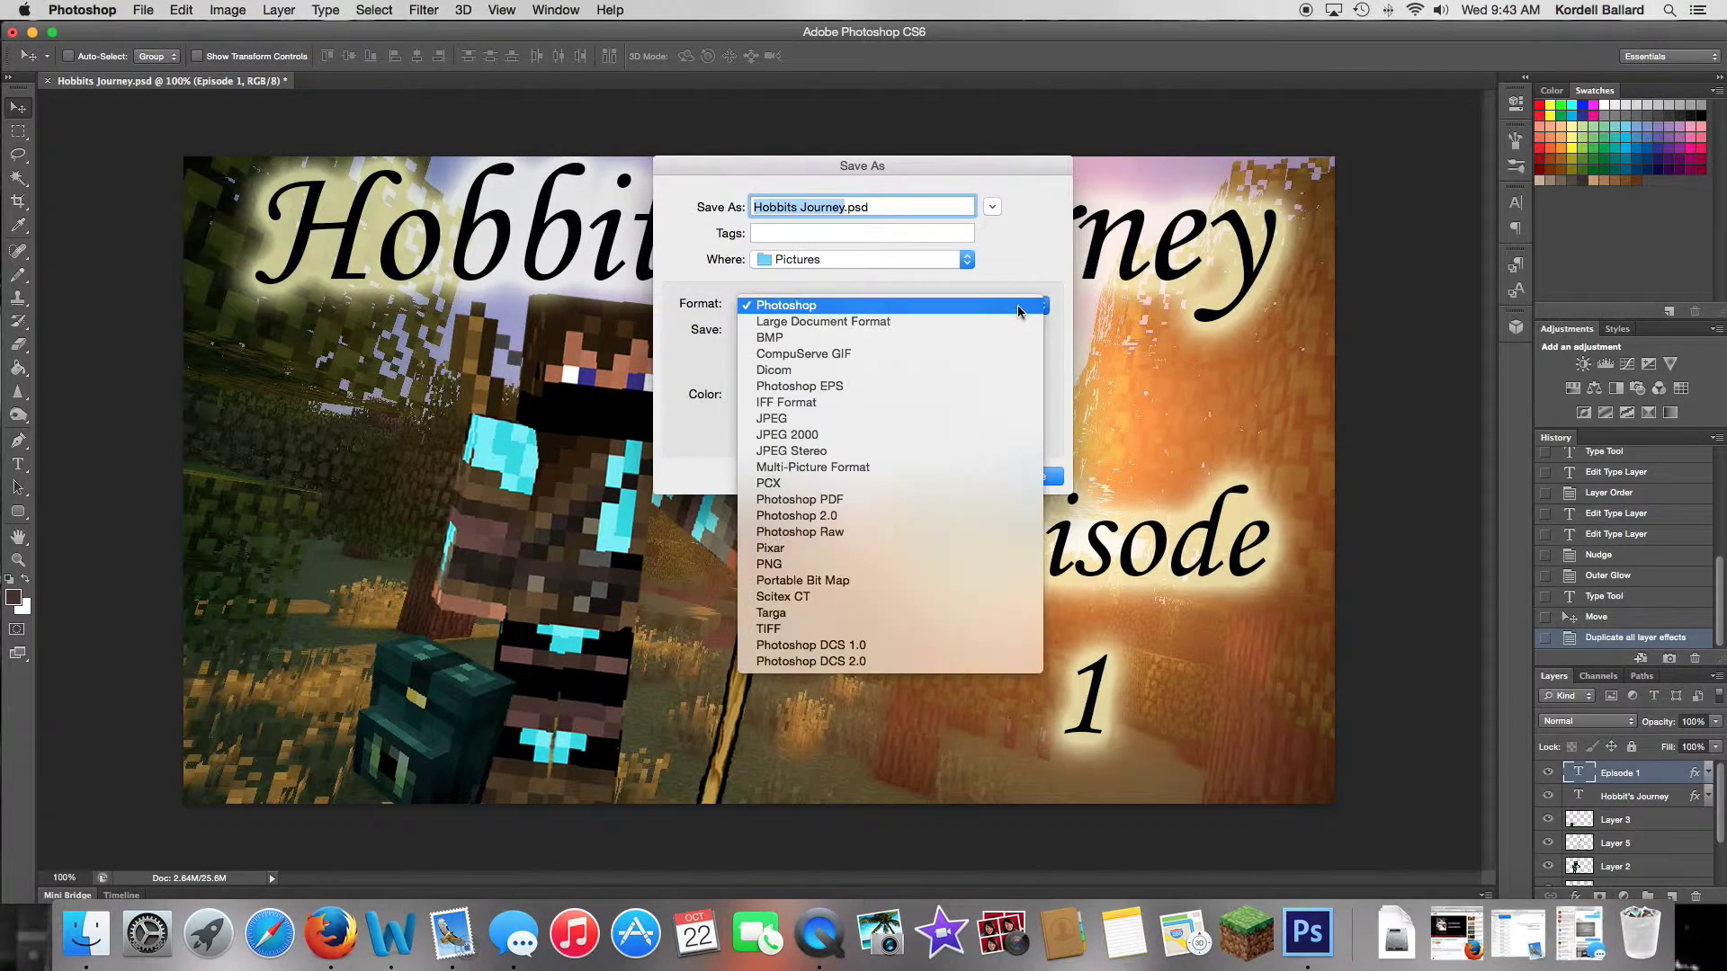
pyautogui.click(779, 419)
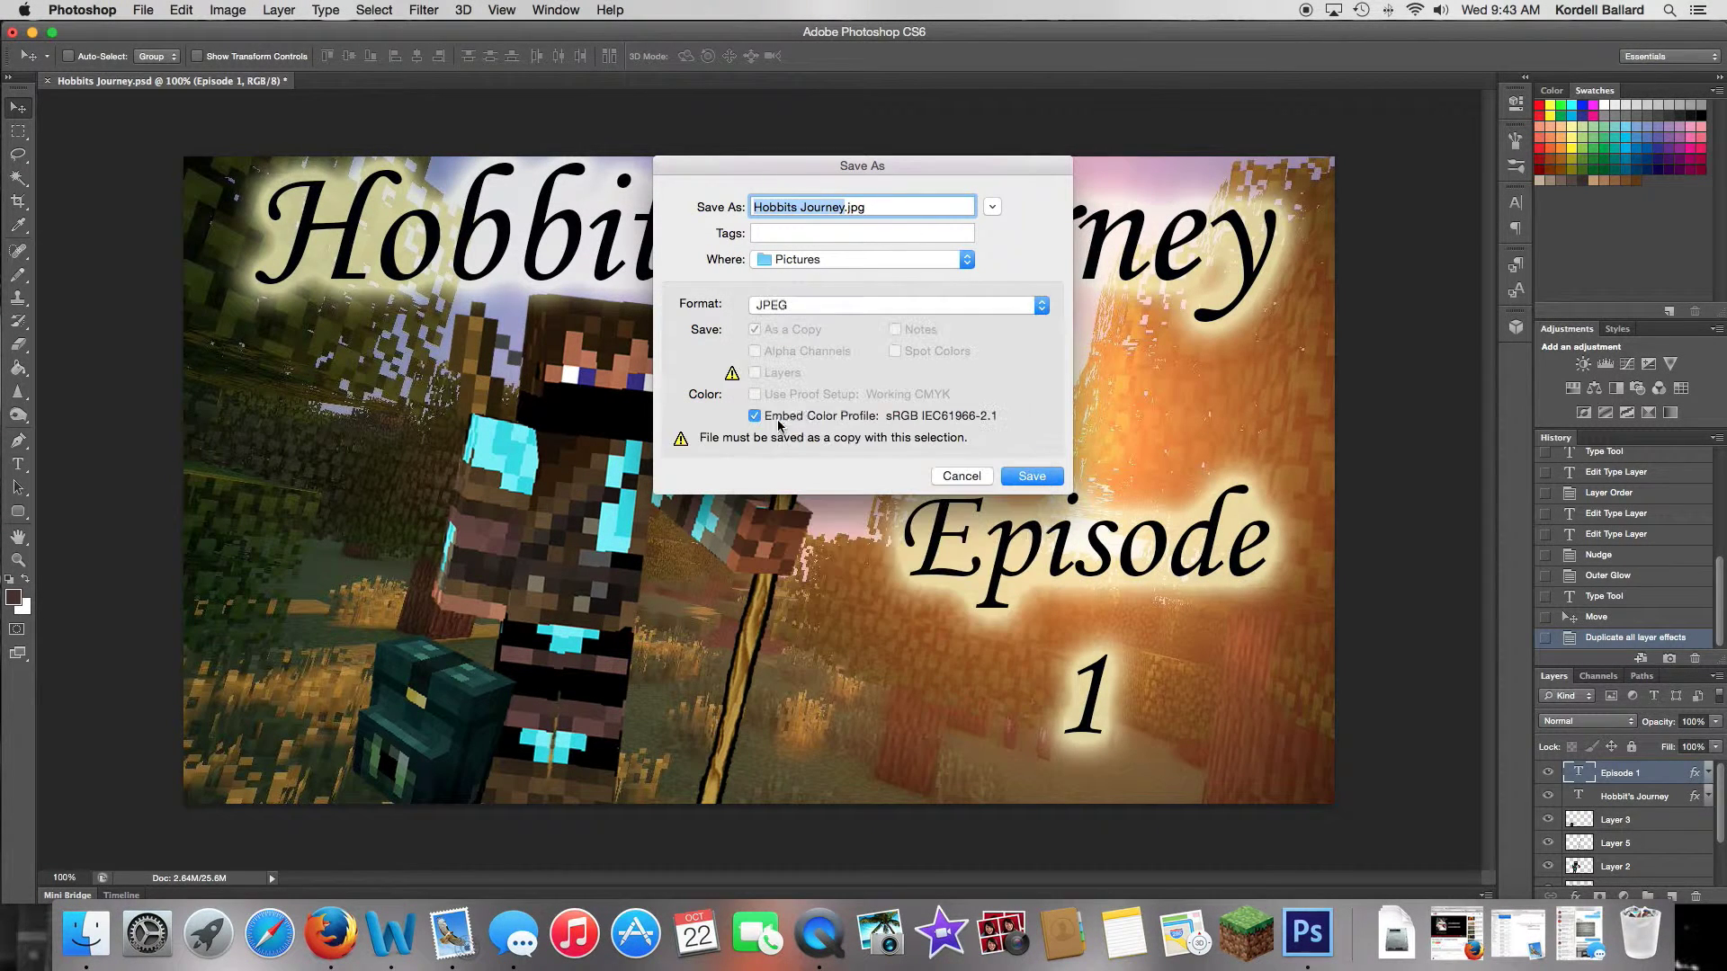
pyautogui.click(1032, 477)
pyautogui.click(970, 337)
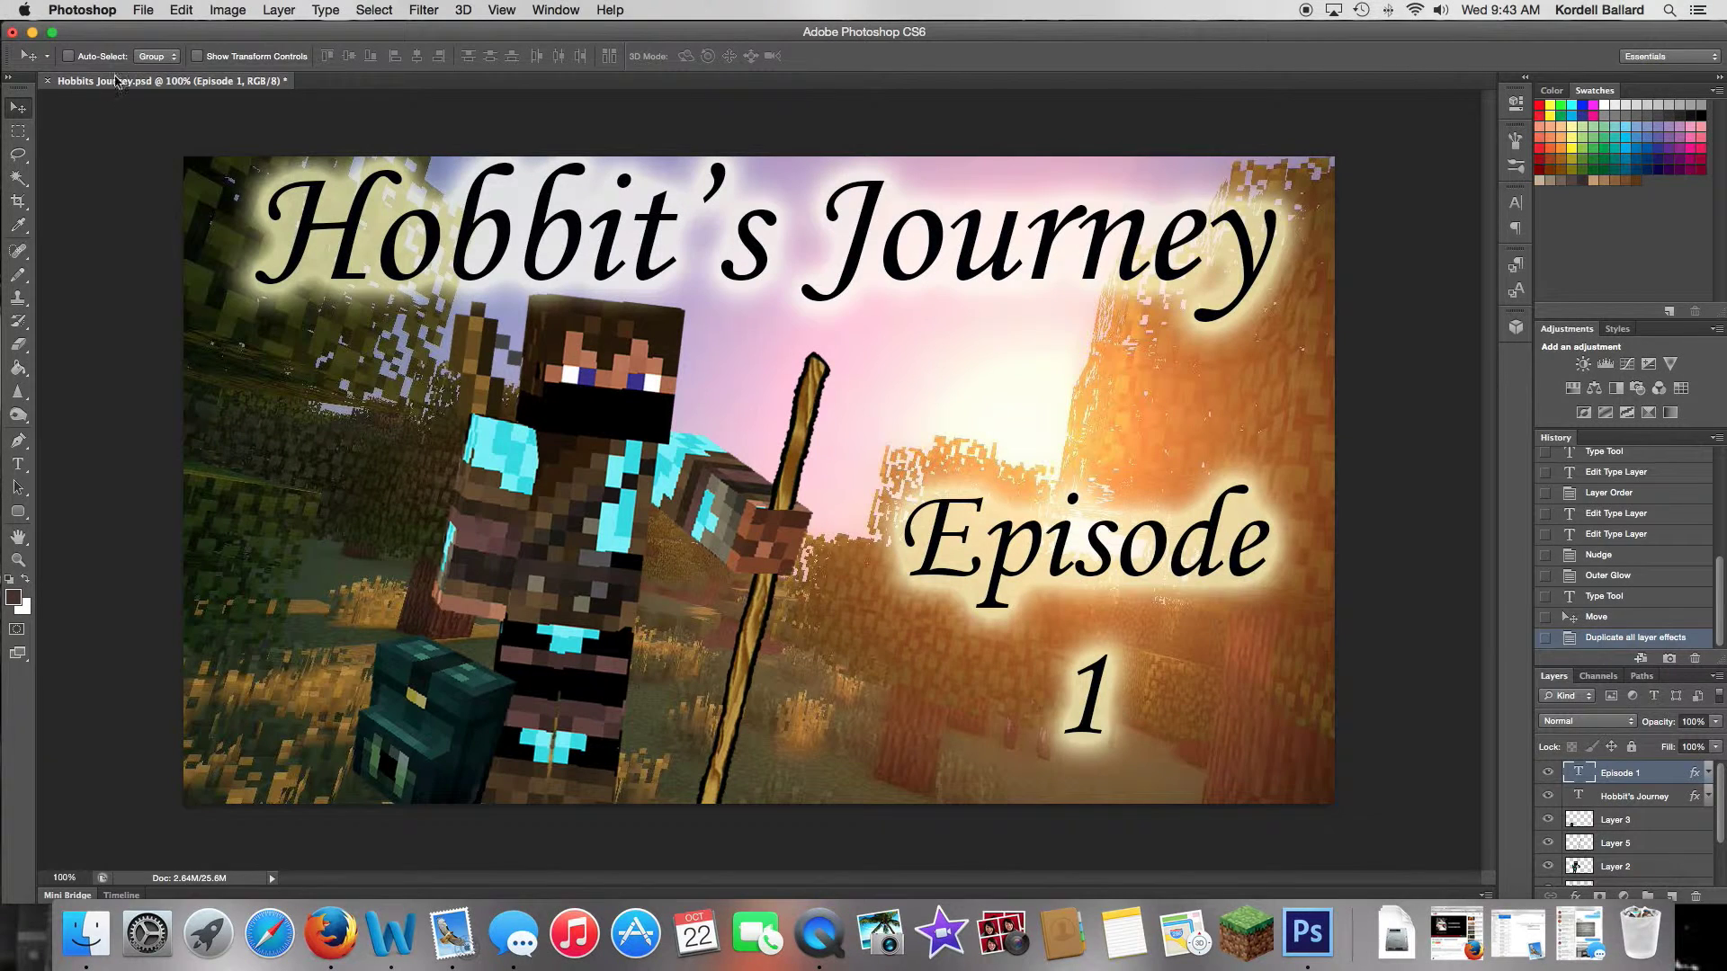
# Step: Save the layered Hobbits Journey.psd and quit Photoshop, closing the leftover Thumbnail pics folder window
pyautogui.press('super+s')
pyautogui.press('super+q')
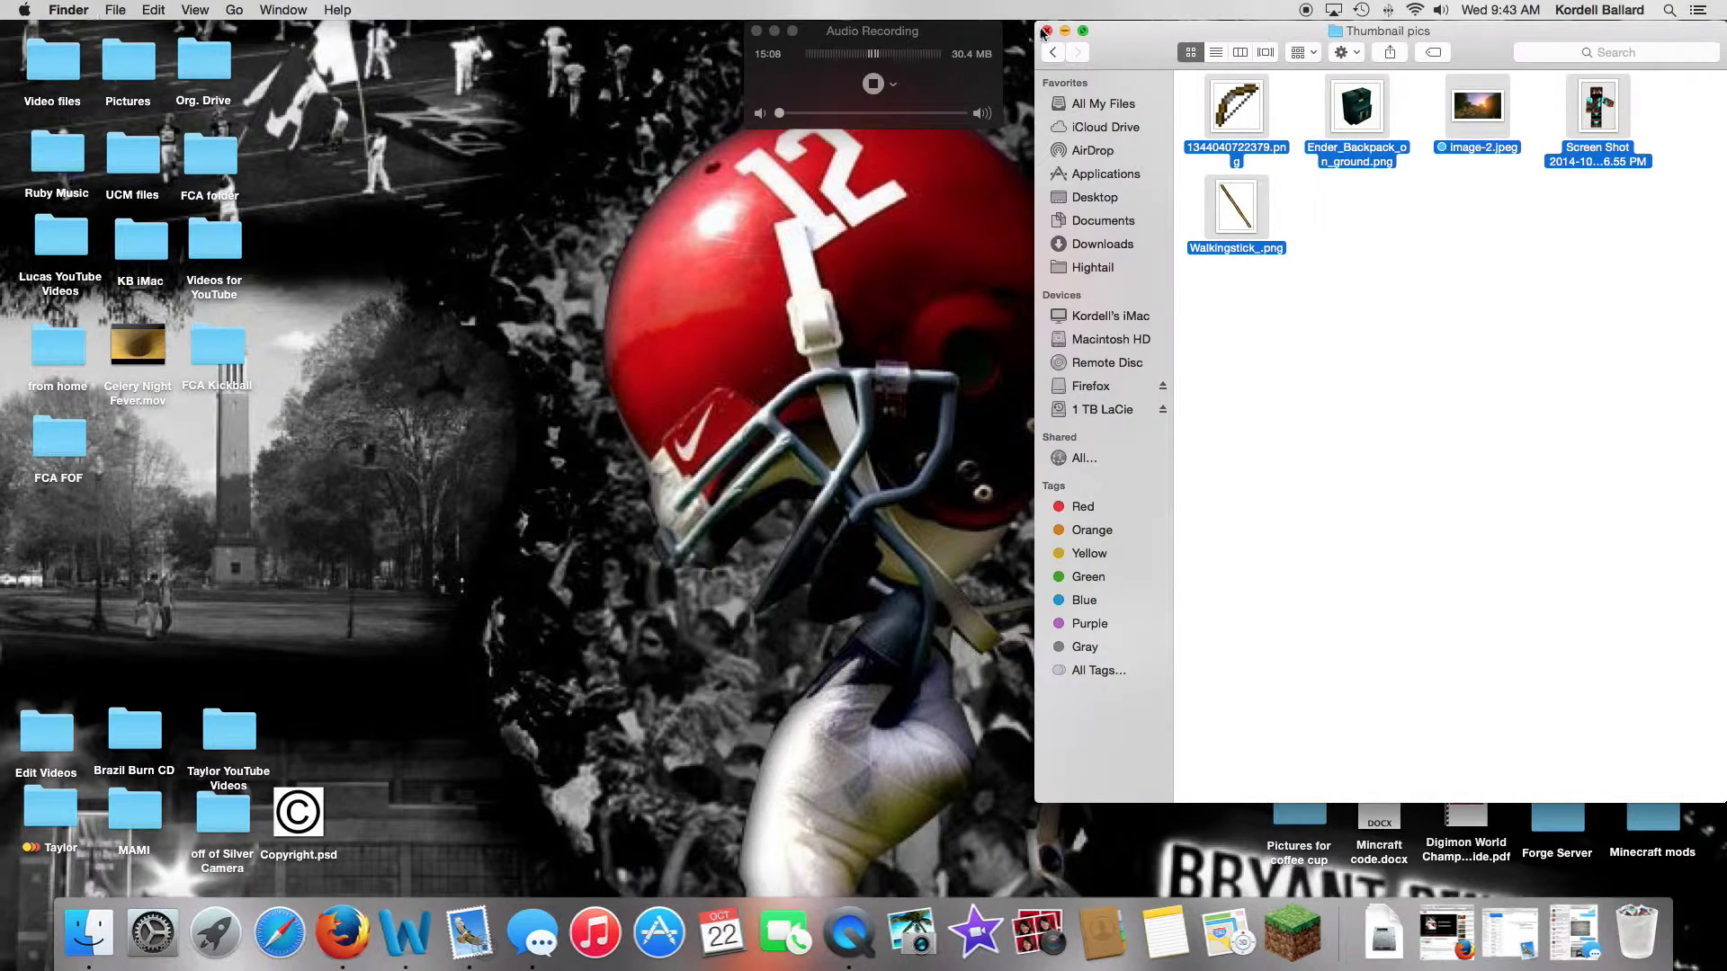
pyautogui.click(1045, 31)
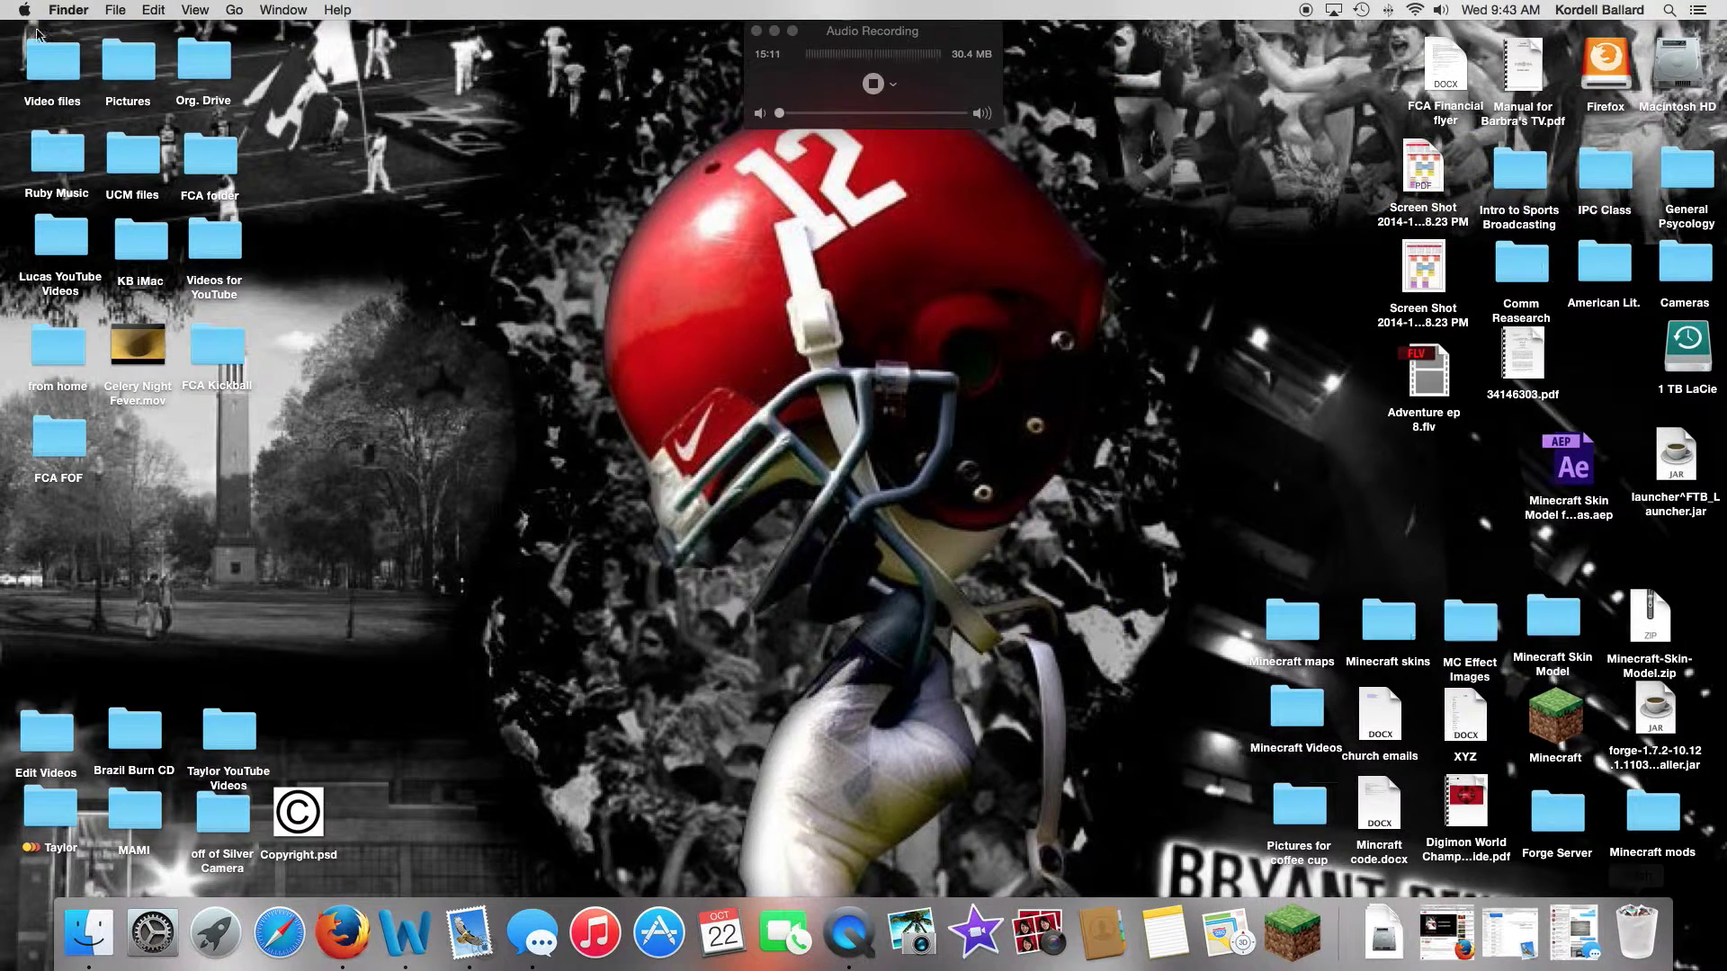
# Step: View the exported Hobbits Journey.jpg from the desktop's Pictures folder in Preview and close the image
pyautogui.doubleClick(126, 56)
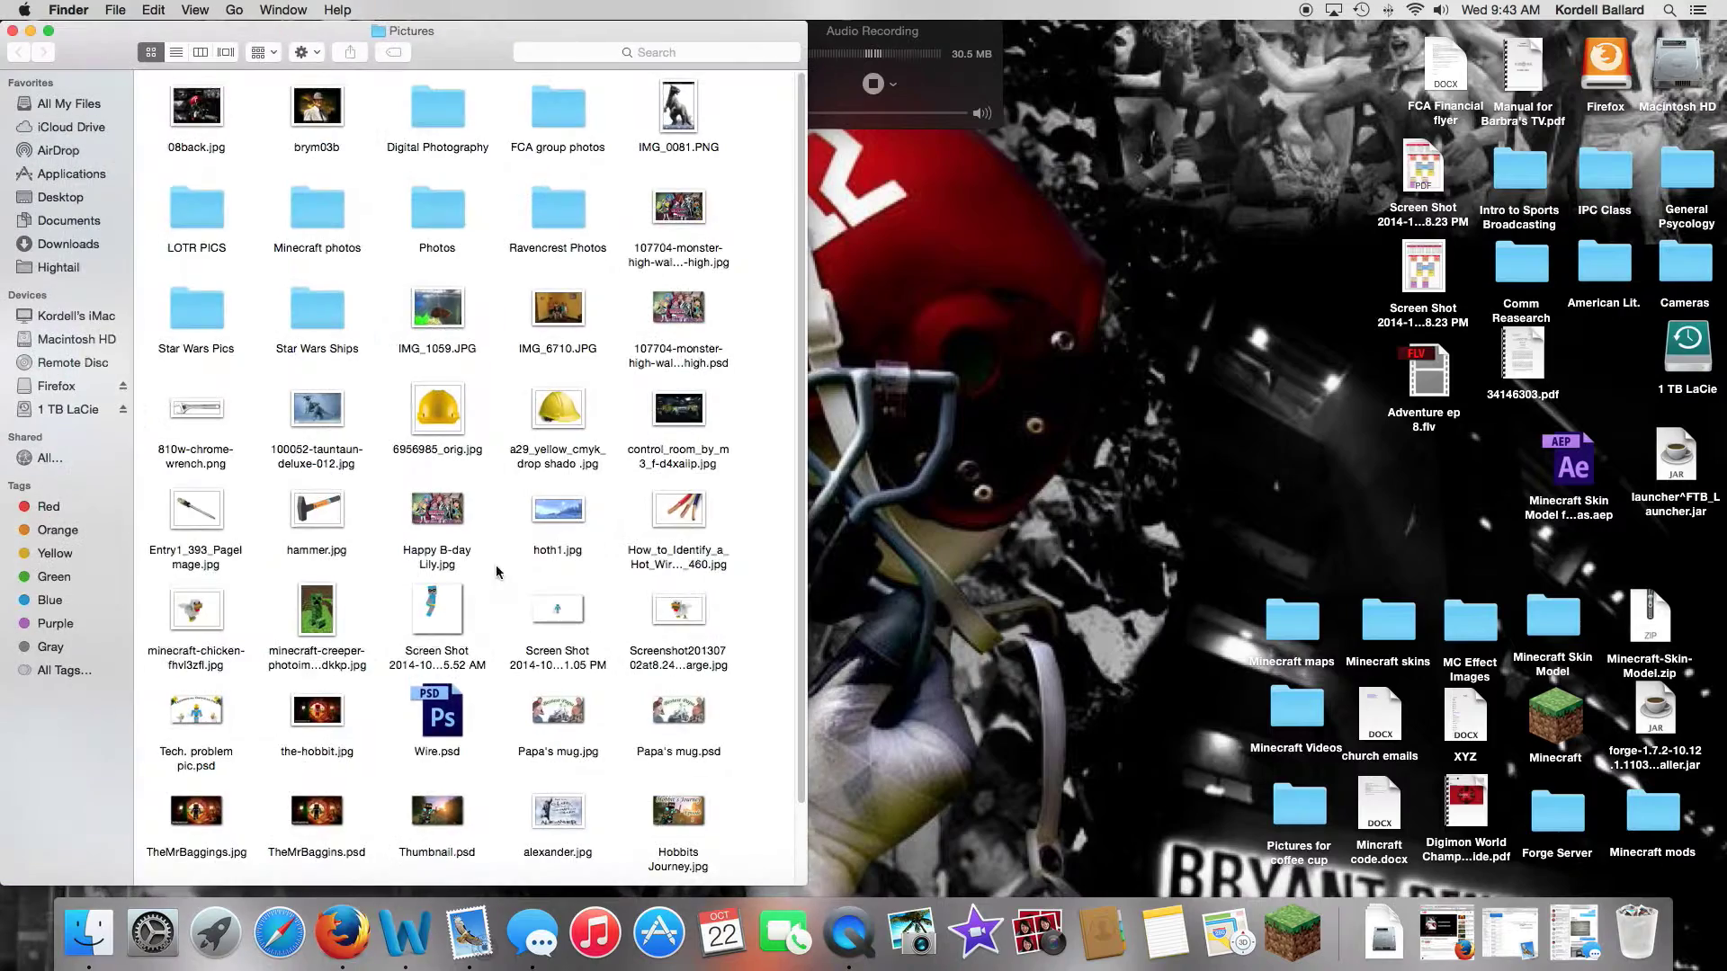
pyautogui.scroll(-2, 497, 571)
pyautogui.click(682, 720)
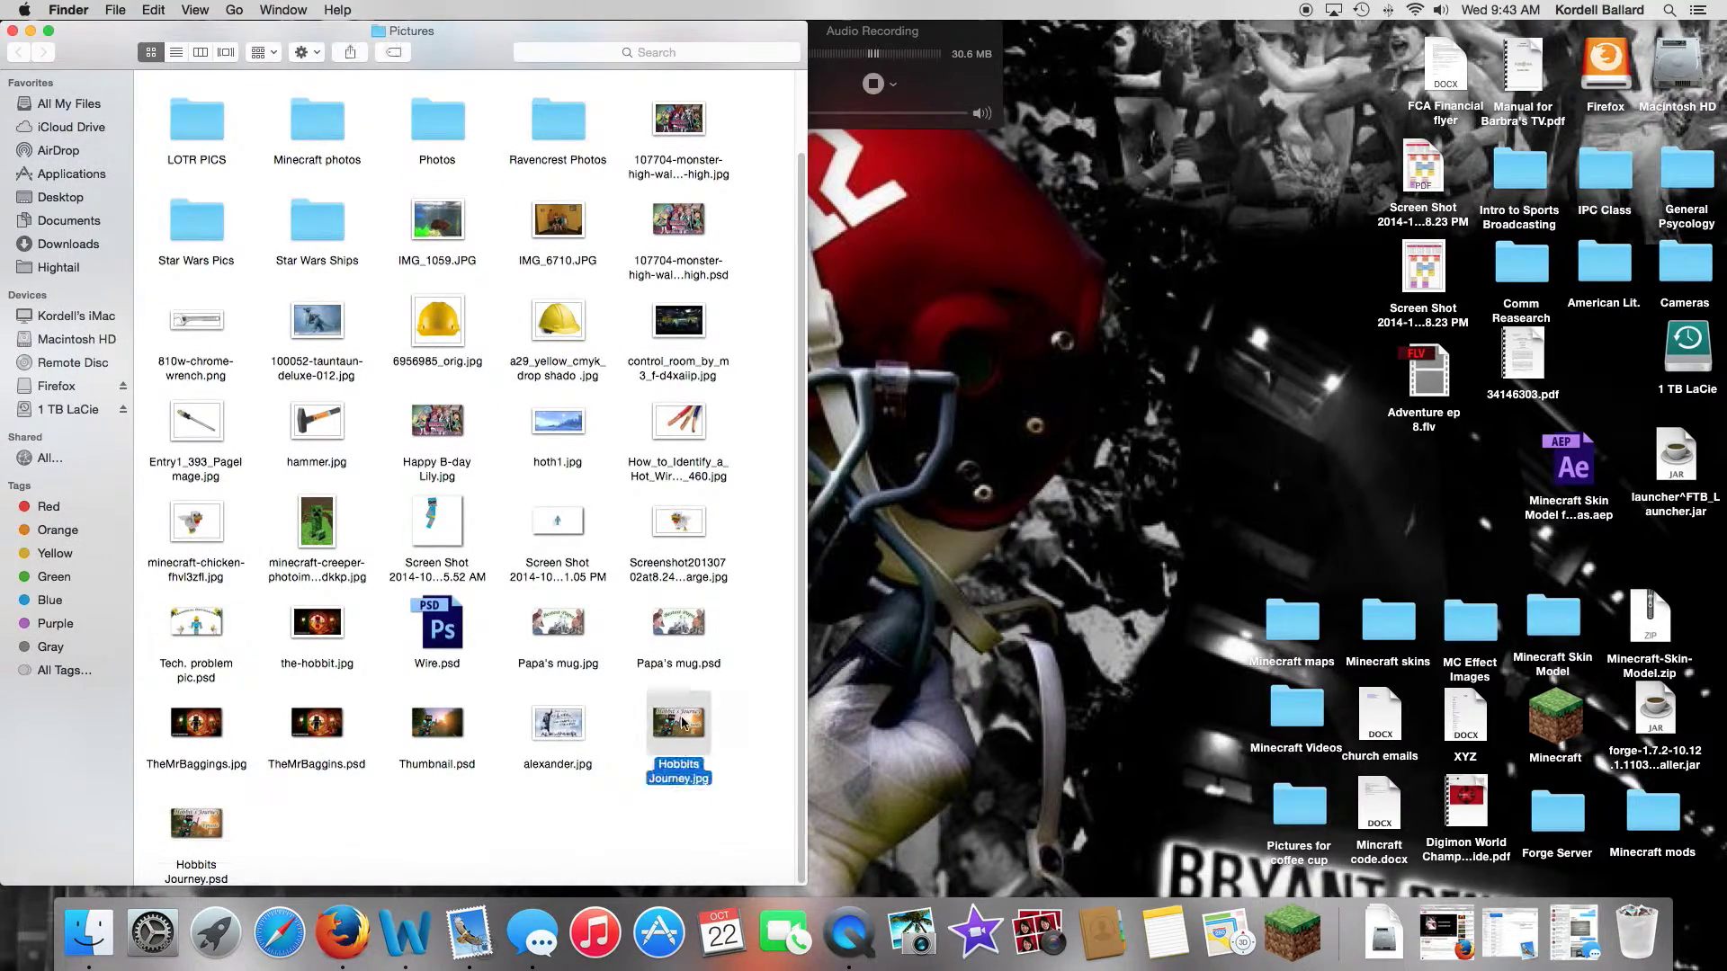
pyautogui.doubleClick(682, 720)
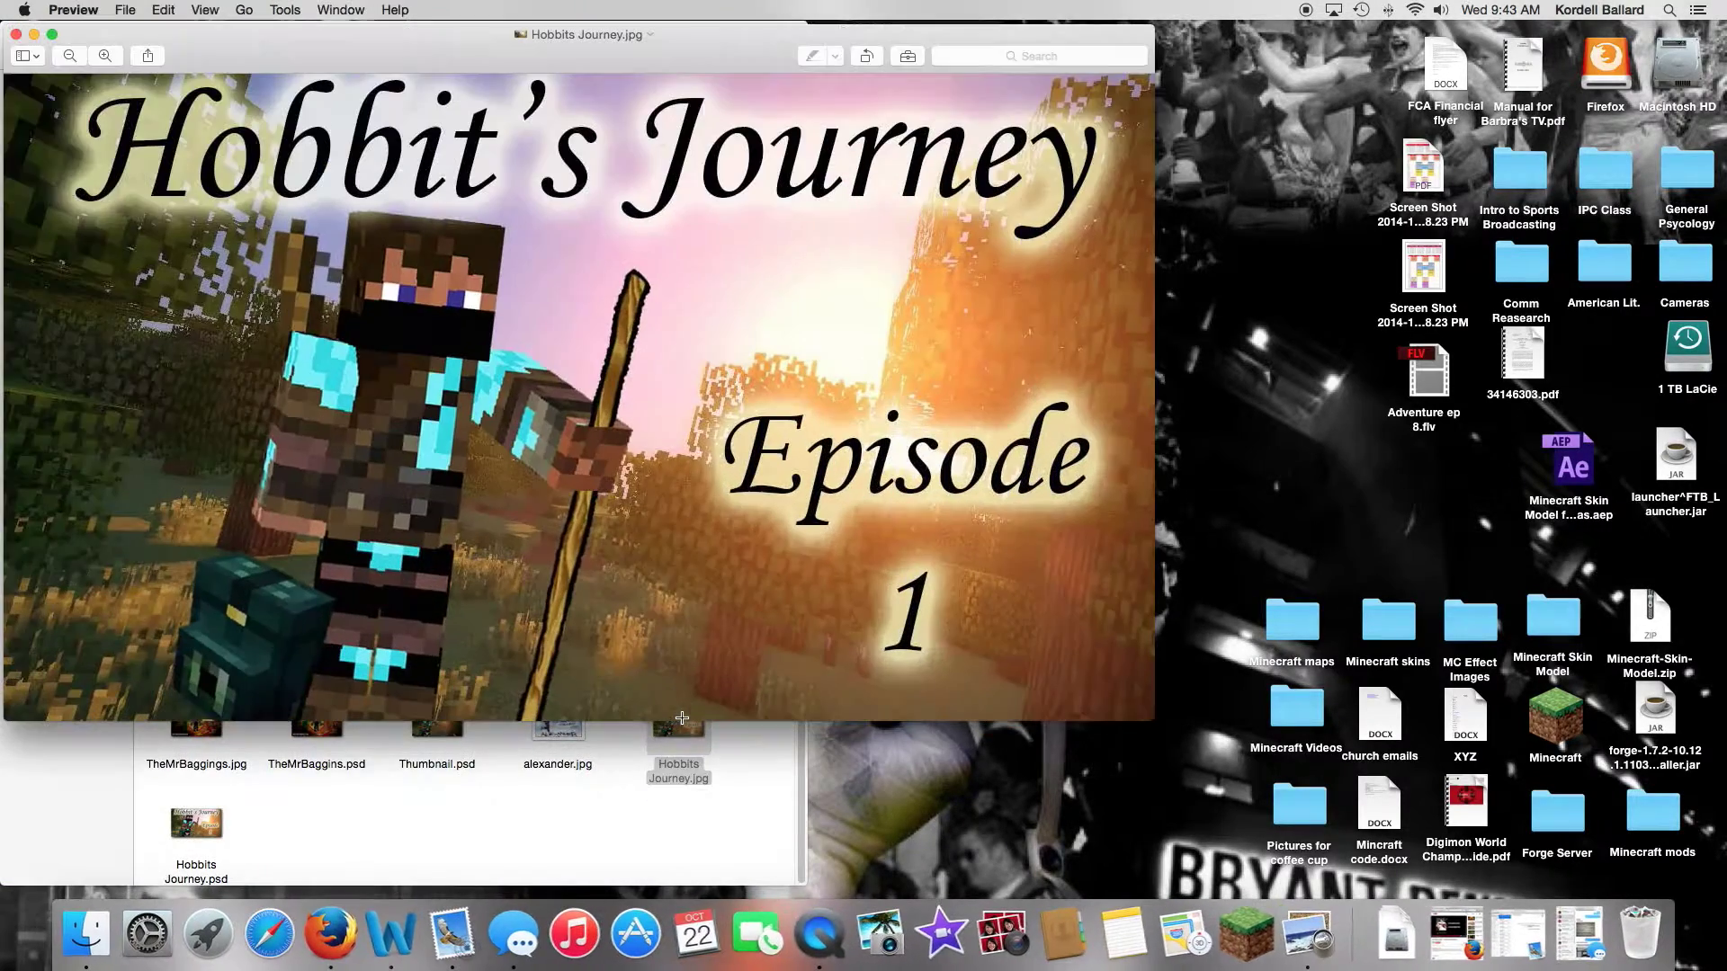
pyautogui.click(16, 34)
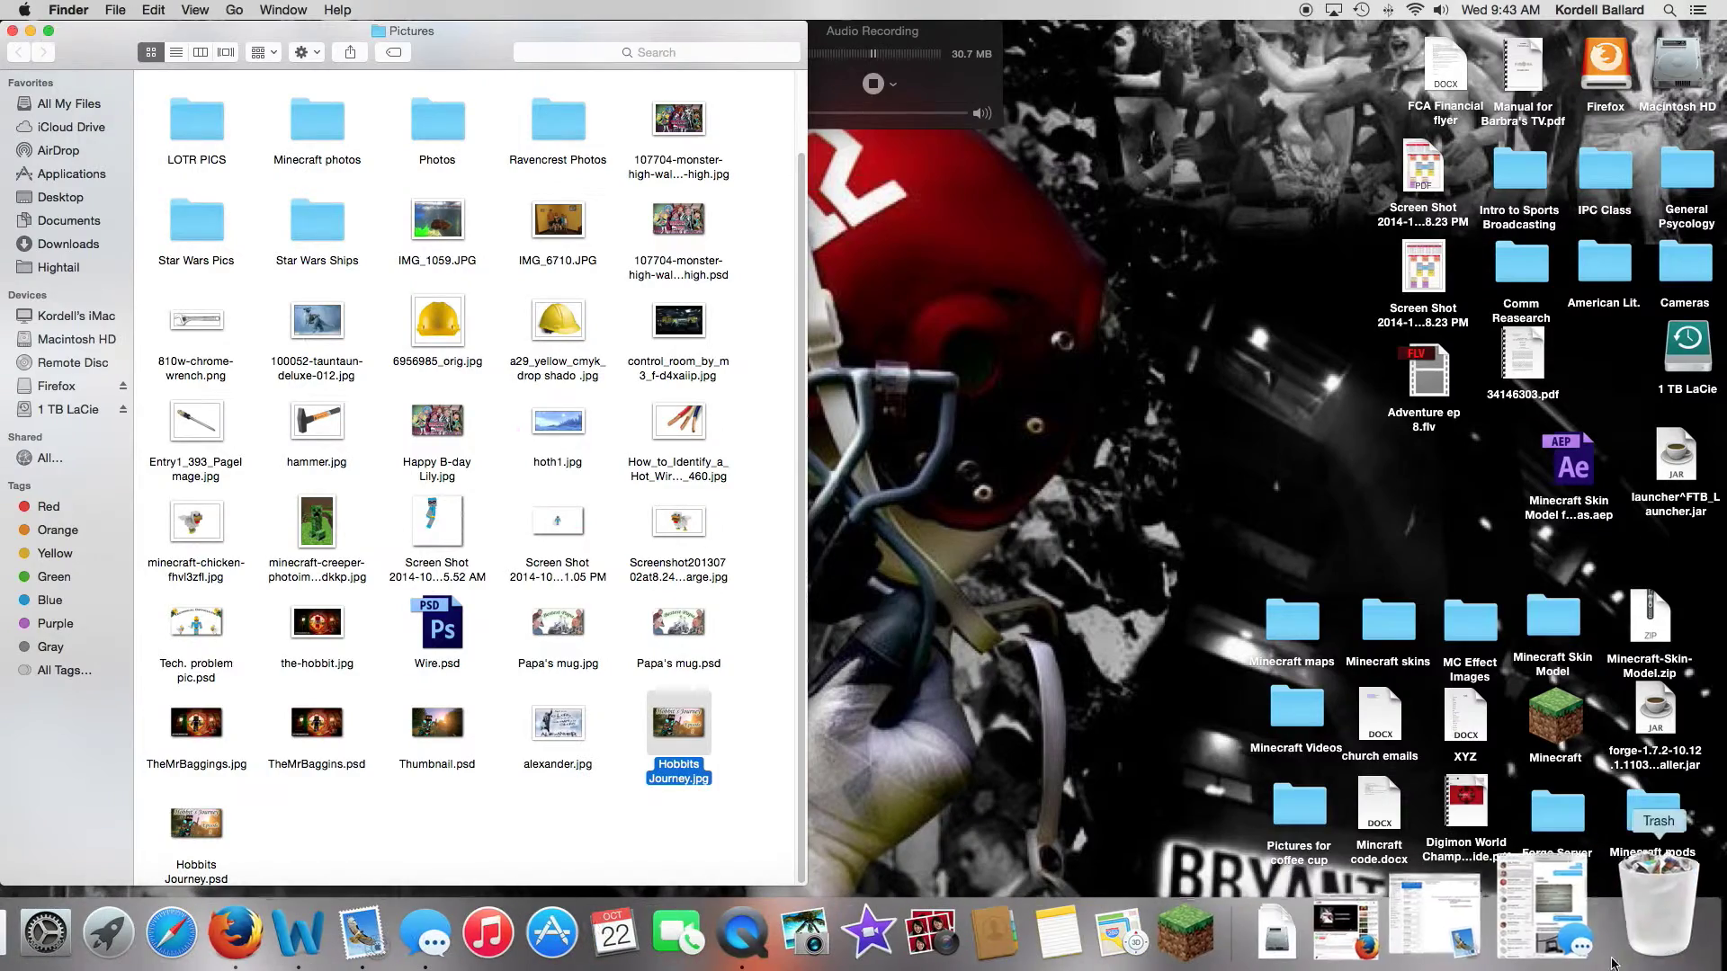
# Step: Switch to Firefox, place its window beside the Pictures folder and show the YouTube upload page
pyautogui.click(1455, 903)
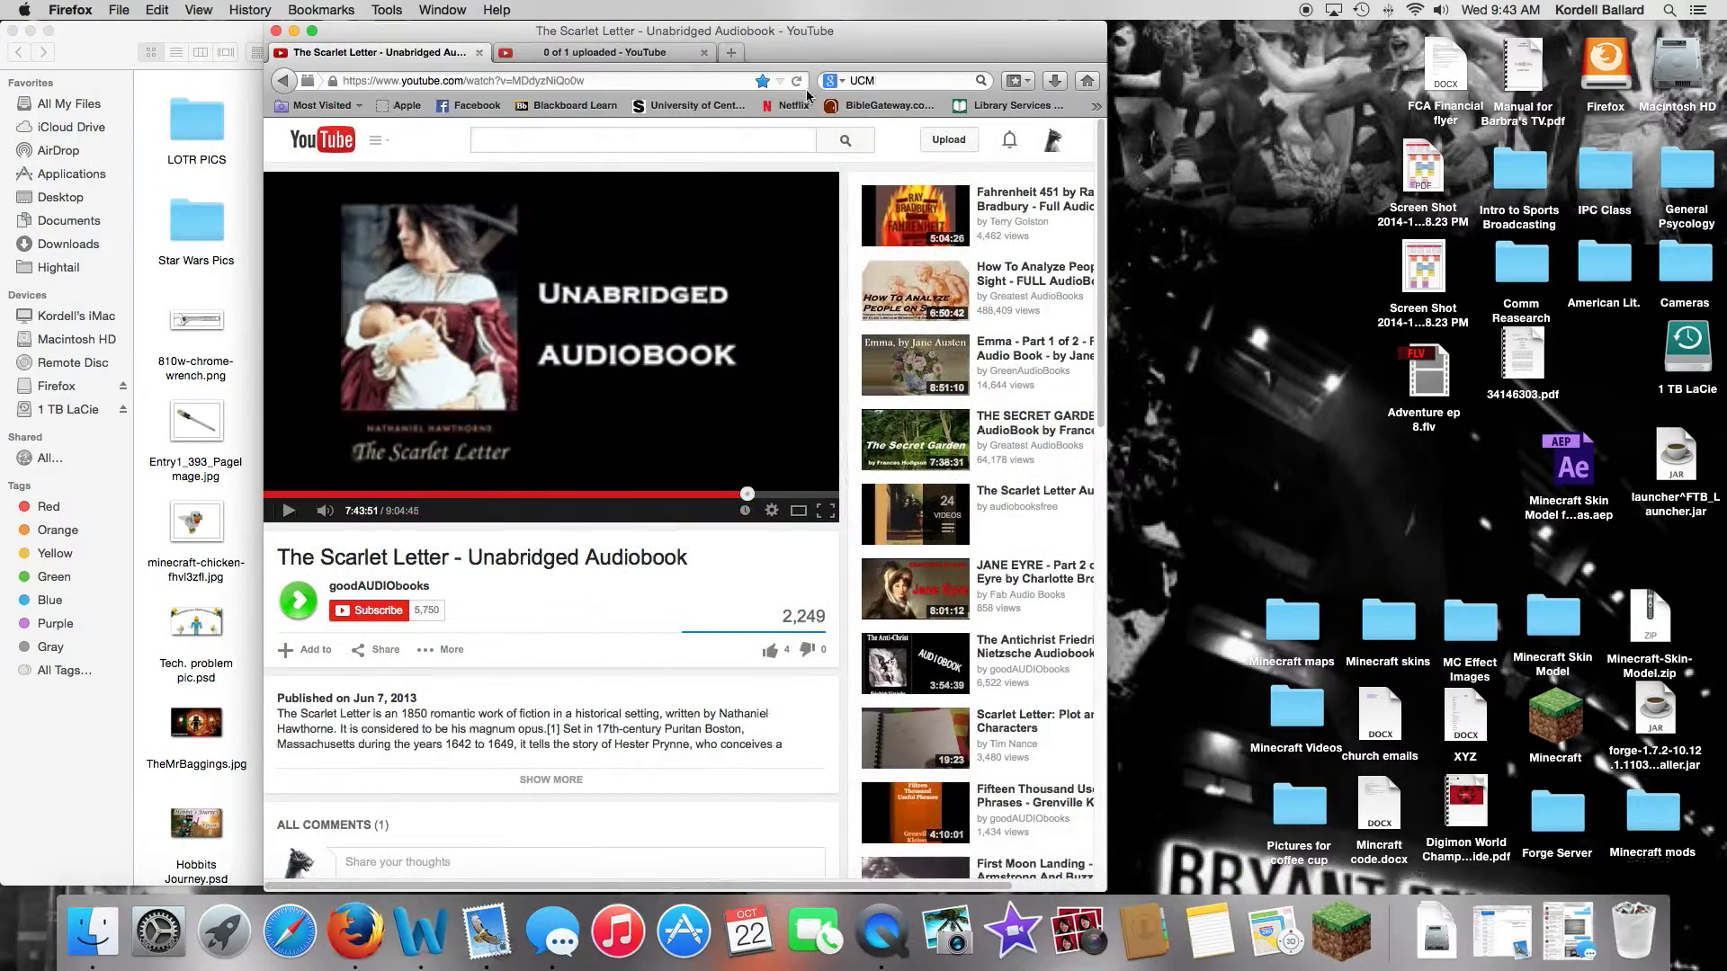
pyautogui.moveTo(816, 32); pyautogui.dragTo(1398, 32)
pyautogui.click(1186, 52)
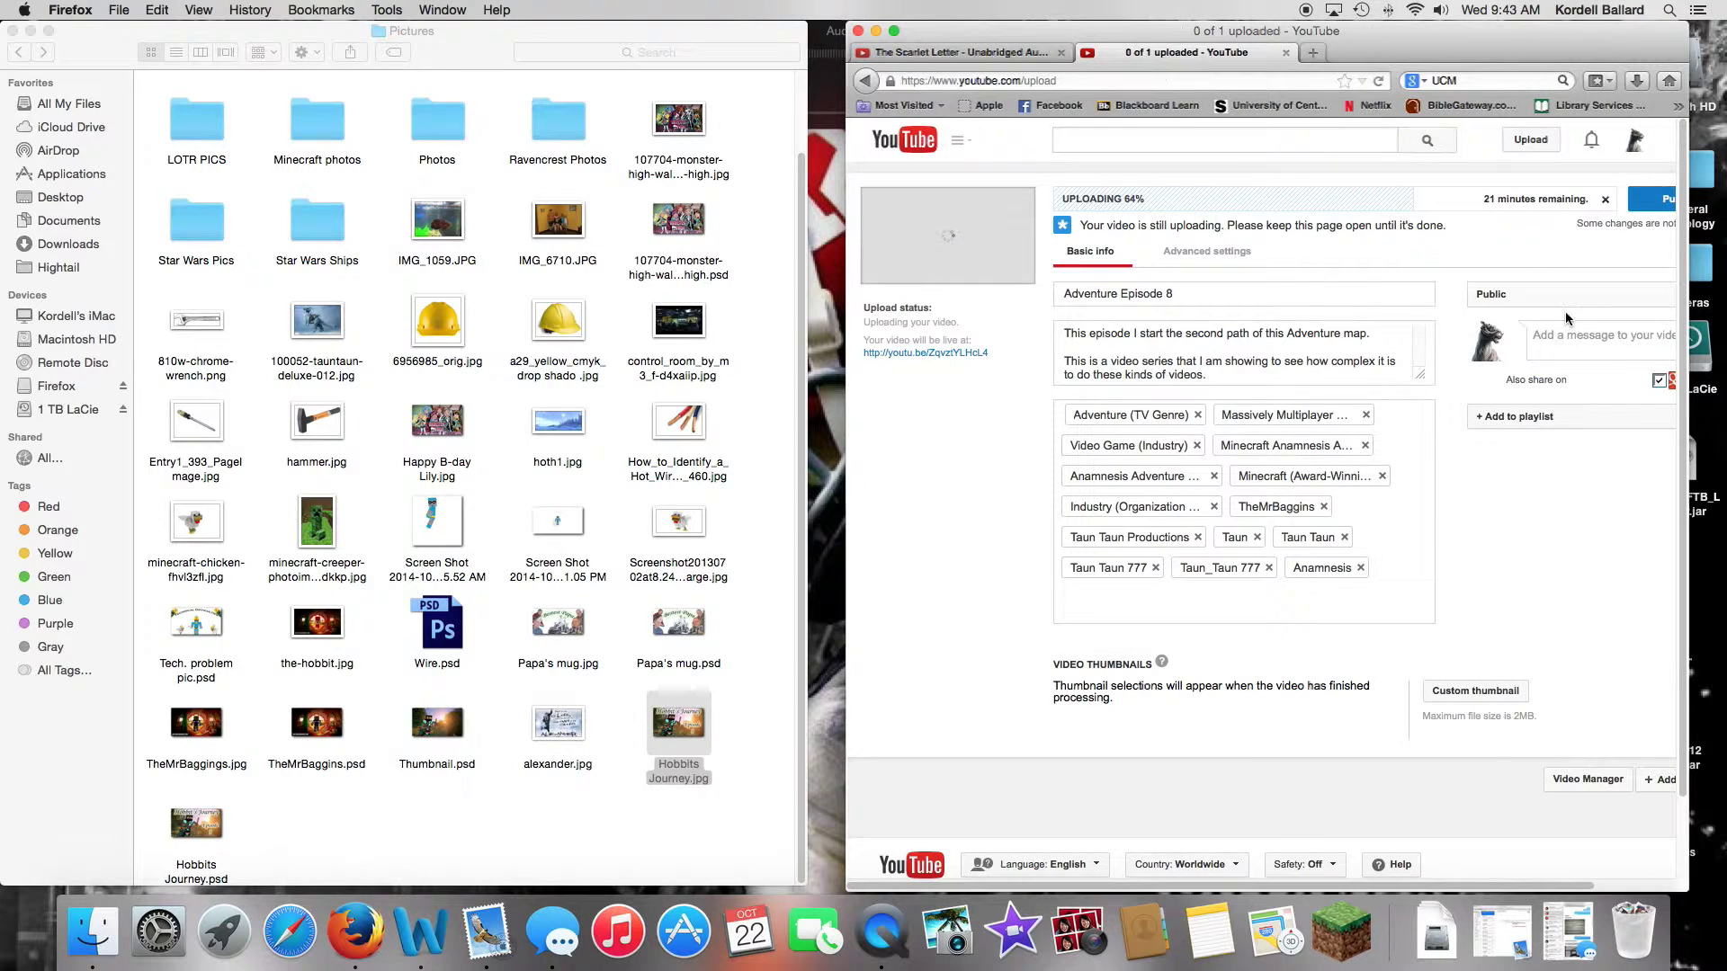
# Step: Upload Hobbits Journey.jpg from the Pictures folder as the custom thumbnail for the Adventure Episode 8 video
pyautogui.click(1519, 693)
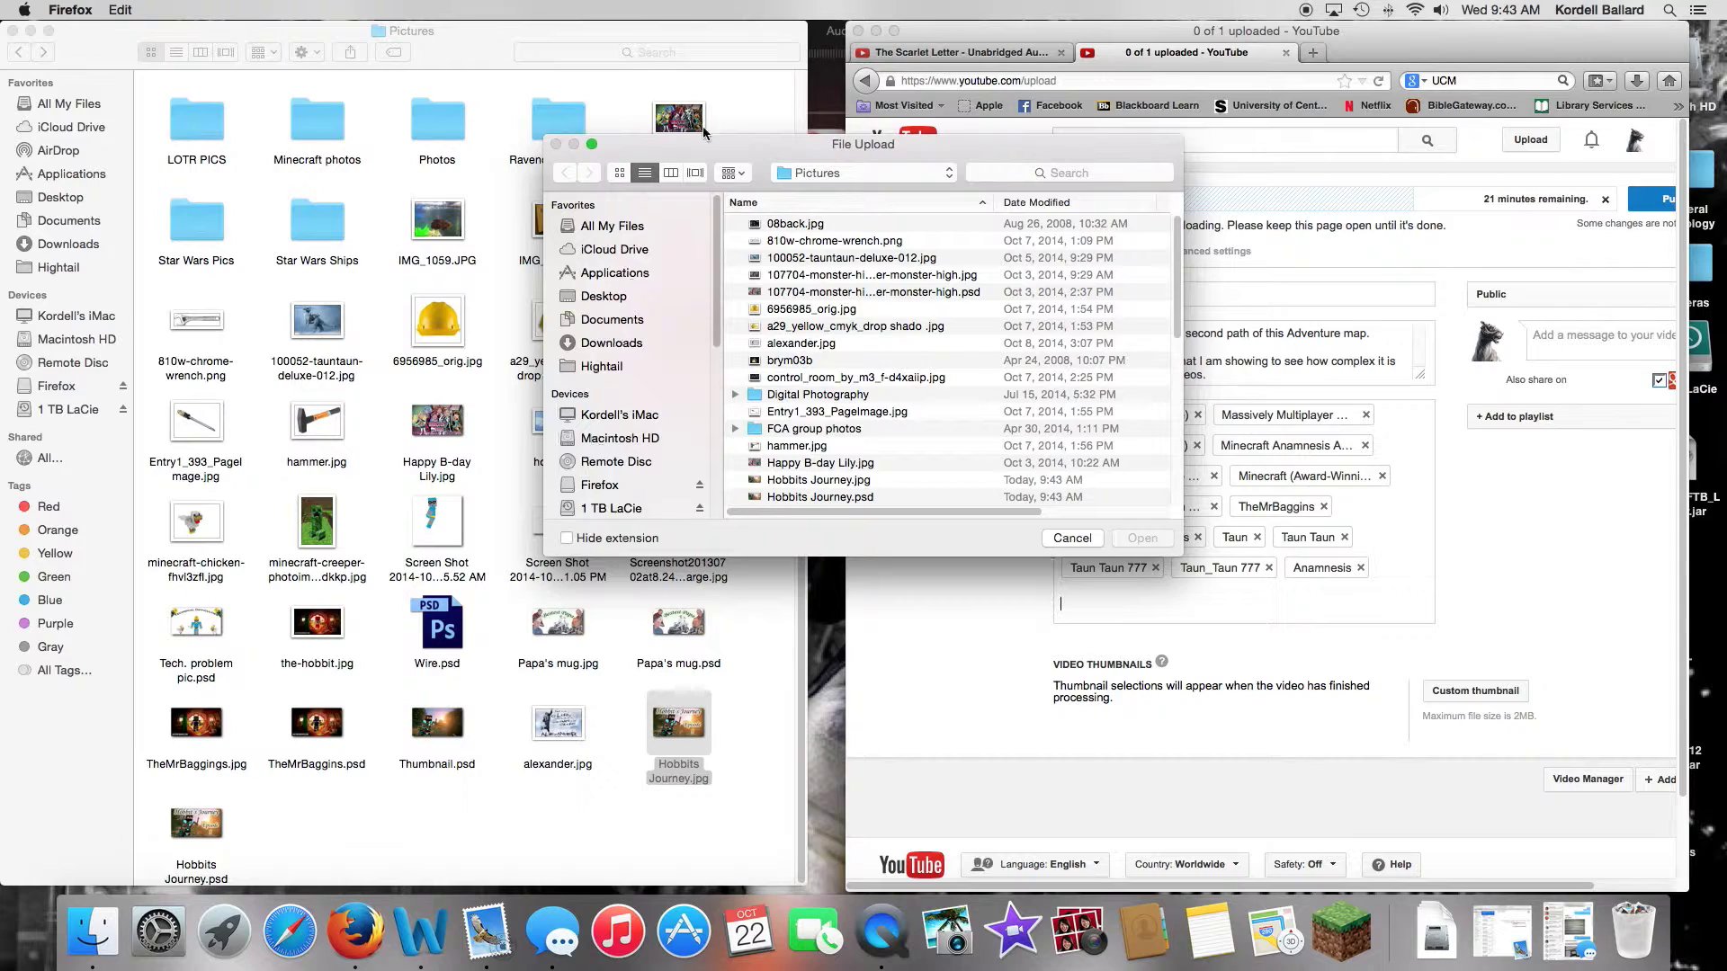
pyautogui.moveTo(784, 156); pyautogui.dragTo(1131, 127)
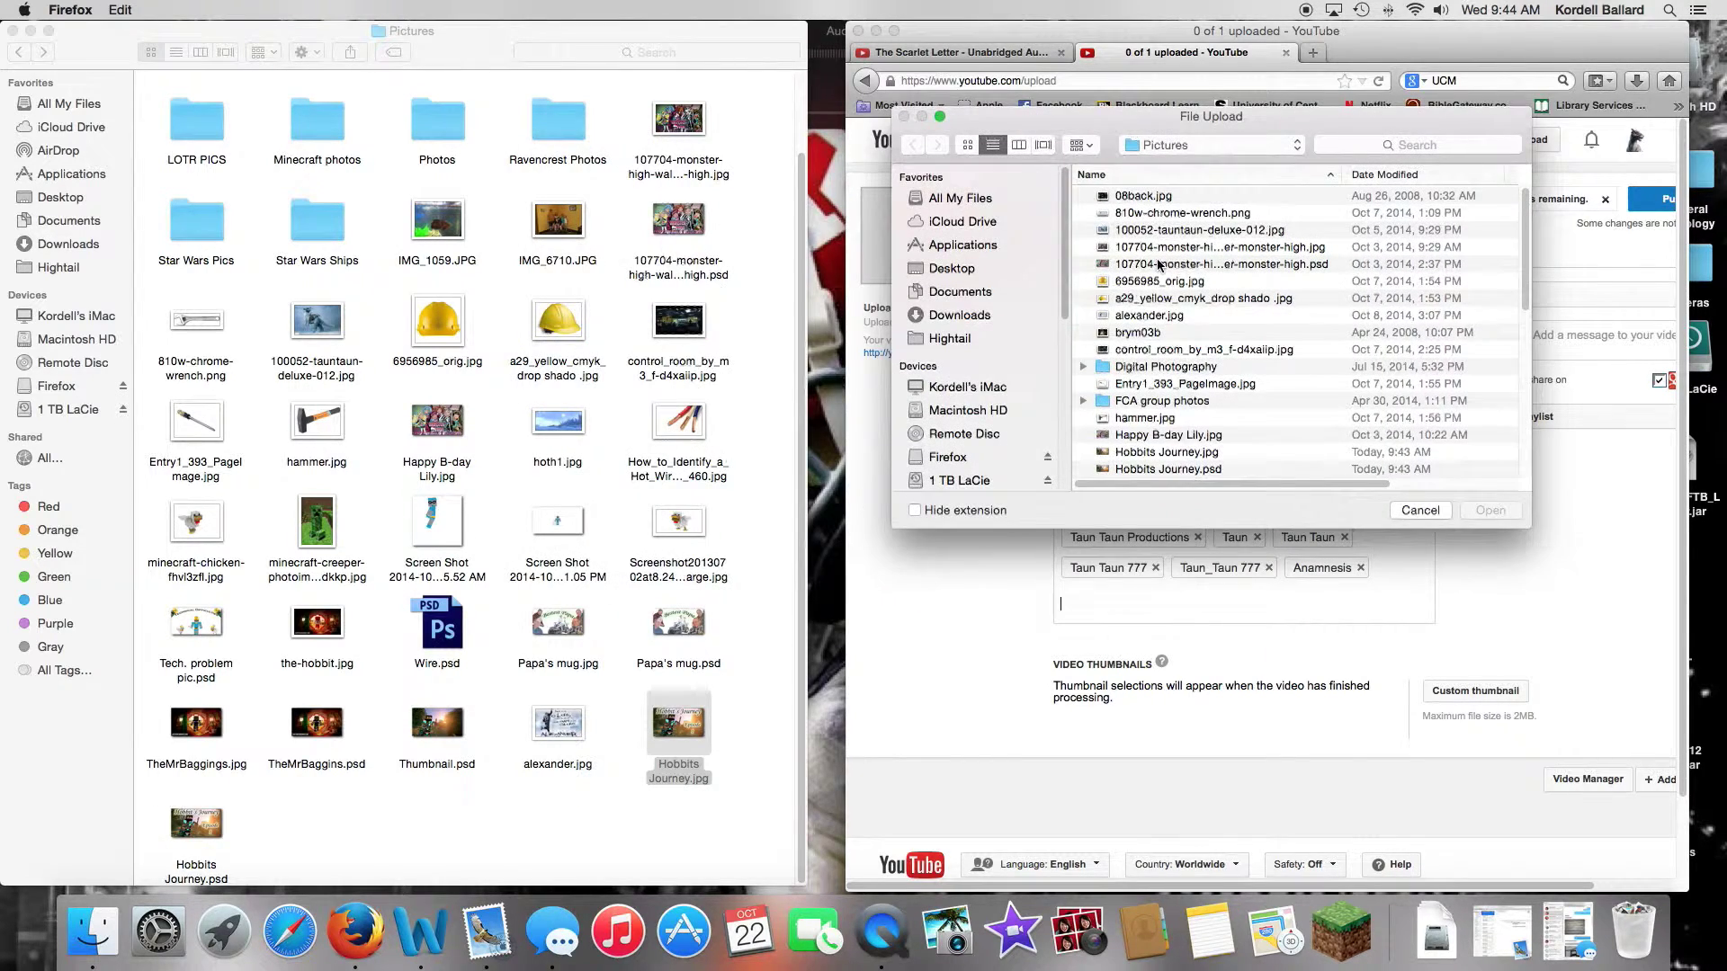
pyautogui.scroll(-2, 1181, 315)
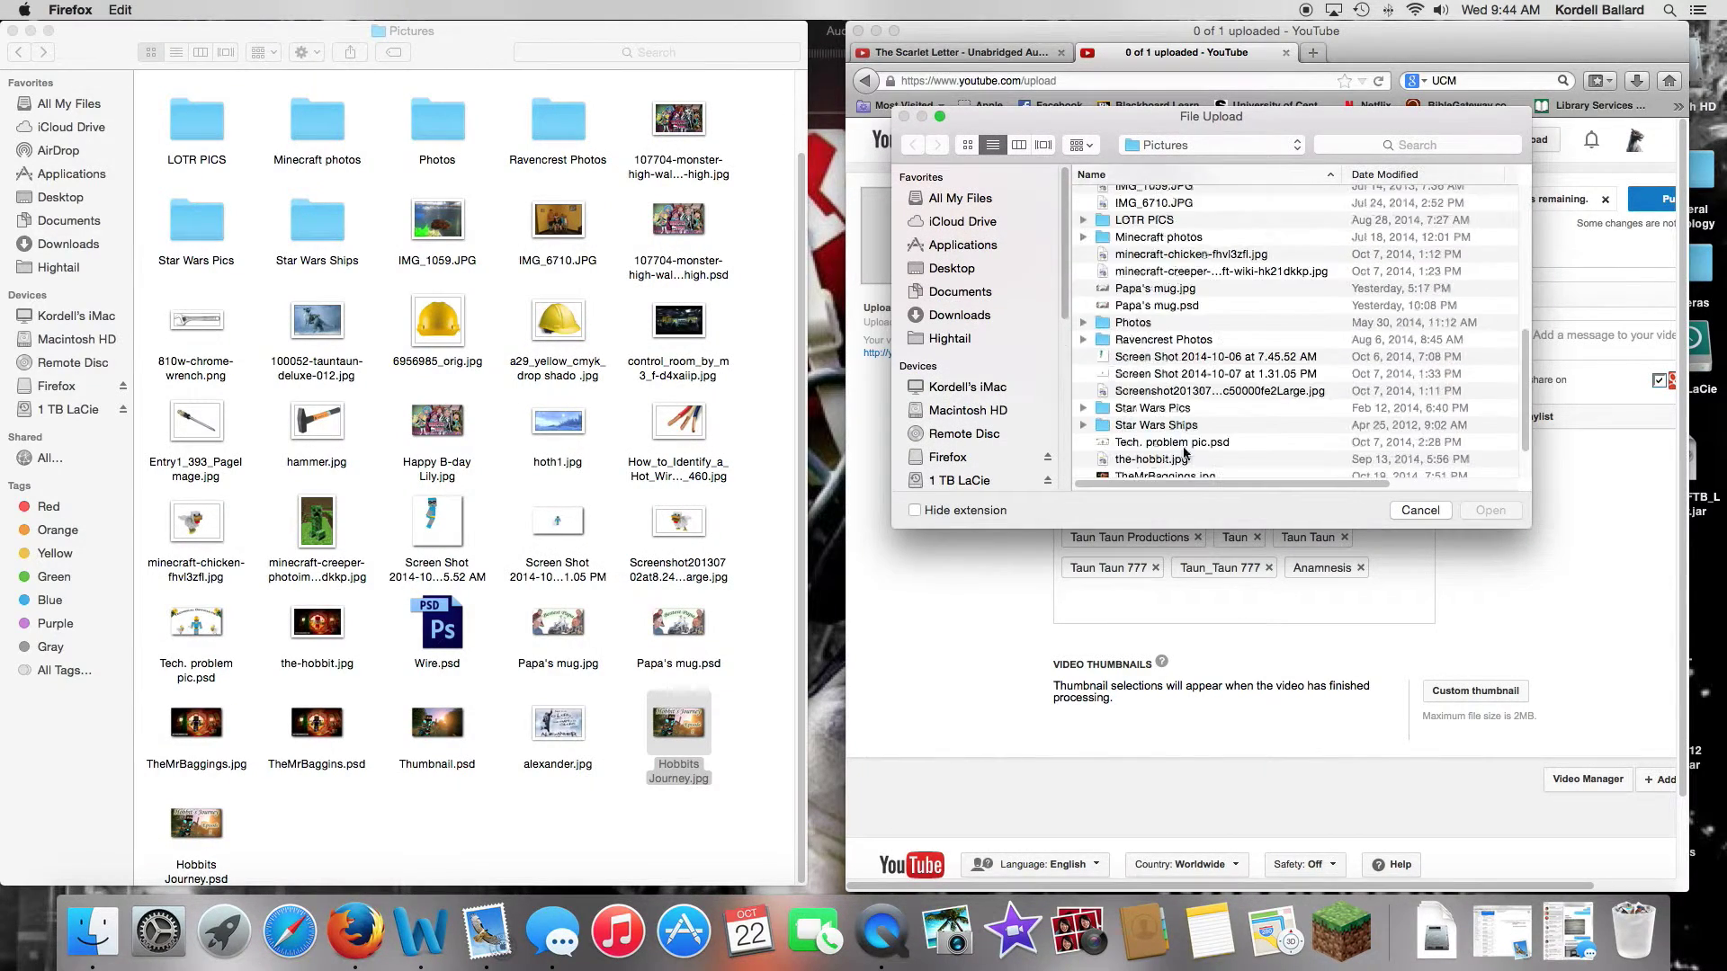
pyautogui.scroll(-10, 1179, 427)
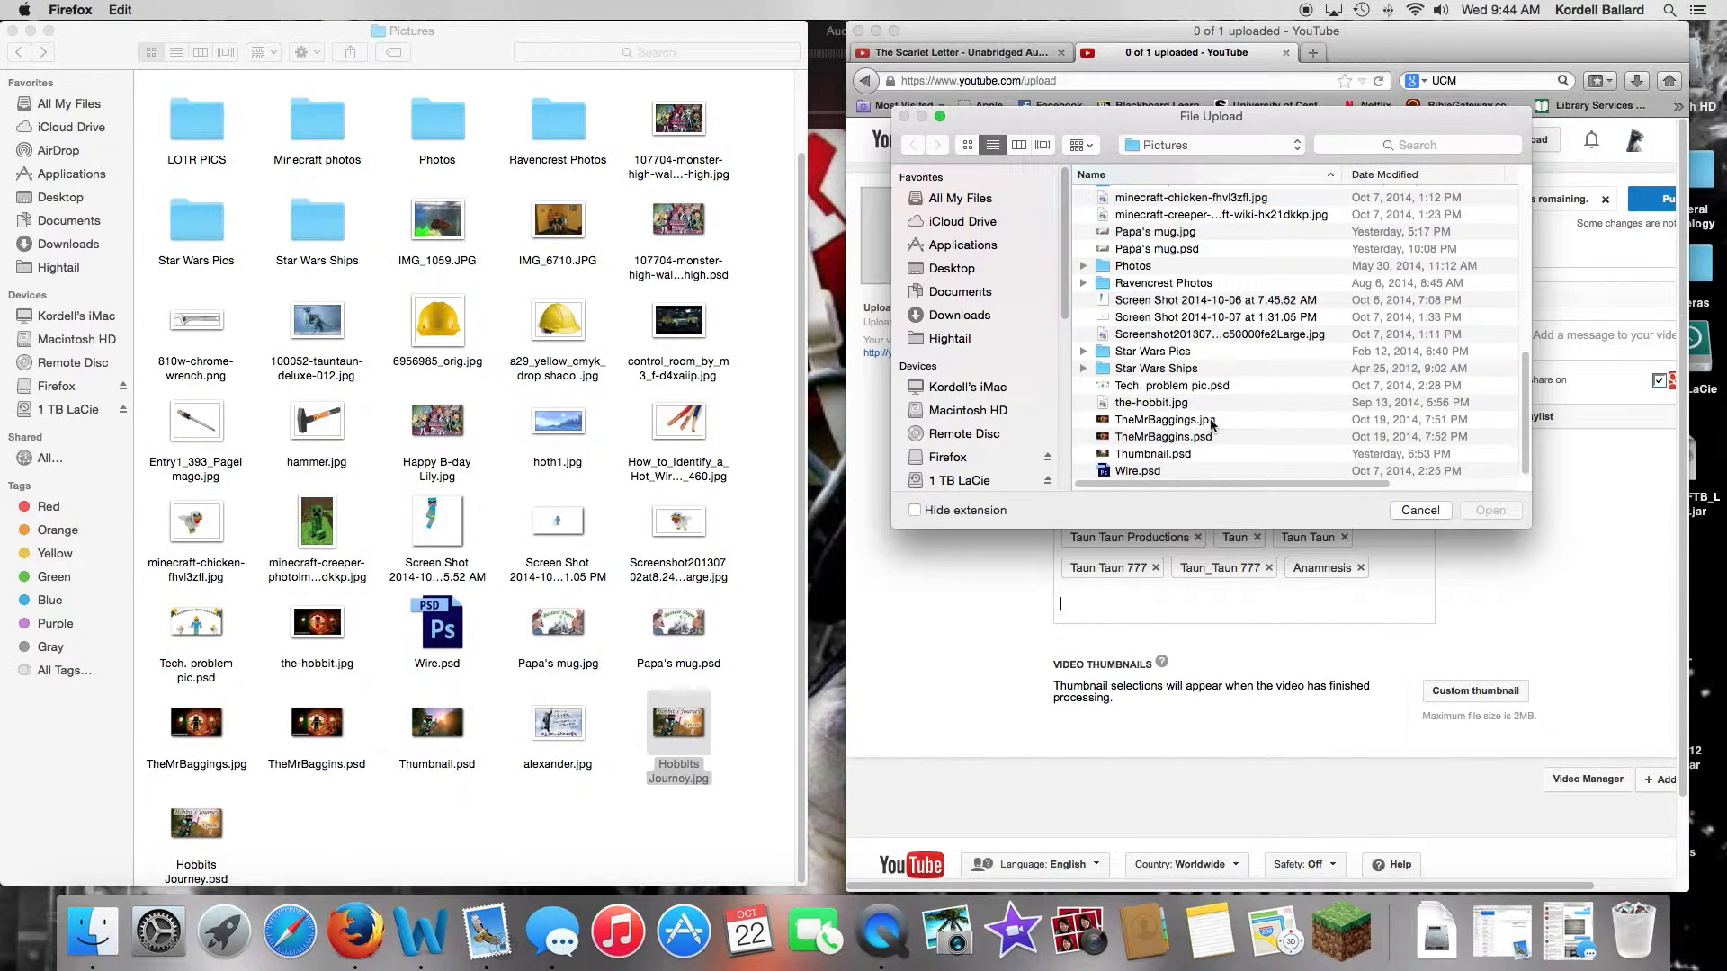
pyautogui.scroll(3, 1206, 427)
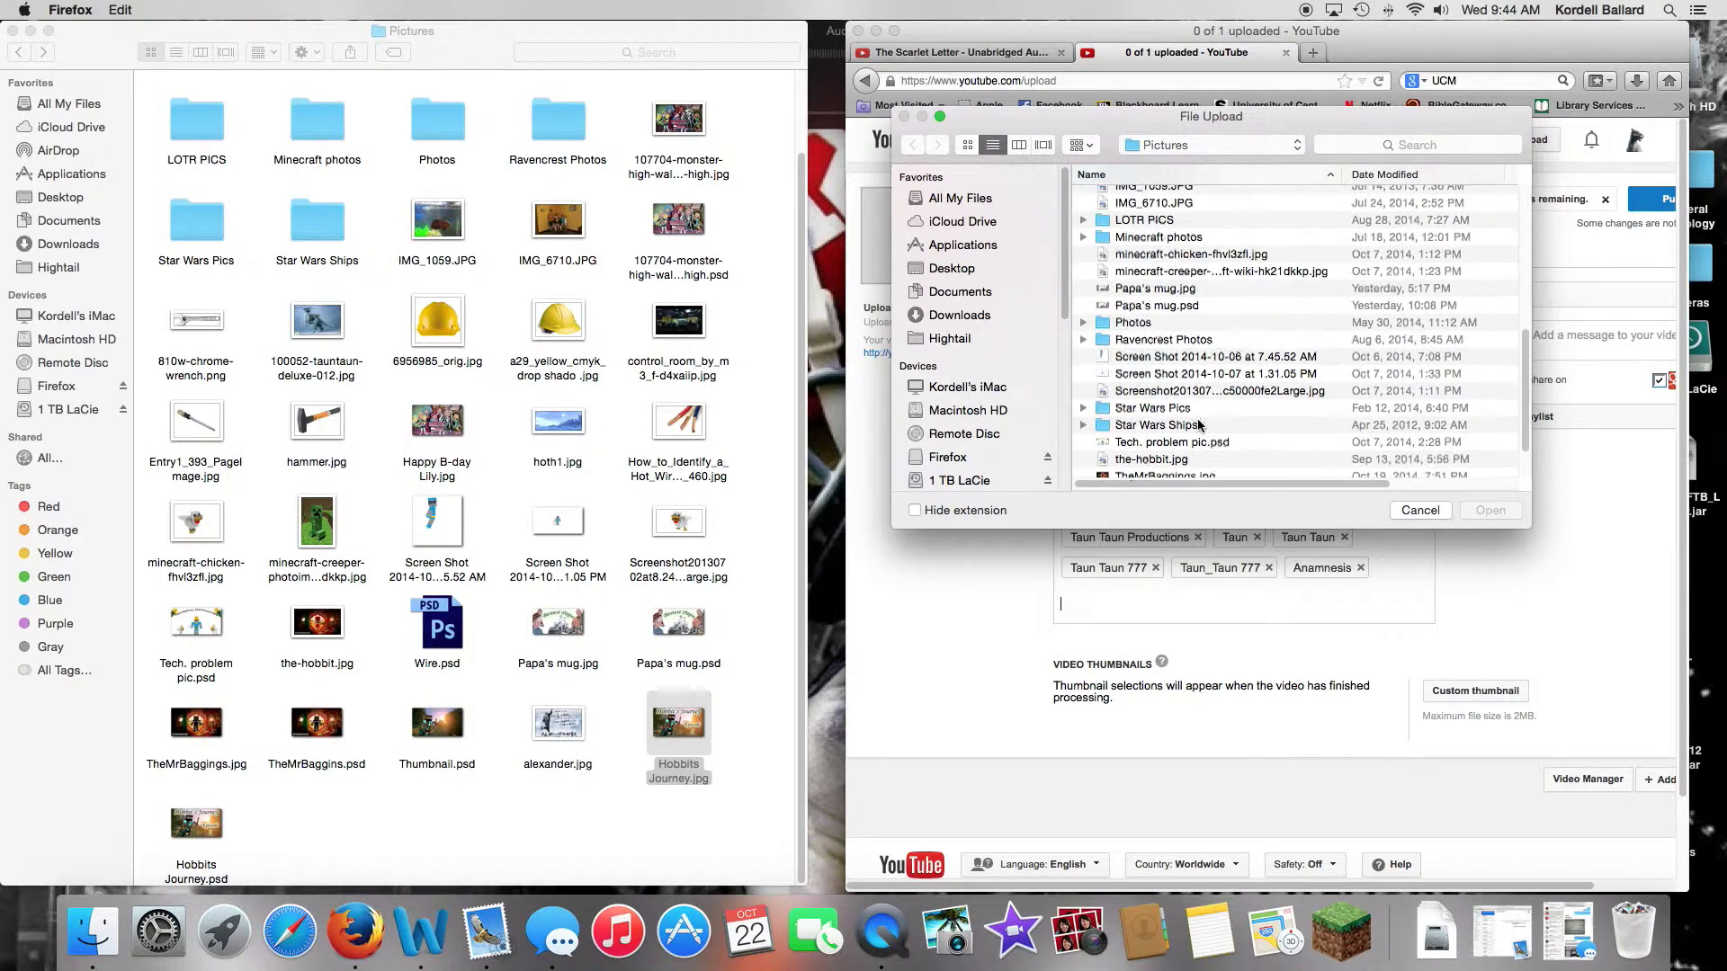
pyautogui.scroll(10, 1198, 424)
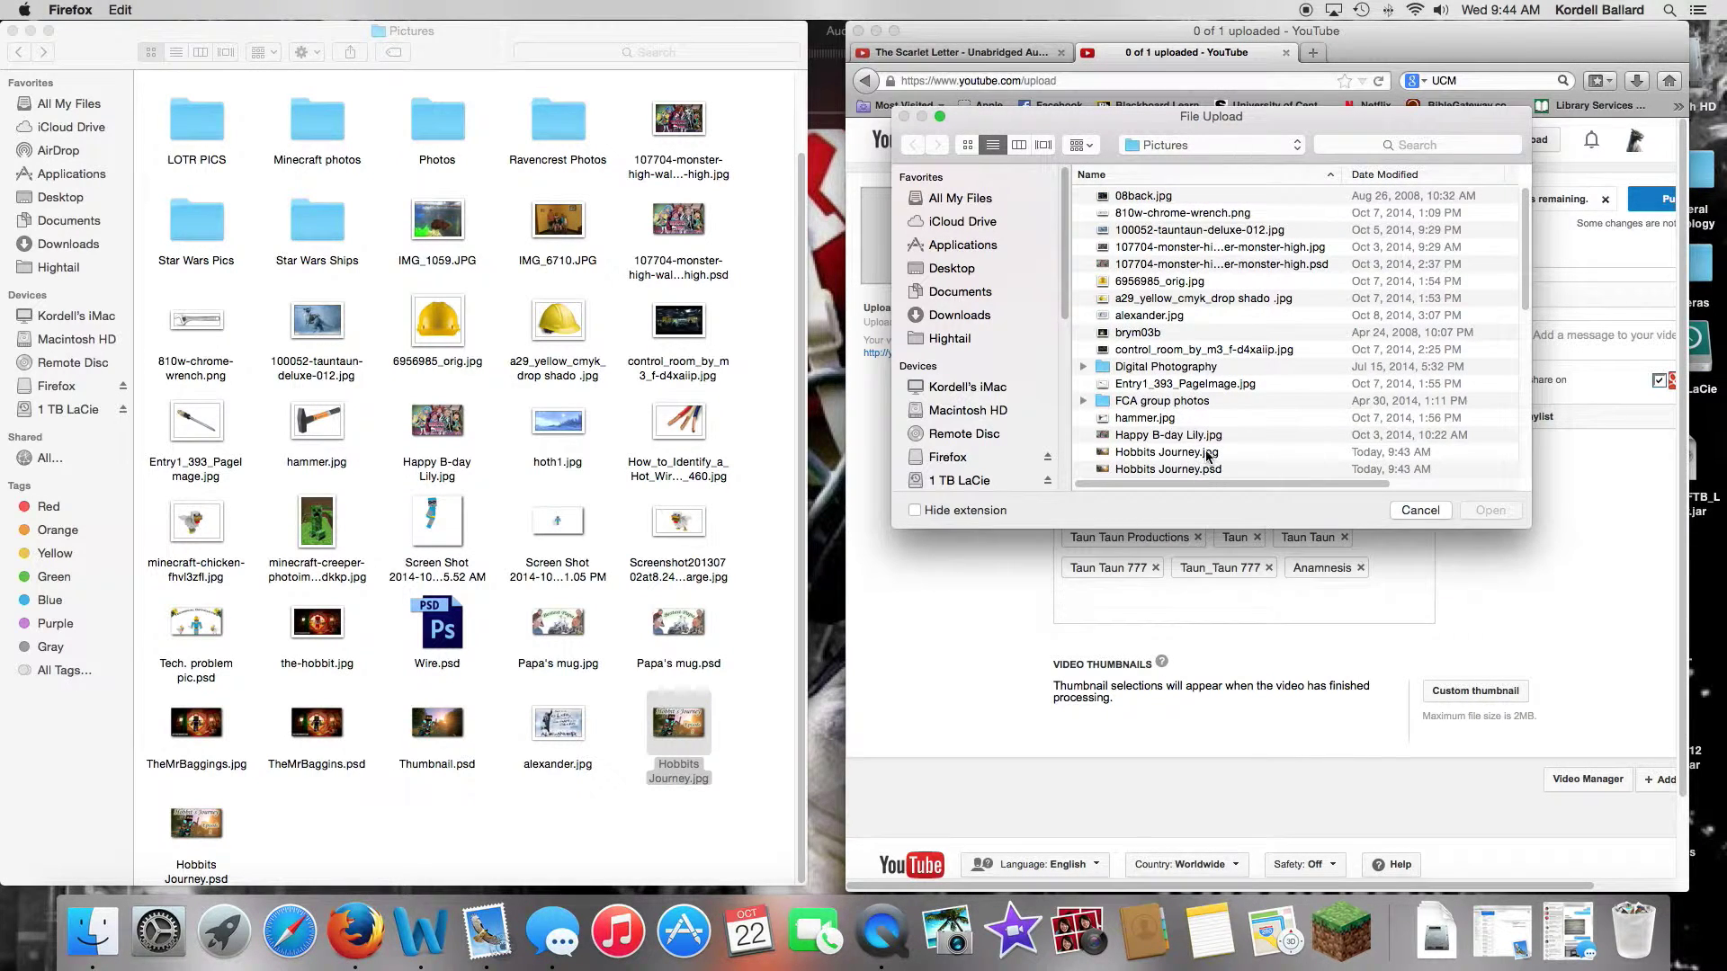
pyautogui.click(1207, 454)
pyautogui.click(1487, 510)
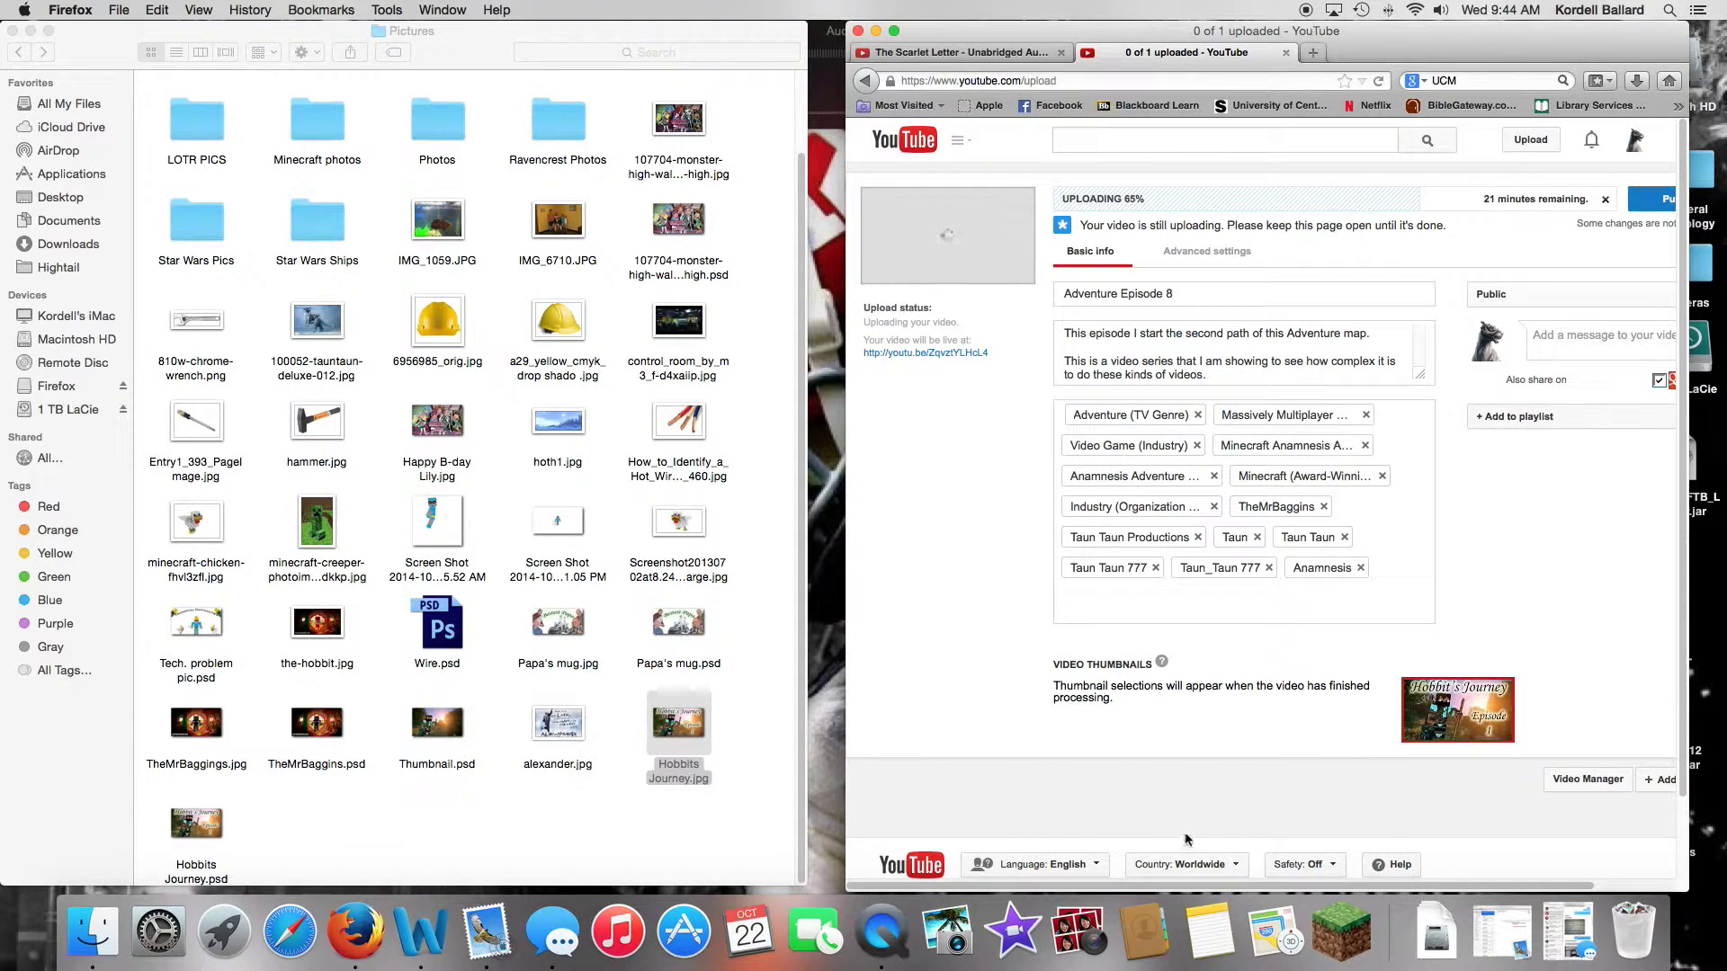
pyautogui.moveTo(1459, 709)
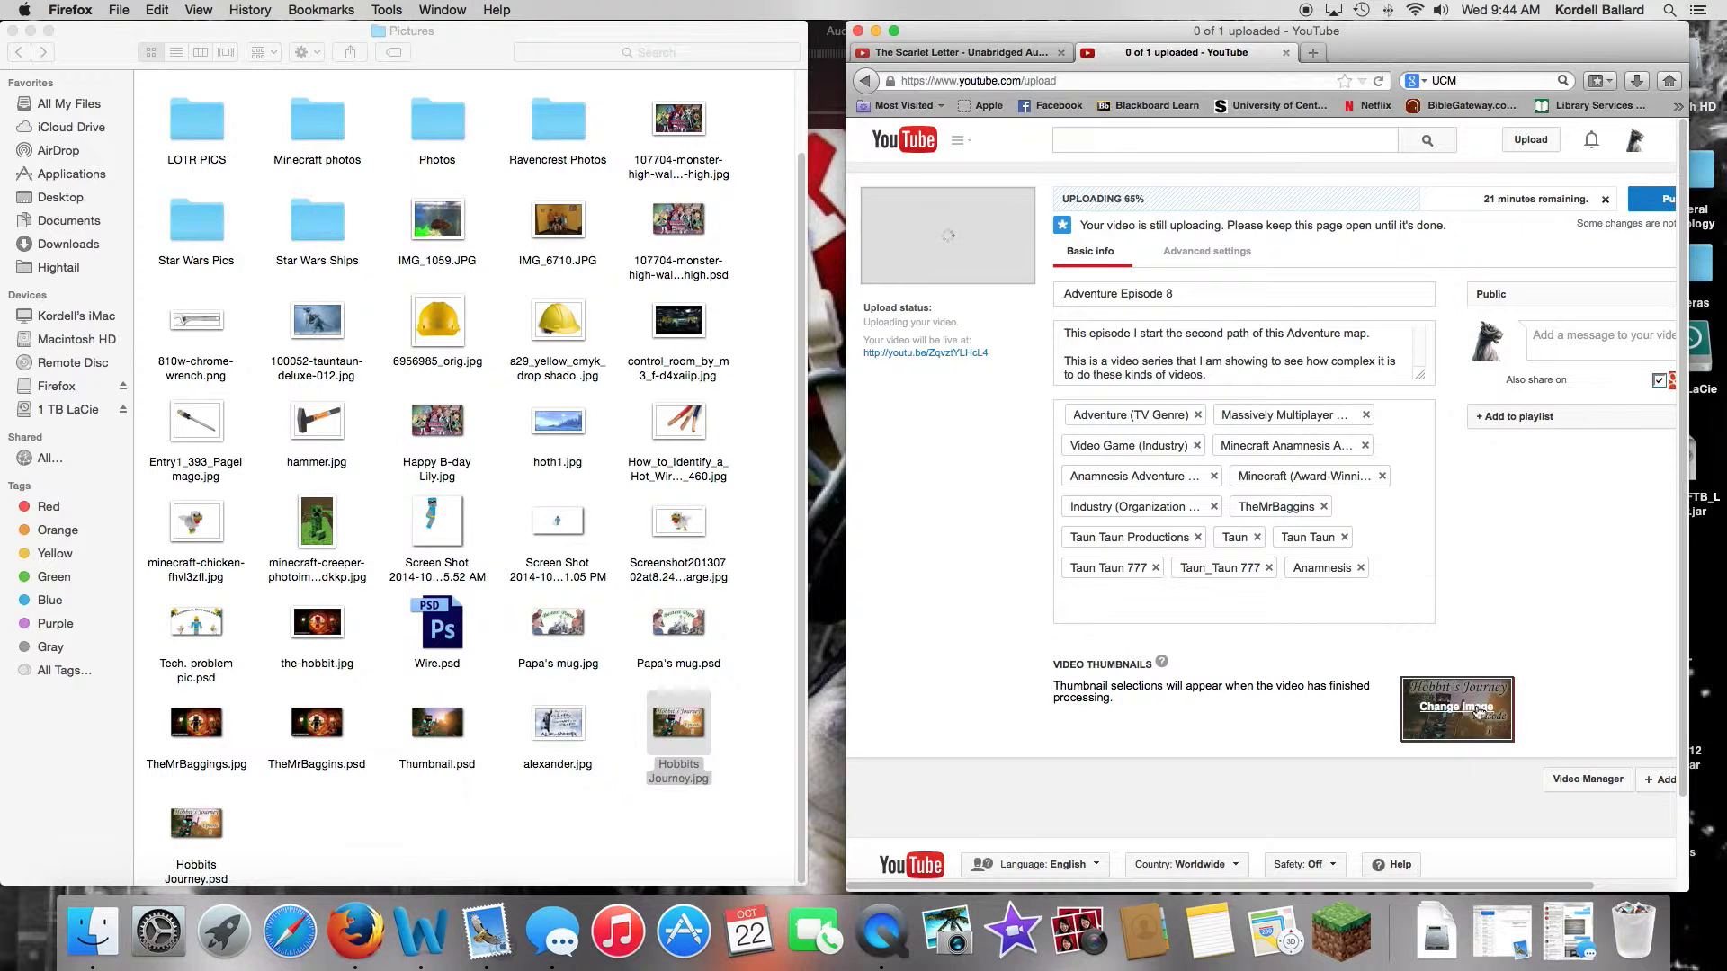
pyautogui.click(1476, 710)
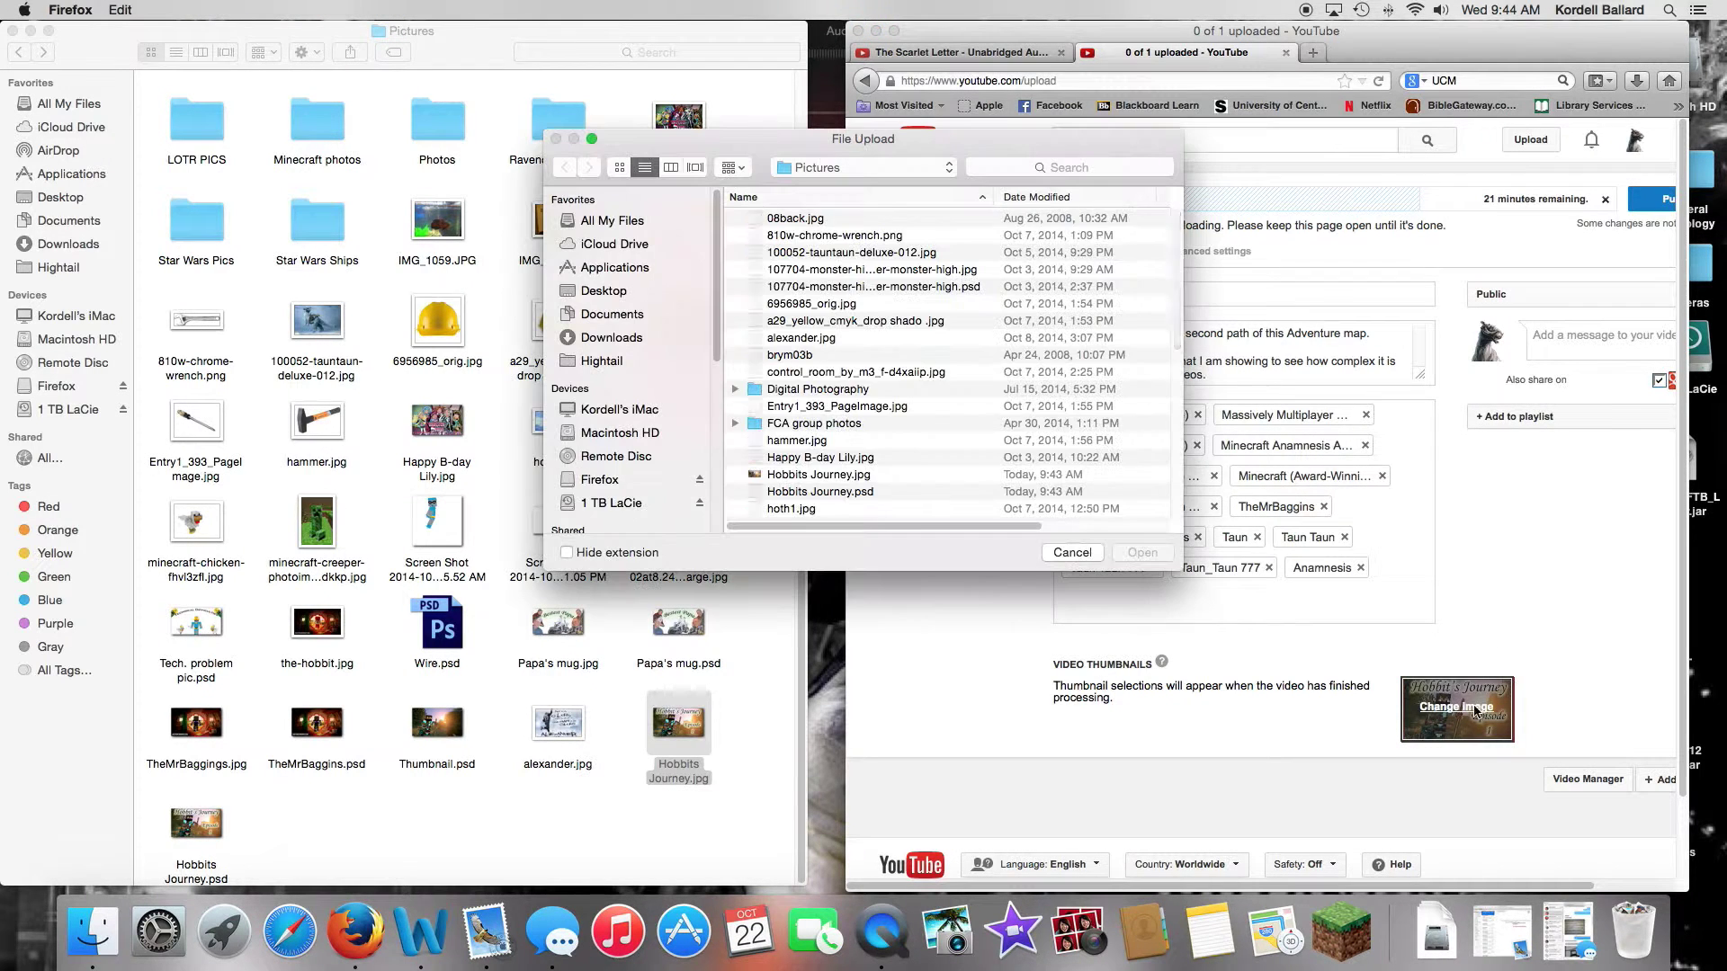
pyautogui.click(1085, 554)
pyautogui.rightClick(1489, 703)
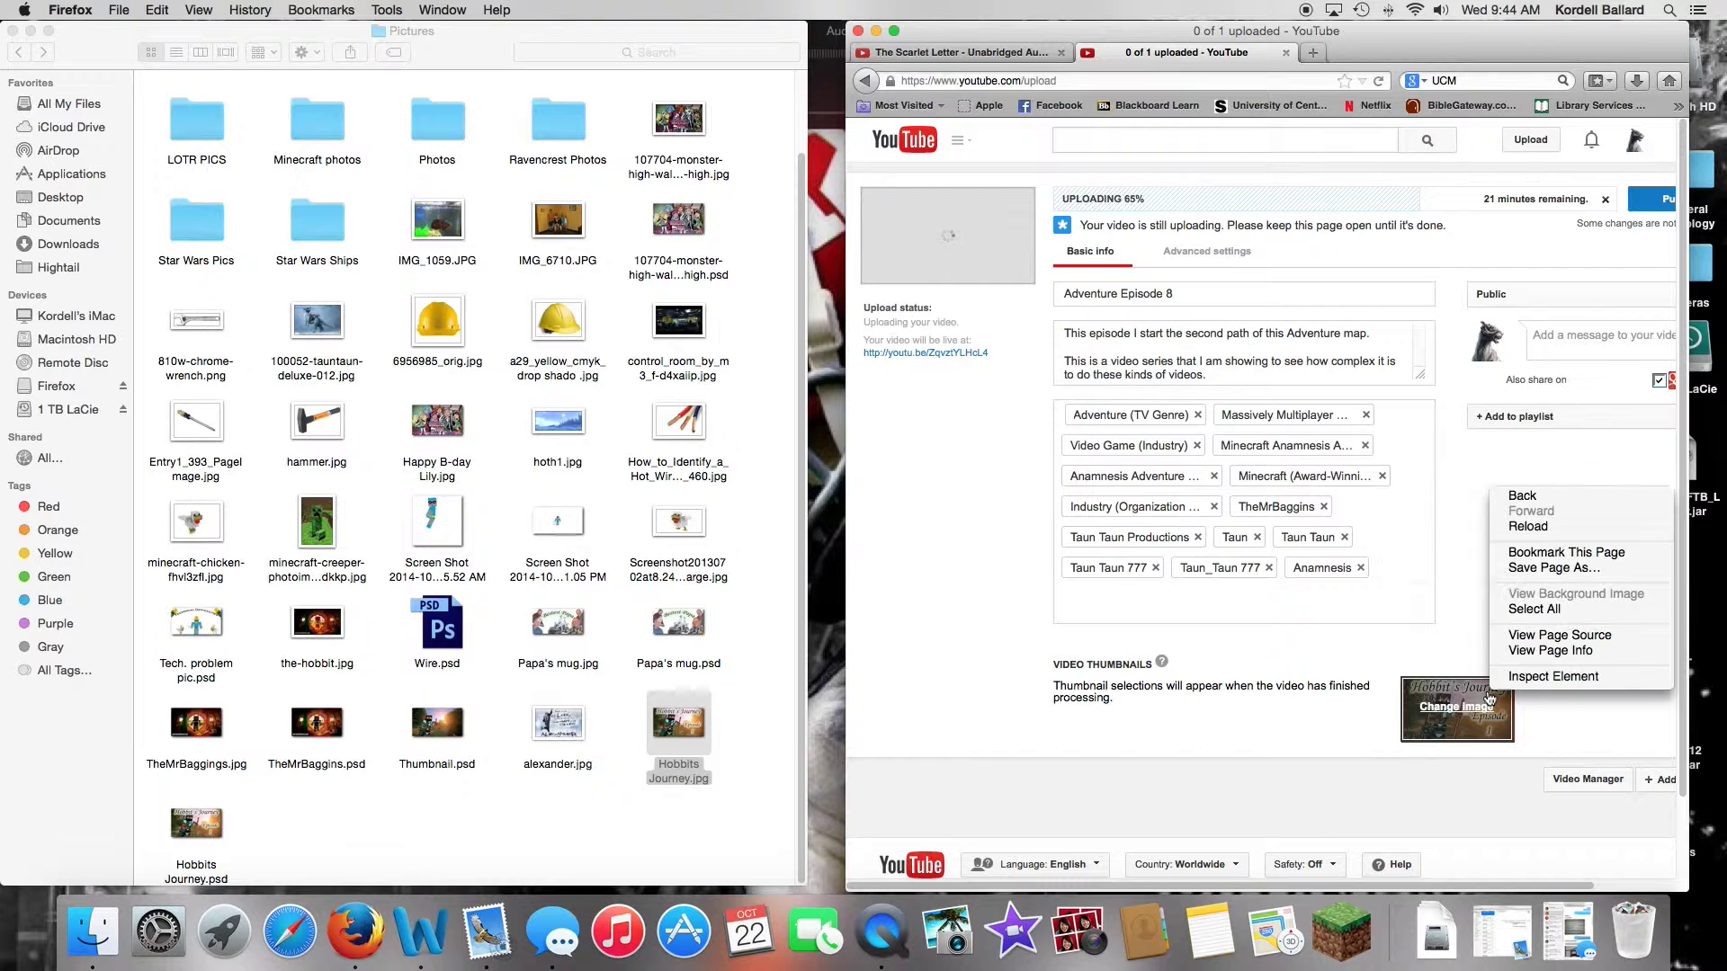
pyautogui.click(1558, 727)
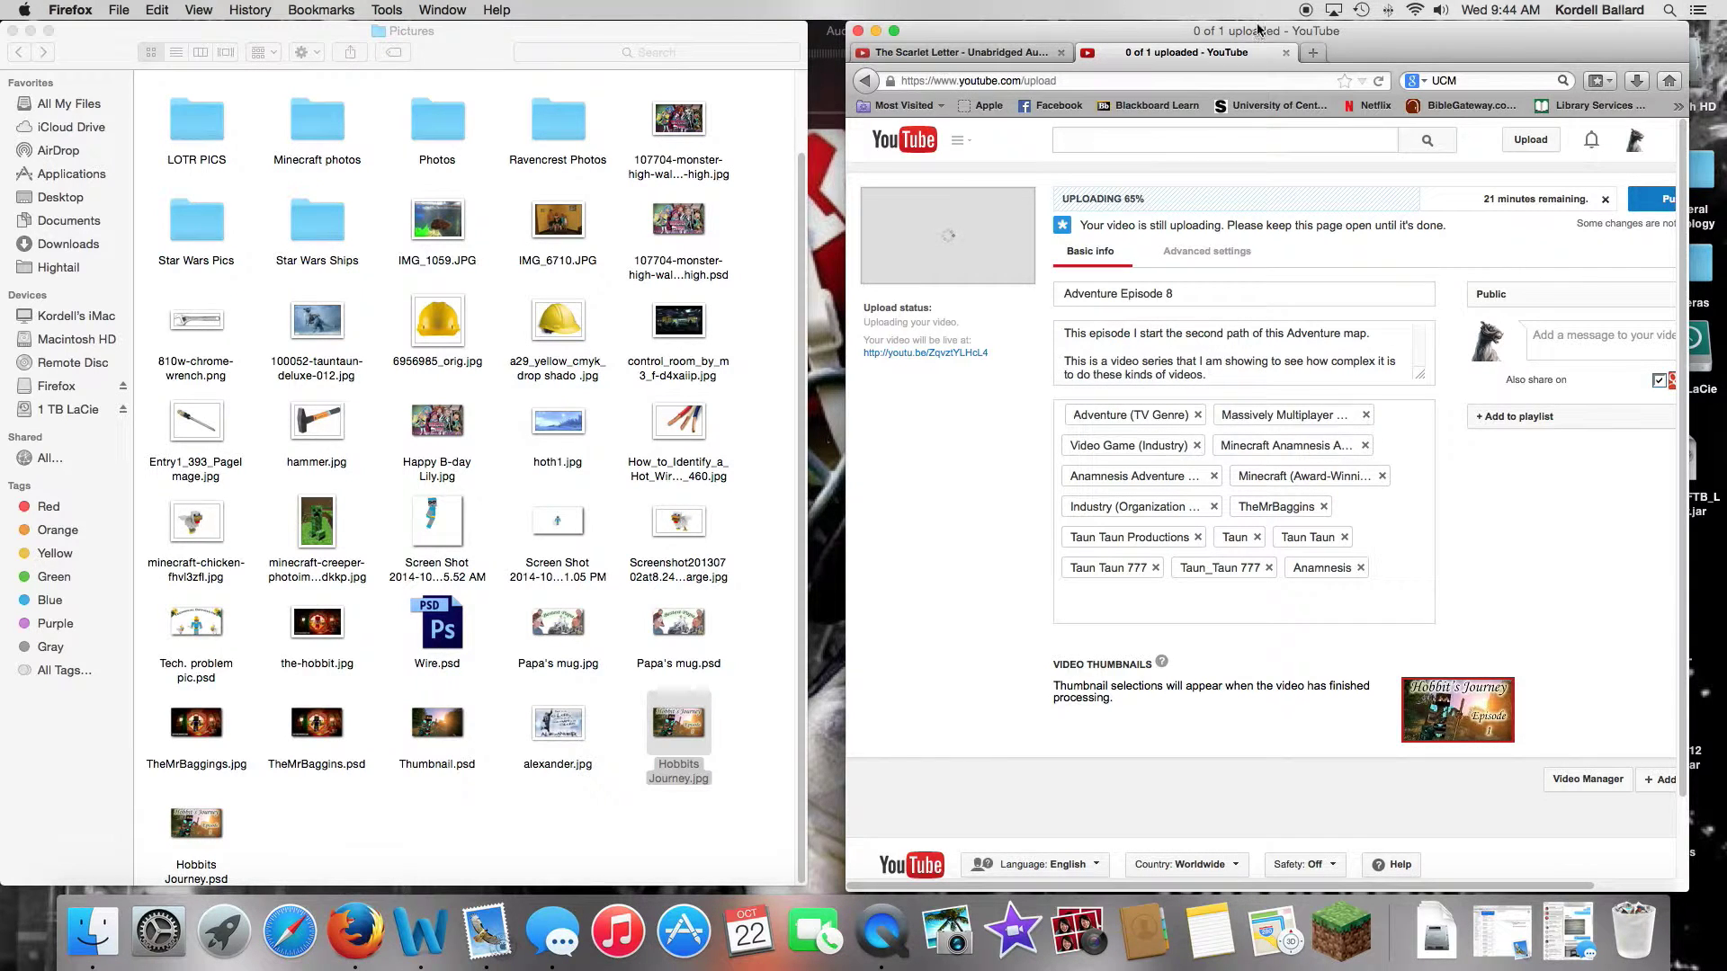
# Step: Reposition and widen the Firefox window to show the full YouTube upload page with the custom thumbnail
pyautogui.moveTo(1379, 36); pyautogui.dragTo(1302, 42)
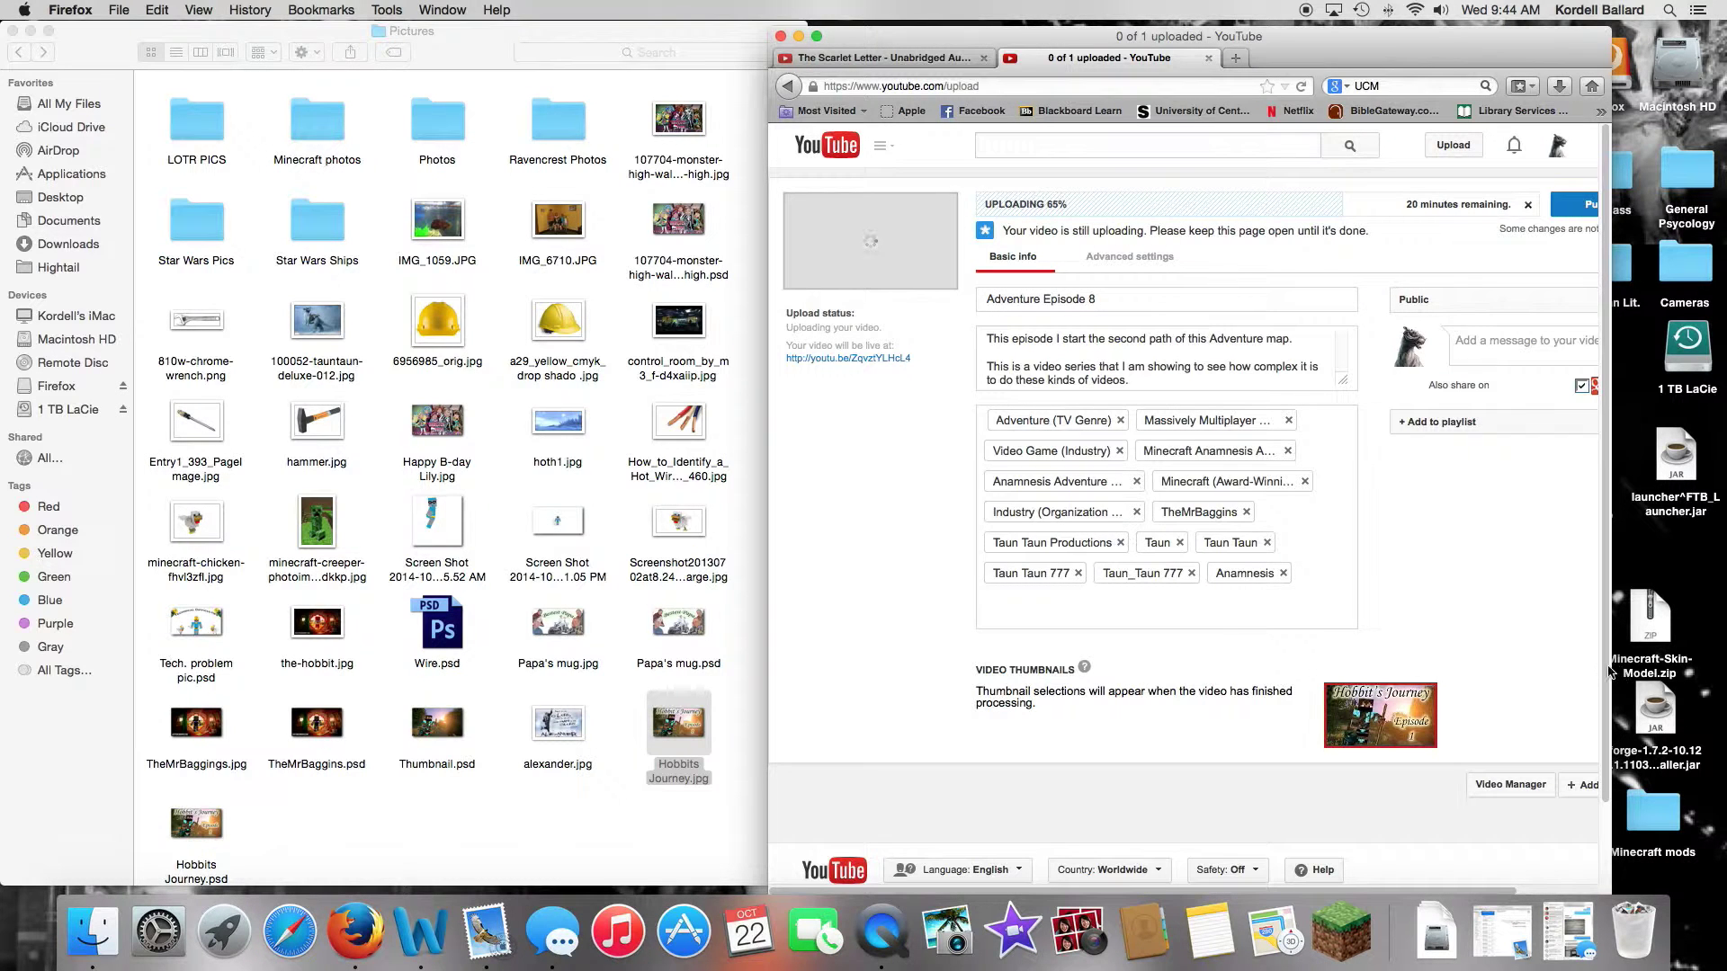
pyautogui.moveTo(1610, 668); pyautogui.dragTo(1724, 654)
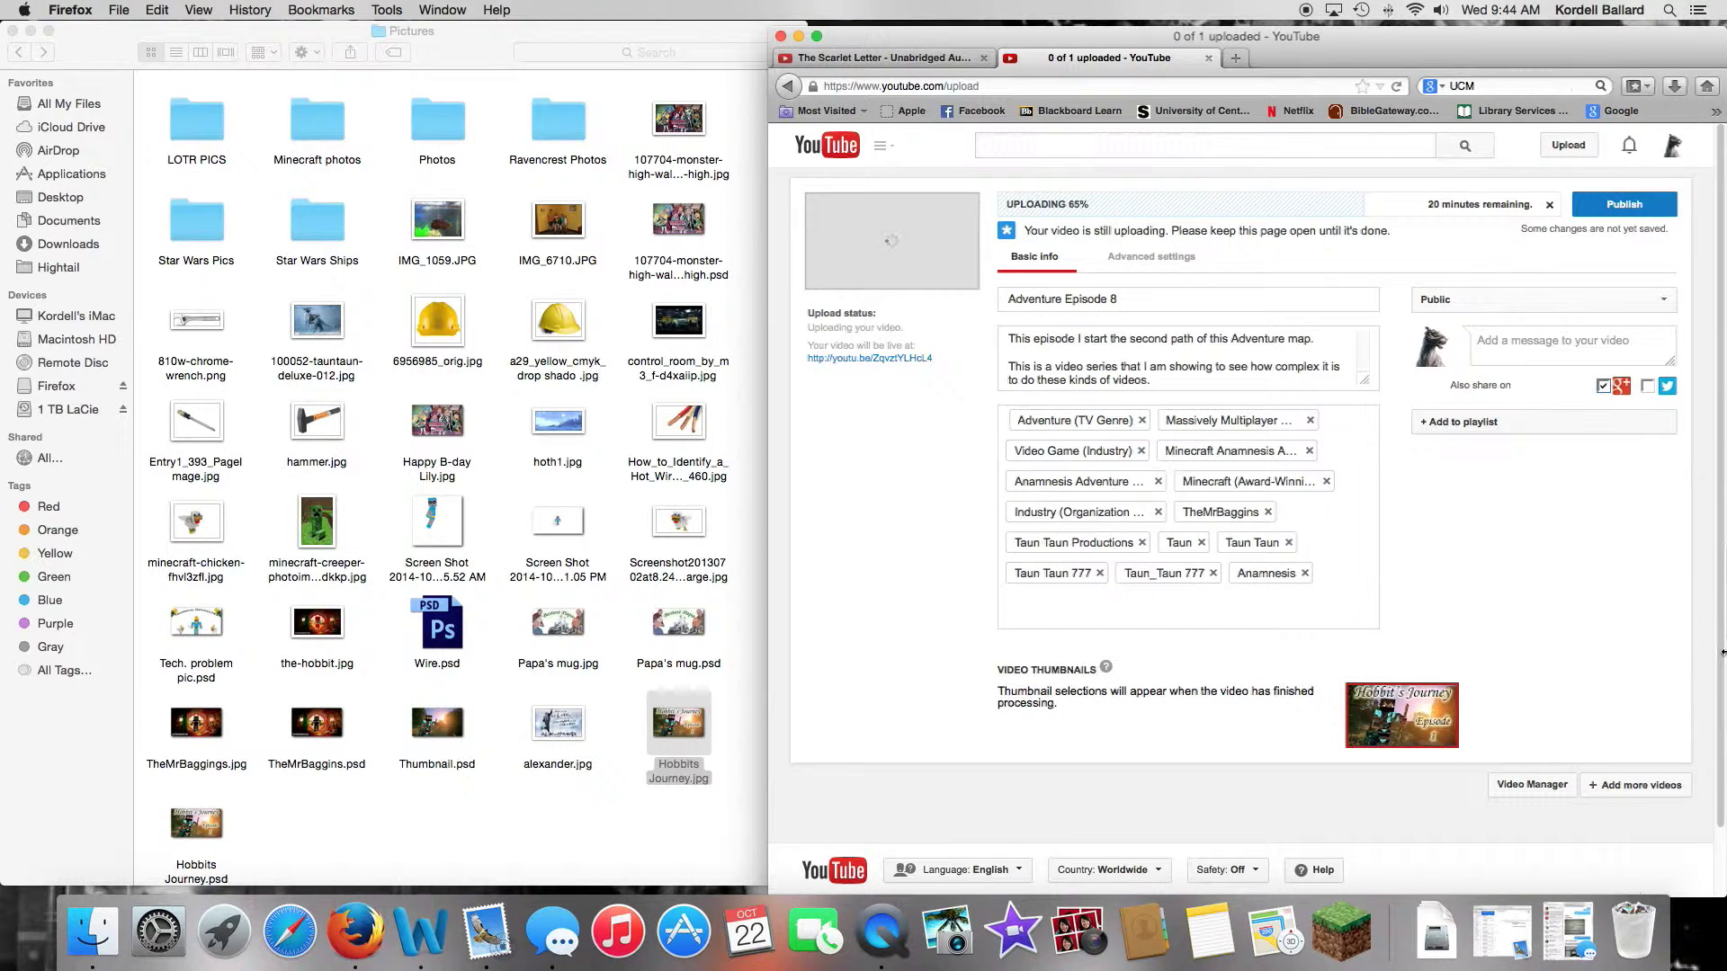
pyautogui.moveTo(1349, 36); pyautogui.dragTo(1346, 22)
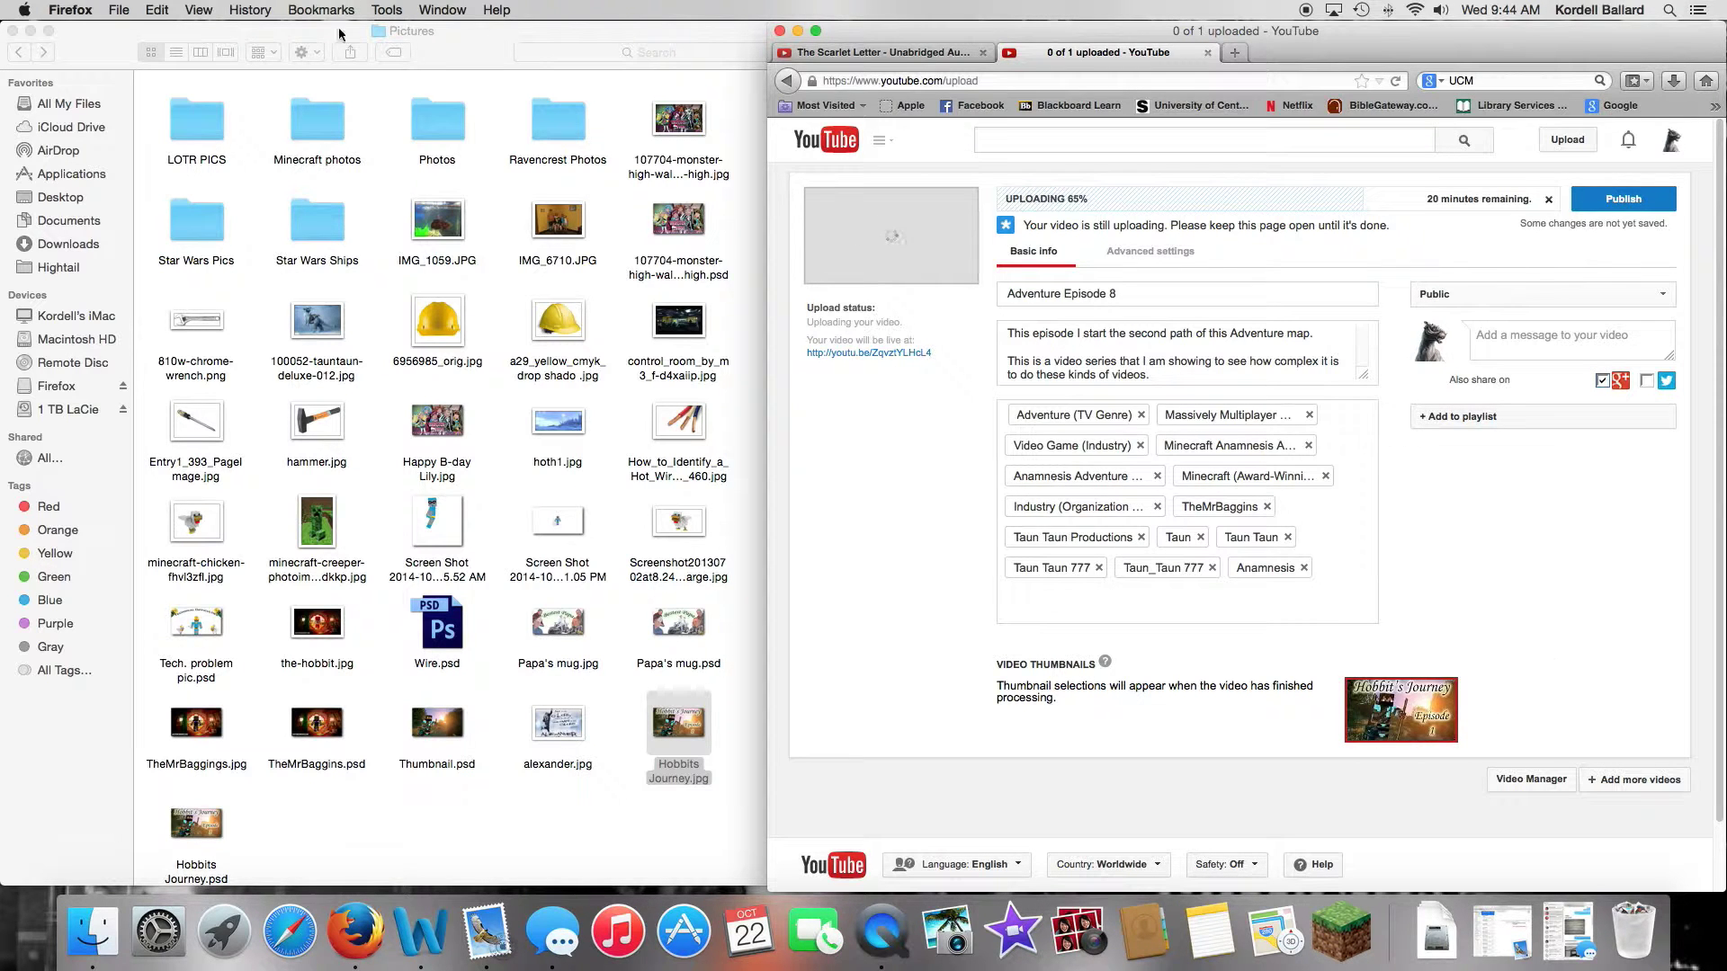
# Step: Clear the desktop by minimizing Firefox and closing the Pictures folder window, and stop the QuickTime Player audio recording
pyautogui.click(798, 31)
pyautogui.click(727, 42)
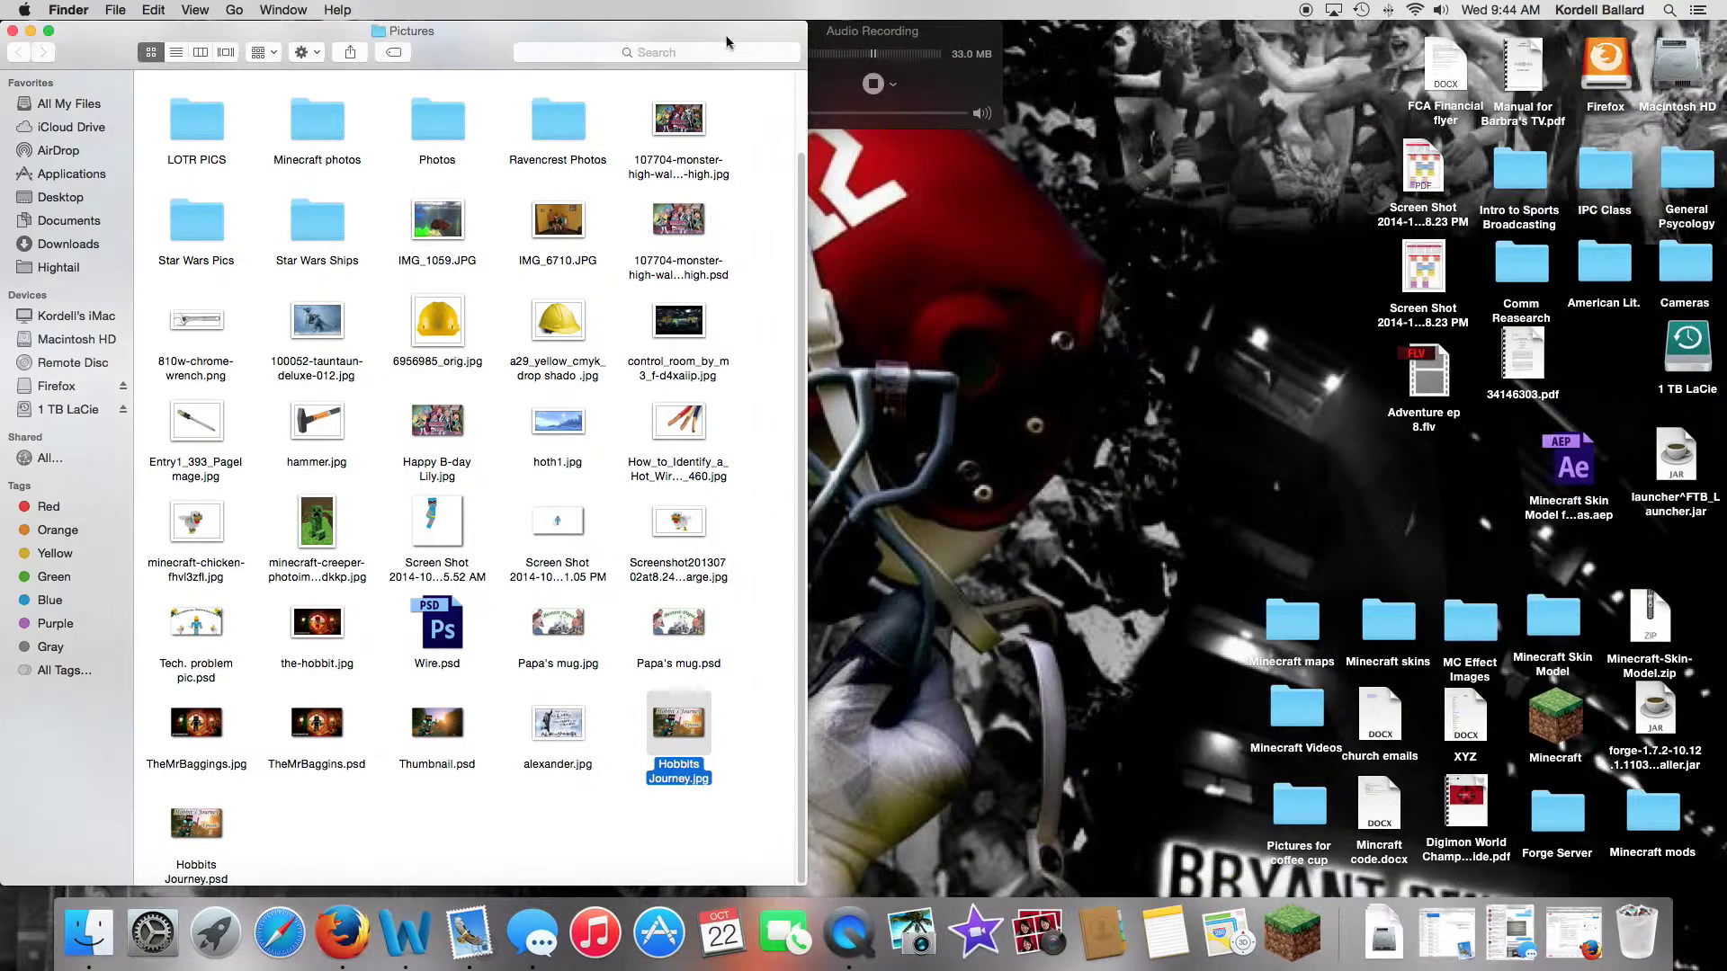
pyautogui.click(12, 30)
pyautogui.click(538, 263)
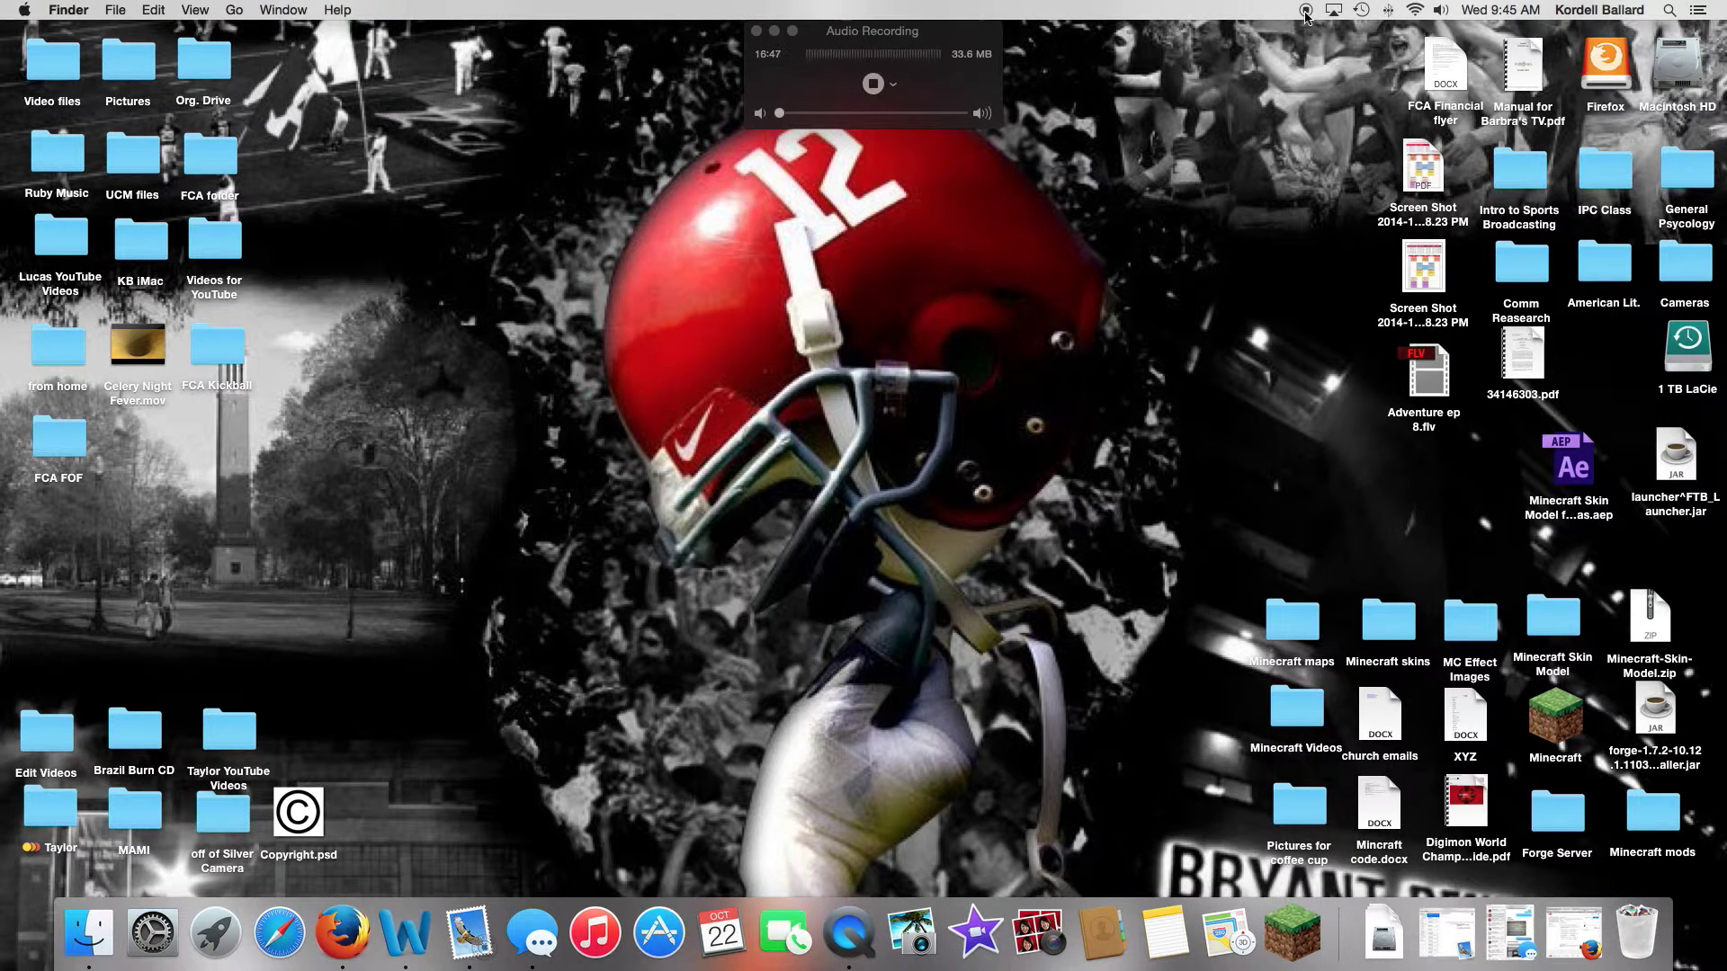
pyautogui.click(873, 86)
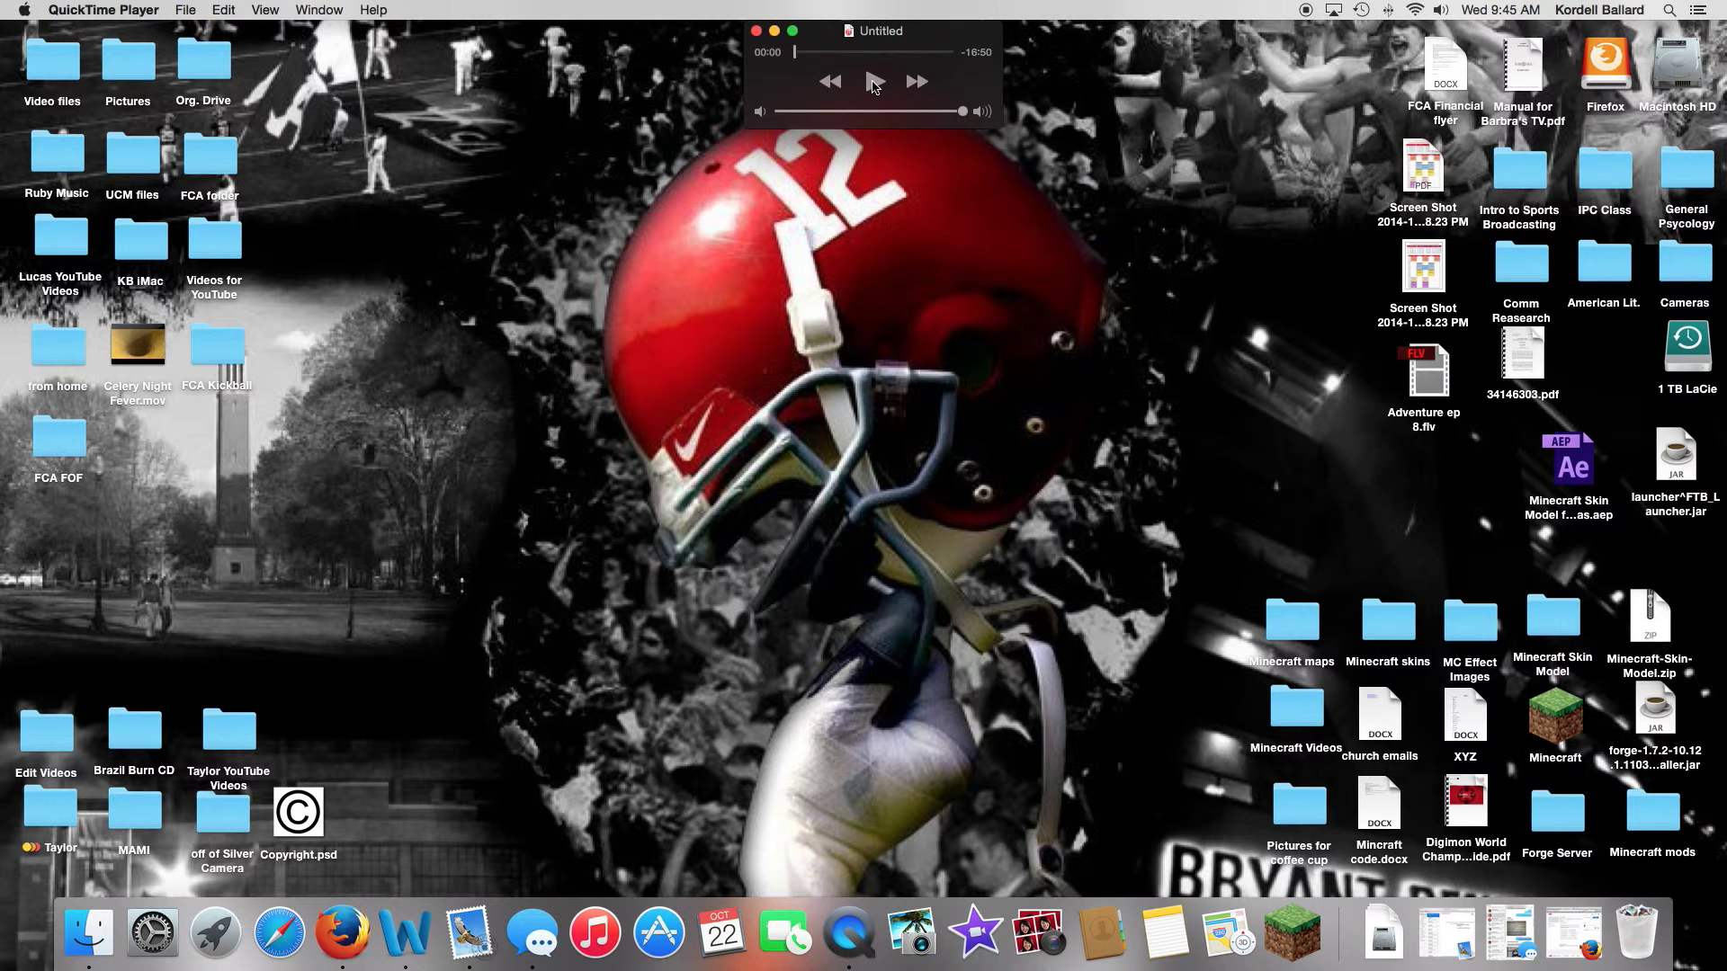